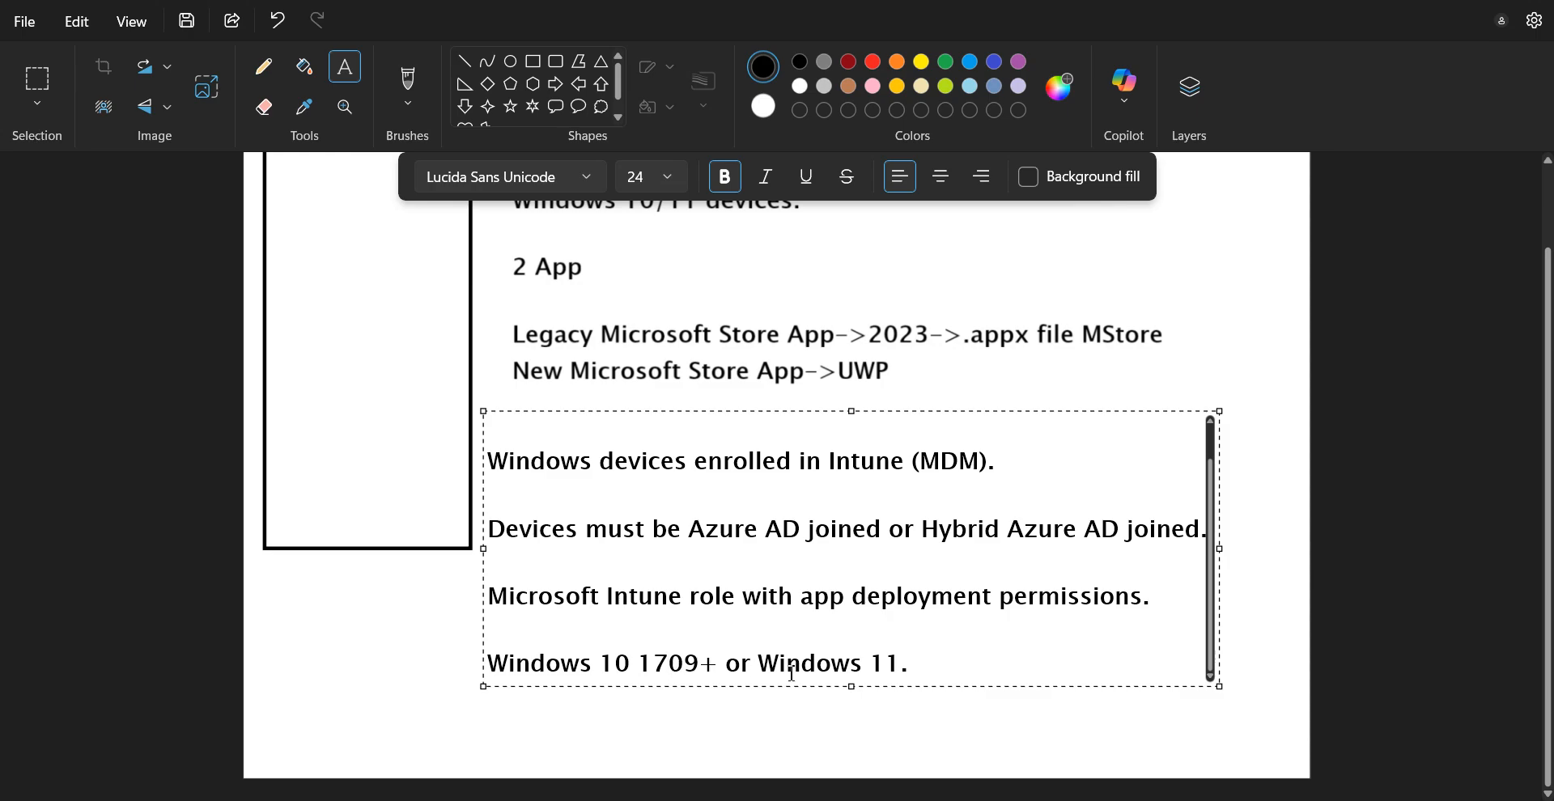
# Review the Windows version prerequisite in the notes, and switch to Chrome to check the licensed products in the Entra admin center.
pyautogui.doubleClick(862, 676)
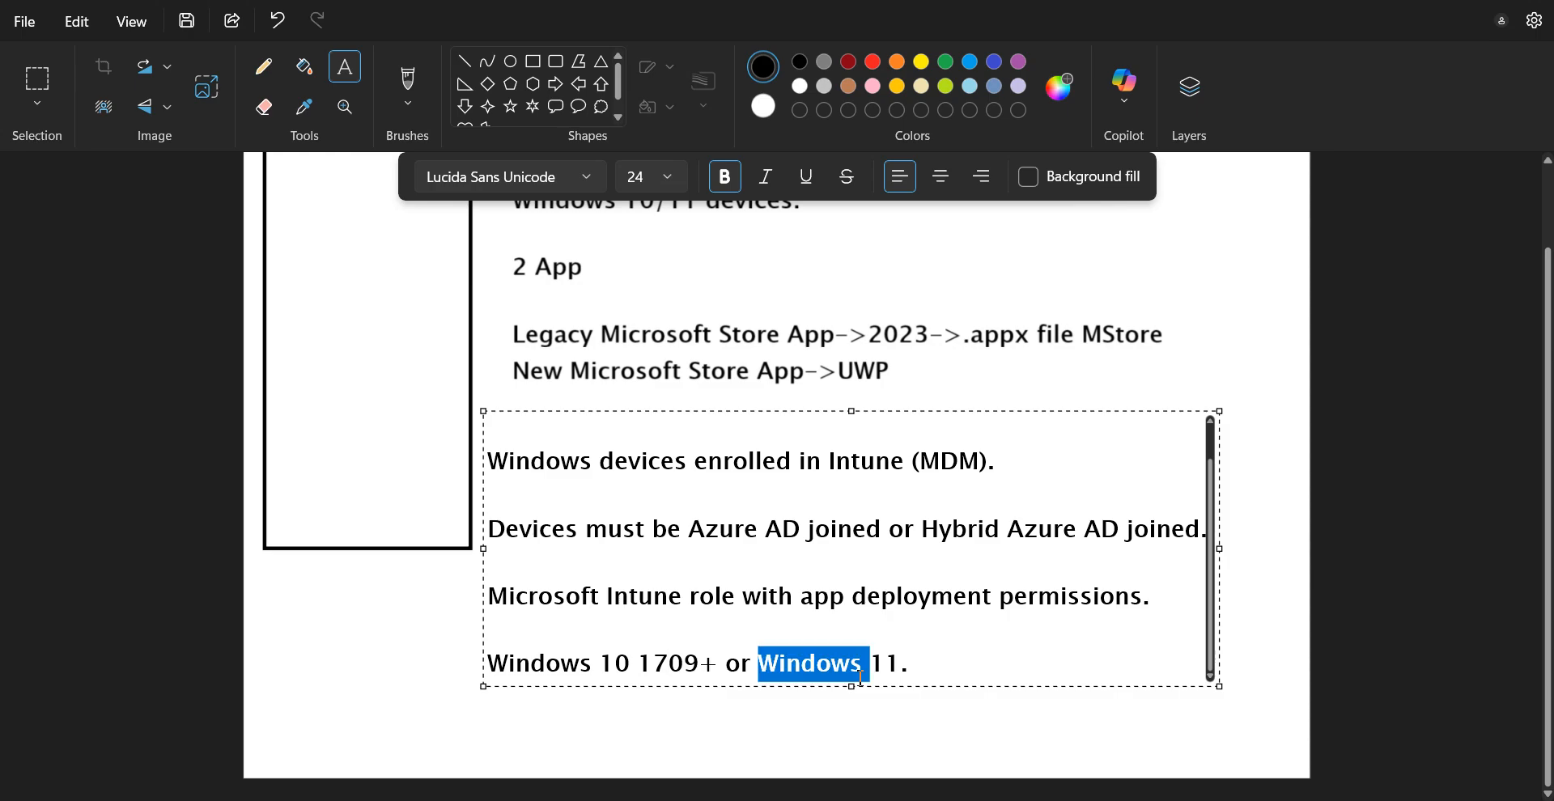
pyautogui.click(991, 483)
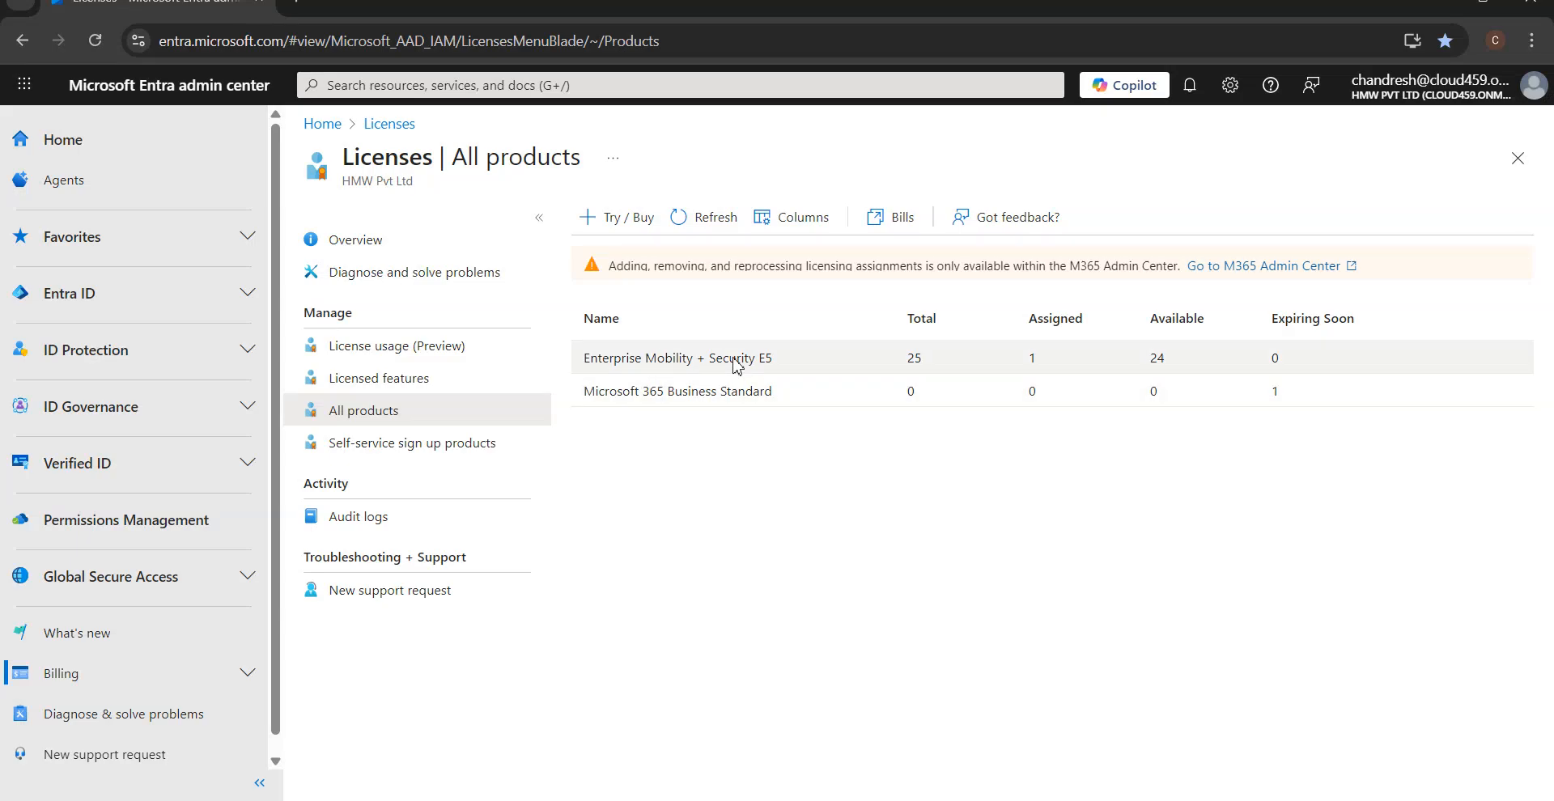
pyautogui.click(1297, 800)
pyautogui.click(992, 663)
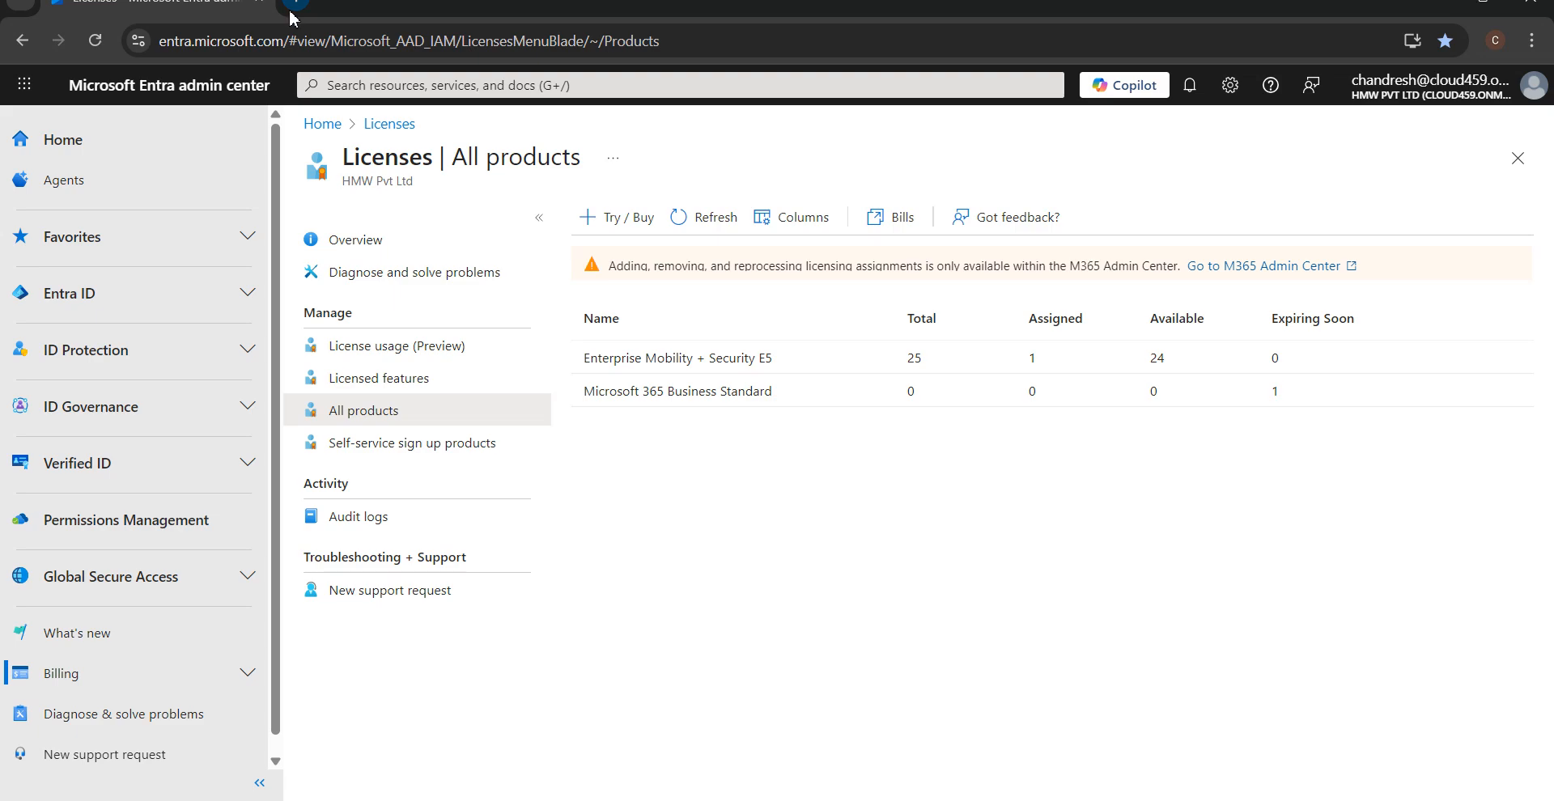
# Open the Microsoft Intune admin center in a new browser tab.
pyautogui.click(294, 40)
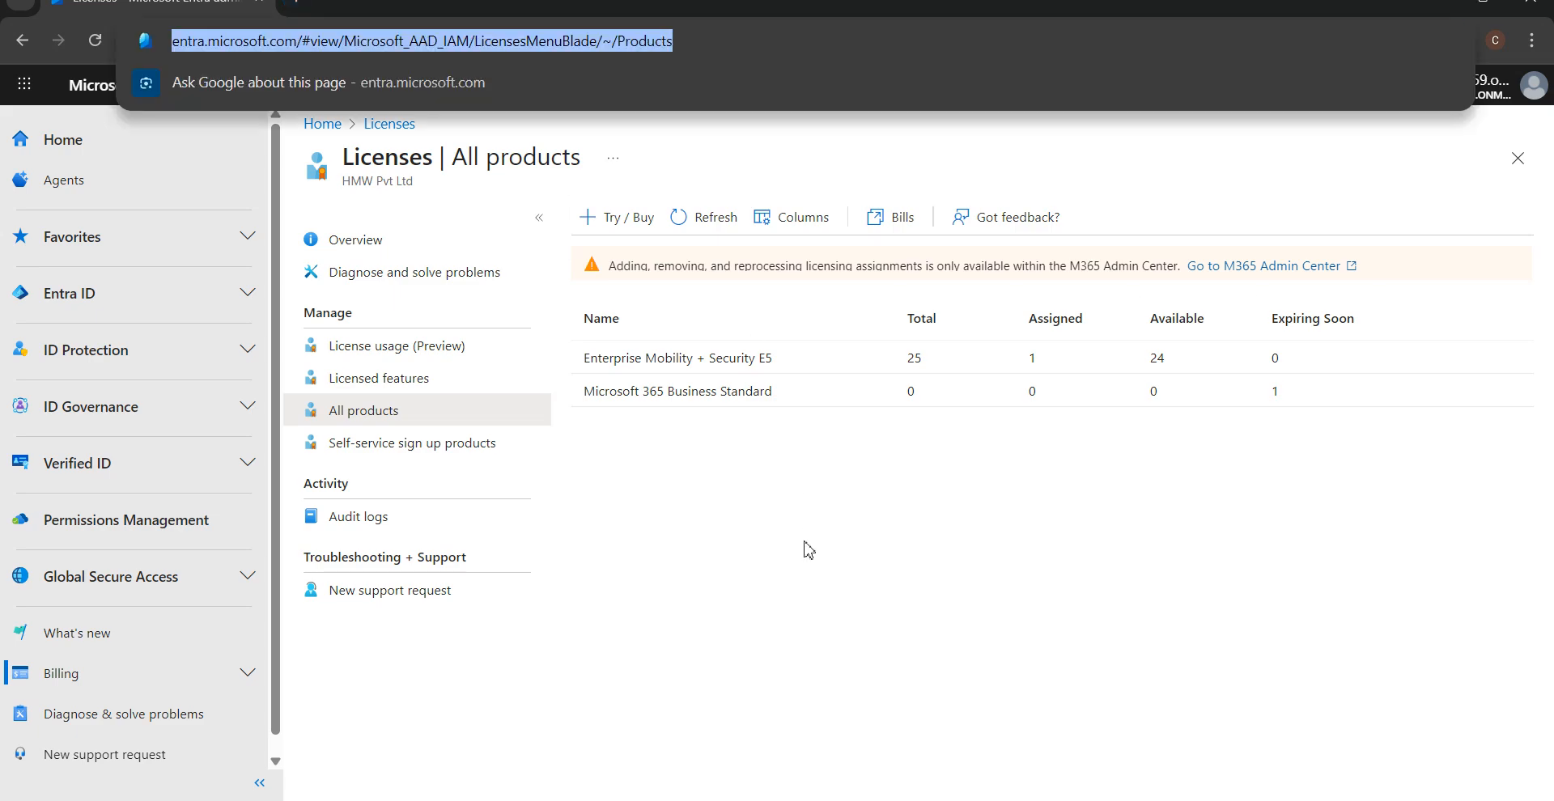
pyautogui.click(296, 4)
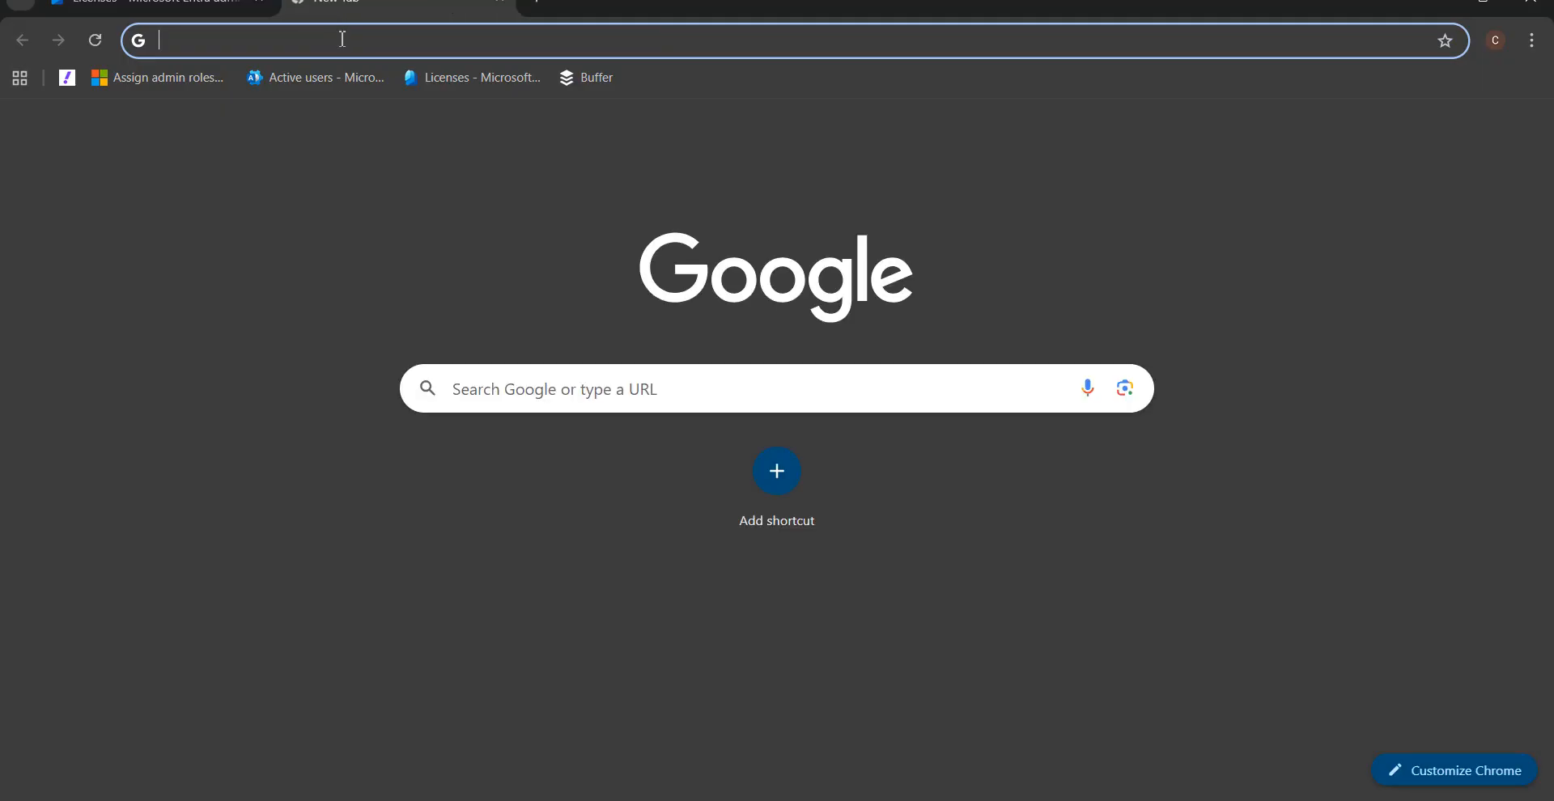
pyautogui.write('intu')
pyautogui.press('Return')
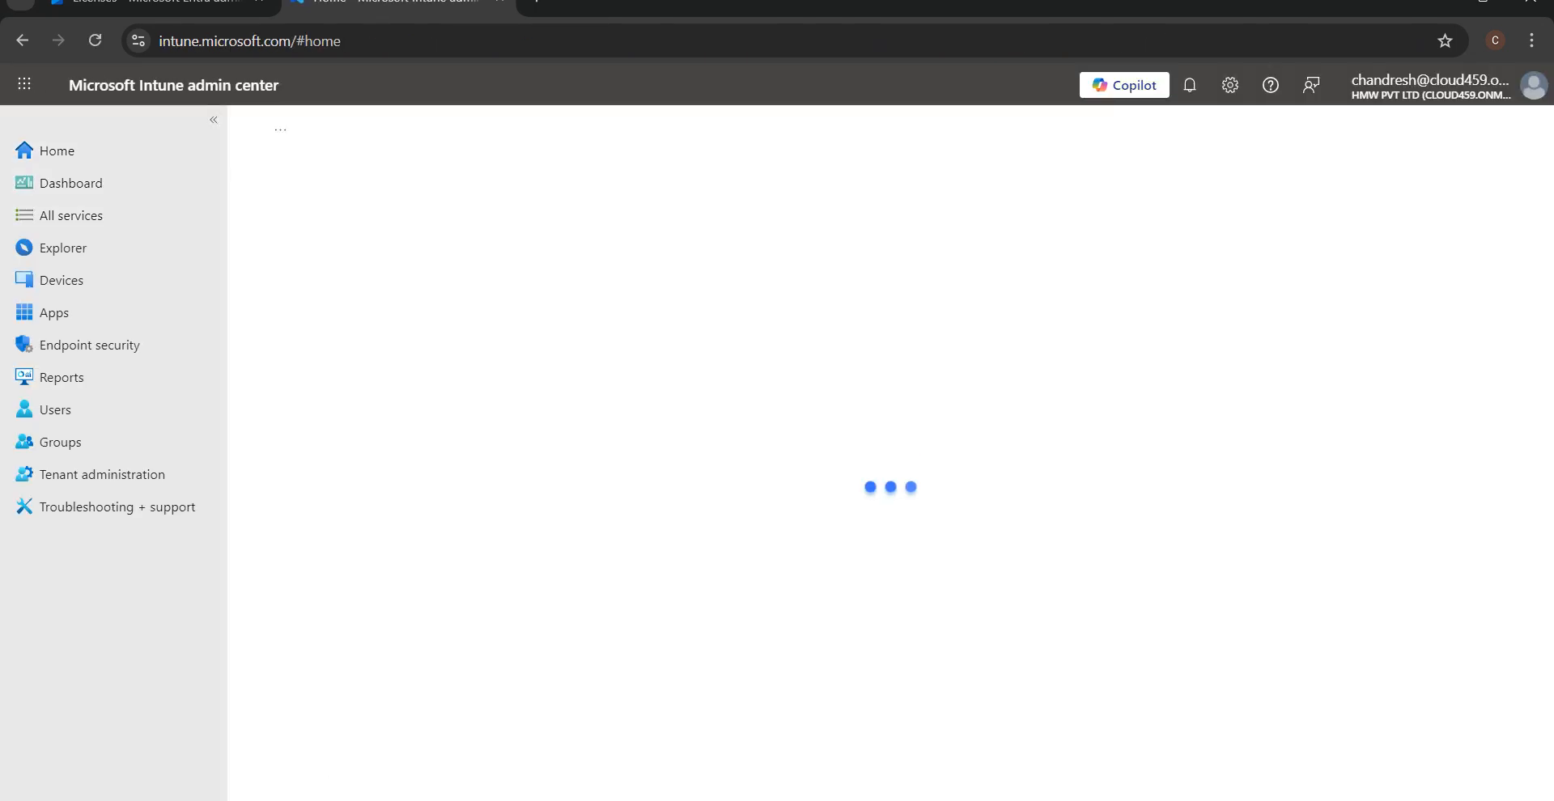
pyautogui.click(1438, 3)
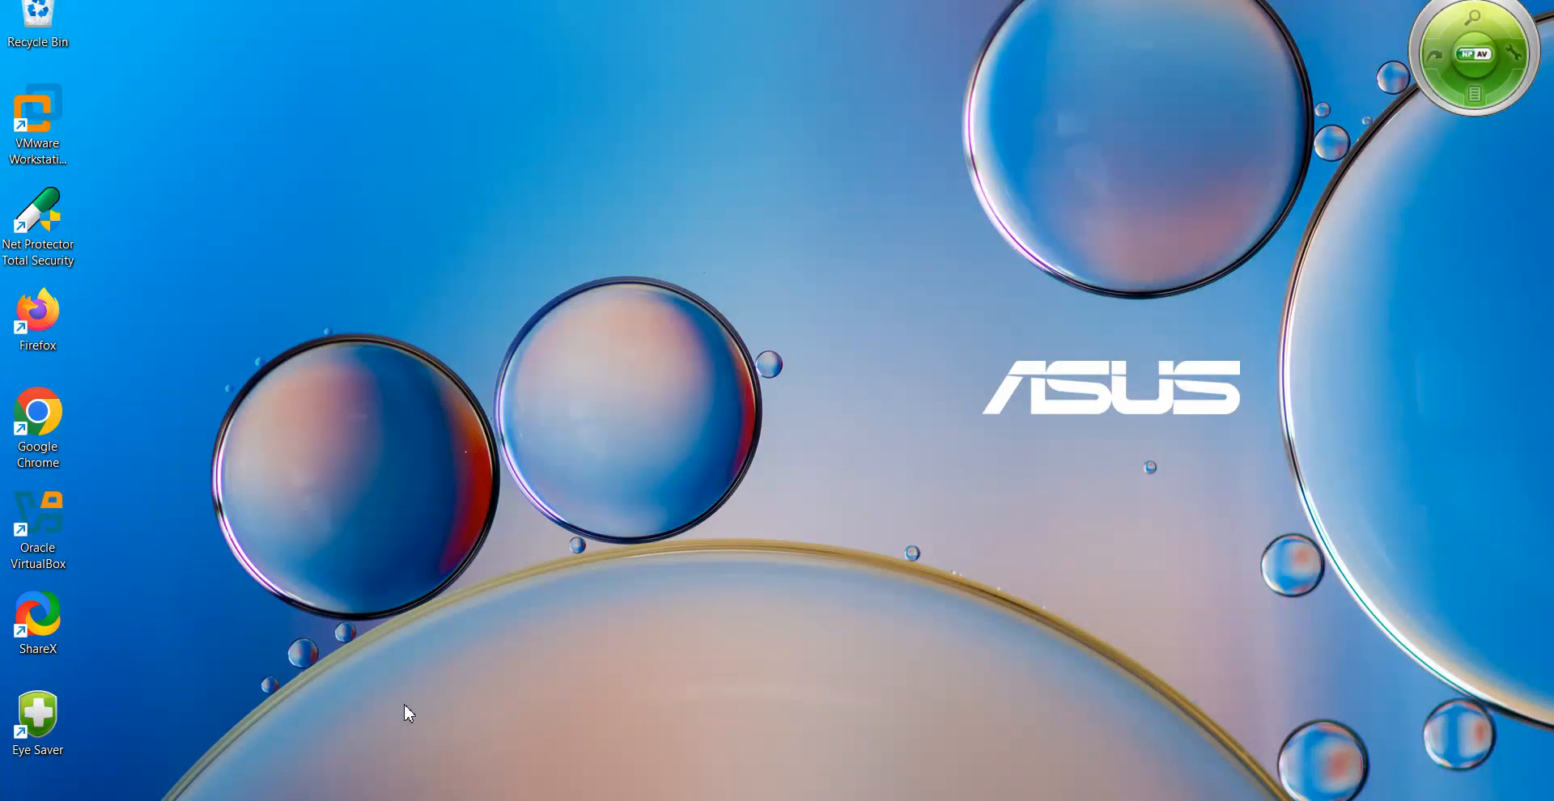
pyautogui.hotkey('alt', 'Tab')
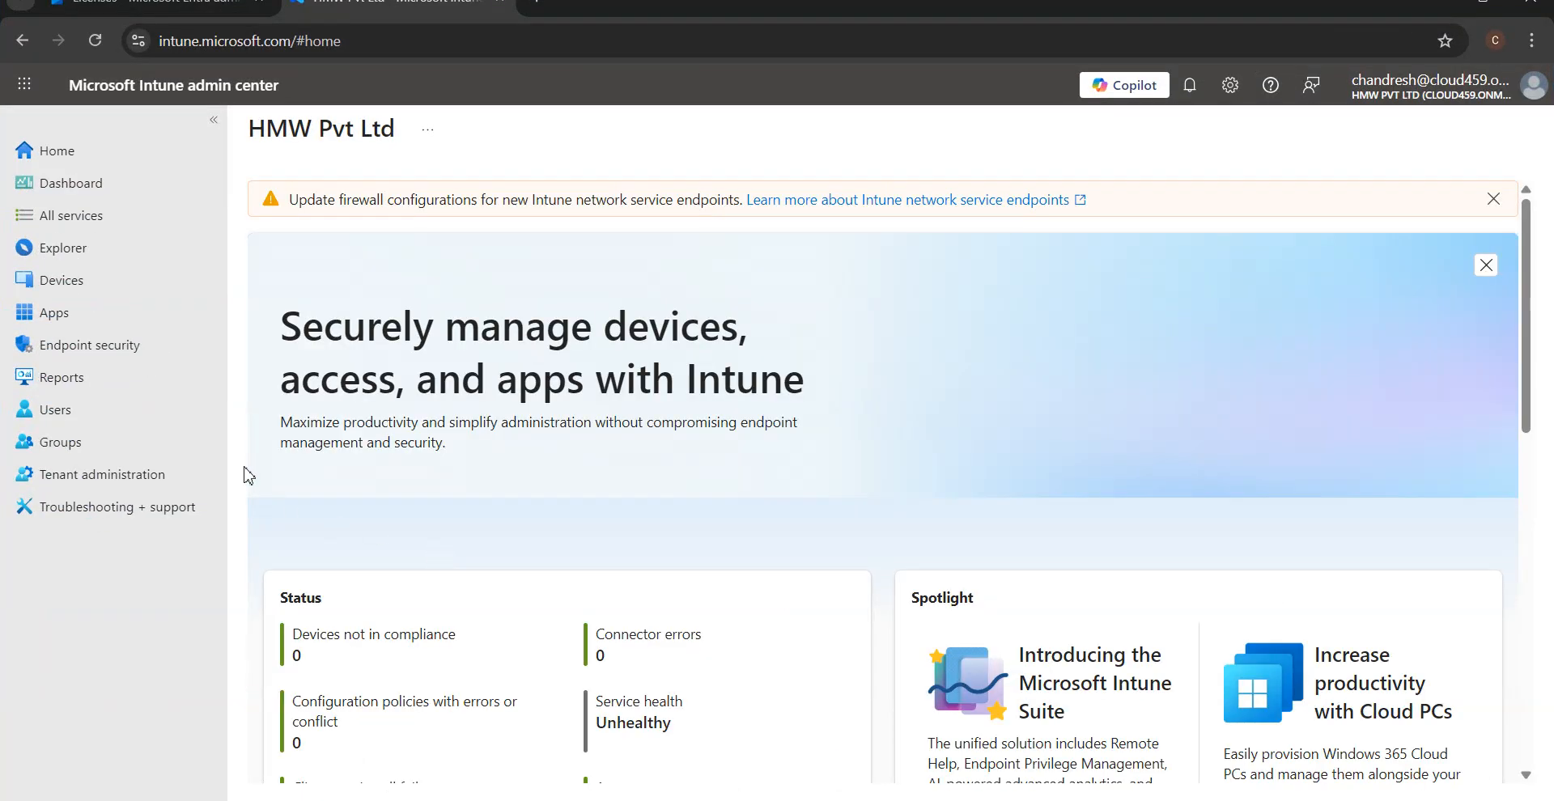
# View the Devices overview and open the list of Windows apps in Intune.
pyautogui.click(71, 293)
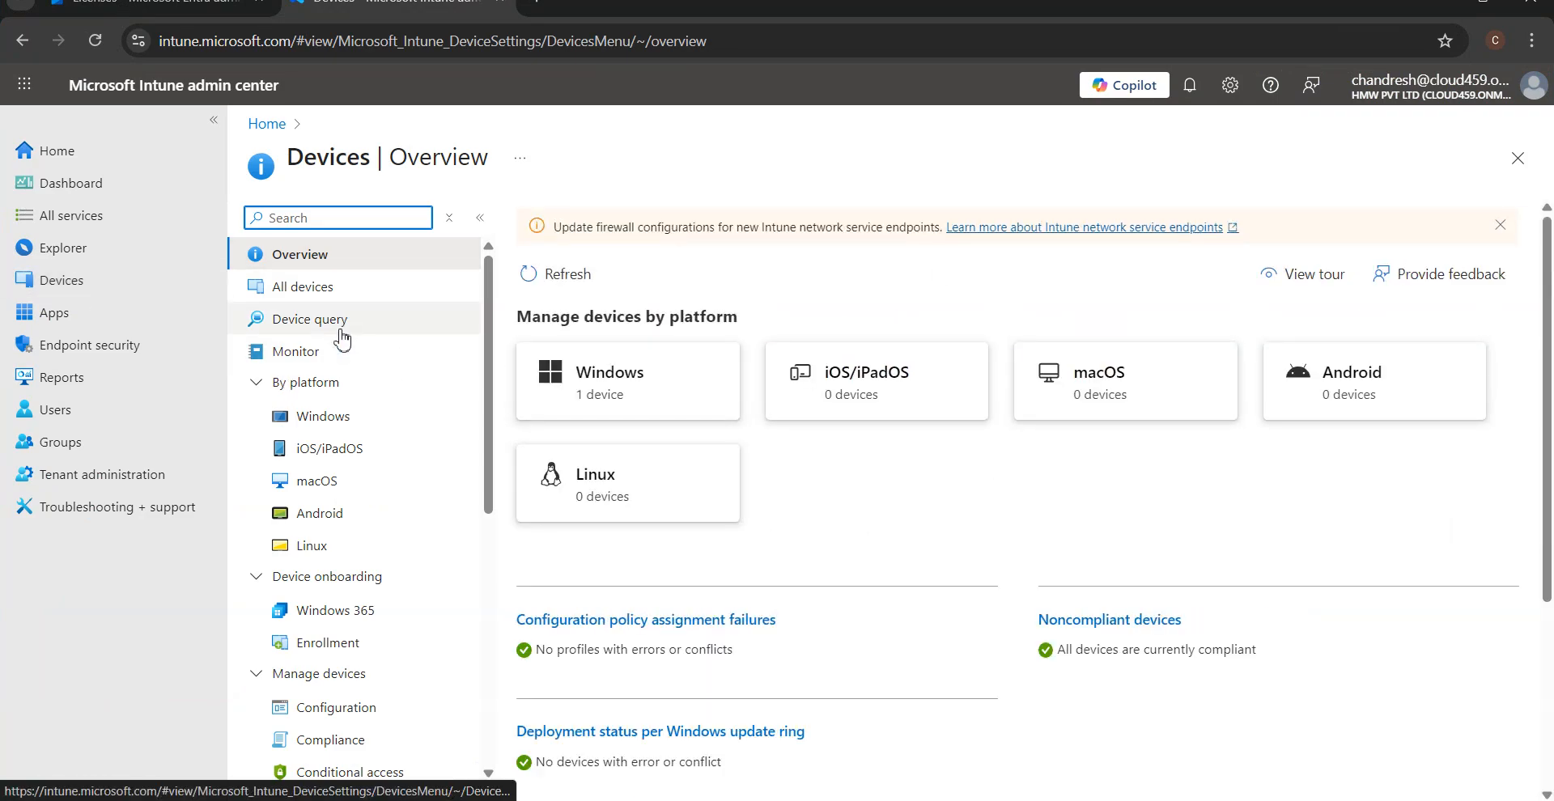
pyautogui.click(83, 295)
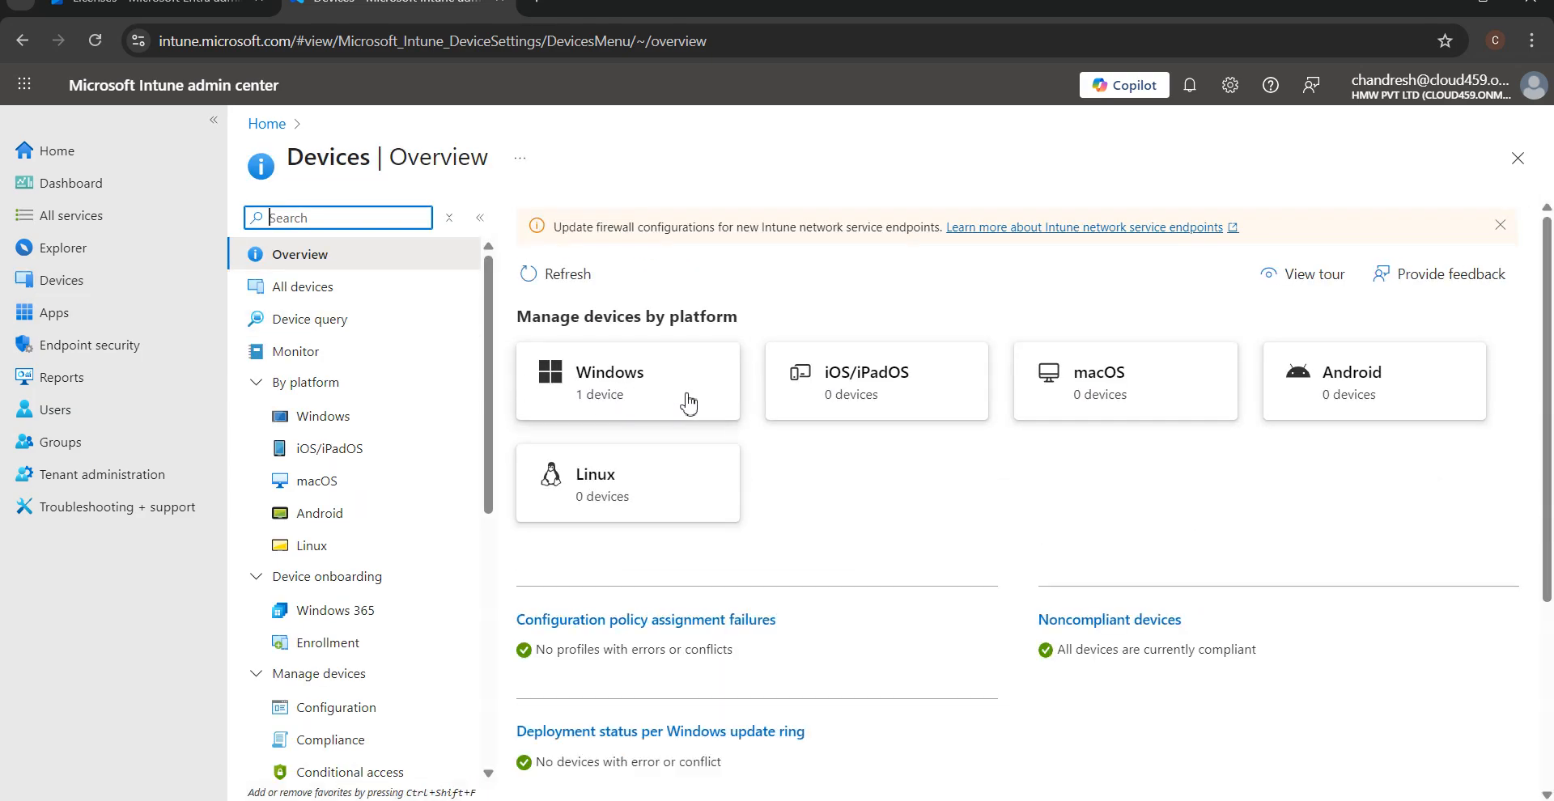
pyautogui.click(68, 322)
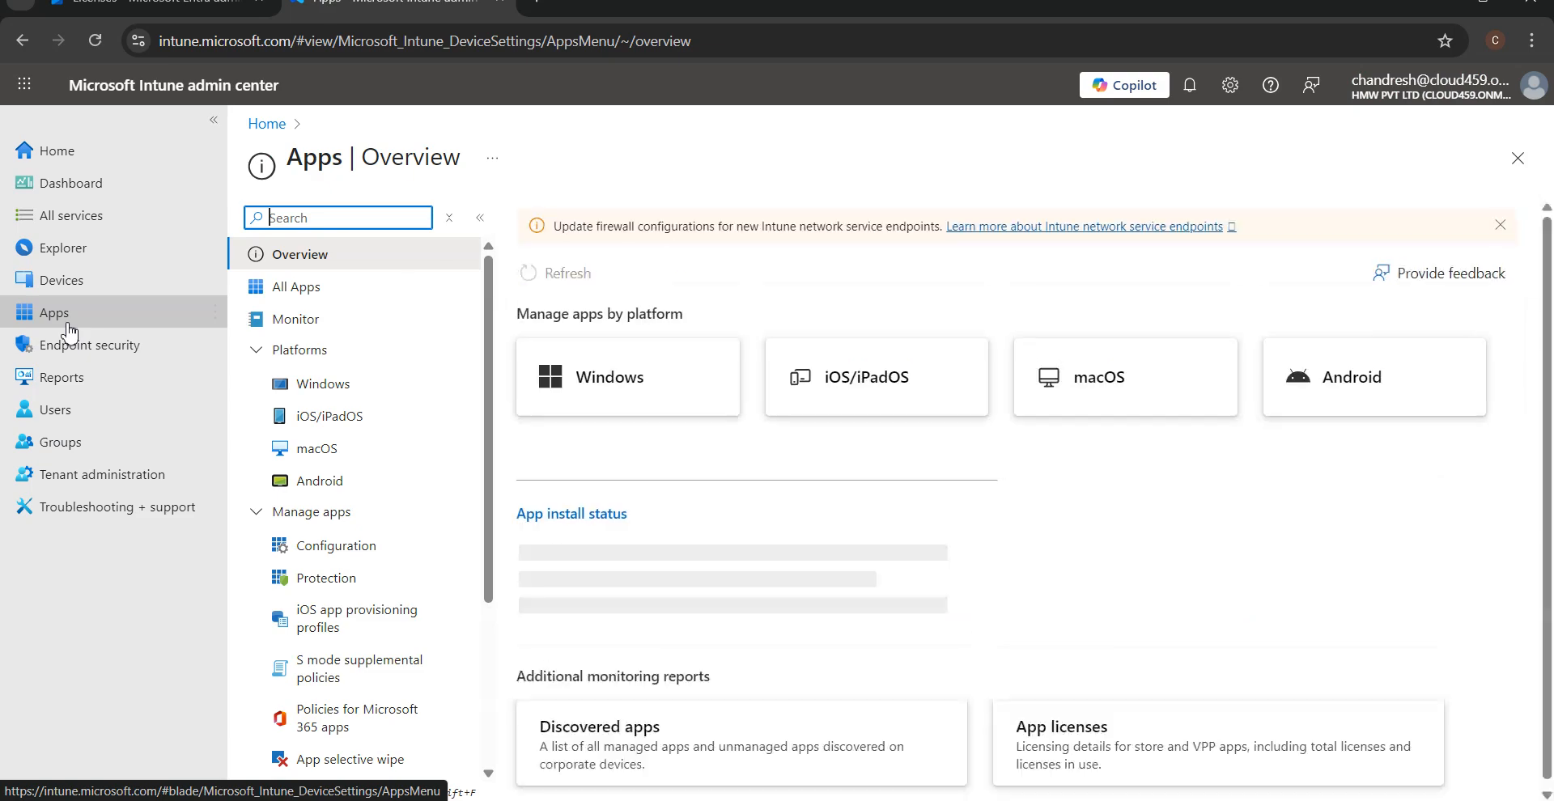
pyautogui.click(316, 290)
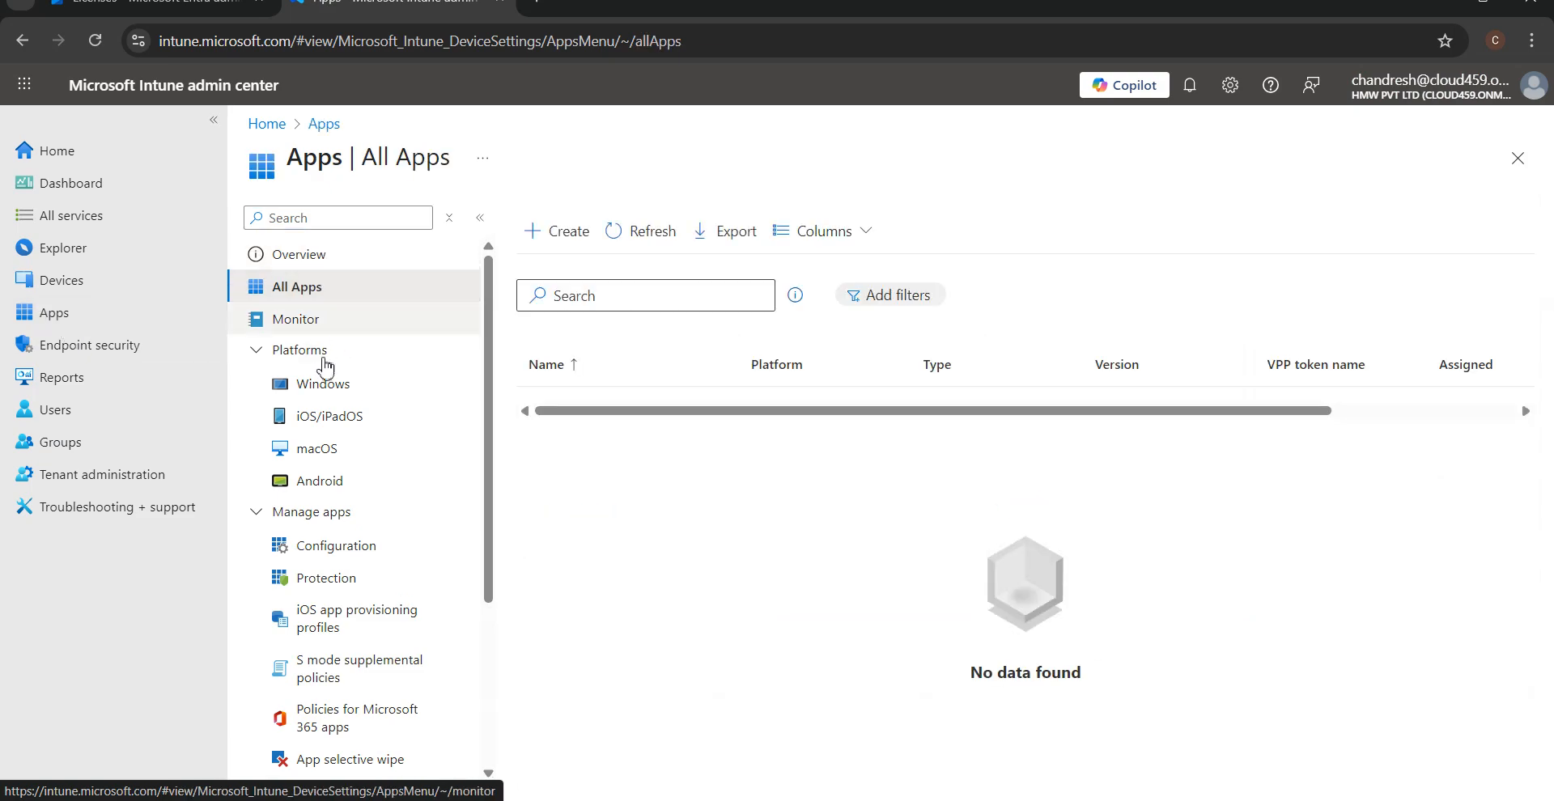
pyautogui.click(324, 386)
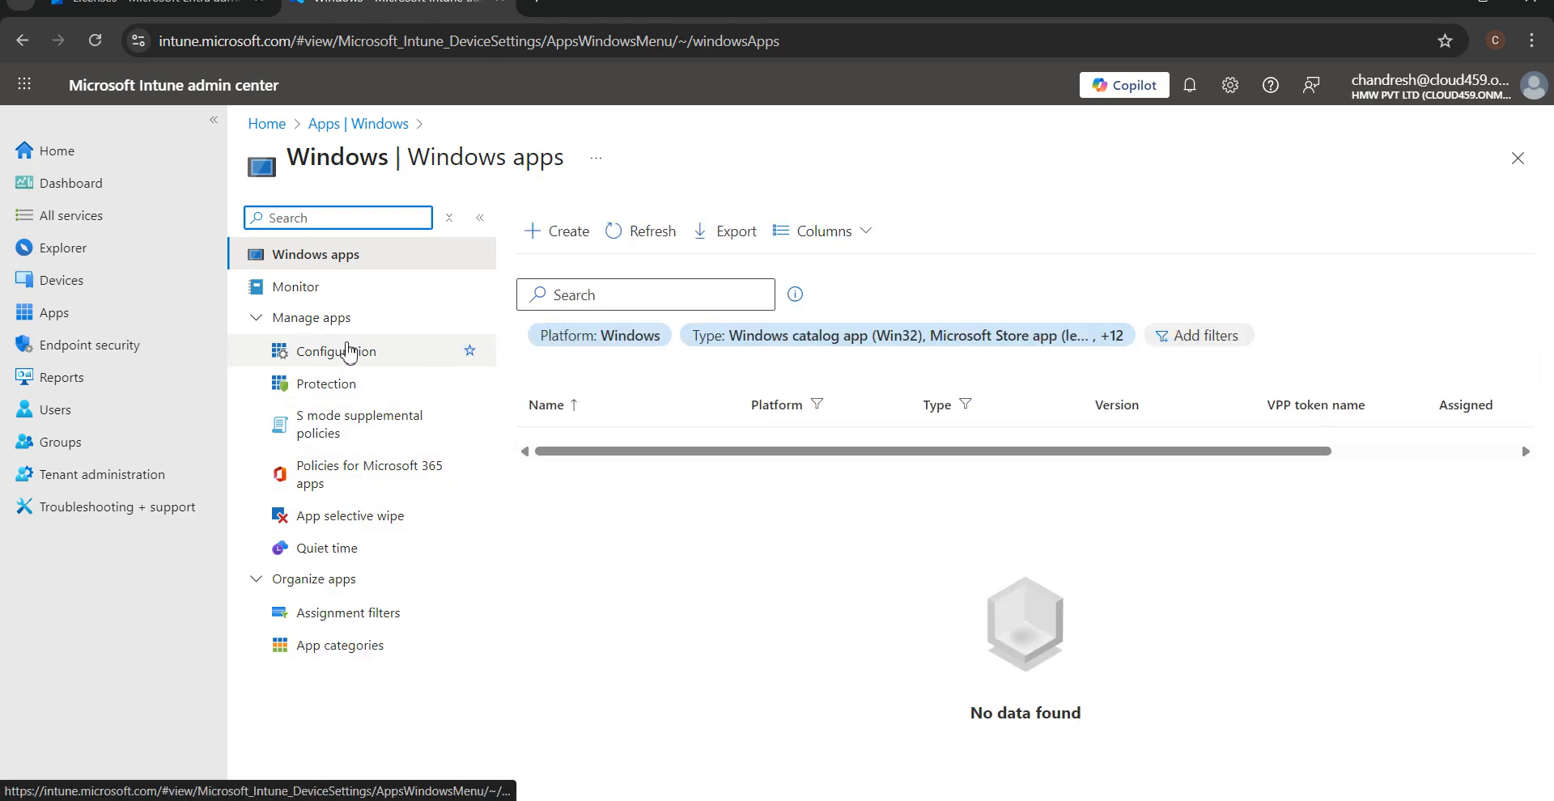
pyautogui.click(360, 260)
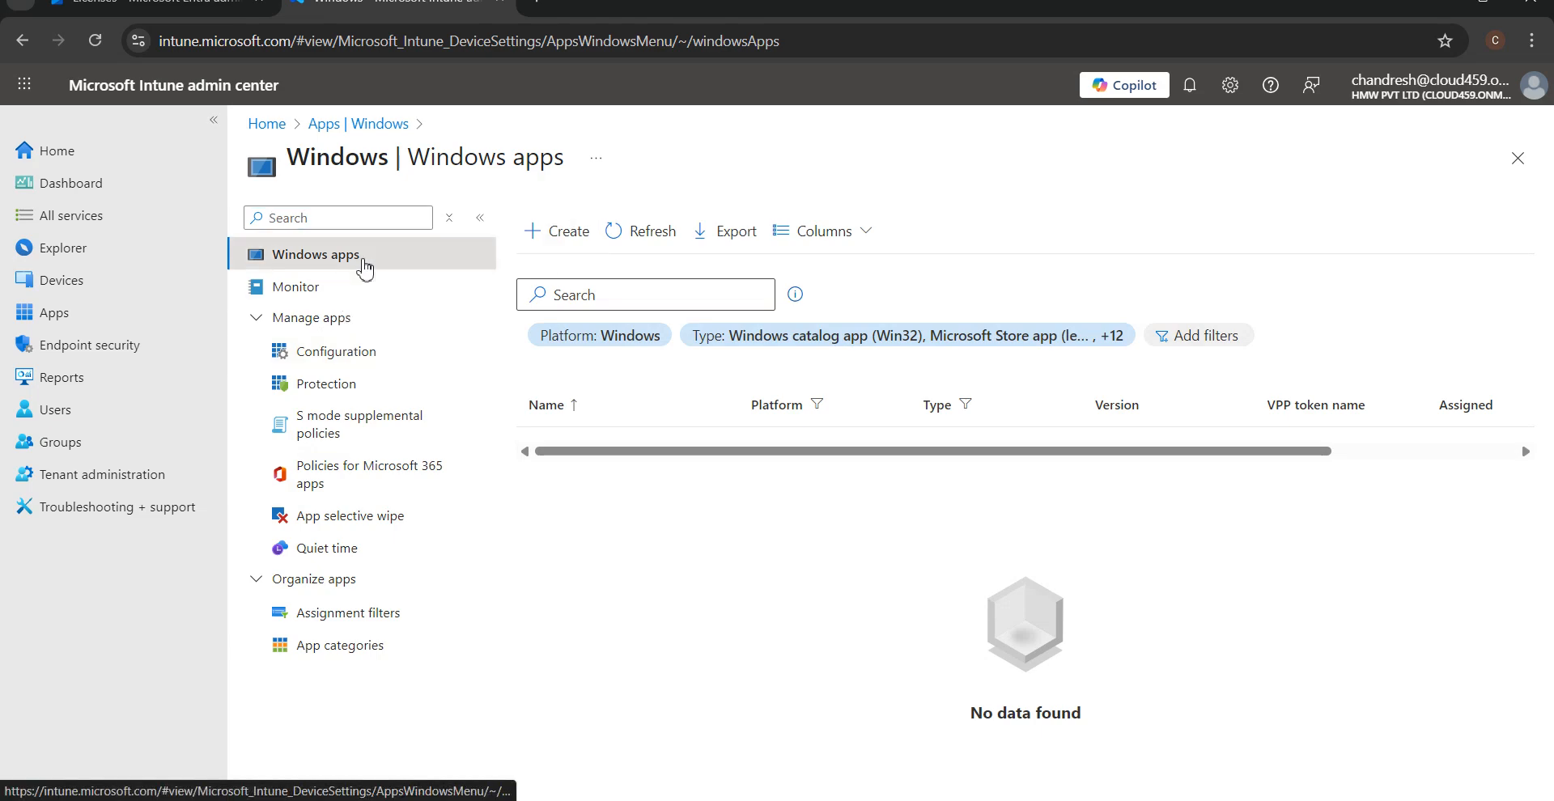
# Start creating a Windows app and set its app type to Microsoft Store app (new).
pyautogui.click(568, 237)
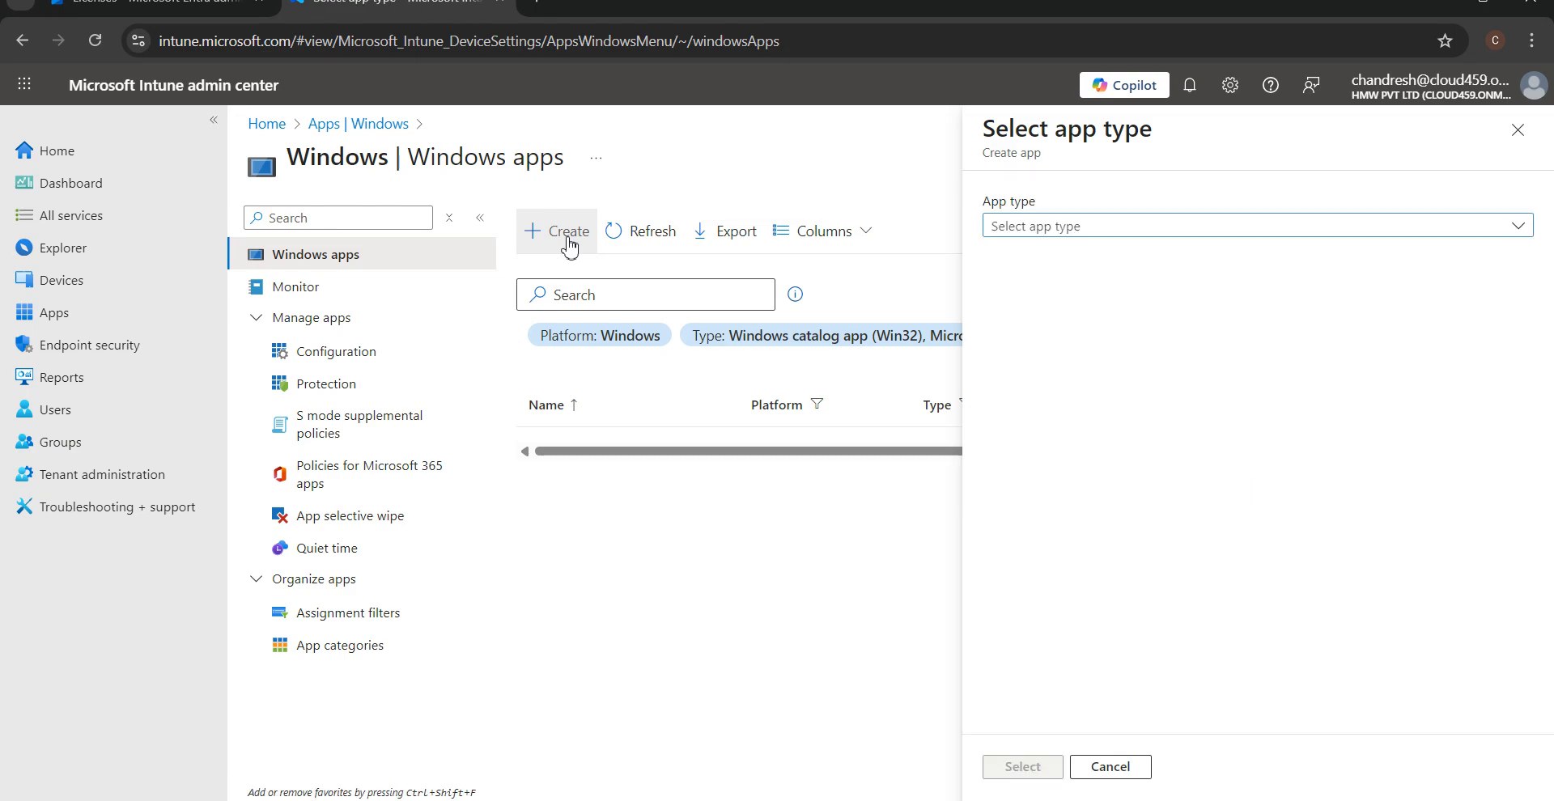
pyautogui.click(1061, 230)
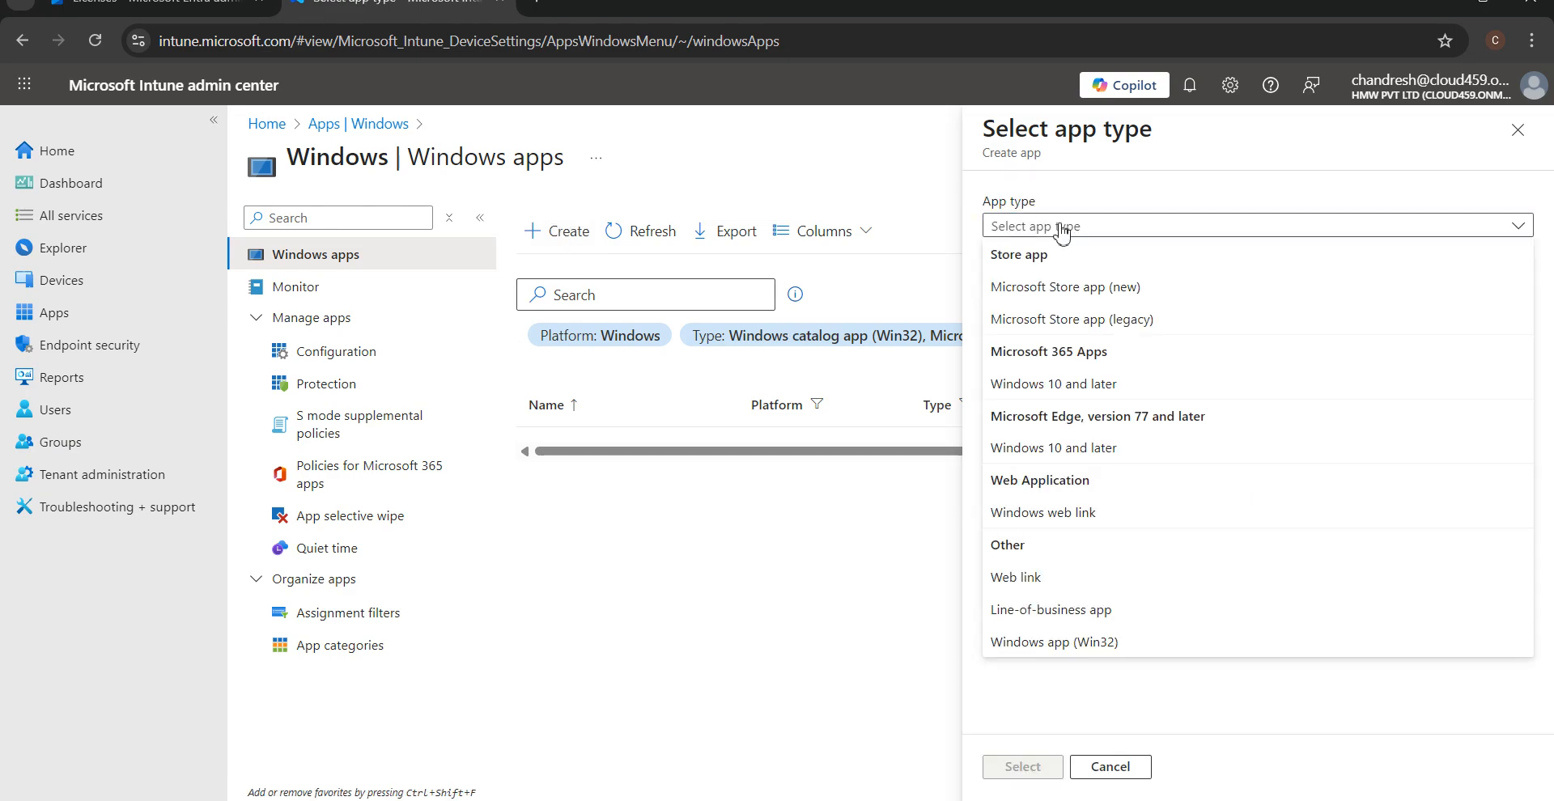
pyautogui.click(1136, 286)
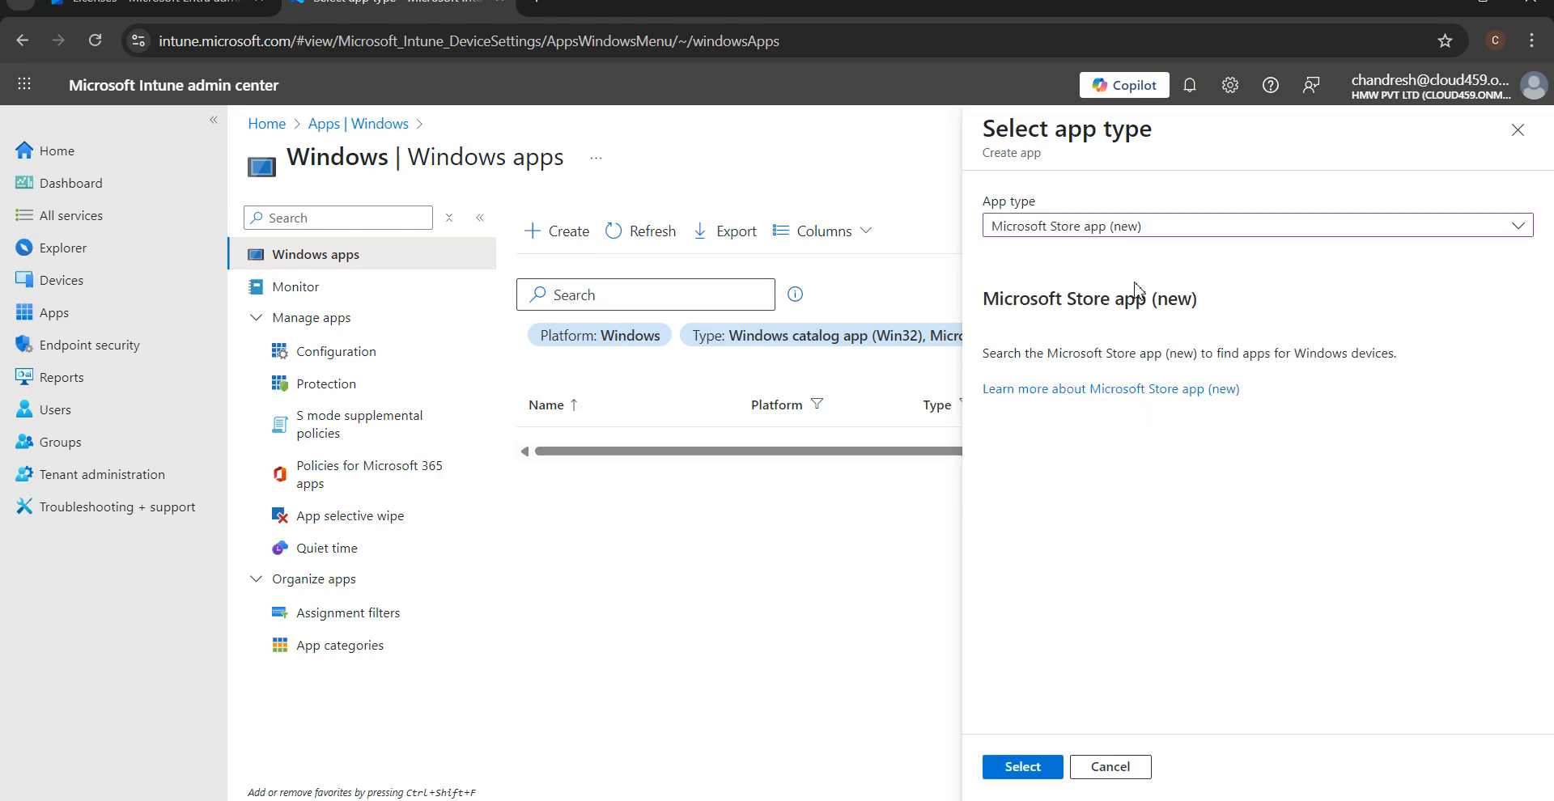
# Switch to the Paint notes and mark the line about the New Microsoft Store App.
pyautogui.moveTo(408, 800)
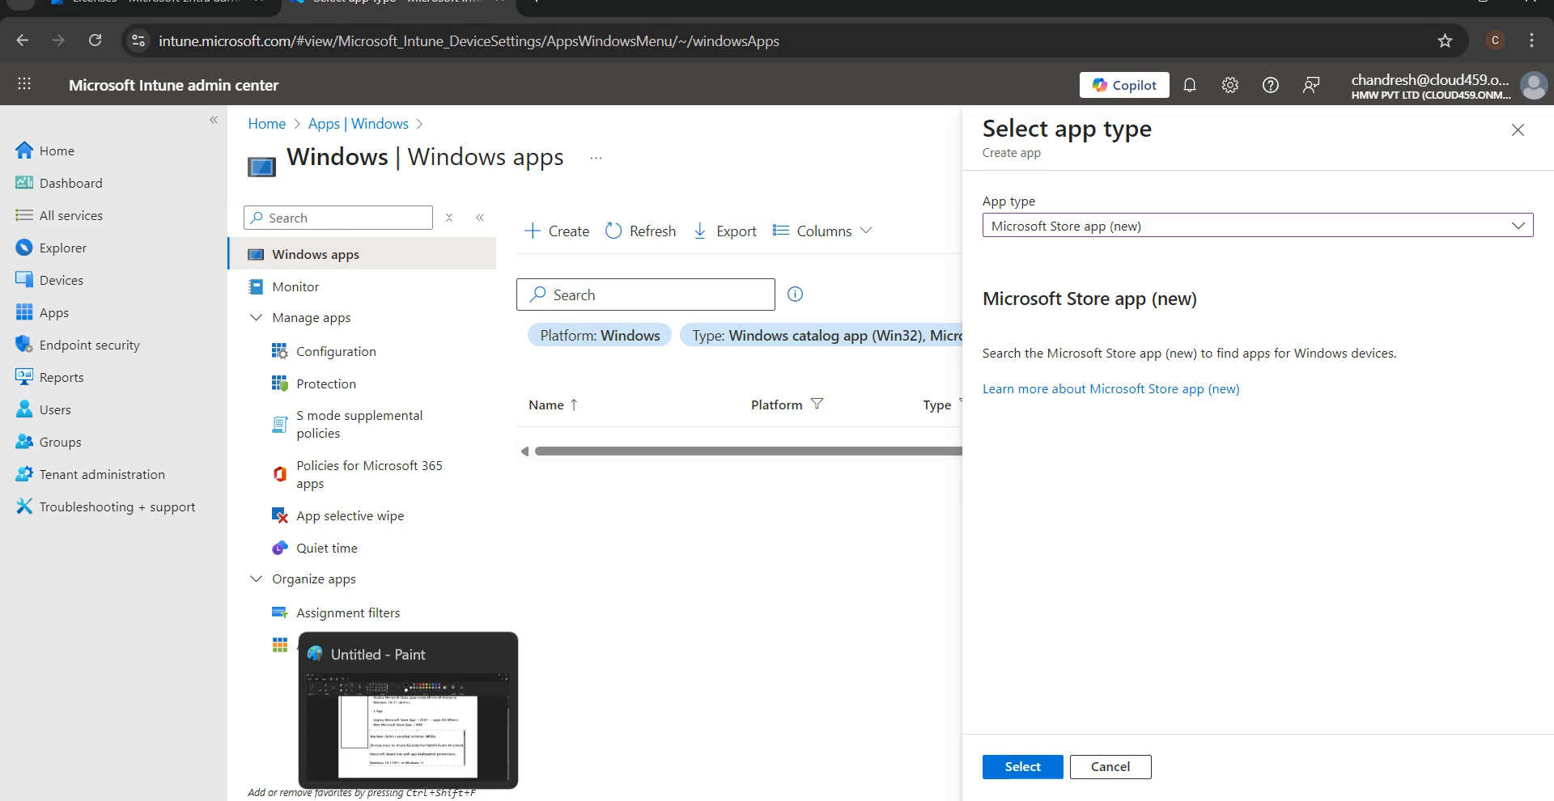
pyautogui.click(408, 712)
pyautogui.scroll(1, 920, 454)
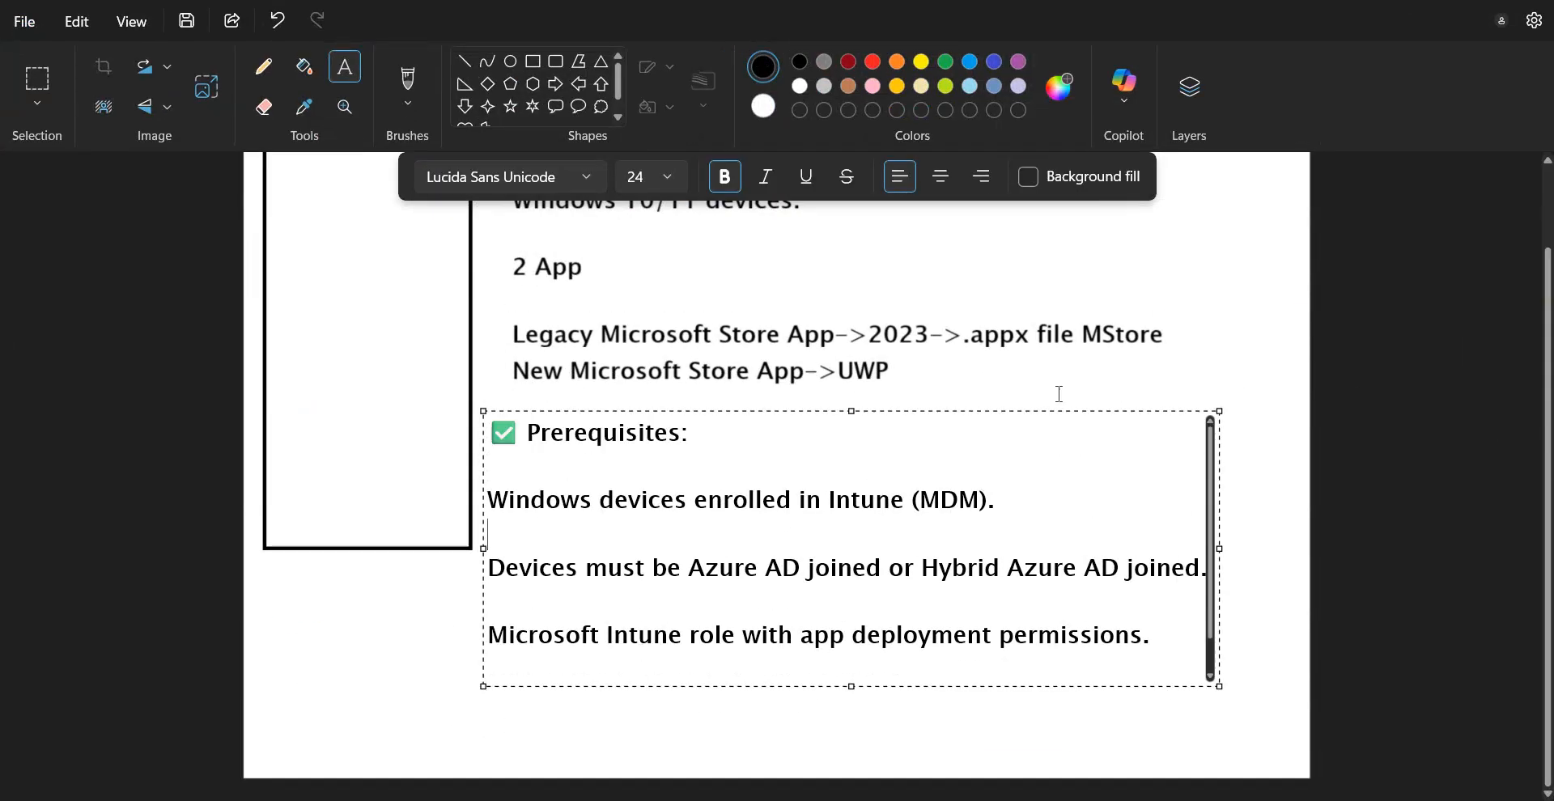
pyautogui.click(739, 371)
pyautogui.moveTo(501, 358); pyautogui.dragTo(812, 399)
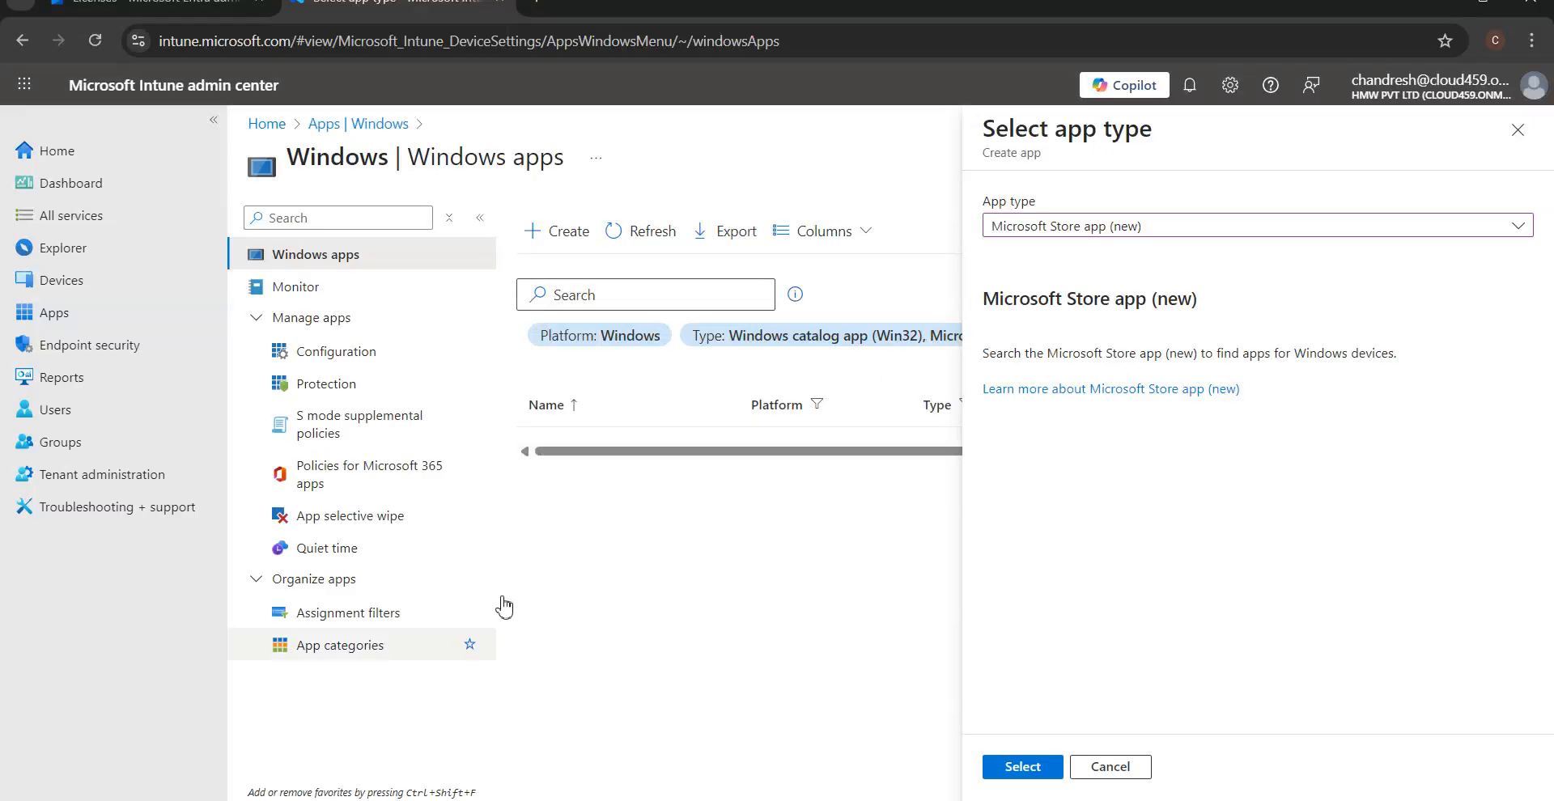
# Return to Intune, confirm the app type and search the Microsoft Store catalog for "App", clearing the search term at the end.
pyautogui.click(1045, 766)
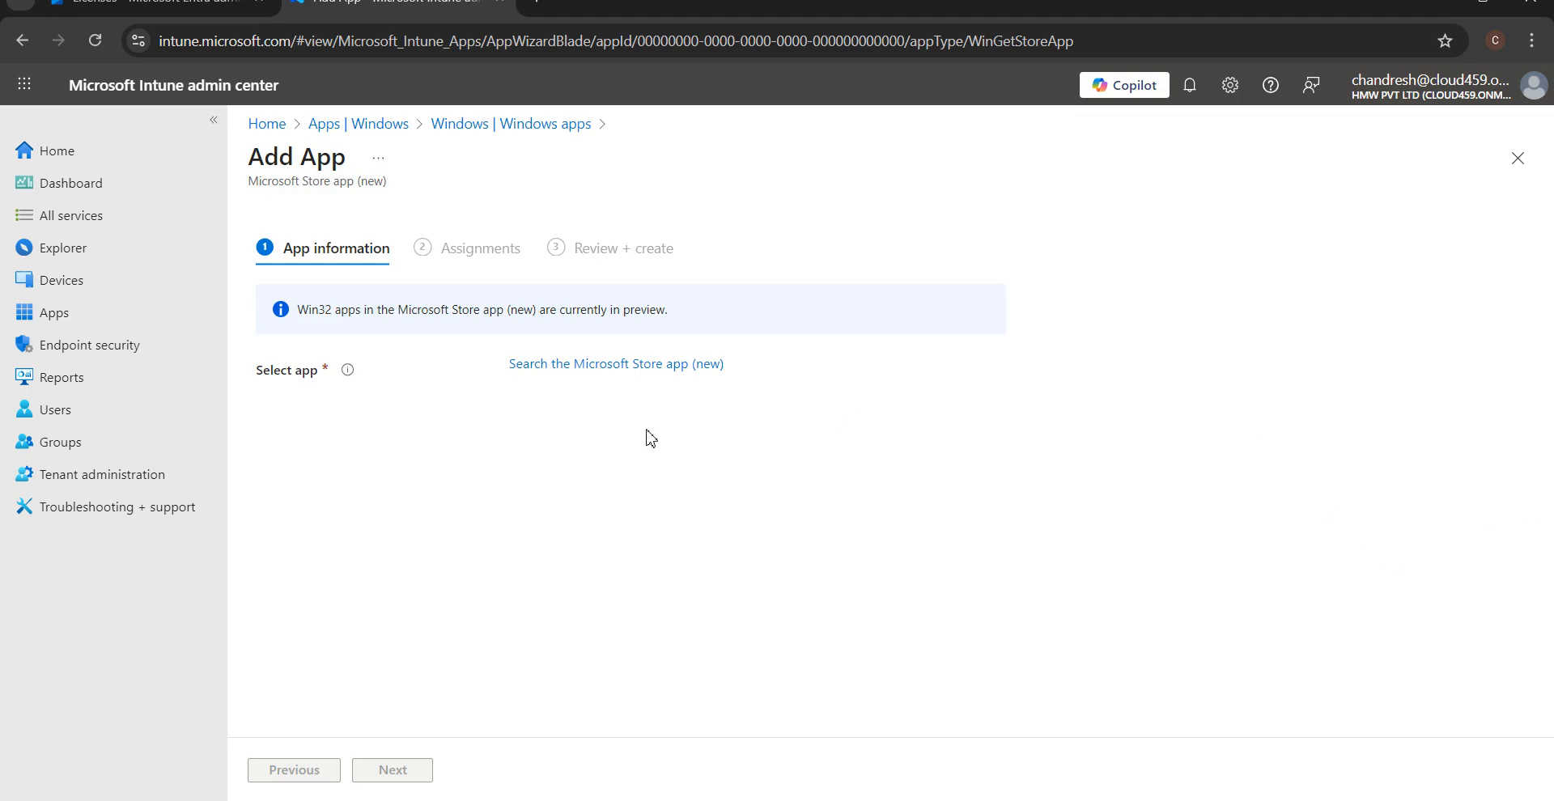
pyautogui.click(536, 365)
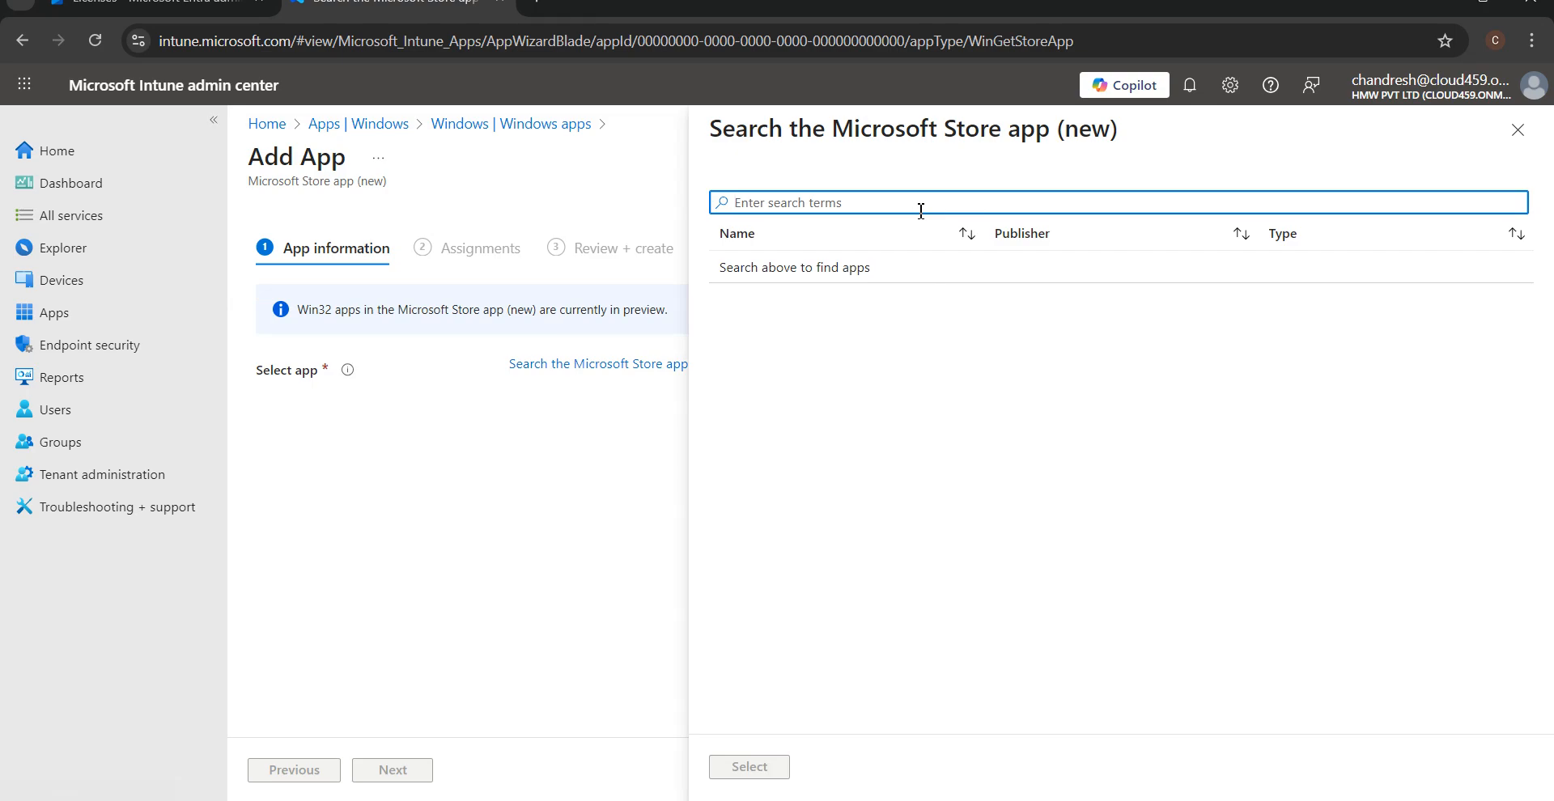
pyautogui.write('App')
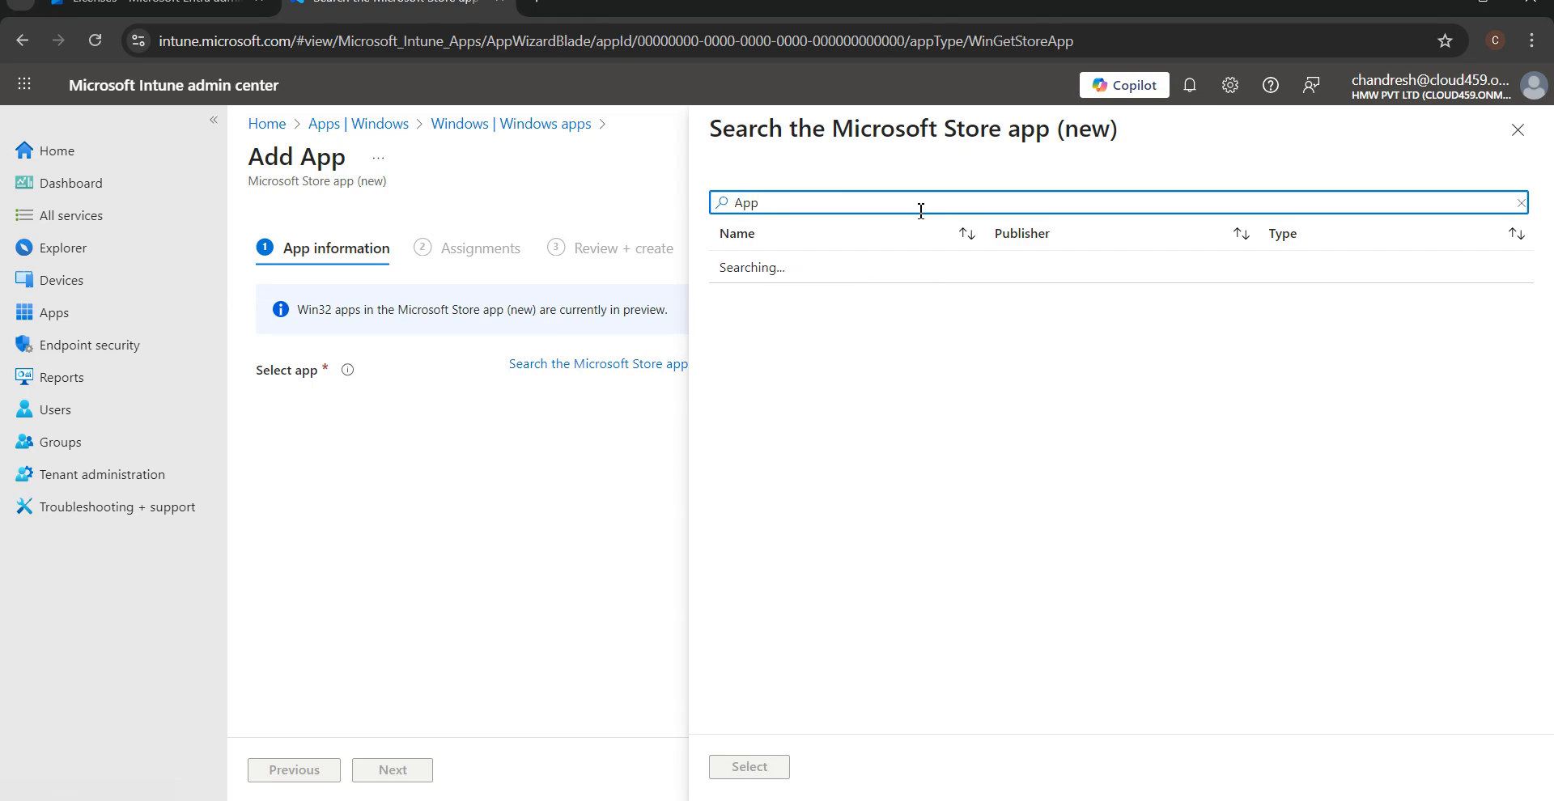
pyautogui.hotkey('ctrl', 'a')
pyautogui.press('BackSpace')
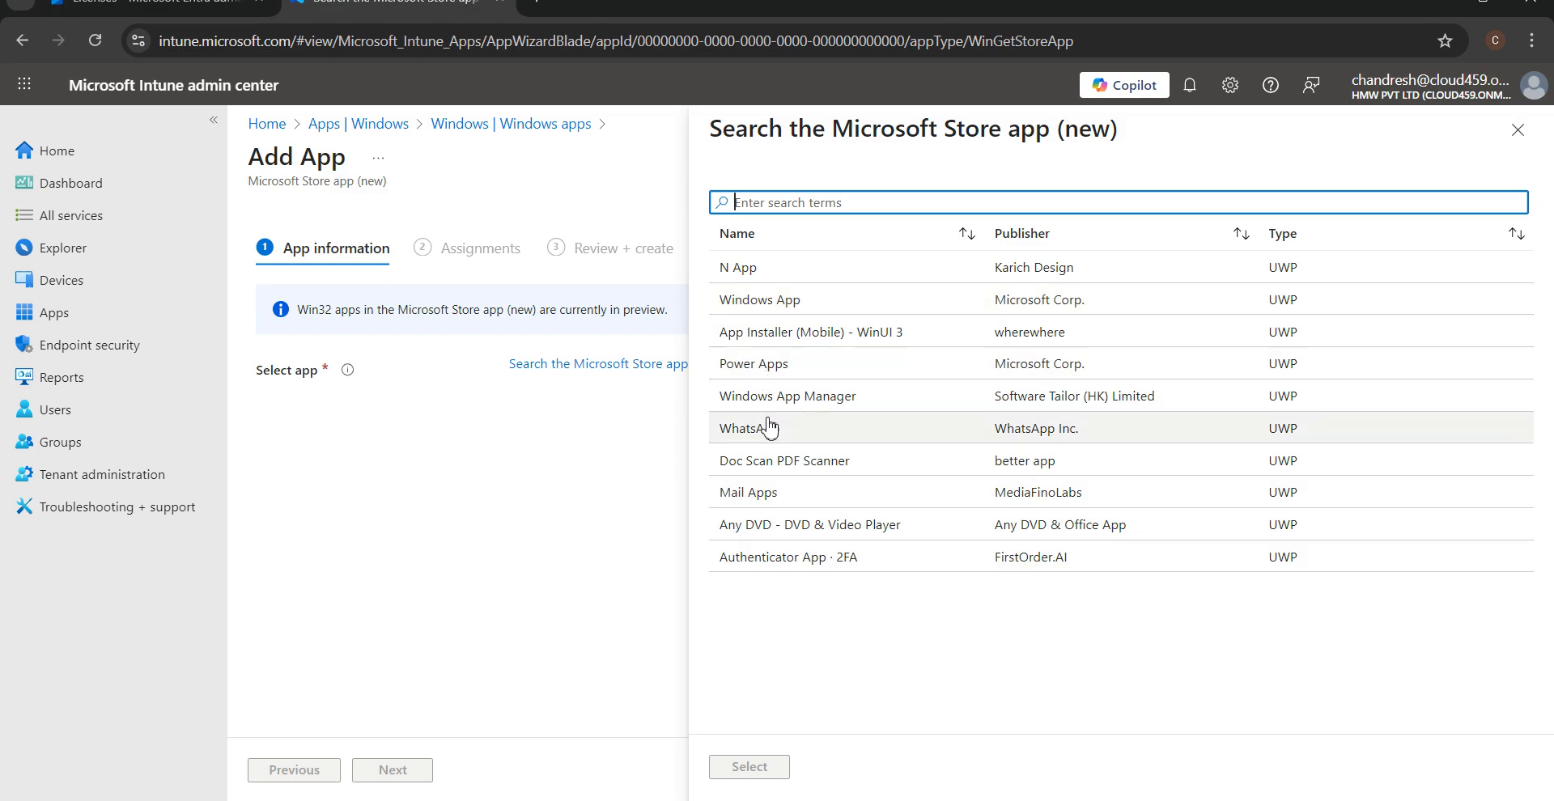
# Switch to VirtualBox and start the WindowsClient virtual machine.
pyautogui.click(450, 799)
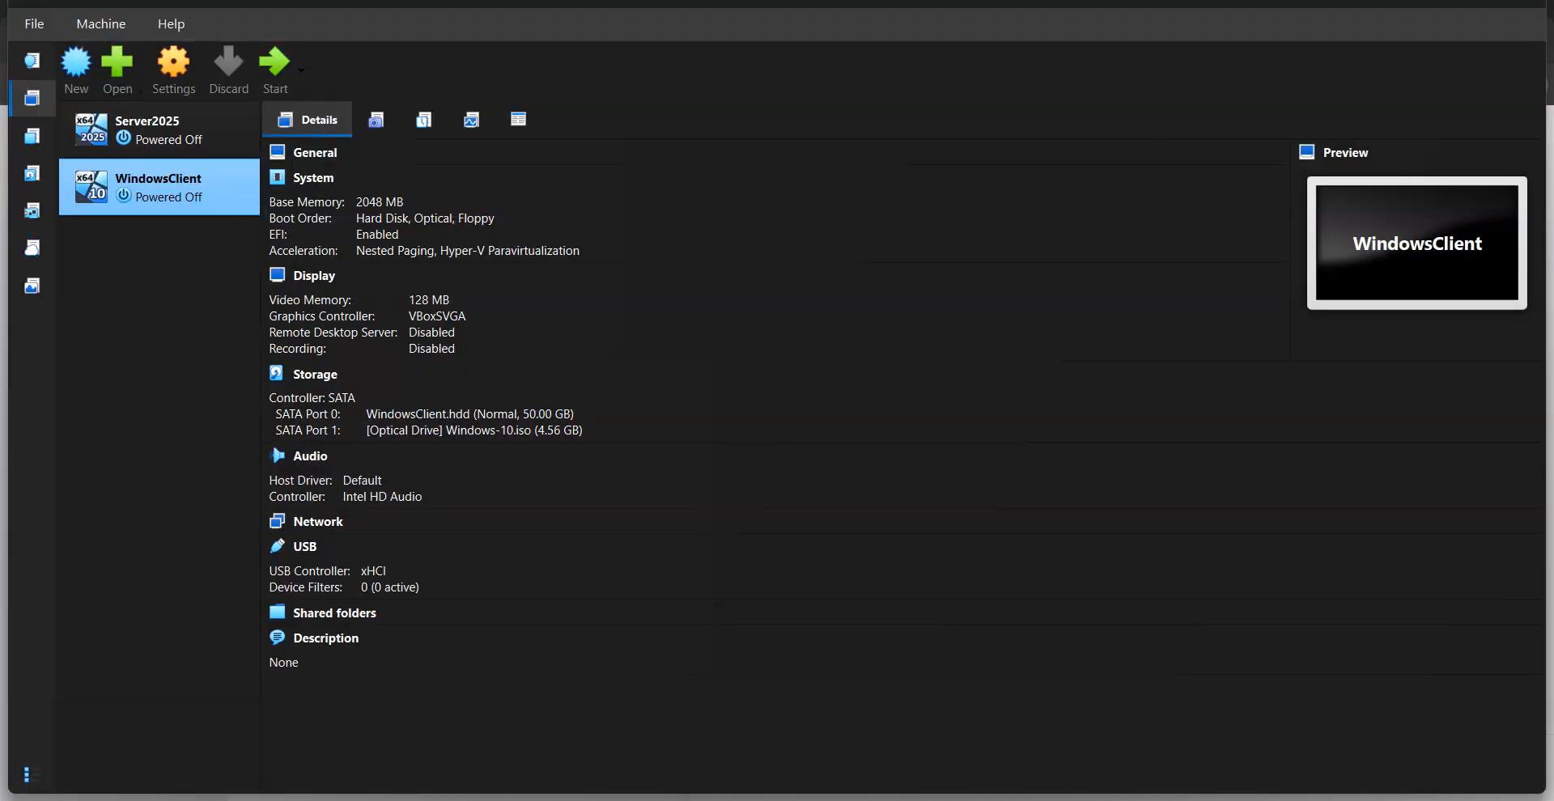
pyautogui.click(279, 80)
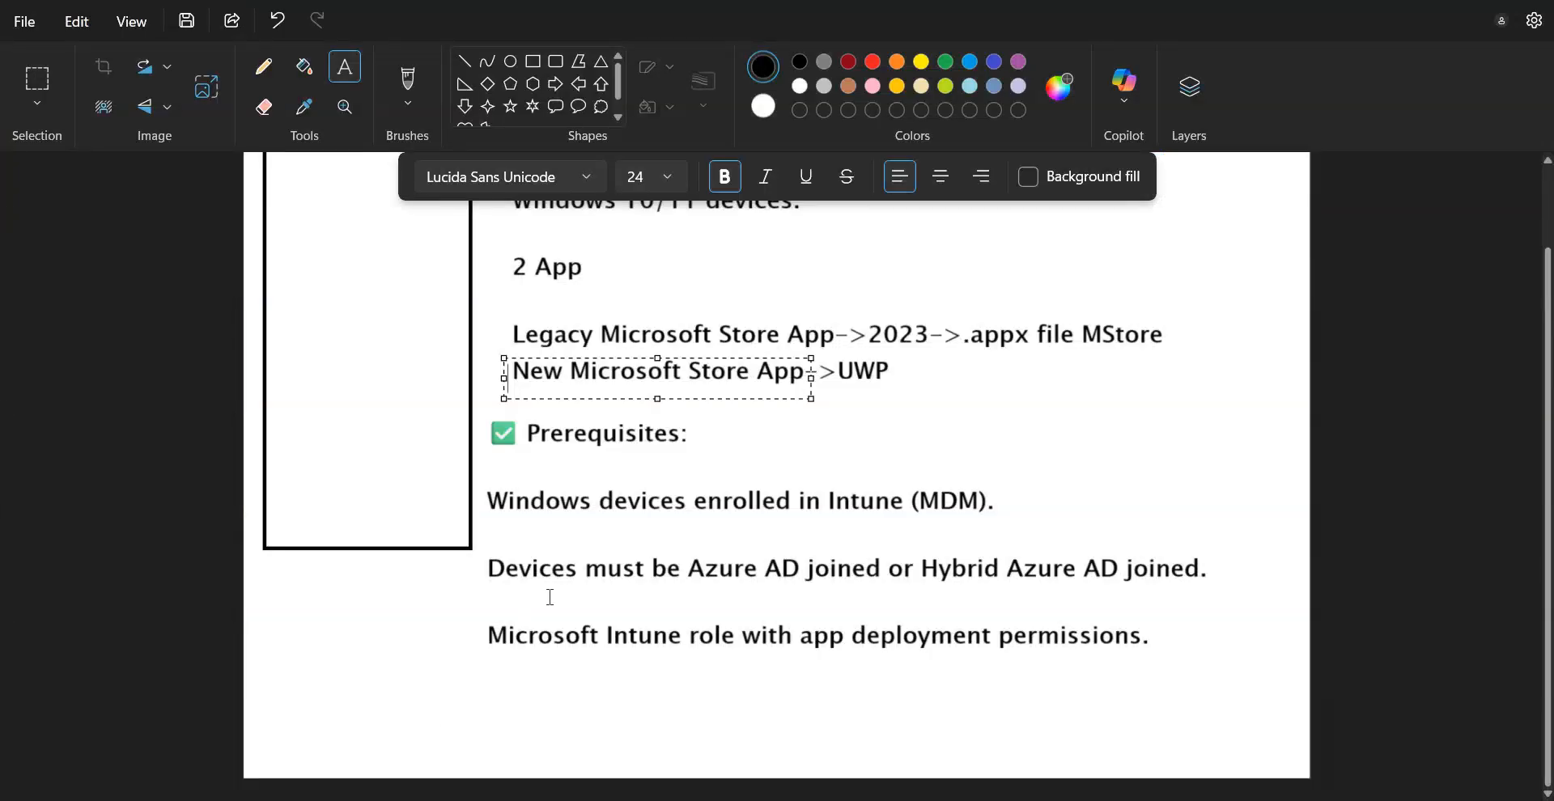
# Switch to the Paint notes and highlight the Azure AD joined or Hybrid Azure AD joined device requirement.
pyautogui.click(733, 576)
pyautogui.moveTo(694, 570); pyautogui.dragTo(865, 580)
pyautogui.click(1107, 575)
pyautogui.click(965, 564)
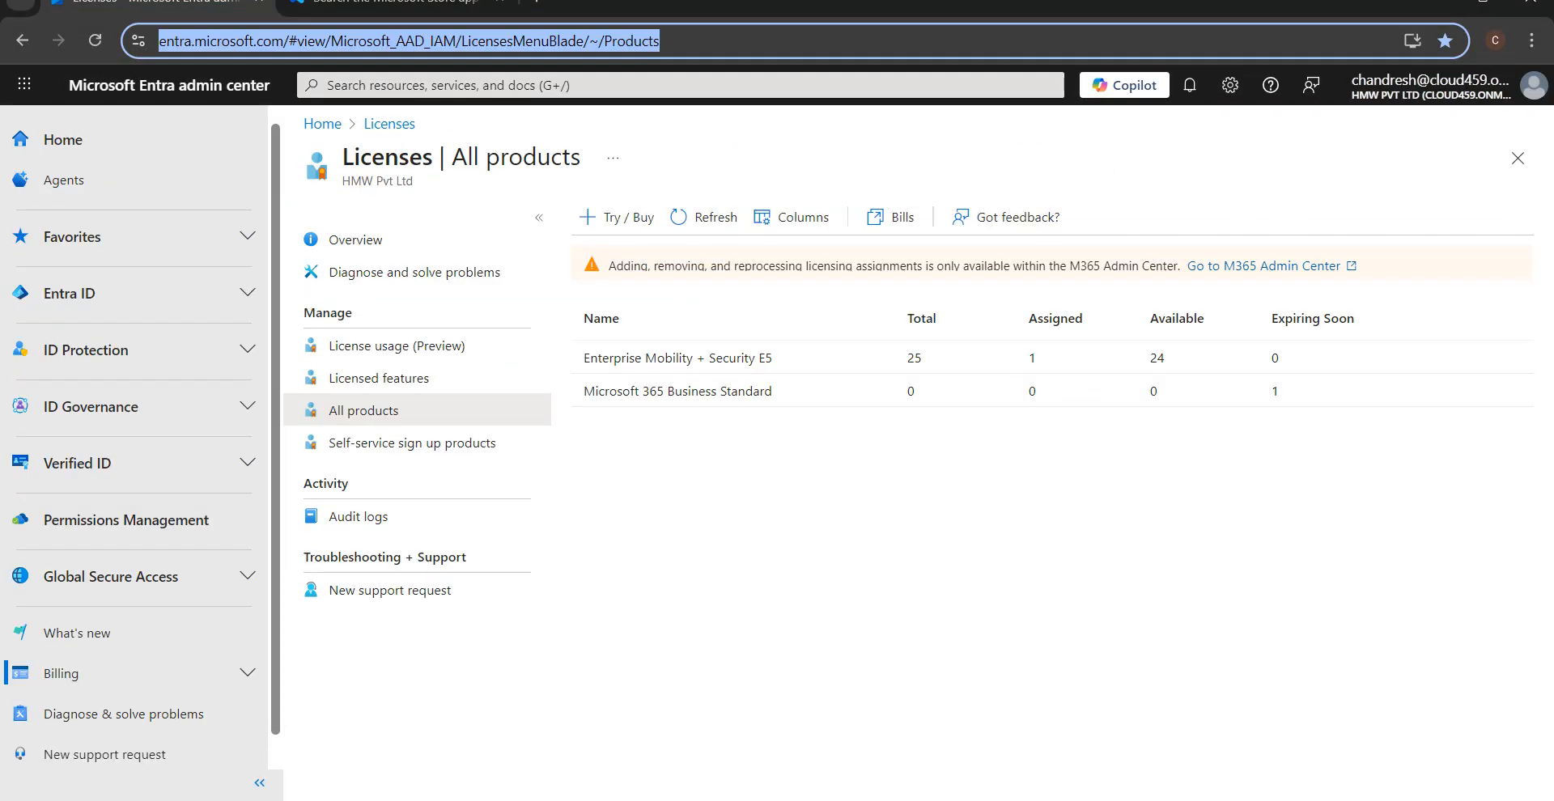
# Switch to the Entra admin center in Chrome, open the test user's profile from the users list and highlight the user principal name.
pyautogui.click(141, 312)
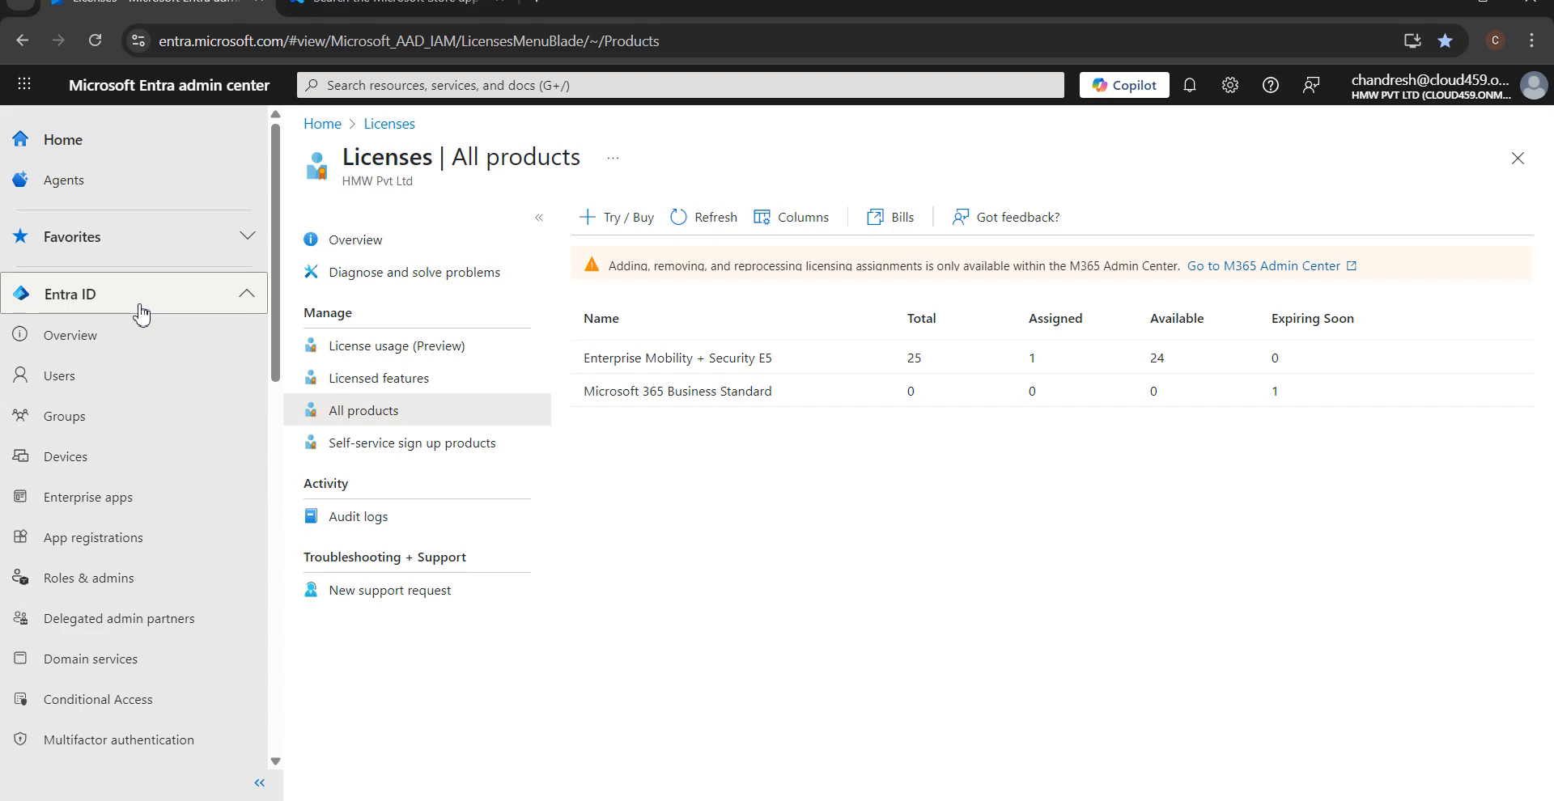
pyautogui.click(74, 377)
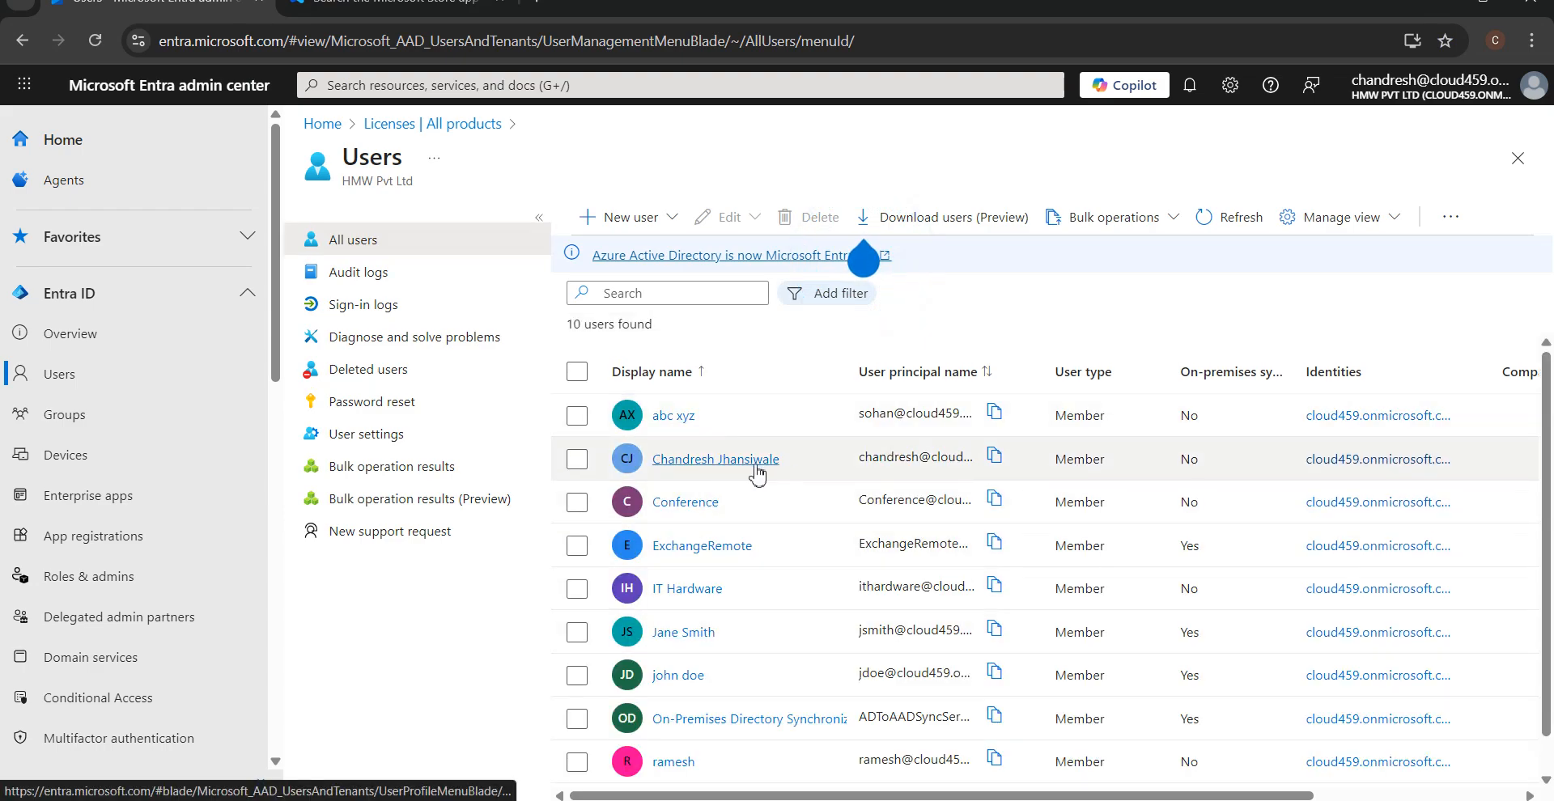
pyautogui.scroll(-1, 684, 663)
pyautogui.click(682, 726)
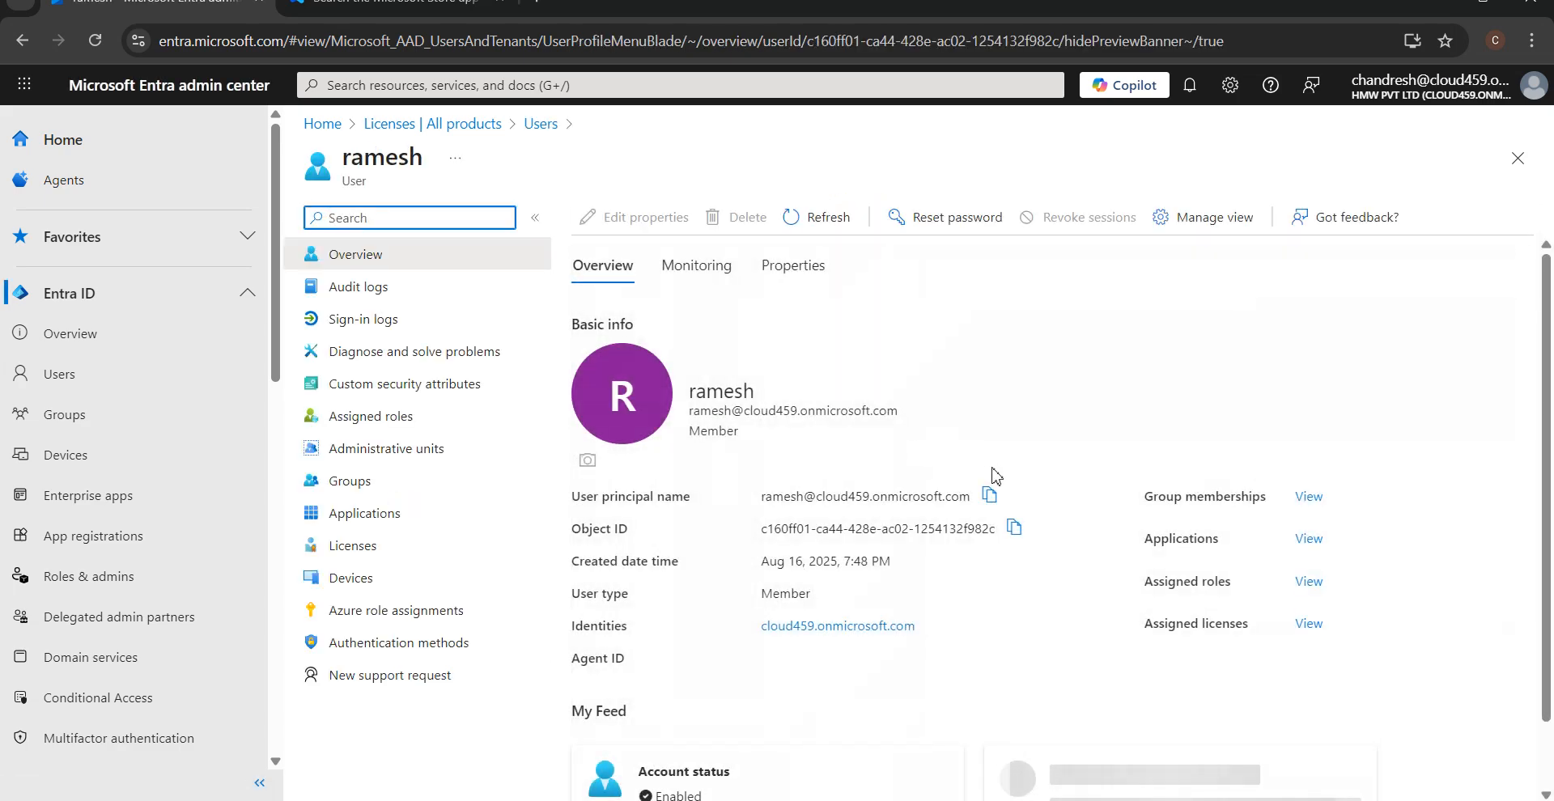
pyautogui.moveTo(972, 496); pyautogui.dragTo(764, 501)
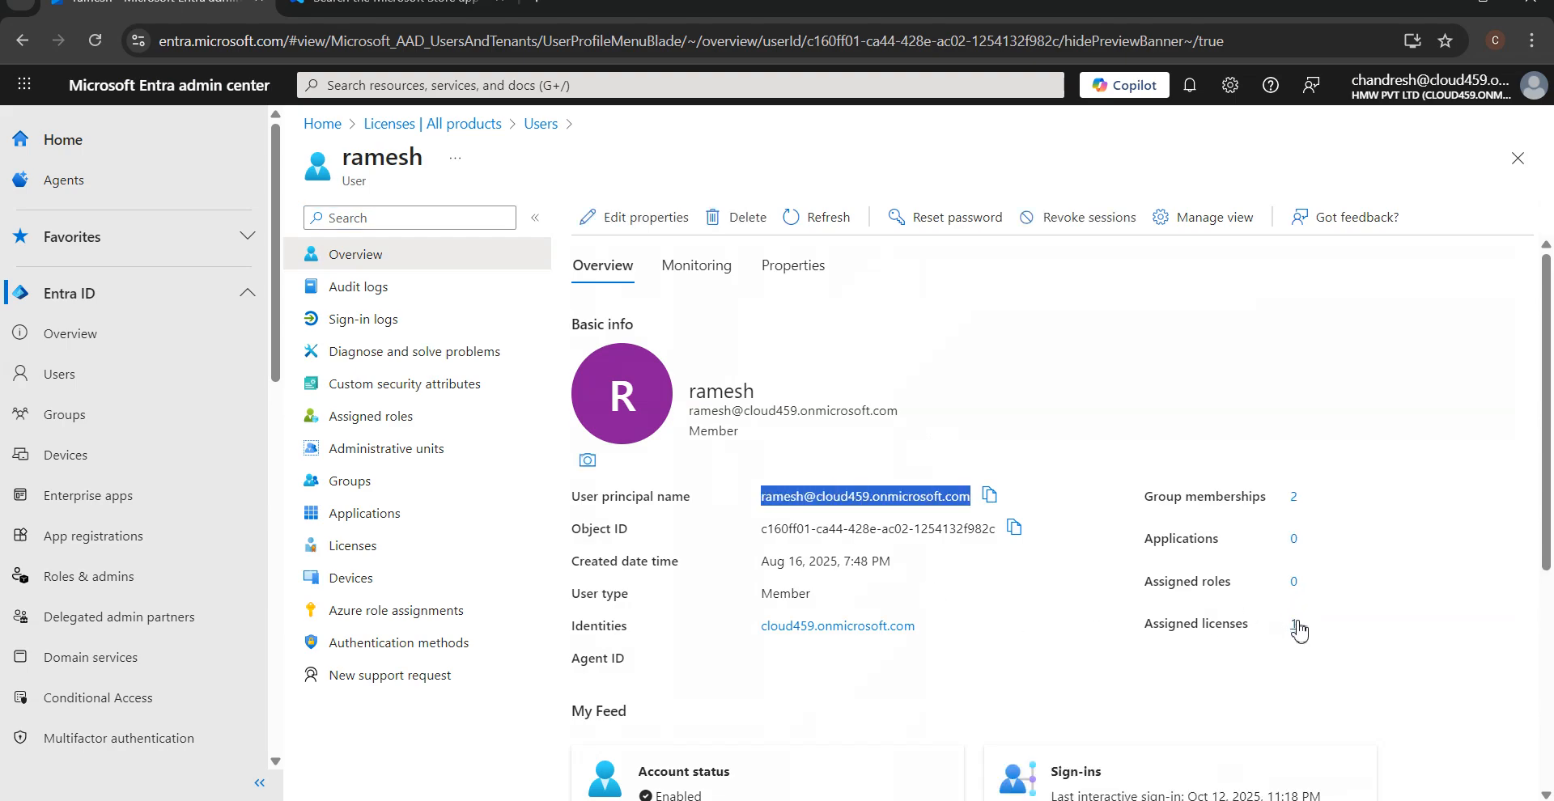
# Check the test user's group memberships and assigned licenses.
pyautogui.click(1295, 499)
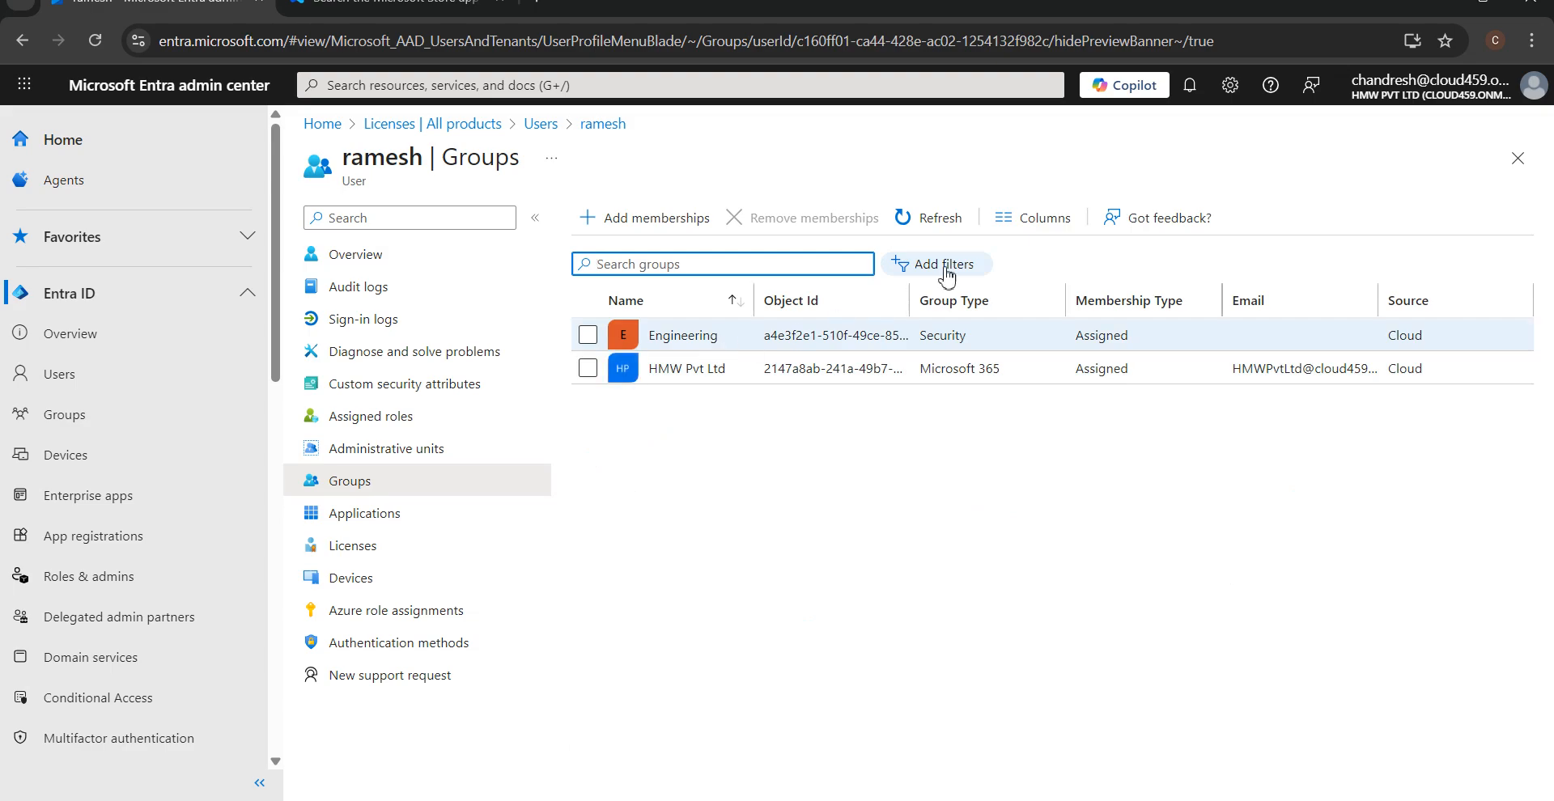
pyautogui.click(539, 124)
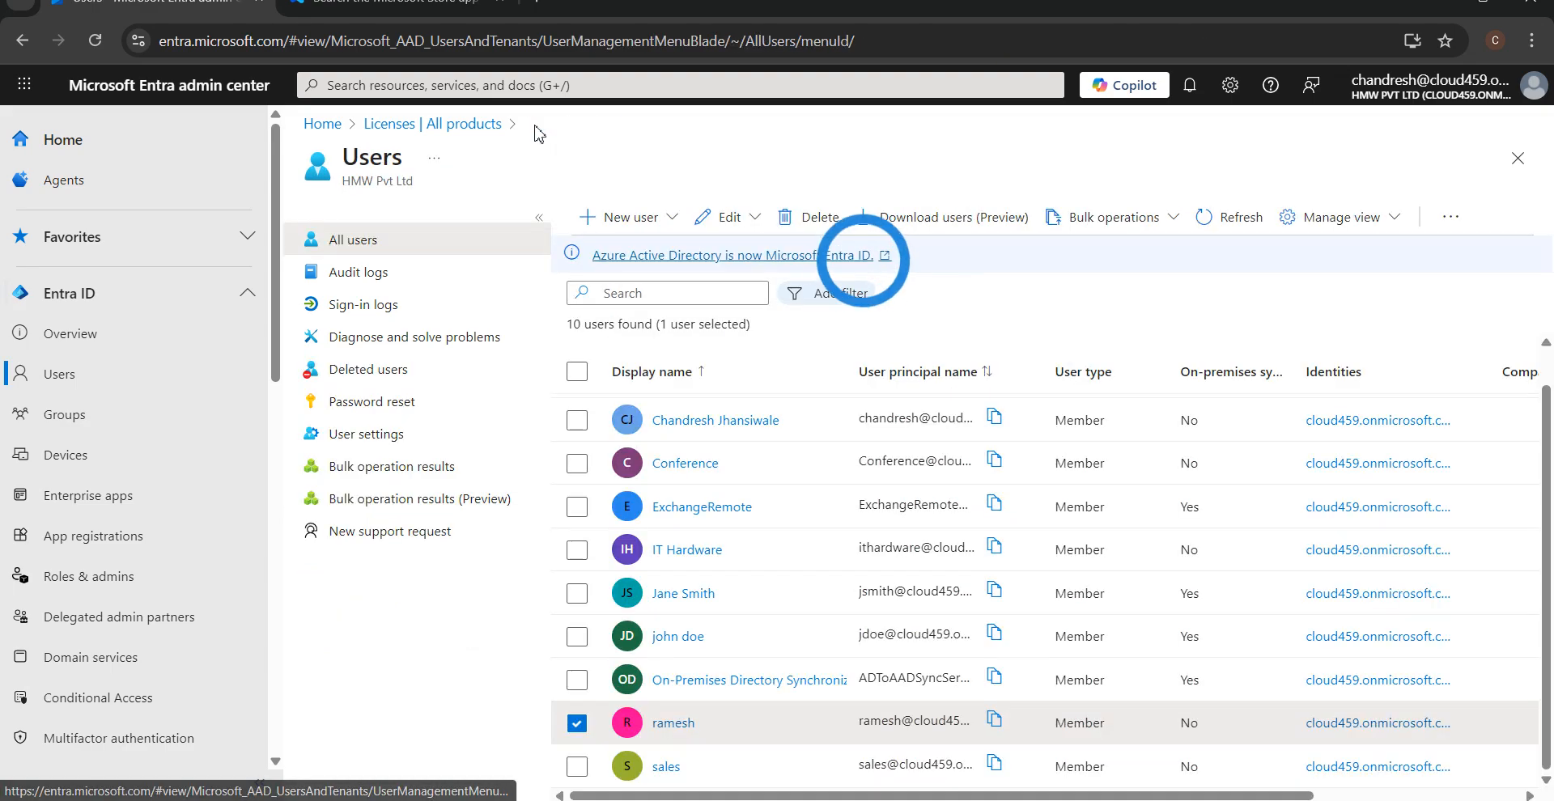
pyautogui.click(676, 727)
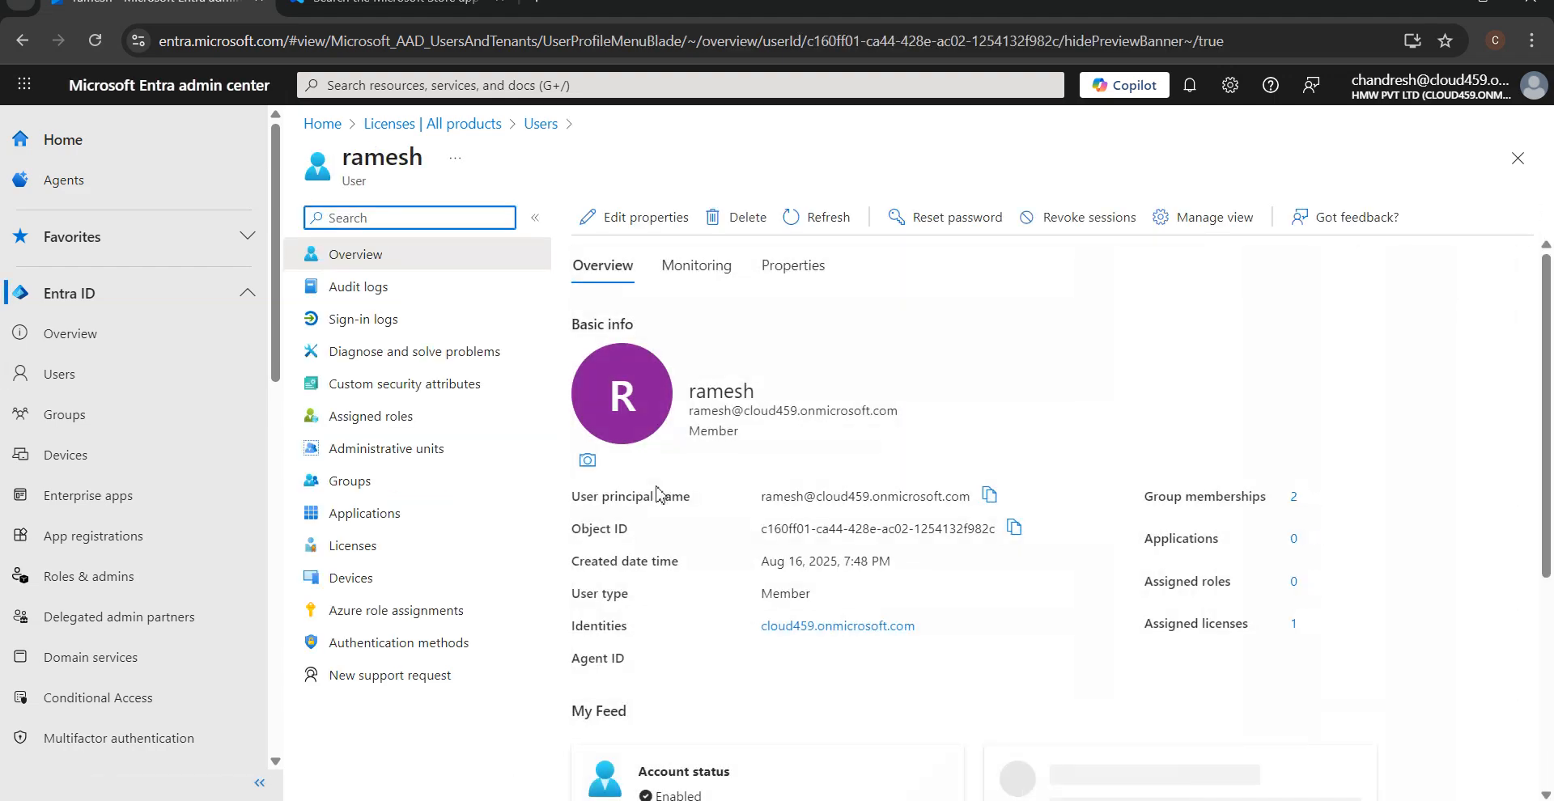
pyautogui.click(1293, 624)
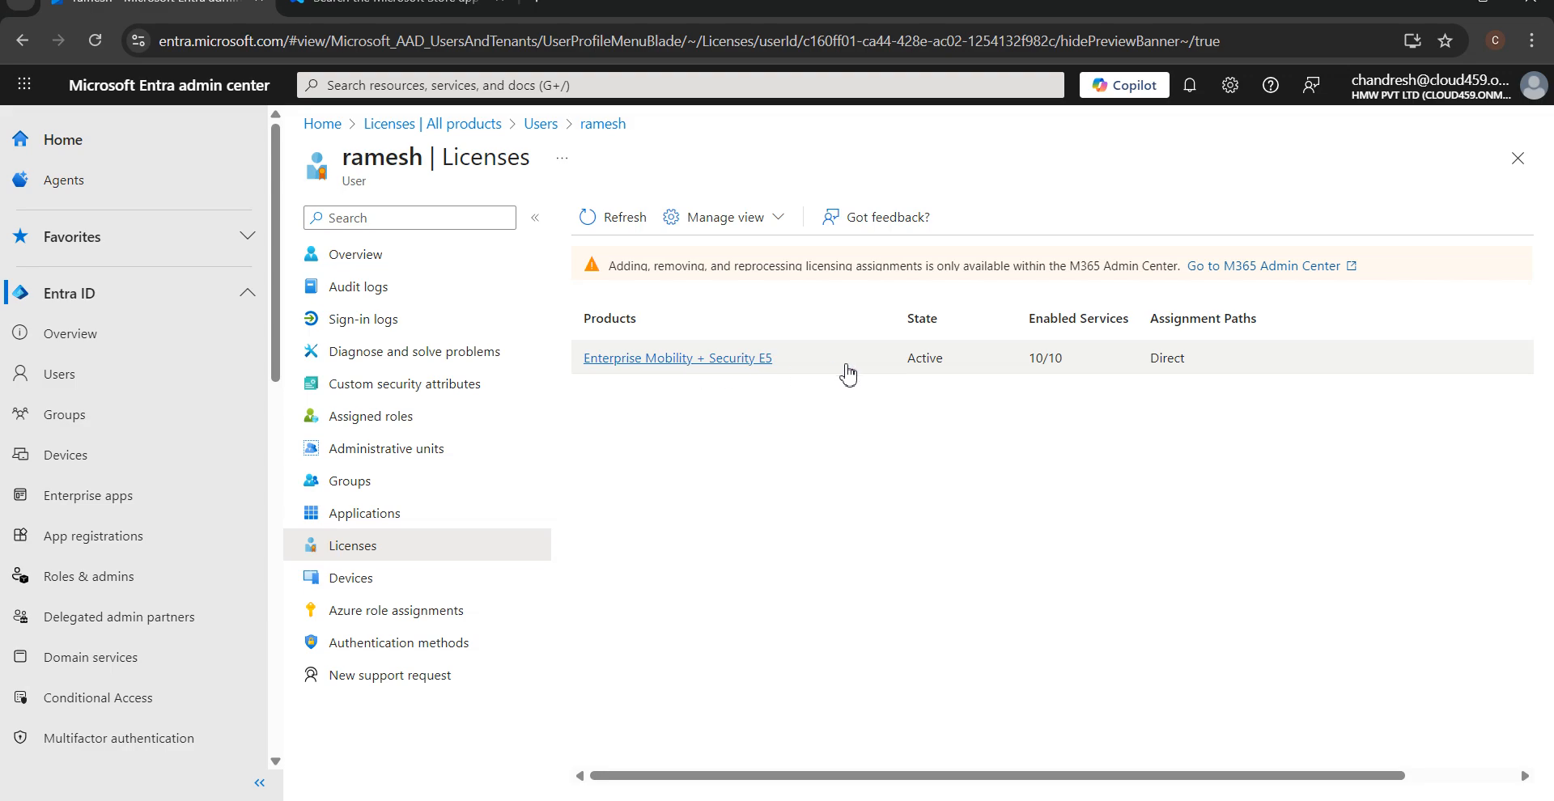
pyautogui.doubleClick(227, 51)
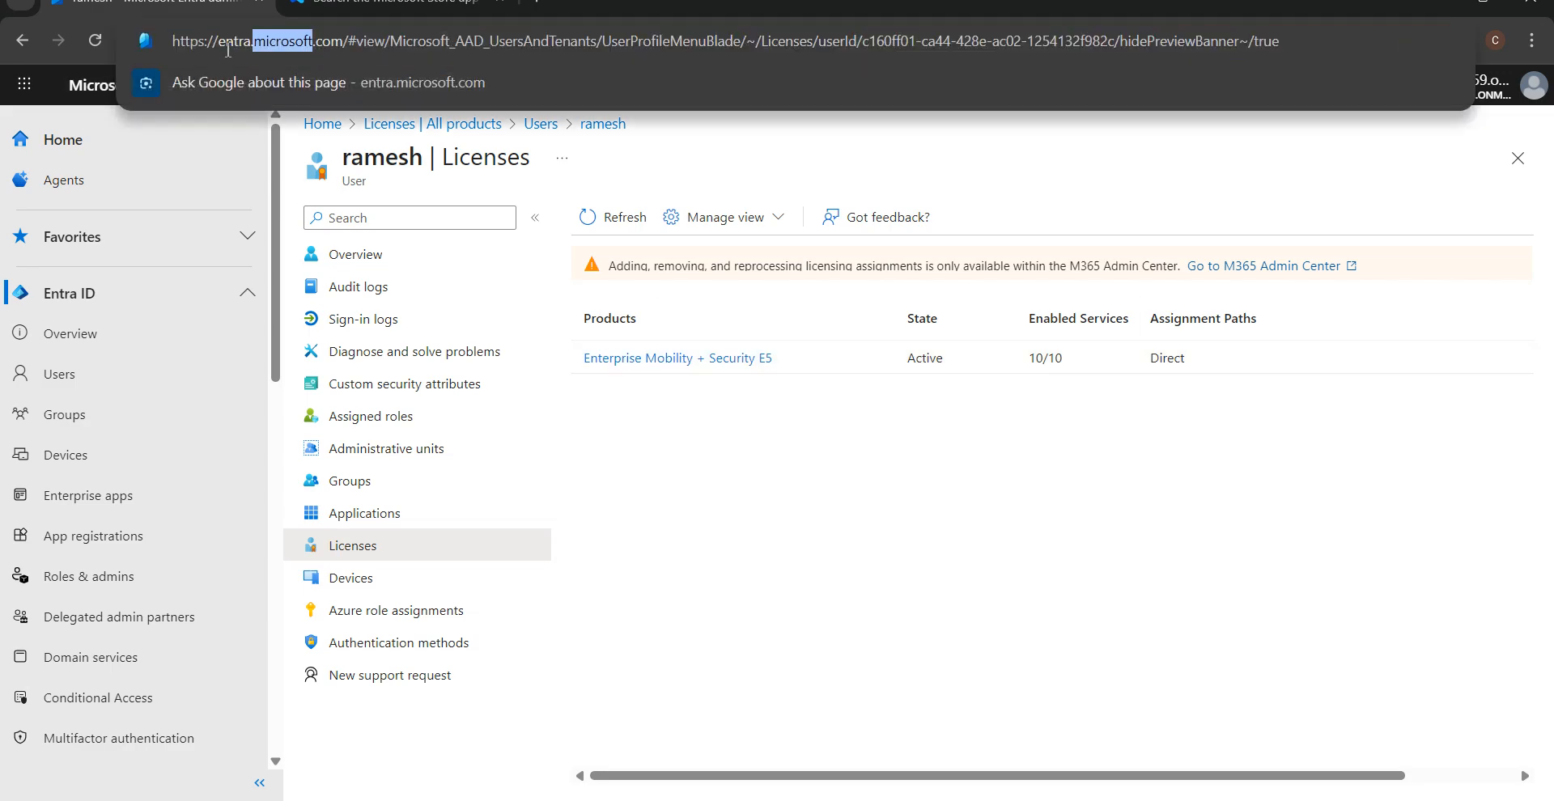
pyautogui.click(236, 50)
pyautogui.click(880, 552)
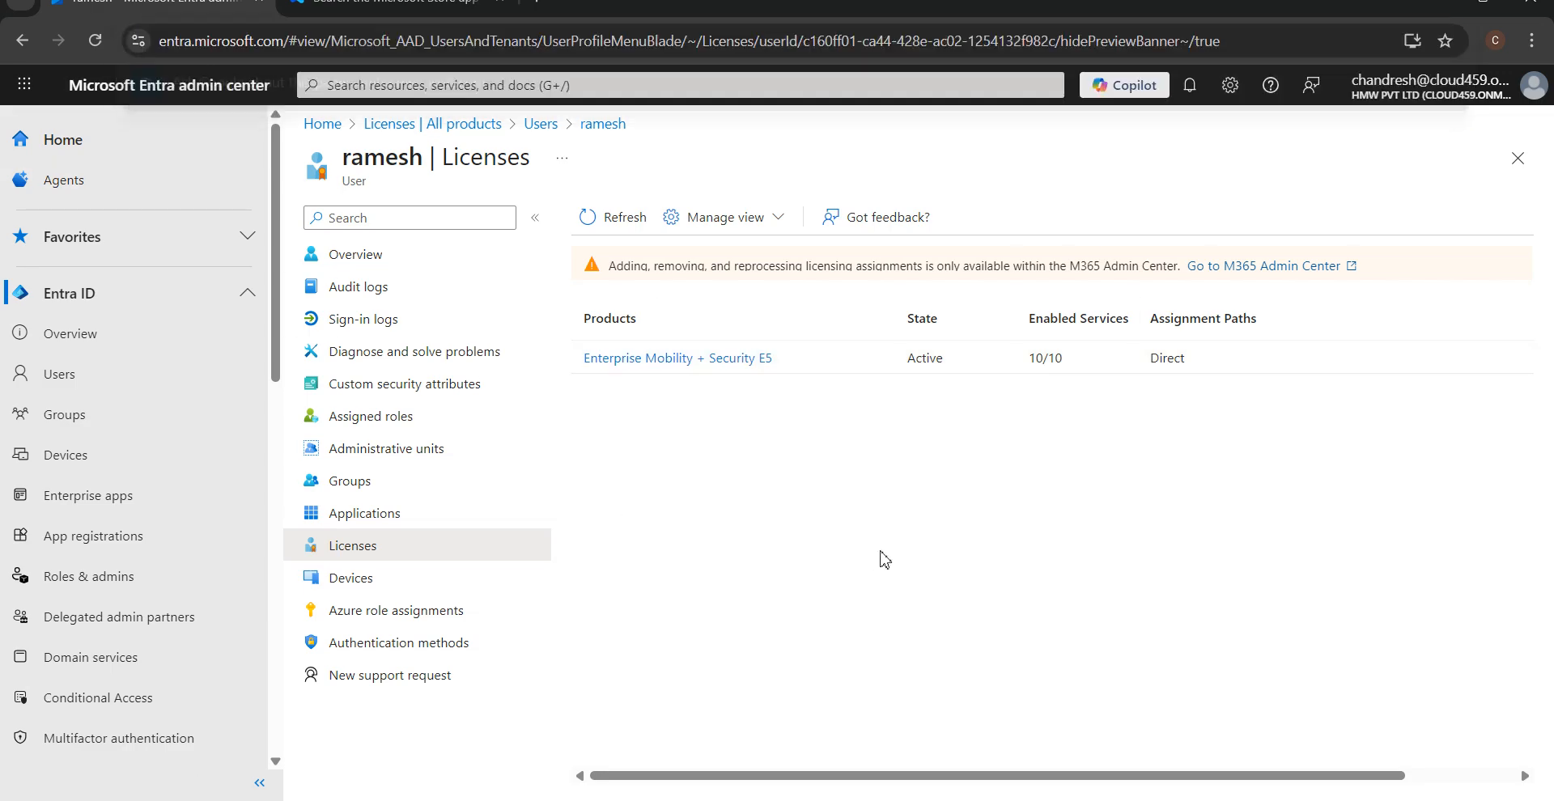
# Switch to VirtualBox and bring up the WindowsClient virtual machine window to check its startup.
pyautogui.click(520, 787)
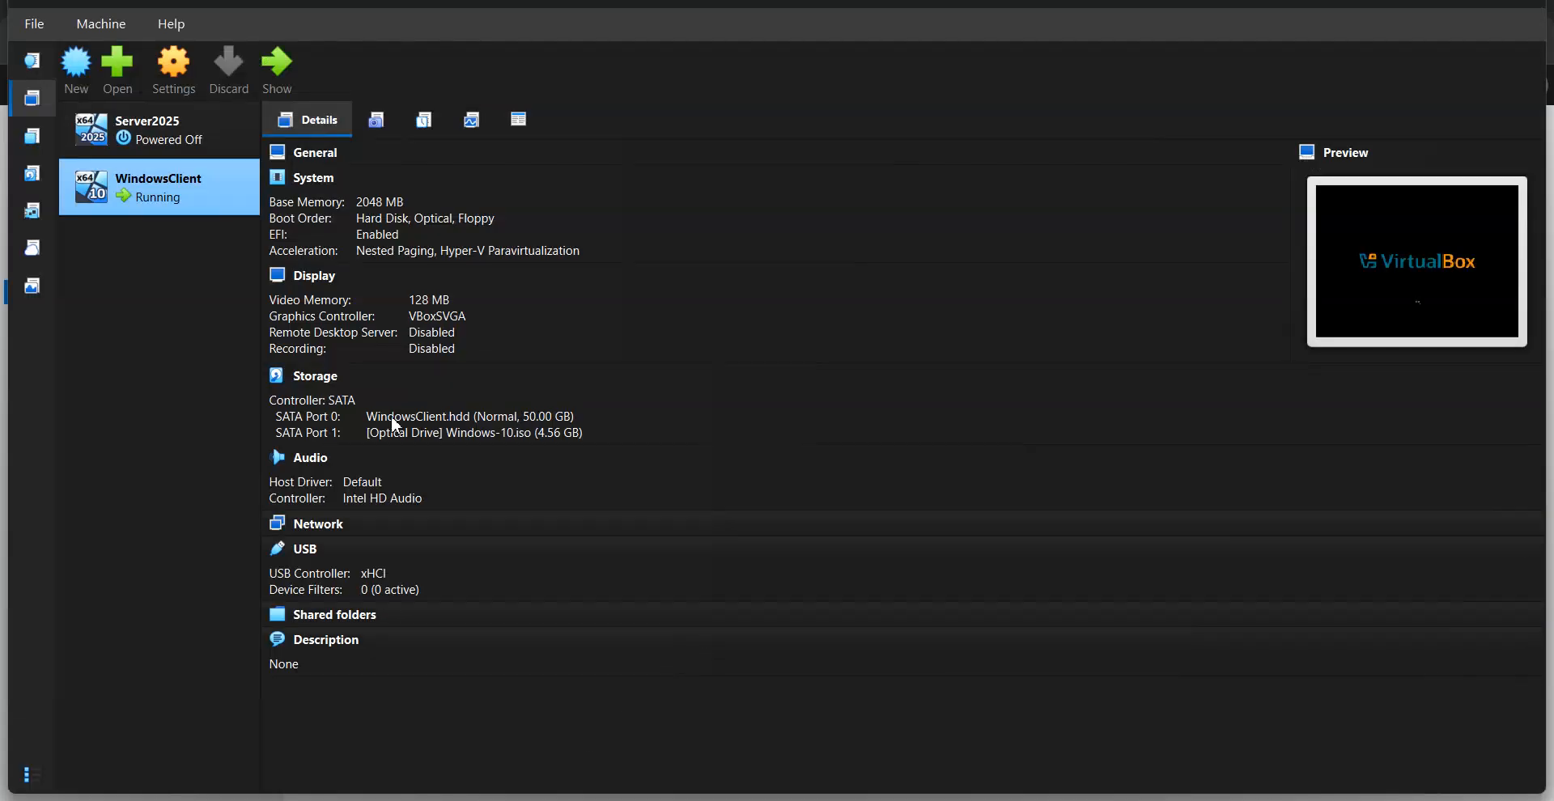
pyautogui.click(449, 799)
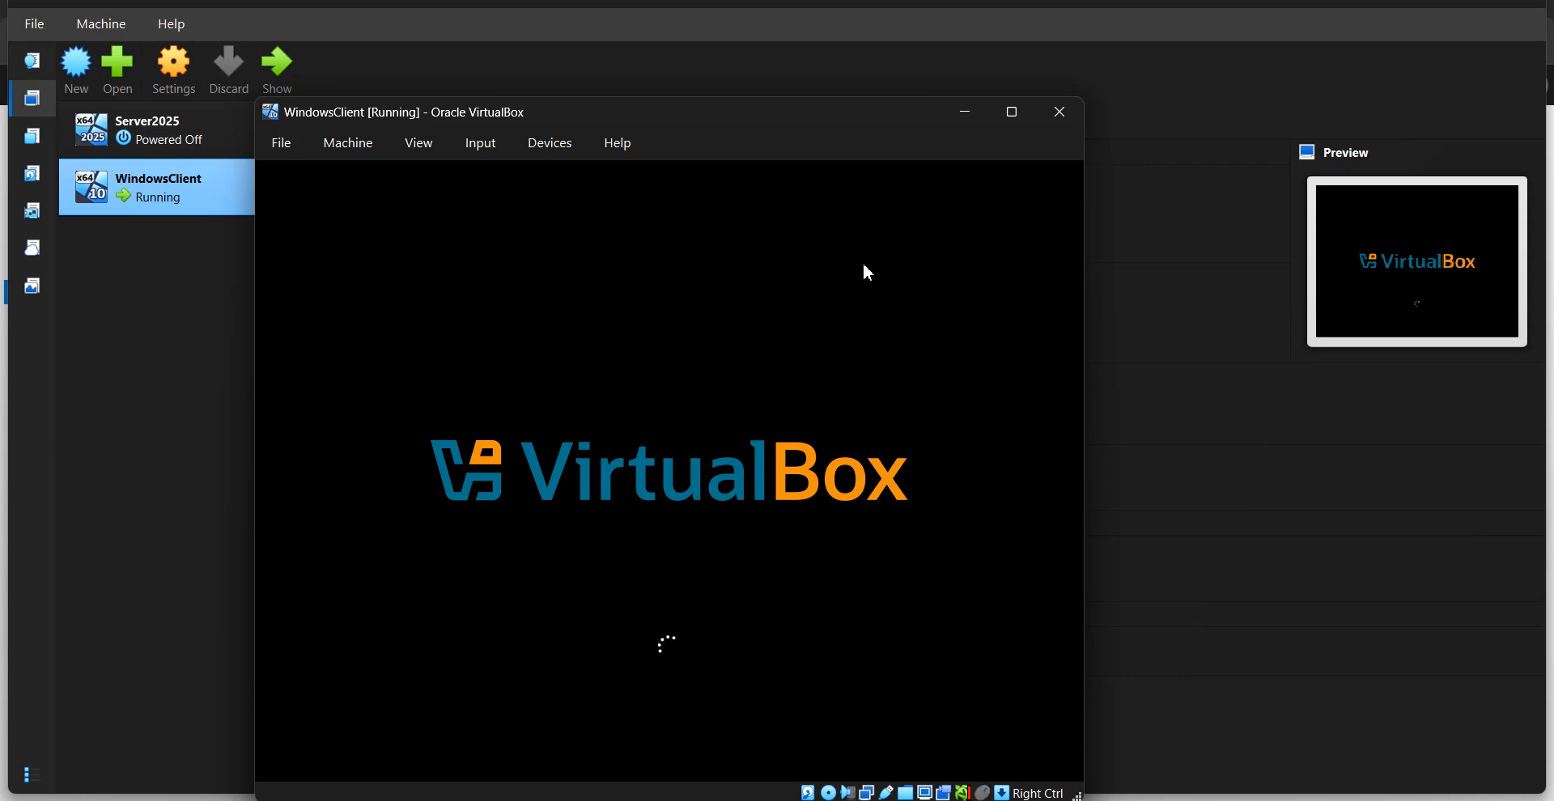
pyautogui.moveTo(838, 117)
pyautogui.mouseDown()
pyautogui.moveTo(933, 121)
pyautogui.moveTo(845, 117)
pyautogui.mouseUp()
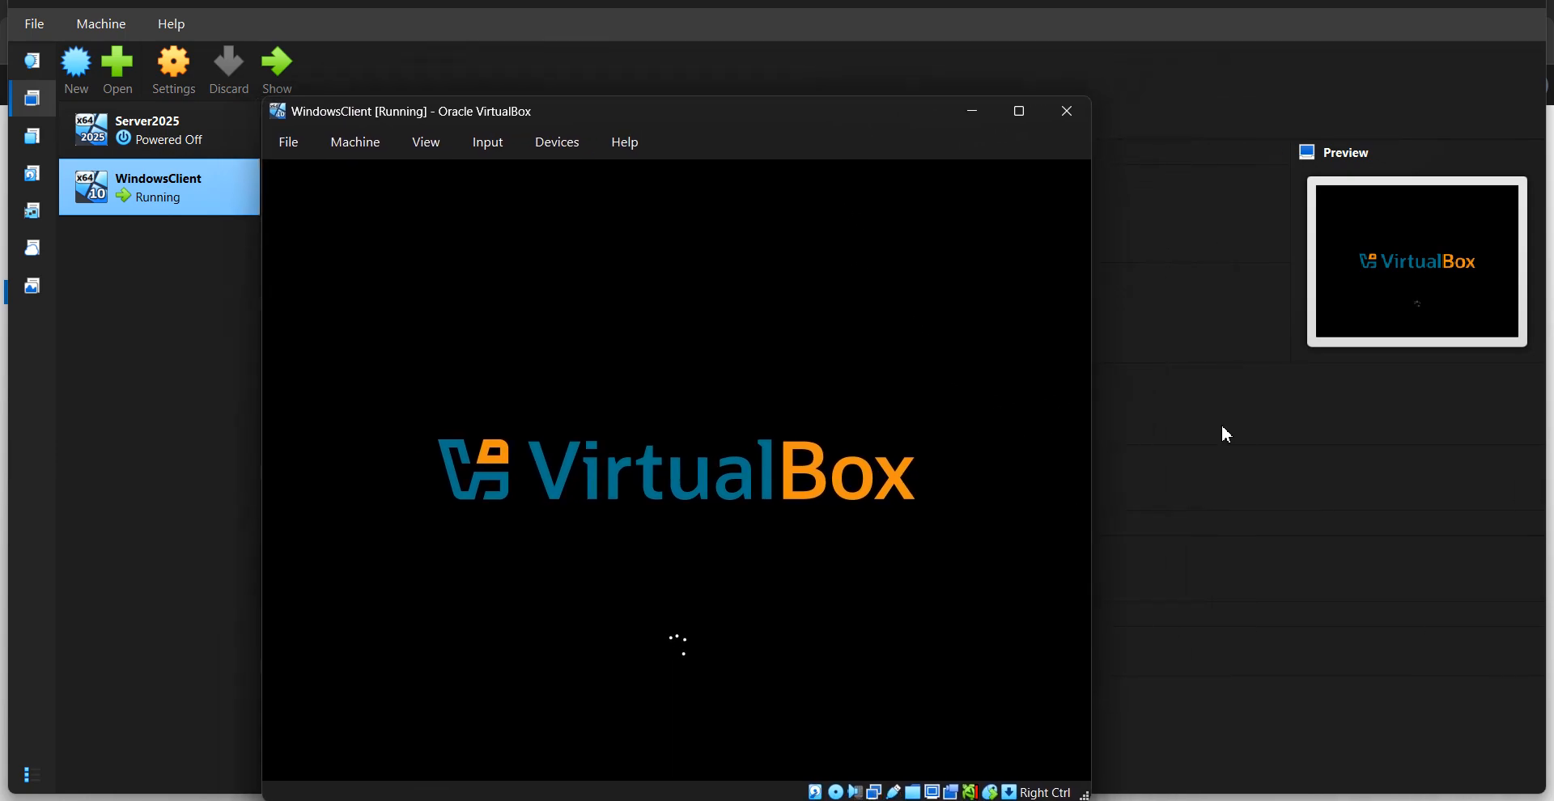
pyautogui.click(1297, 799)
pyautogui.rightClick(1257, 725)
pyautogui.click(1217, 695)
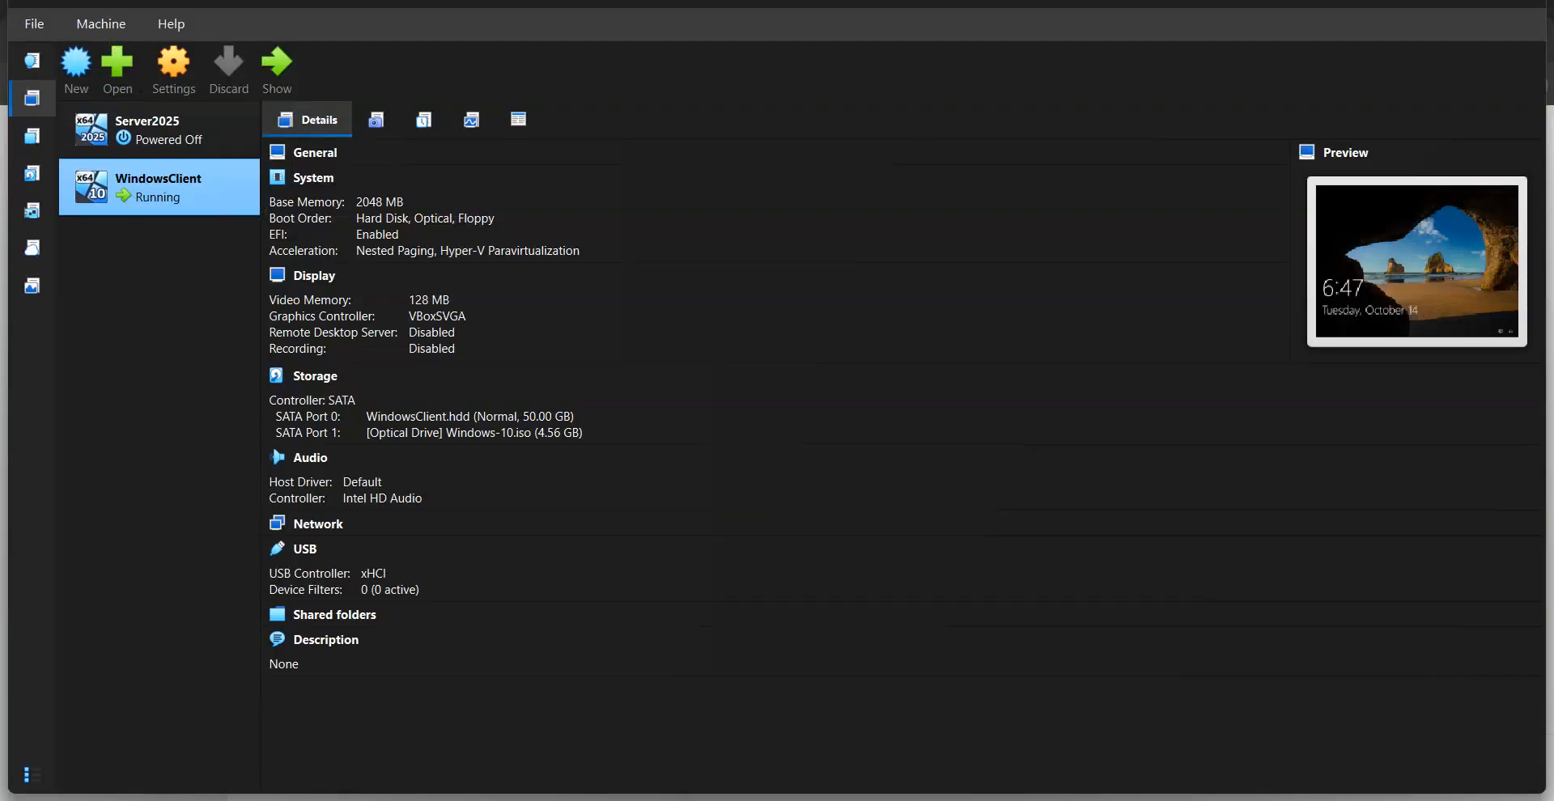
# Switch to the Paint notes and review the deployment goal and the two app types.
pyautogui.hotkey('alt', 'Tab')
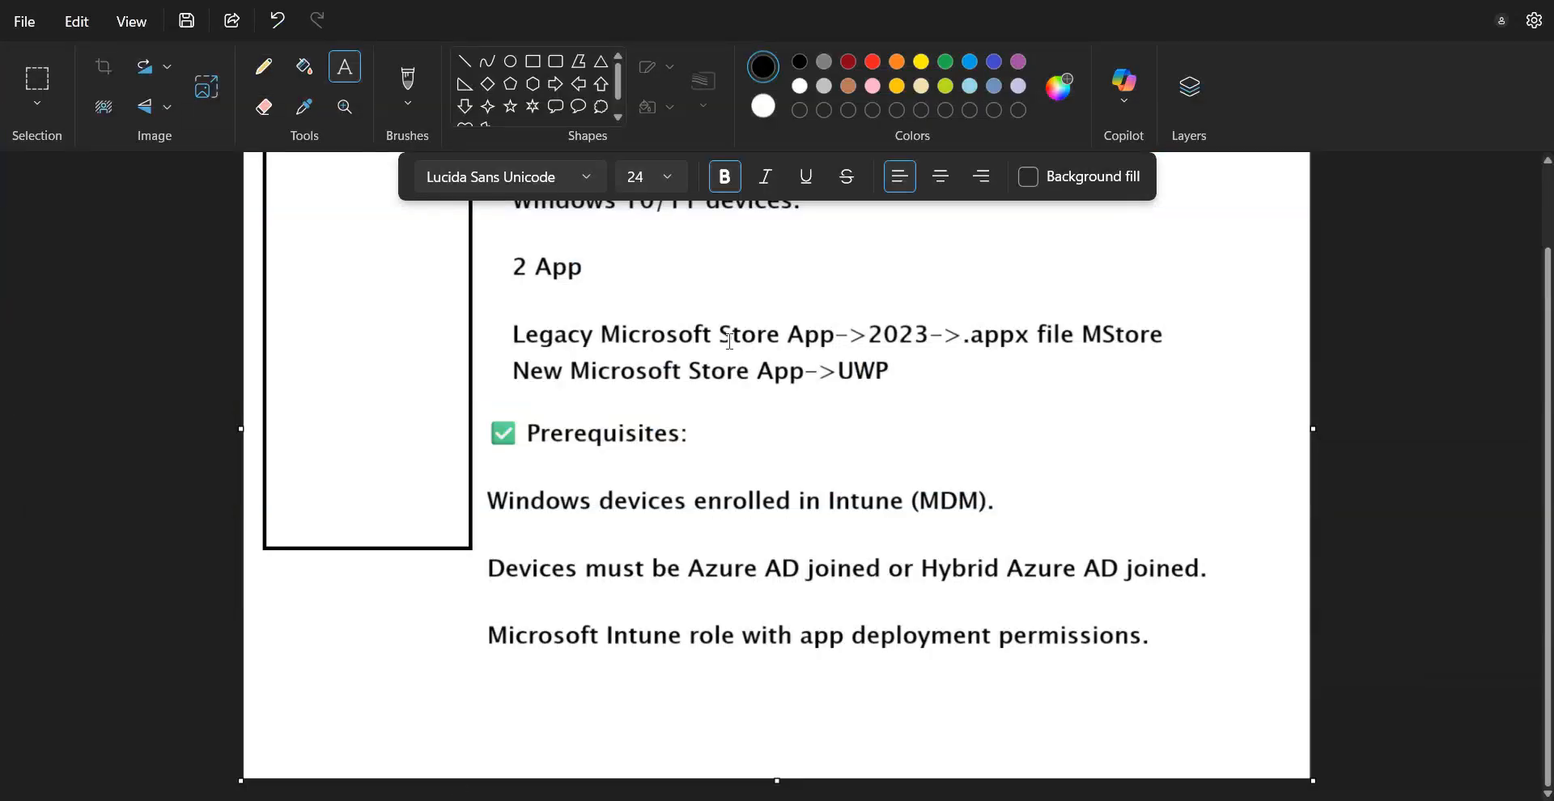
pyautogui.scroll(2, 729, 360)
pyautogui.click(651, 301)
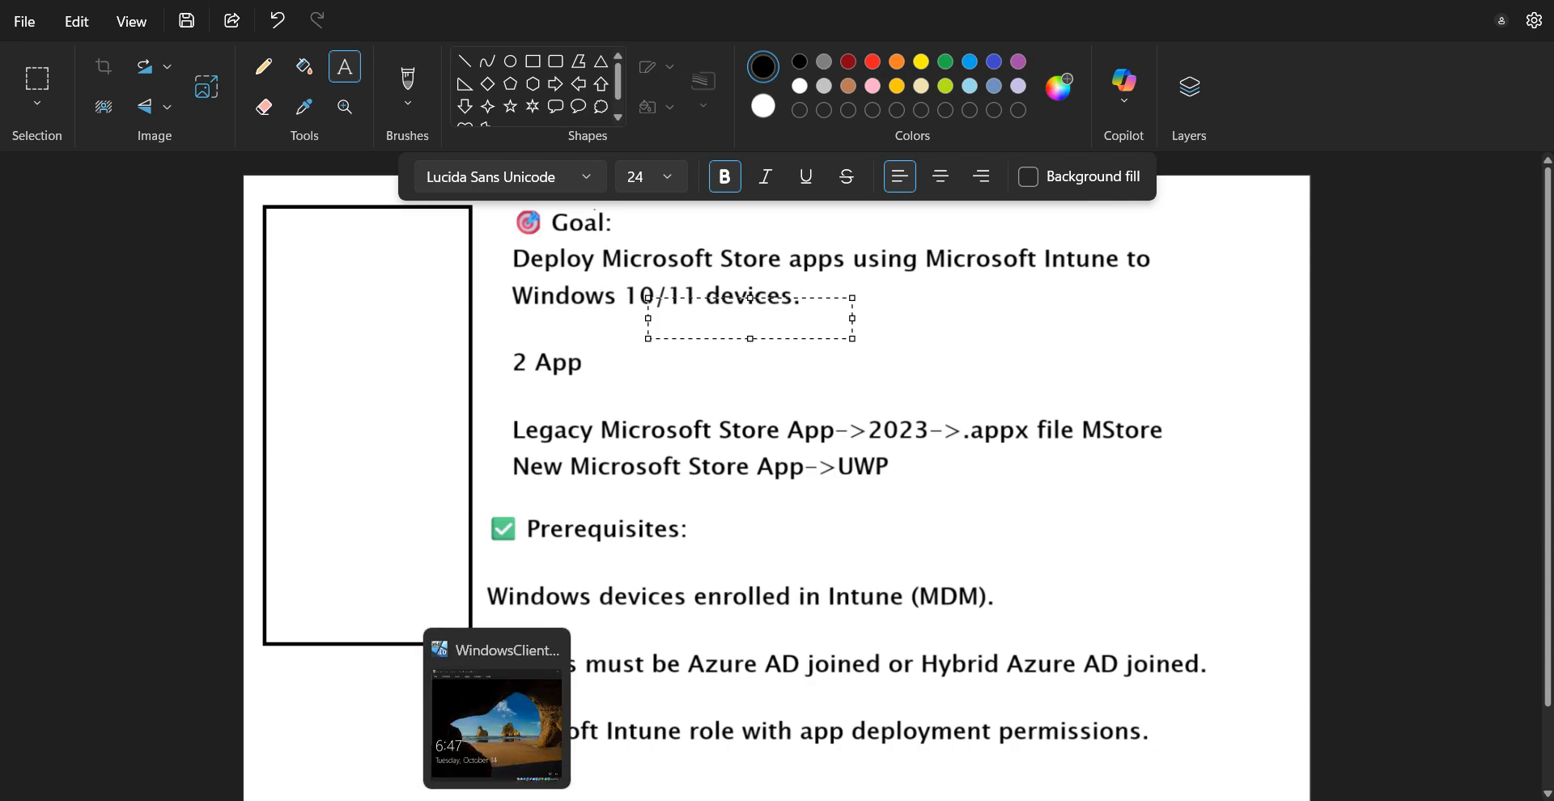
pyautogui.click(1295, 800)
pyautogui.rightClick(1254, 723)
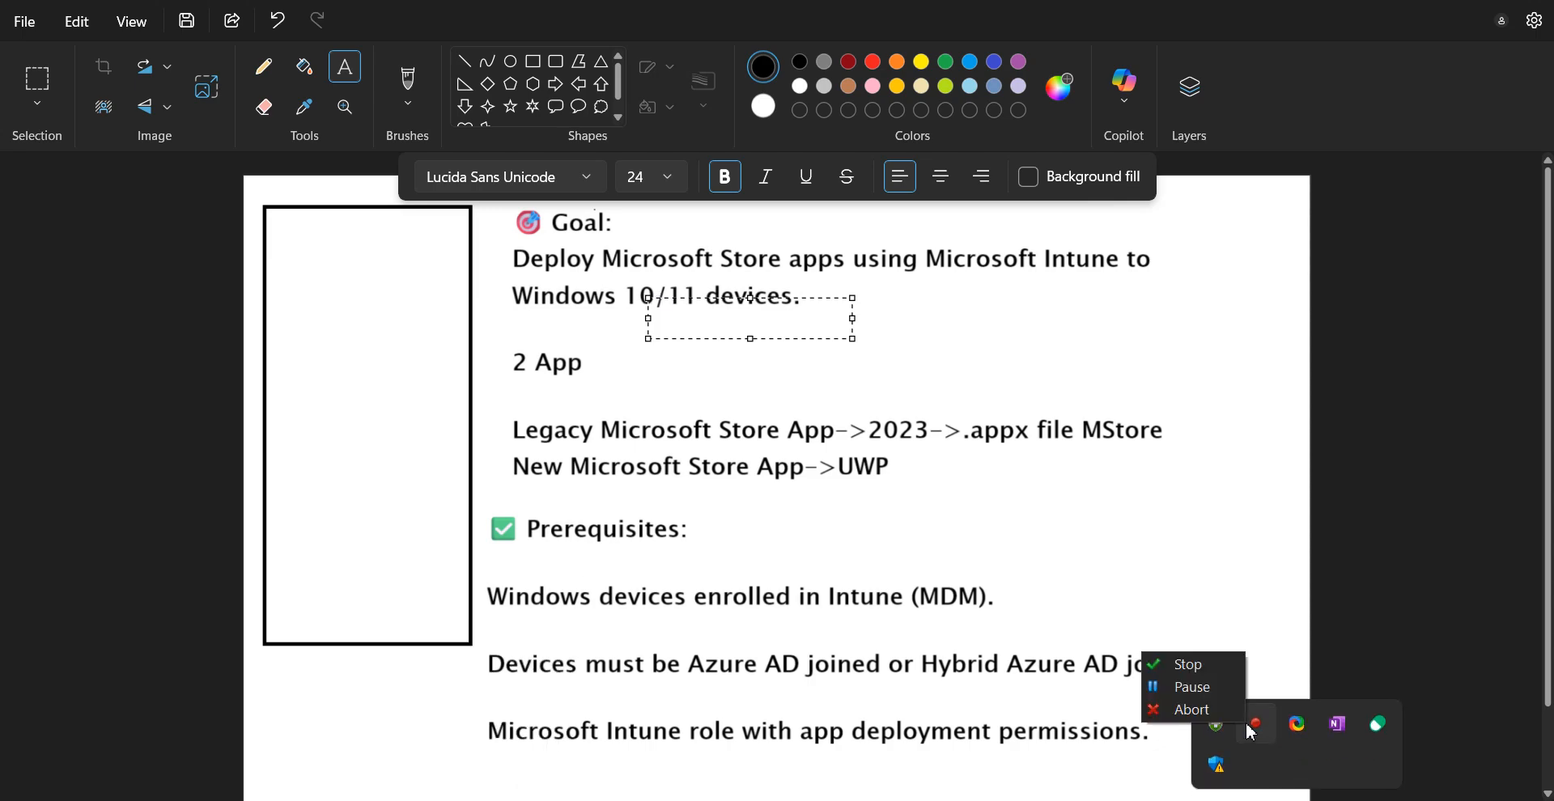
pyautogui.click(1206, 688)
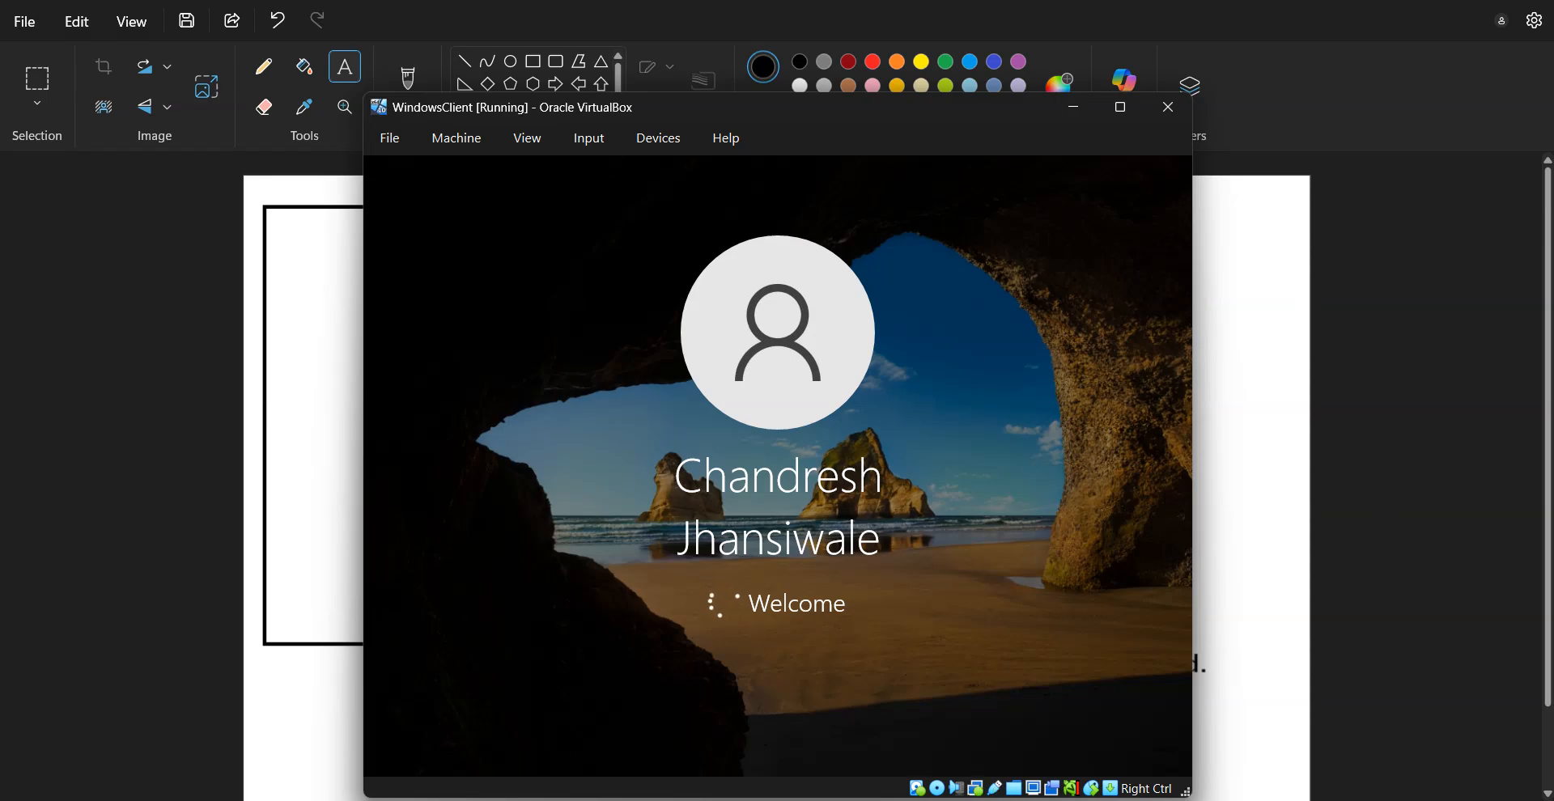
# Switch back to the Paint notes and review the Intune enrollment, Azure AD join and Intune role prerequisites.
pyautogui.click(364, 789)
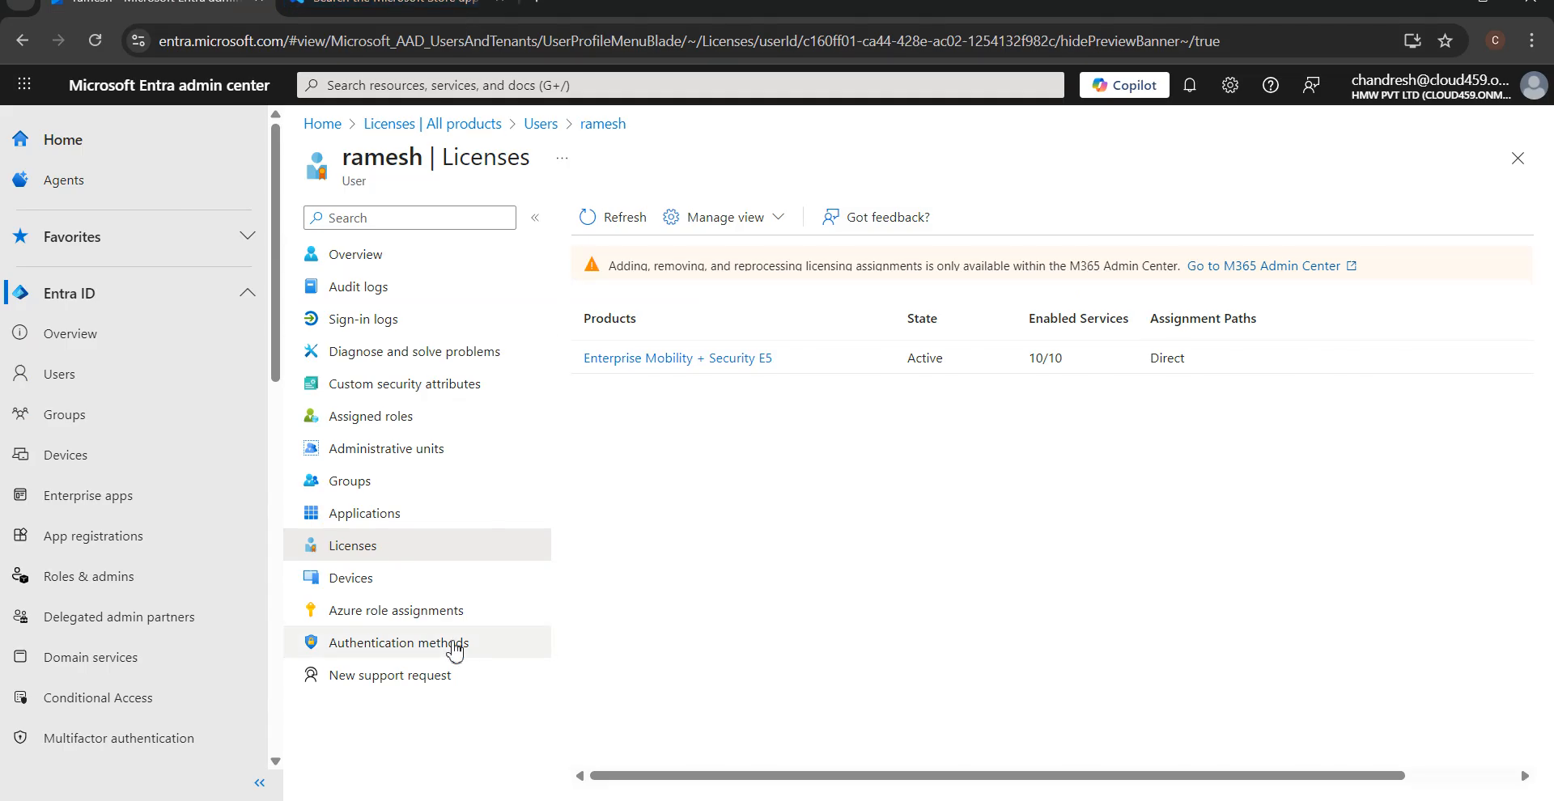
pyautogui.click(483, 799)
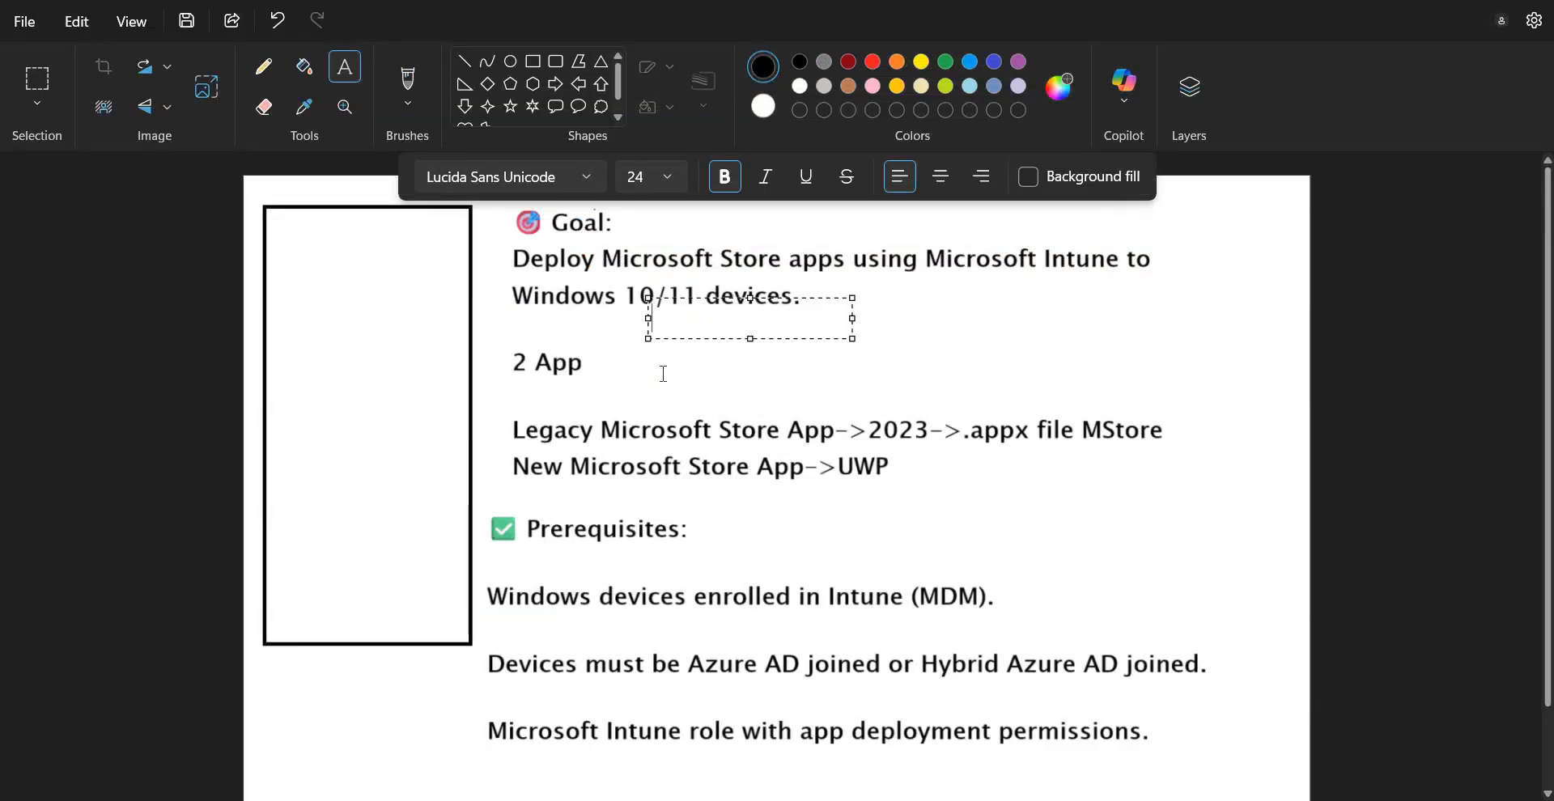
pyautogui.click(723, 661)
pyautogui.scroll(-3, 728, 672)
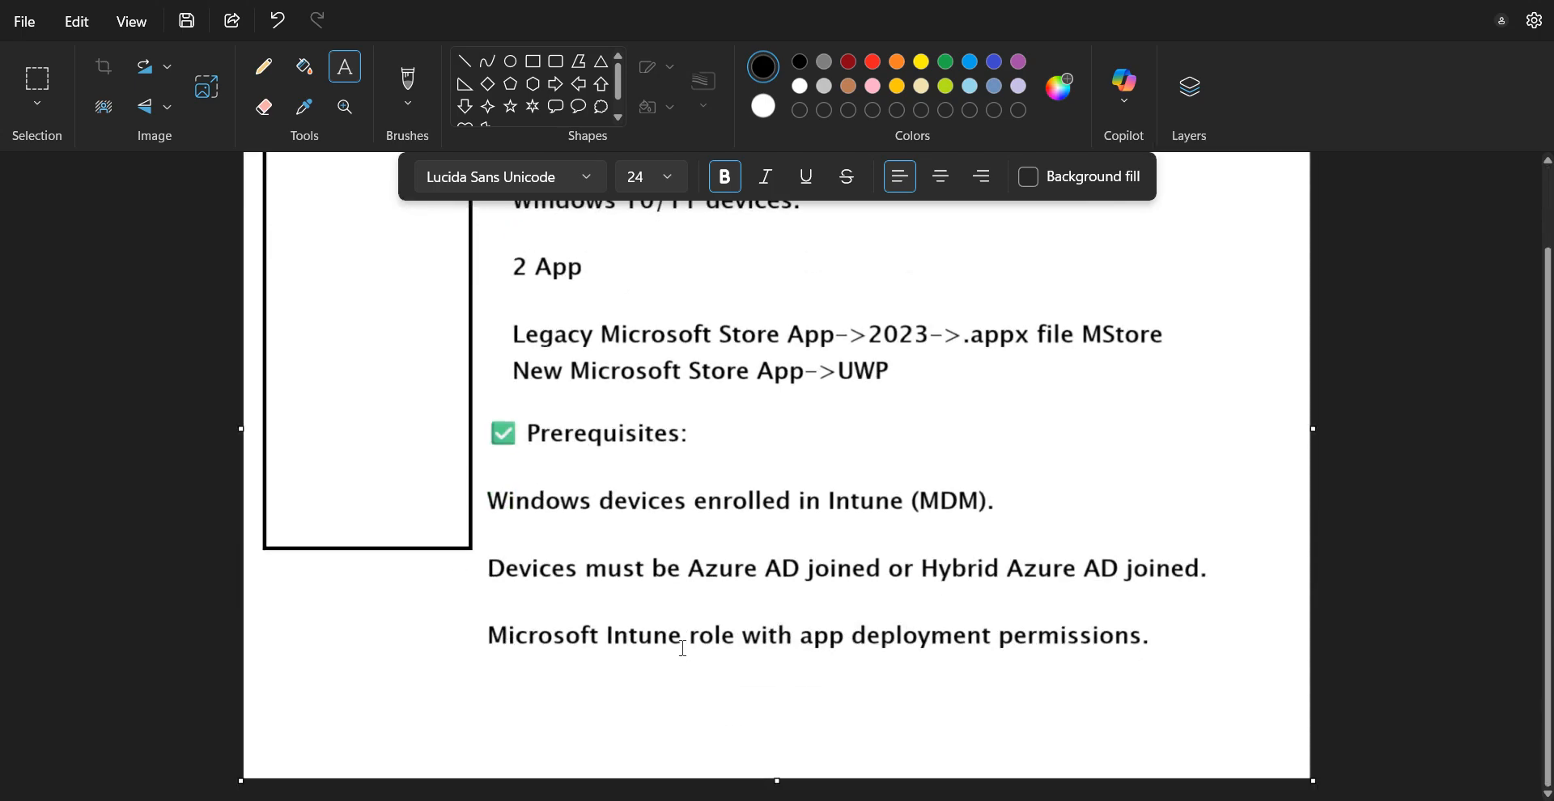
pyautogui.click(1113, 641)
pyautogui.click(771, 579)
pyautogui.click(674, 513)
pyautogui.scroll(1, 1100, 582)
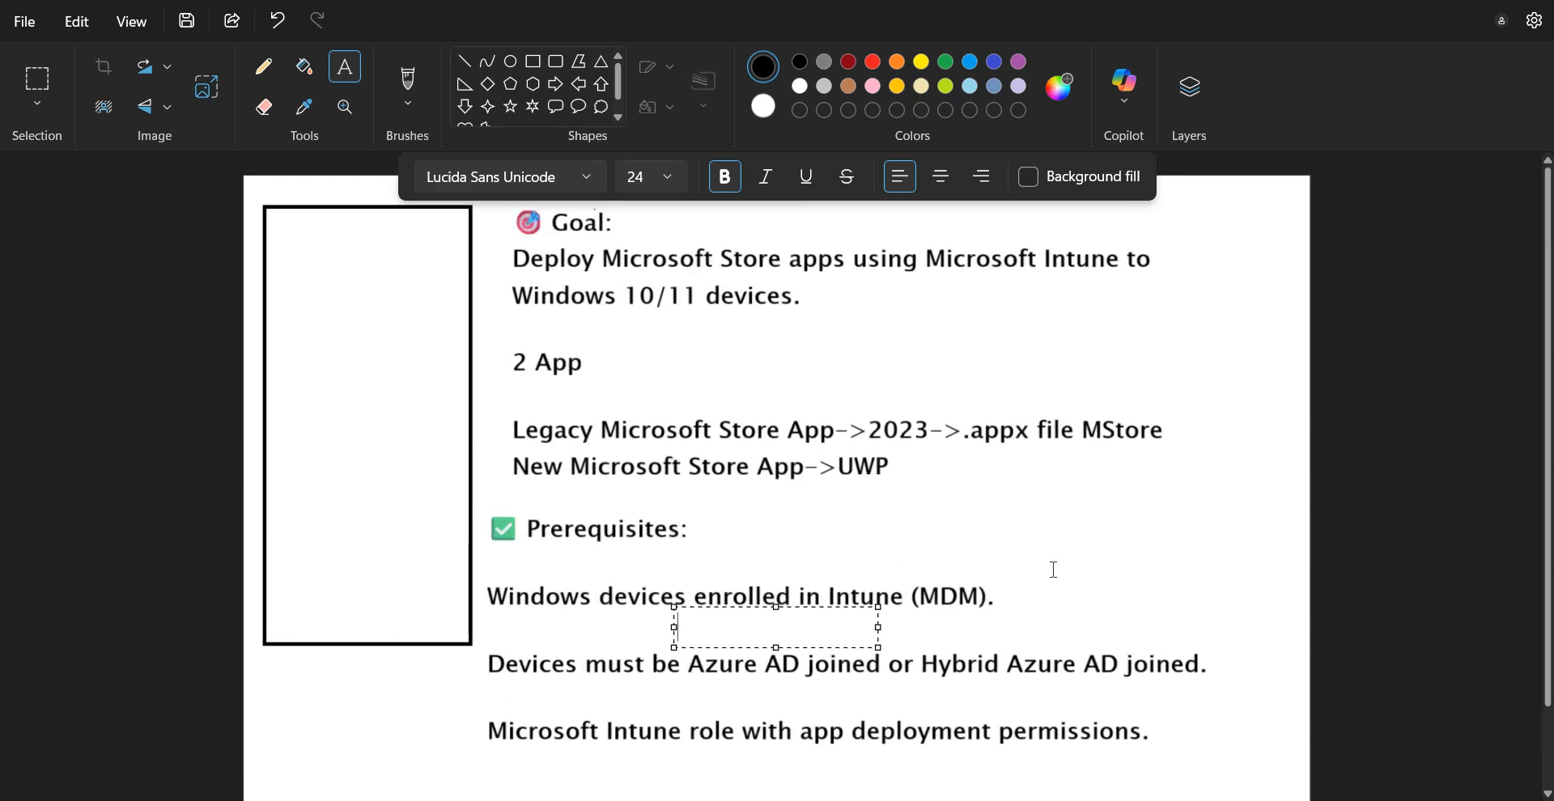
# Create a text box inside the empty rectangle of the notes and enter the heading "Assignment".
pyautogui.click(288, 241)
pyautogui.moveTo(282, 231); pyautogui.dragTo(403, 444)
pyautogui.write('Assignment')
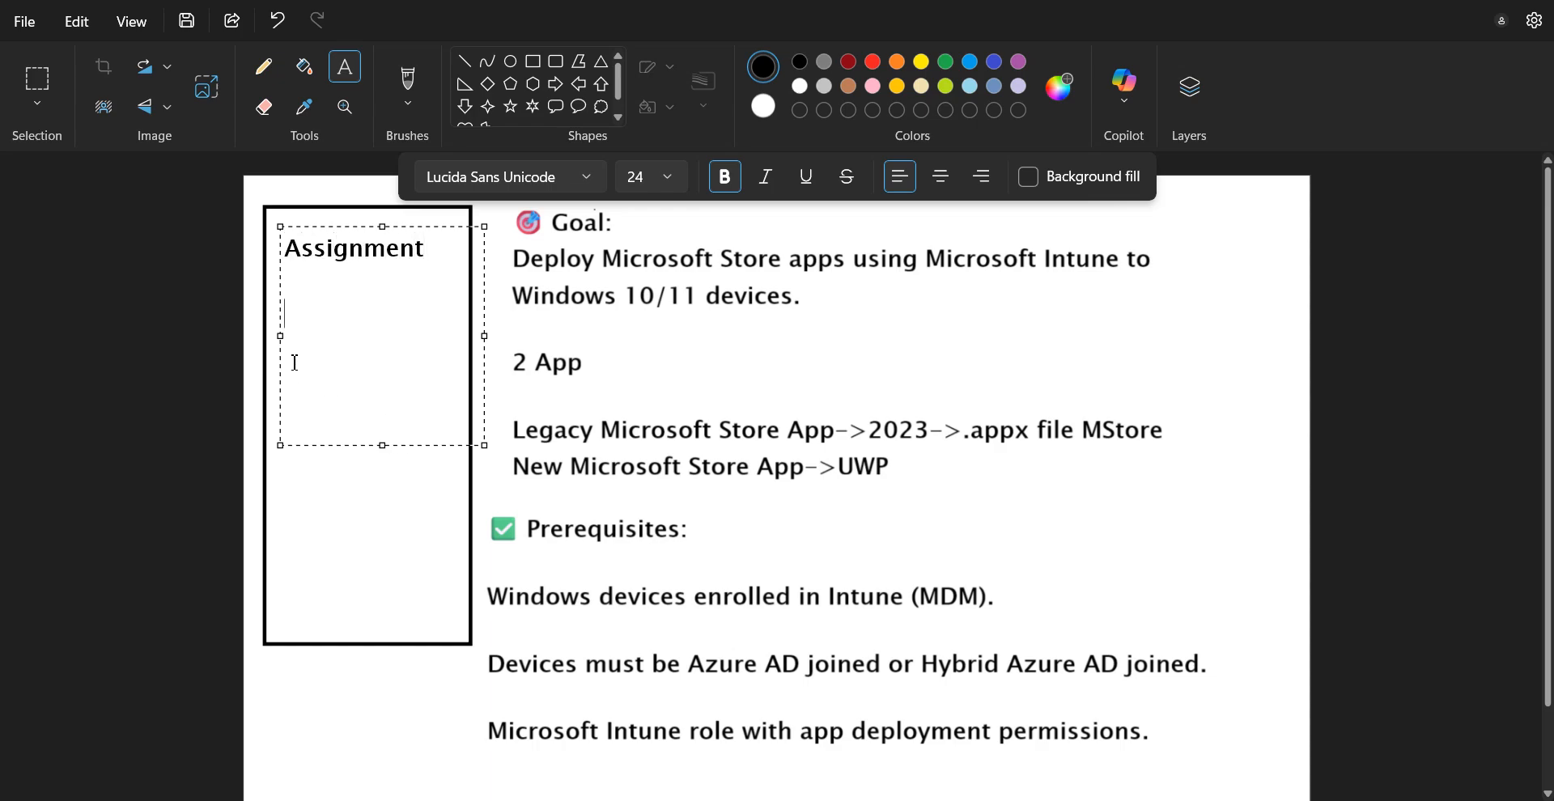
# Select red in the palette and add the lines "Required" and "-autoinstall" under the Assignment heading.
pyautogui.press('Return')
pyautogui.click(849, 62)
pyautogui.write('Re')
pyautogui.press('BackSpace')
pyautogui.press('BackSpace')
pyautogui.click(874, 62)
pyautogui.write('Required')
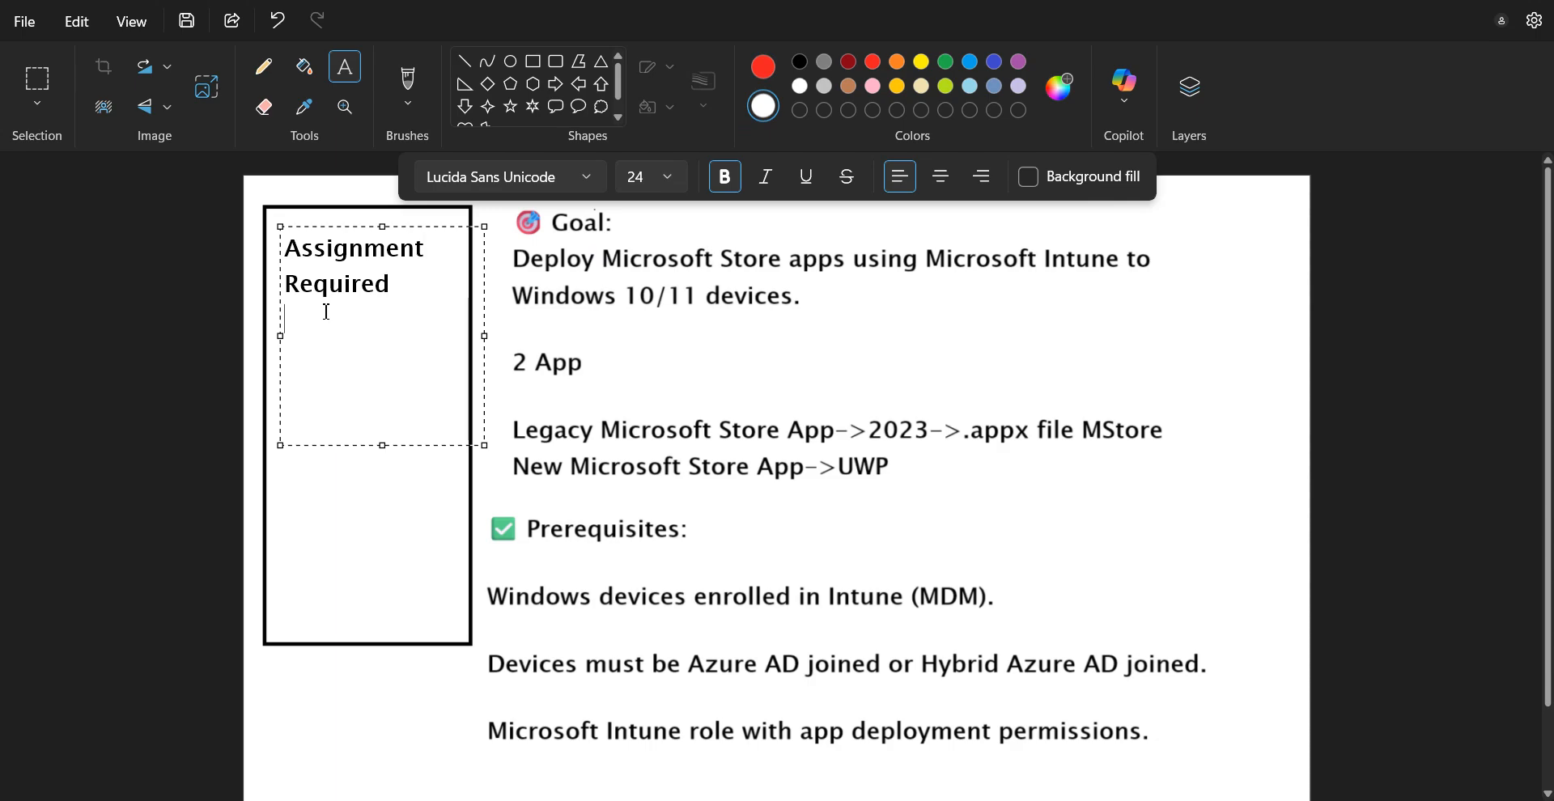
pyautogui.press('Return')
pyautogui.write('-autoinstalll')
pyautogui.press('BackSpace')
pyautogui.press('Return')
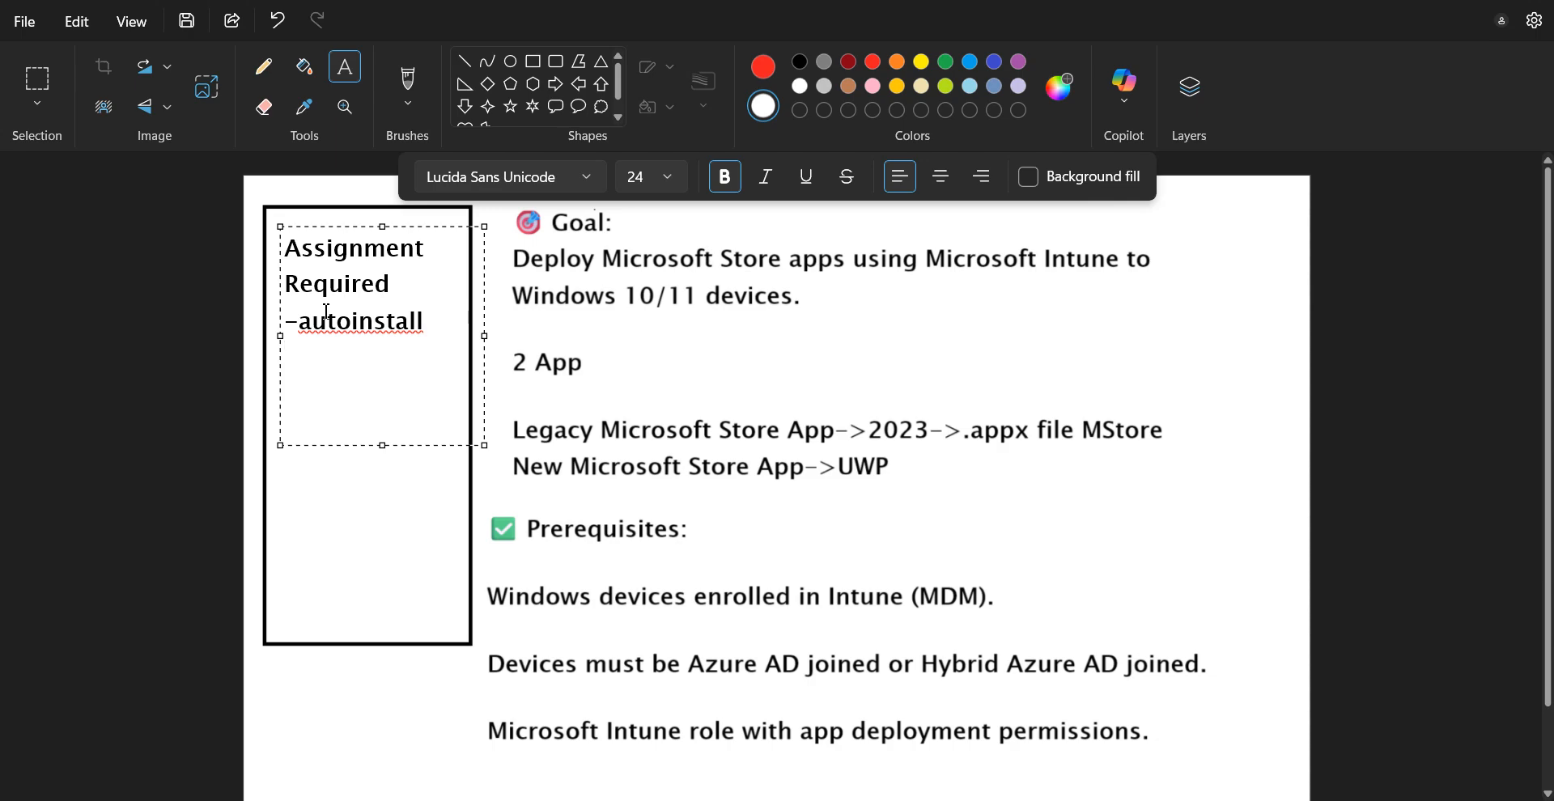
# Add the lines "Available" and "Company Portal" to the assignment list and finish the text box.
pyautogui.write('Available')
pyautogui.press('Return')
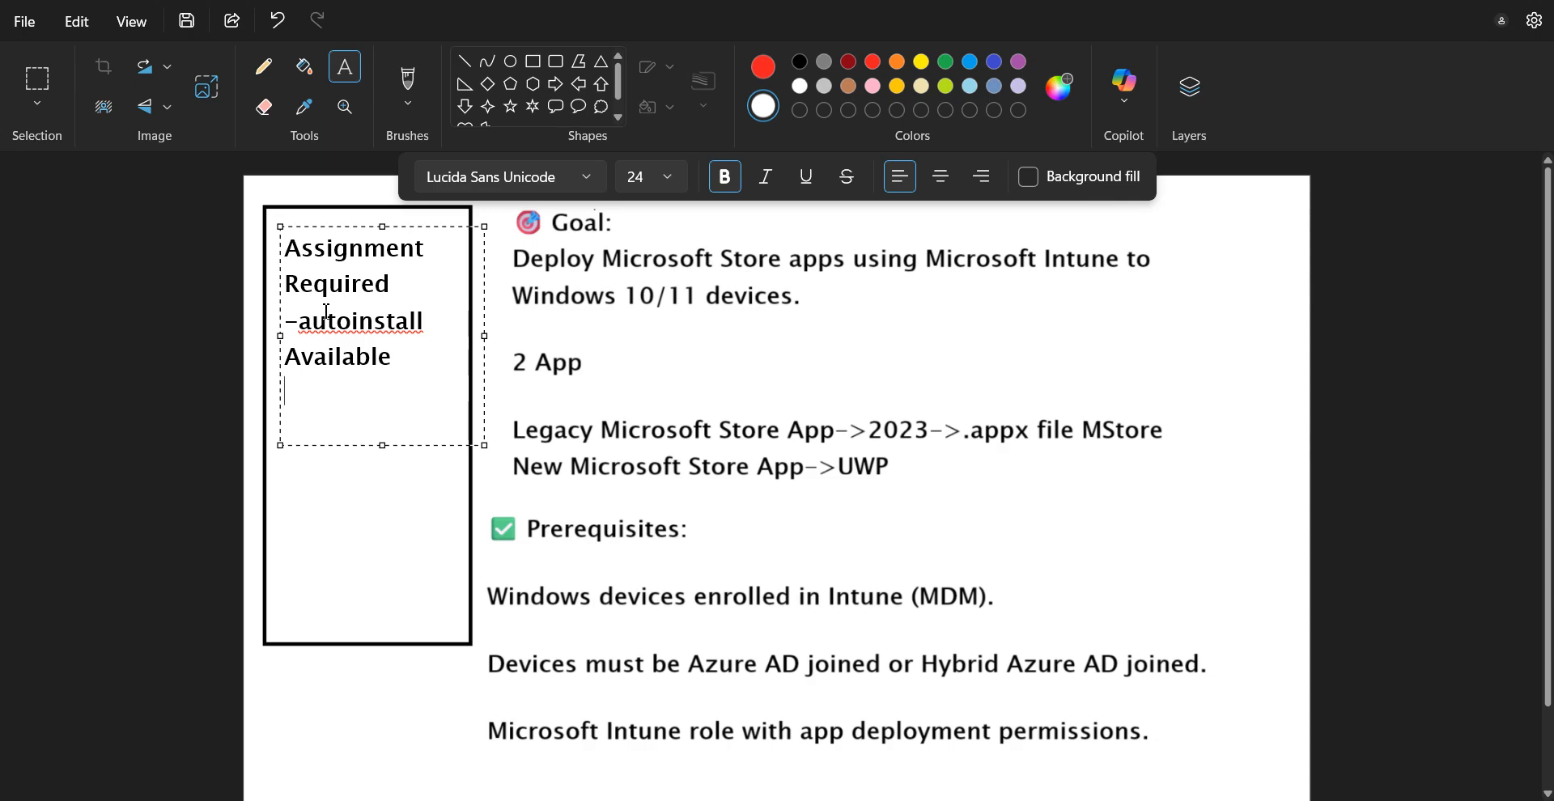
pyautogui.write('Company Porta')
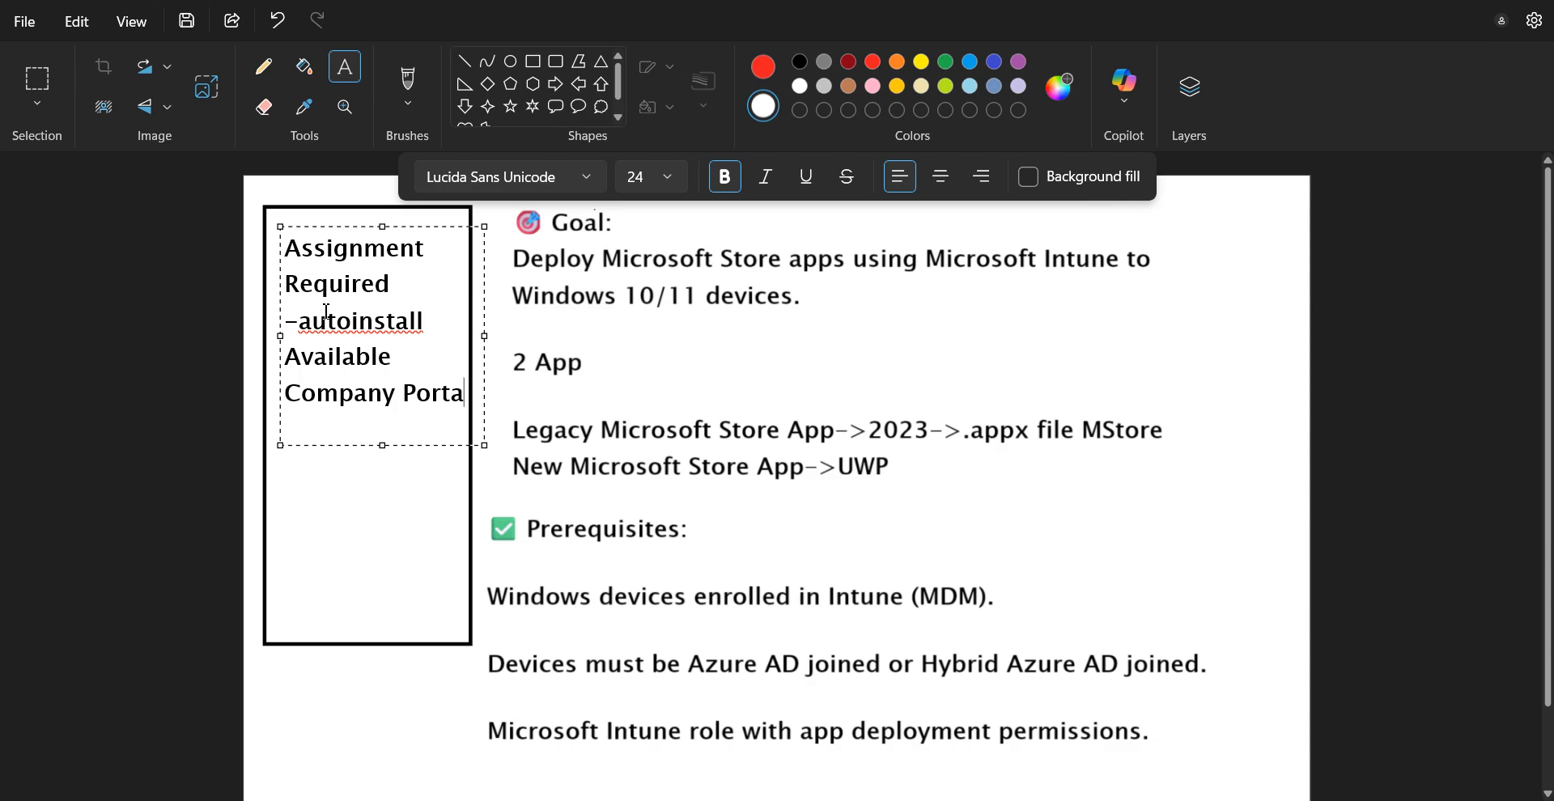
pyautogui.write('l')
pyautogui.click(281, 402)
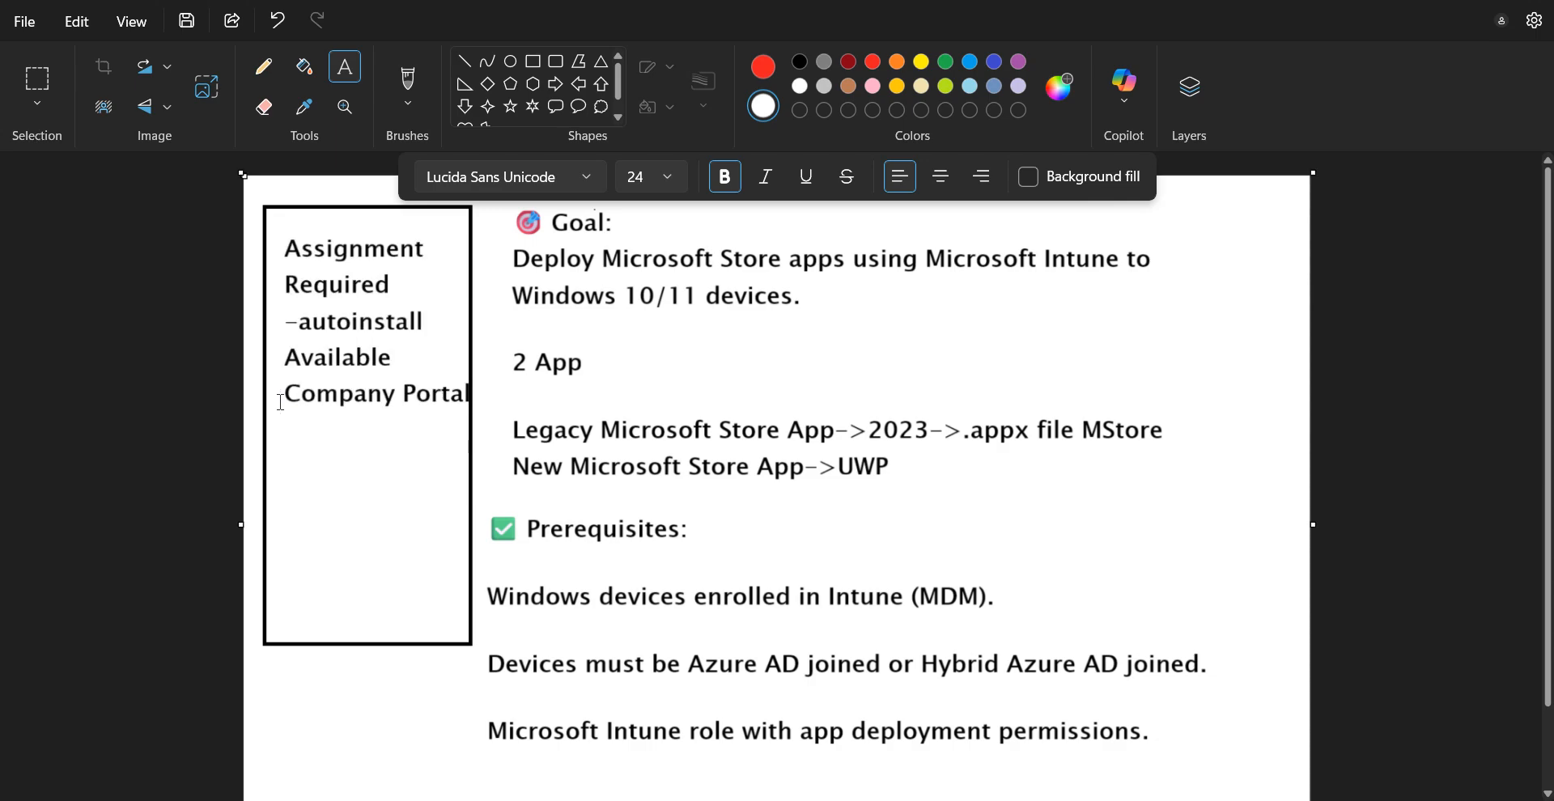
# Create another text box below the Company Portal line and enter "Uninstall" as the remaining assignment type.
pyautogui.click(281, 402)
pyautogui.moveTo(288, 393); pyautogui.dragTo(292, 388)
pyautogui.click(399, 370)
pyautogui.click(393, 358)
pyautogui.click(417, 435)
pyautogui.moveTo(283, 458); pyautogui.dragTo(354, 594)
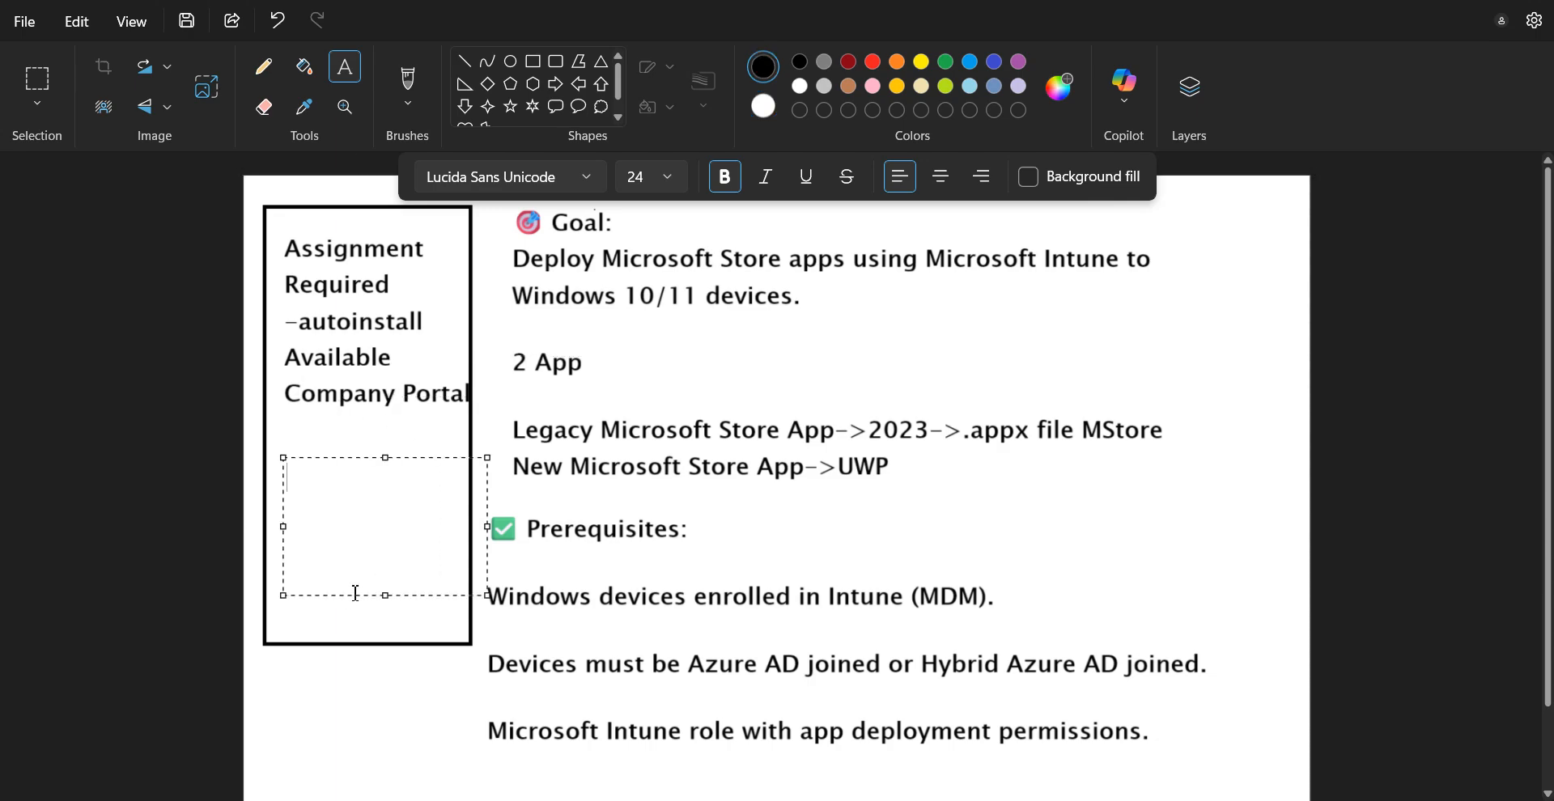
pyautogui.write('Uninstall')
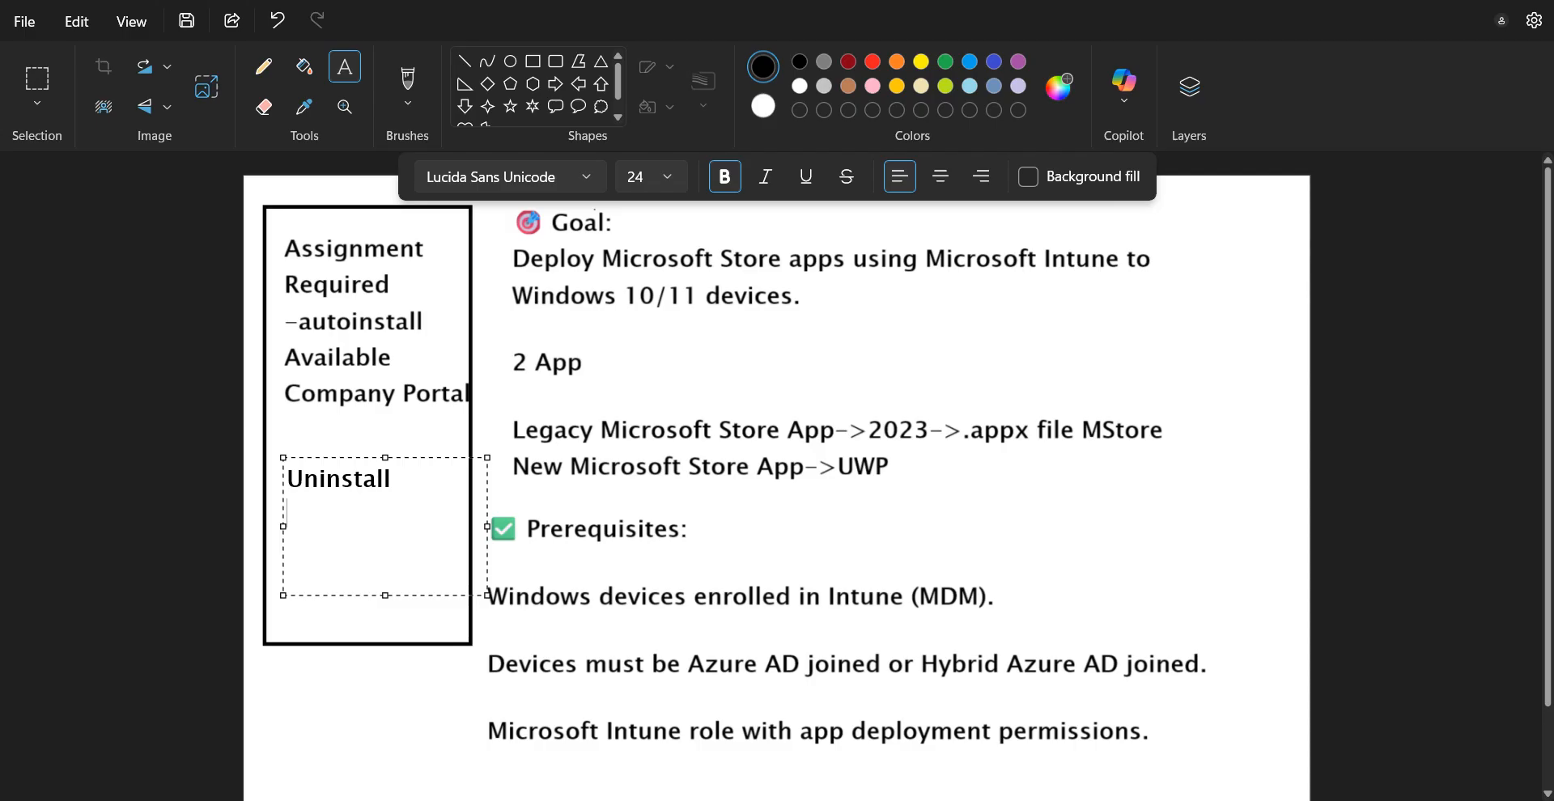
# Switch to the WindowsClient virtual machine, close the OneDrive updater error and refresh the desktop.
pyautogui.hotkey('alt', 'Tab')
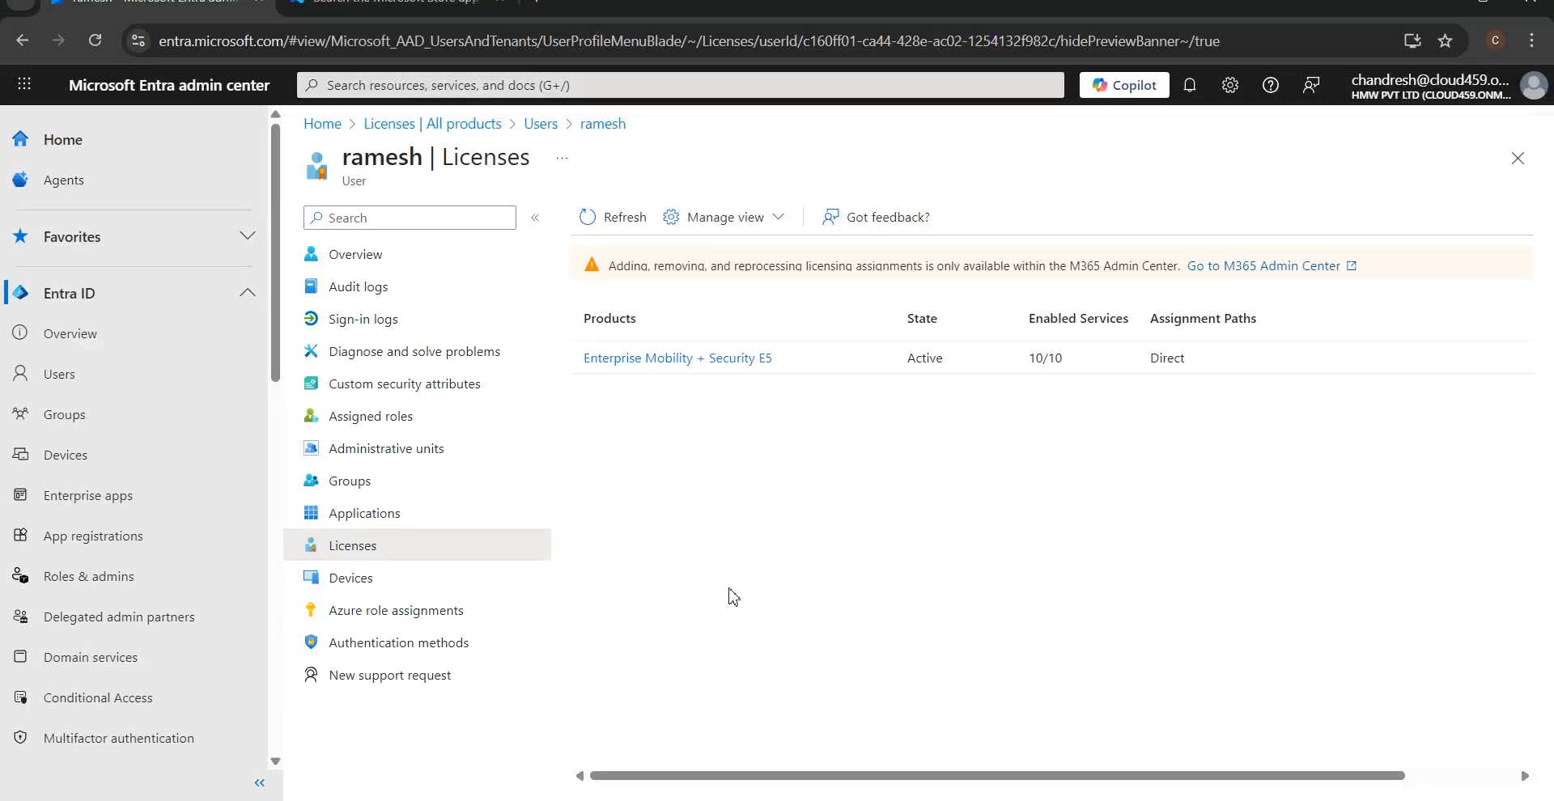
pyautogui.hotkey('alt', 'Tab')
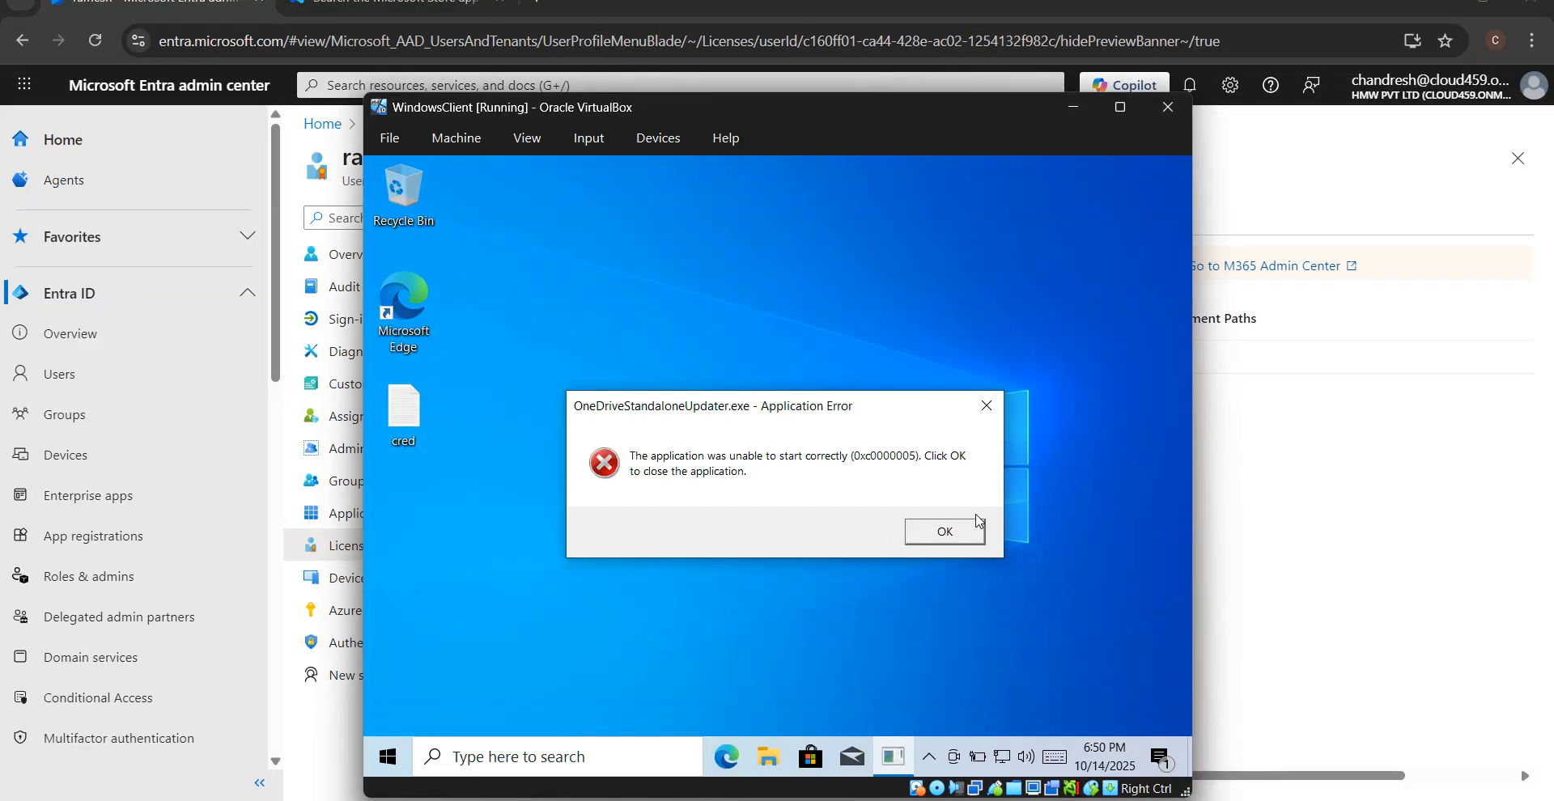
pyautogui.click(992, 406)
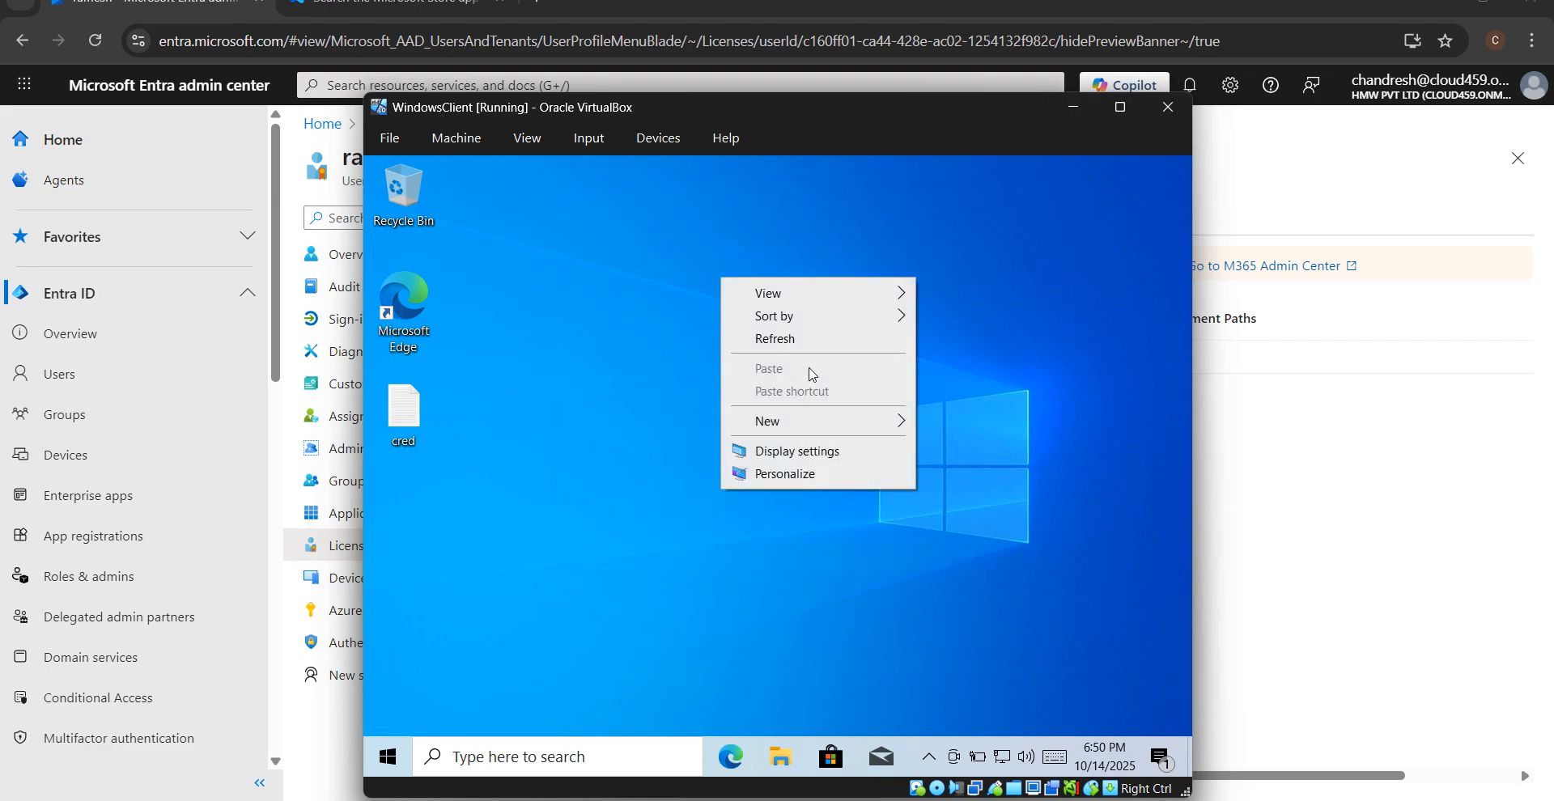
pyautogui.click(795, 338)
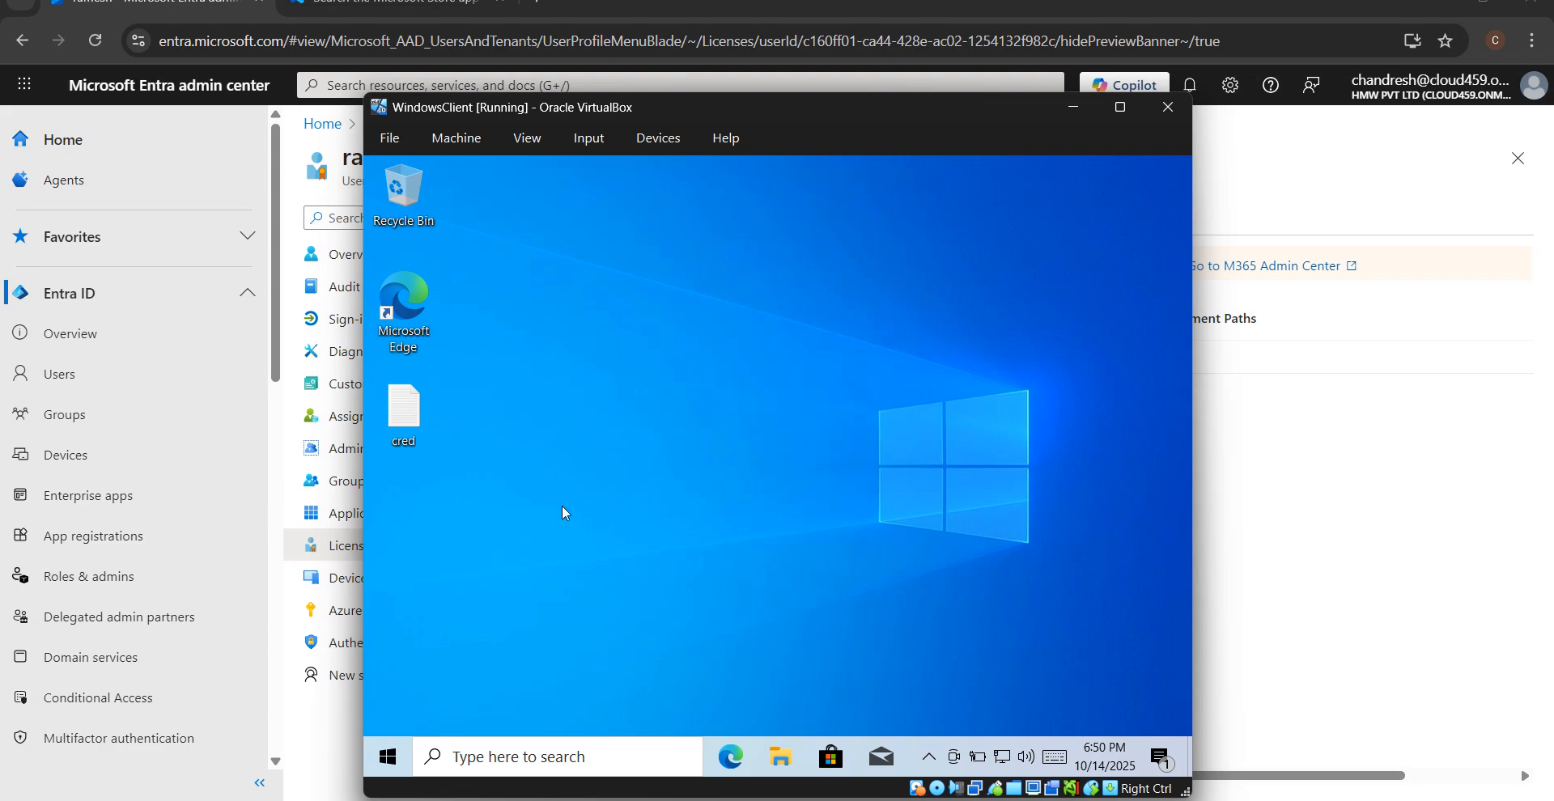
# Open the client machine's Start menu and look through its list of installed apps.
pyautogui.click(392, 770)
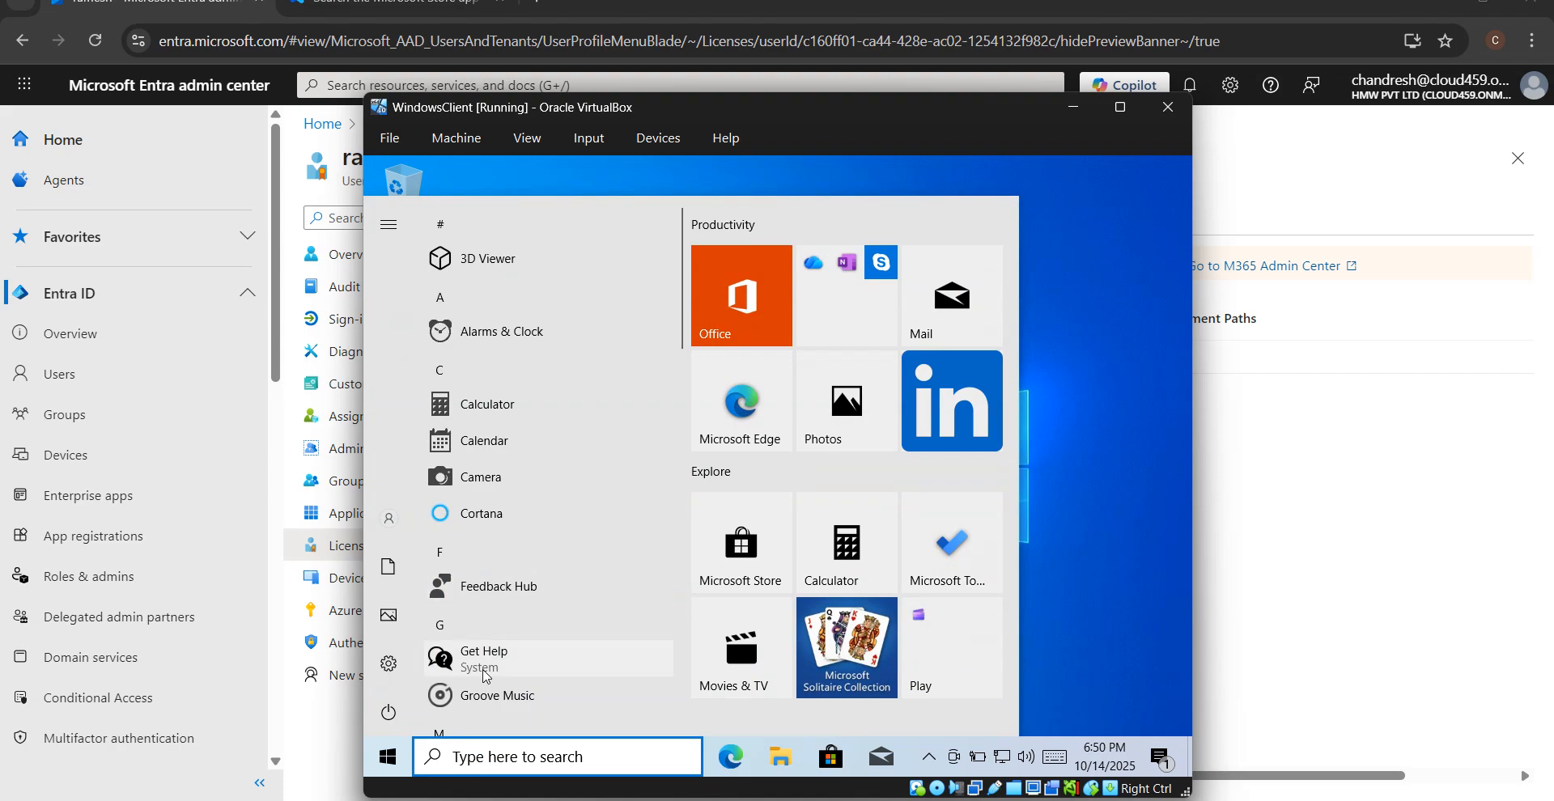
pyautogui.press('Tab')
pyautogui.press('Tab')
pyautogui.press('Tab')
pyautogui.press('Tab')
pyautogui.press('Tab')
pyautogui.press('Tab')
pyautogui.press('Tab')
pyautogui.press('Tab')
pyautogui.press('Down')
pyautogui.press('Down')
pyautogui.press('Down')
pyautogui.press('Down')
pyautogui.press('Down')
pyautogui.press('Down')
pyautogui.press('Down')
pyautogui.press('Down')
pyautogui.press('Down')
pyautogui.press('Down')
pyautogui.press('Down')
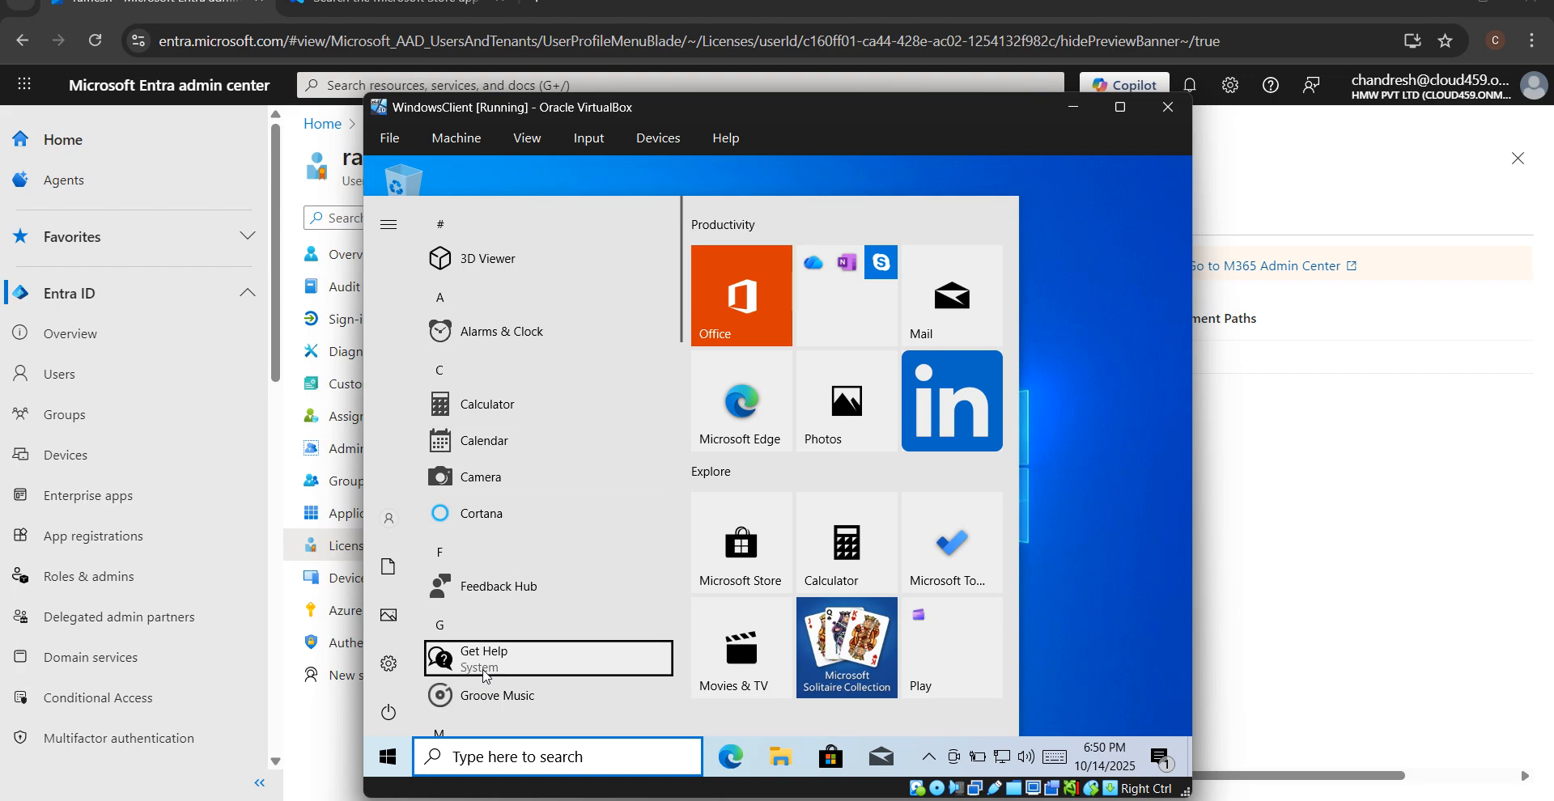
pyautogui.press('Tab')
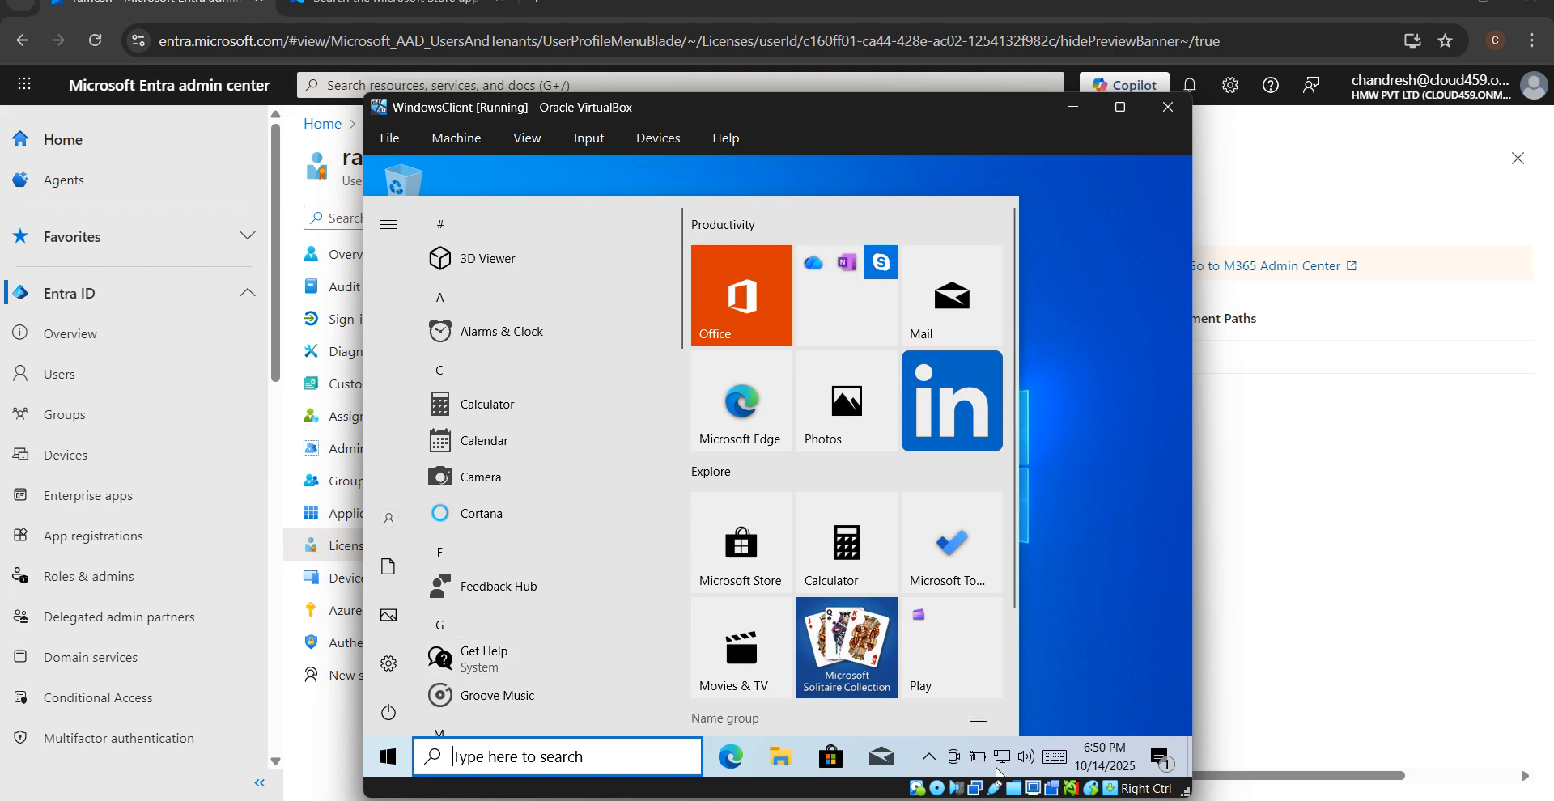
pyautogui.click(1296, 799)
pyautogui.rightClick(1260, 726)
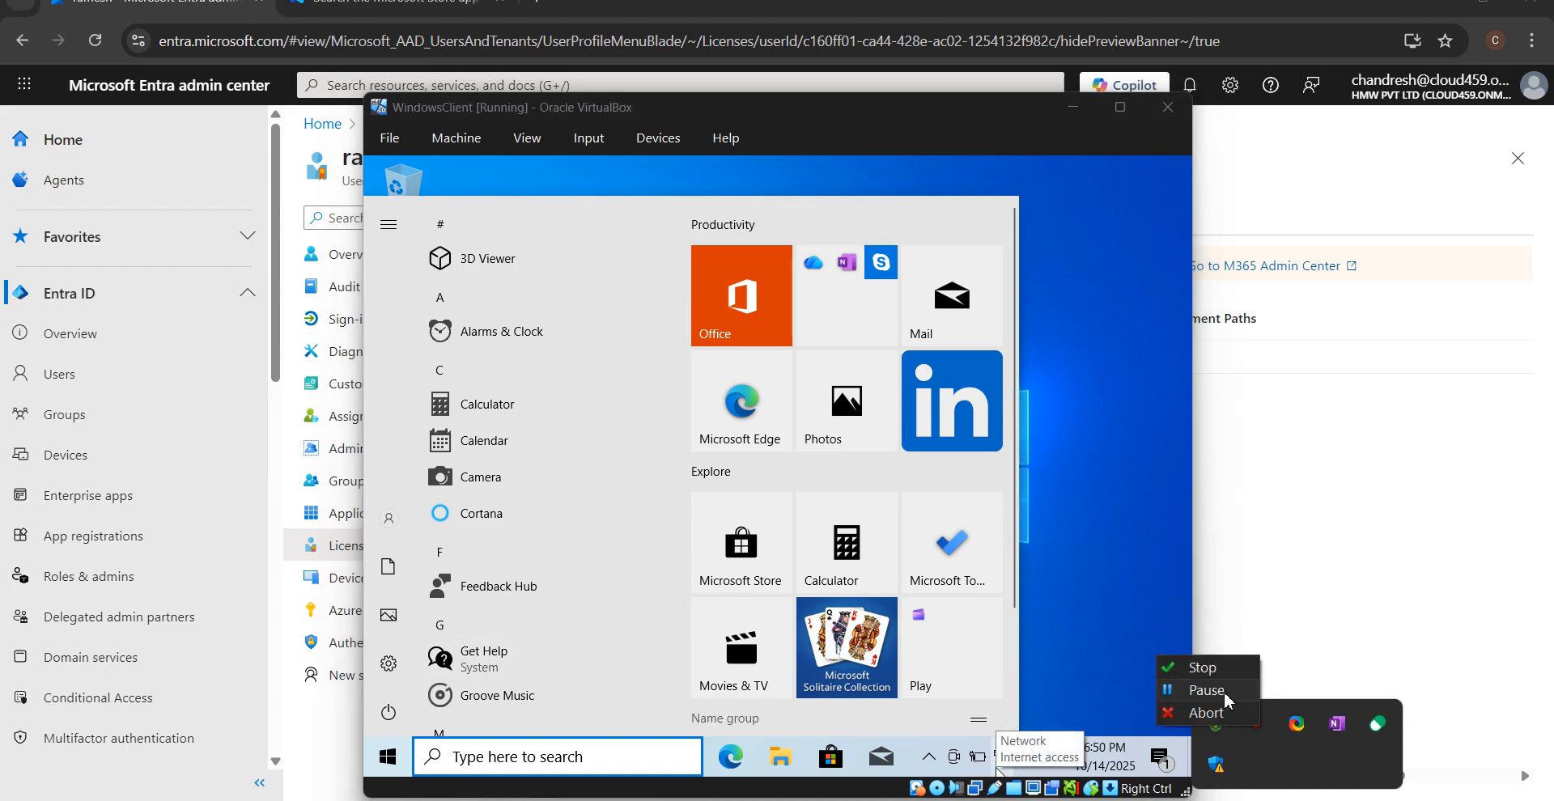
pyautogui.click(1222, 694)
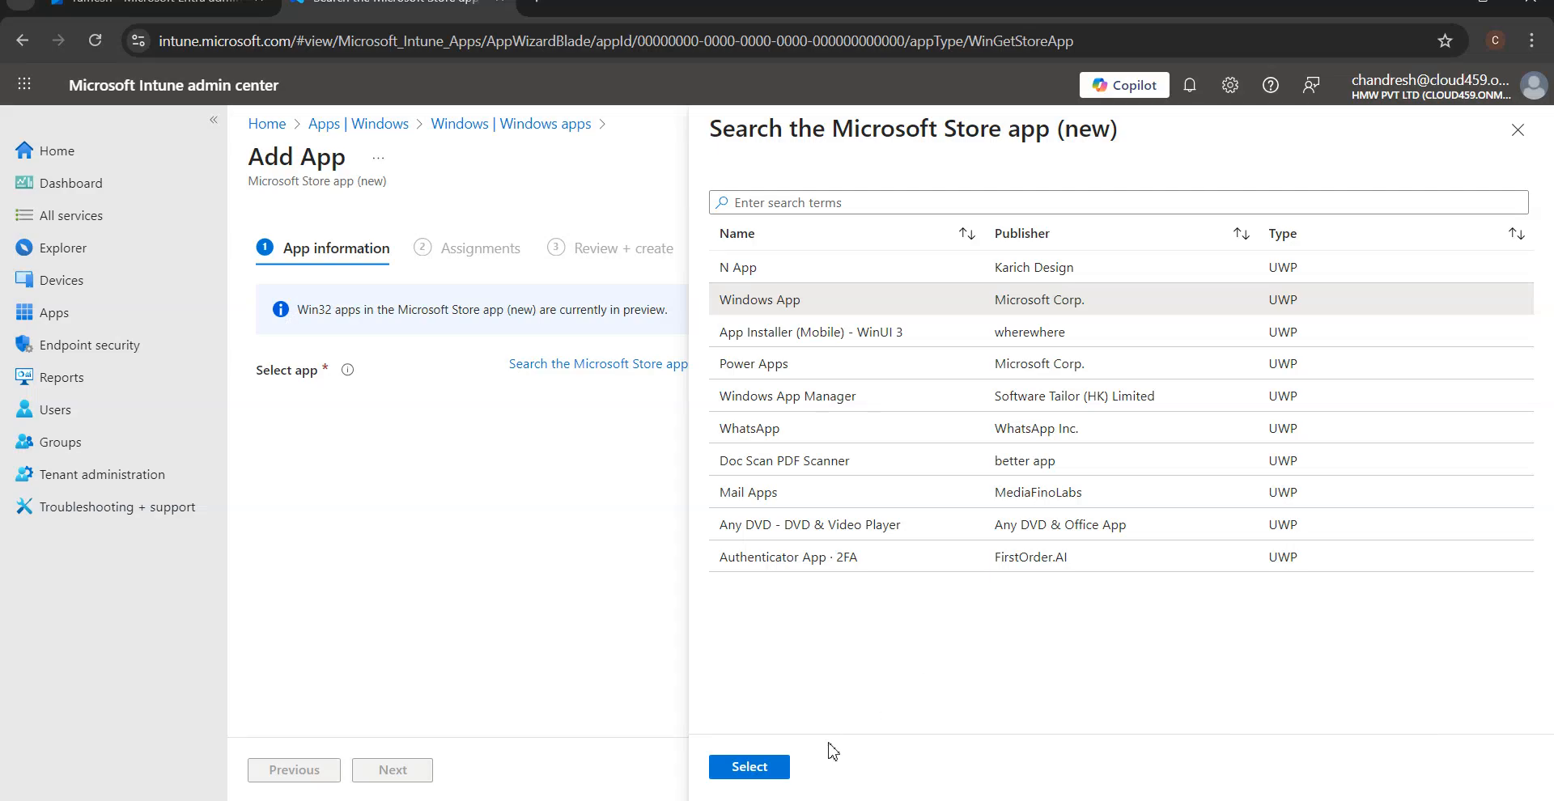
# Switch to the Intune admin center, confirm Windows App as the store app to add and review its description.
pyautogui.click(740, 765)
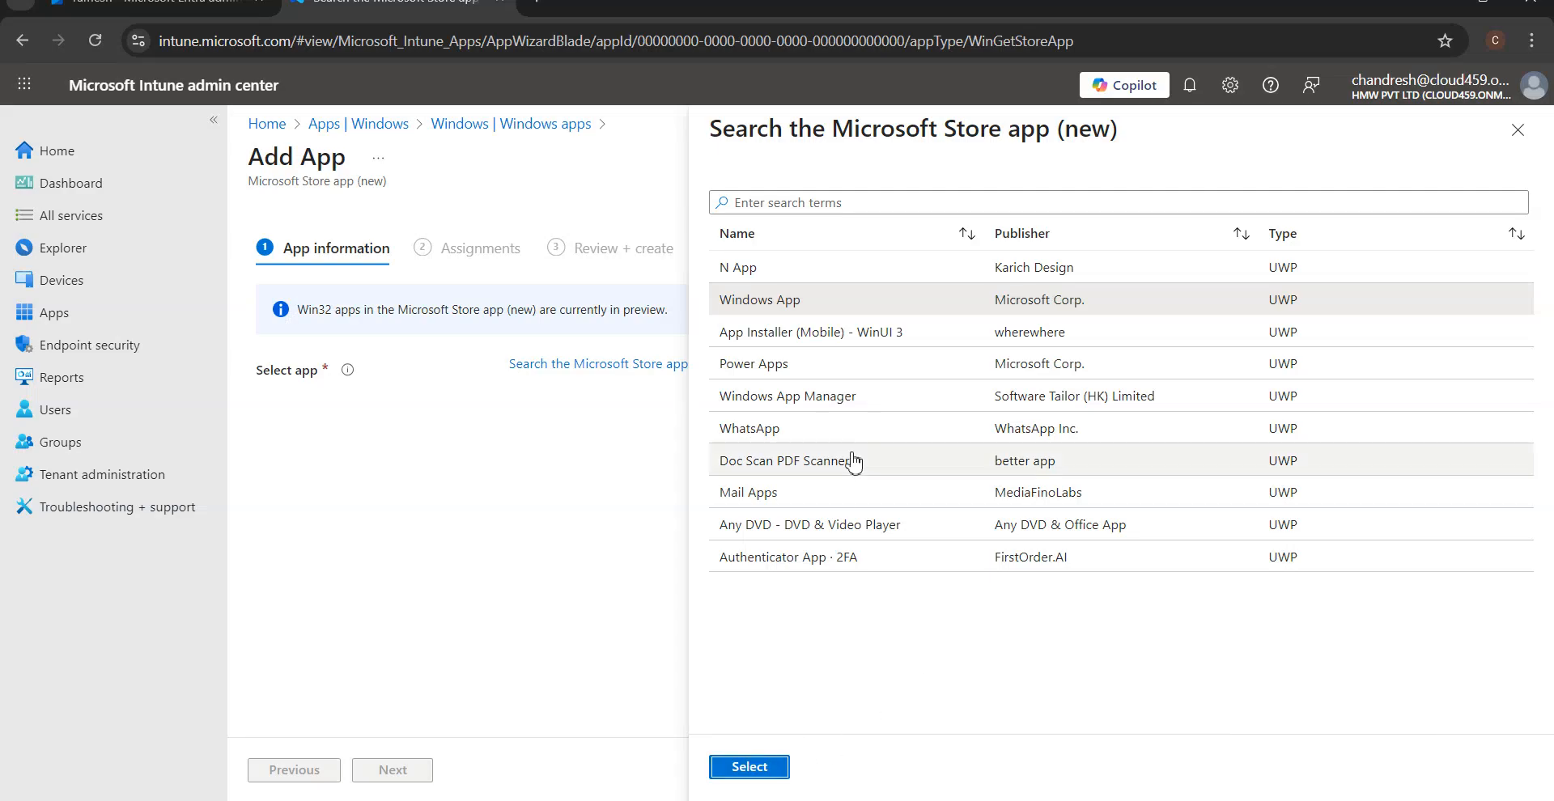
pyautogui.scroll(-2, 709, 471)
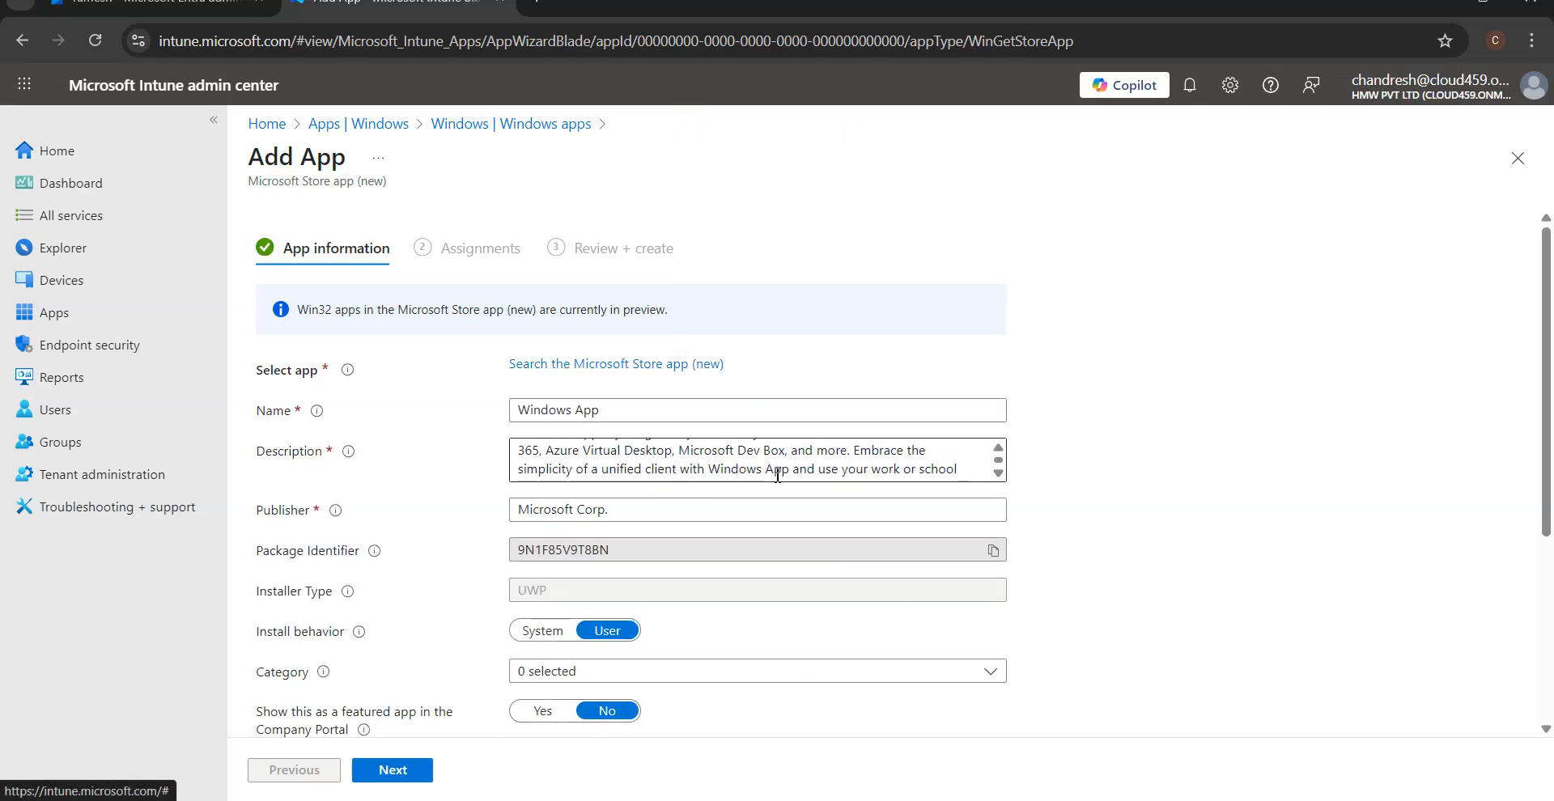
pyautogui.scroll(2, 761, 473)
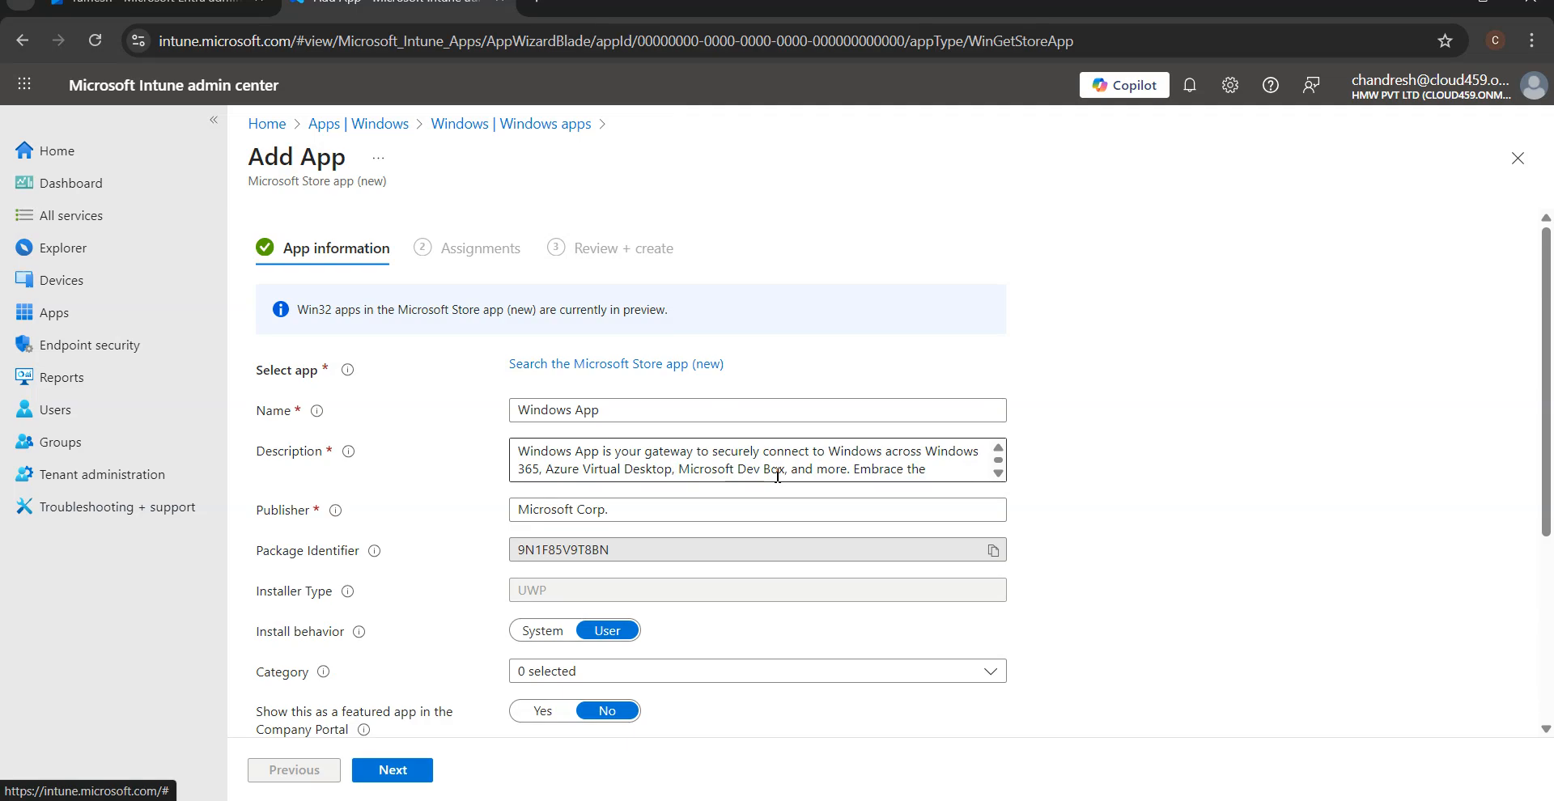
pyautogui.scroll(-5, 777, 475)
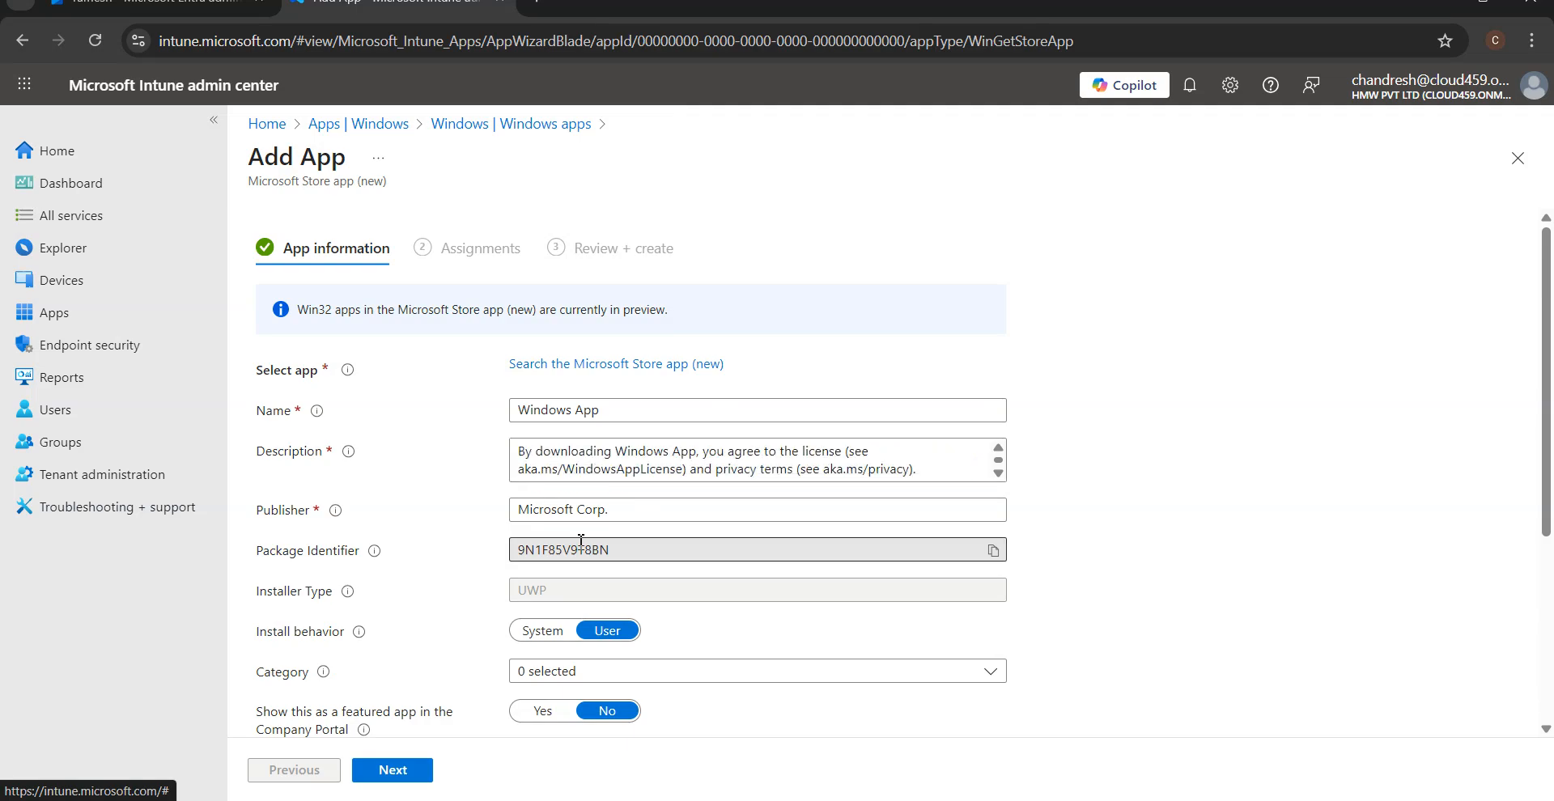
# Review the remaining app information fields for Windows App, including install behavior, category and the information and privacy URLs.
pyautogui.scroll(-2, 520, 443)
pyautogui.scroll(2, 521, 443)
pyautogui.scroll(-4, 520, 442)
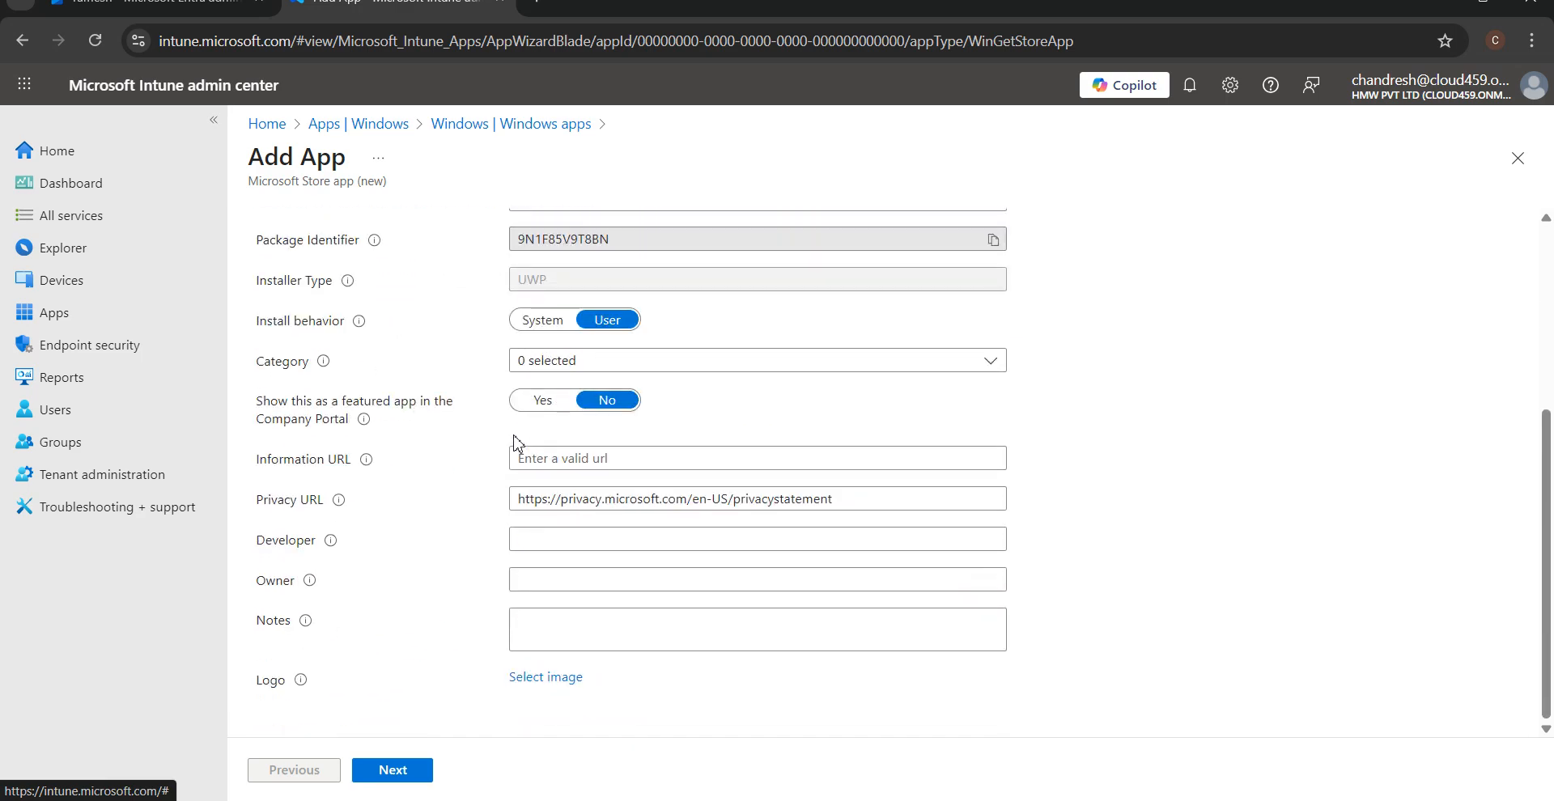
pyautogui.click(587, 468)
pyautogui.scroll(4, 588, 468)
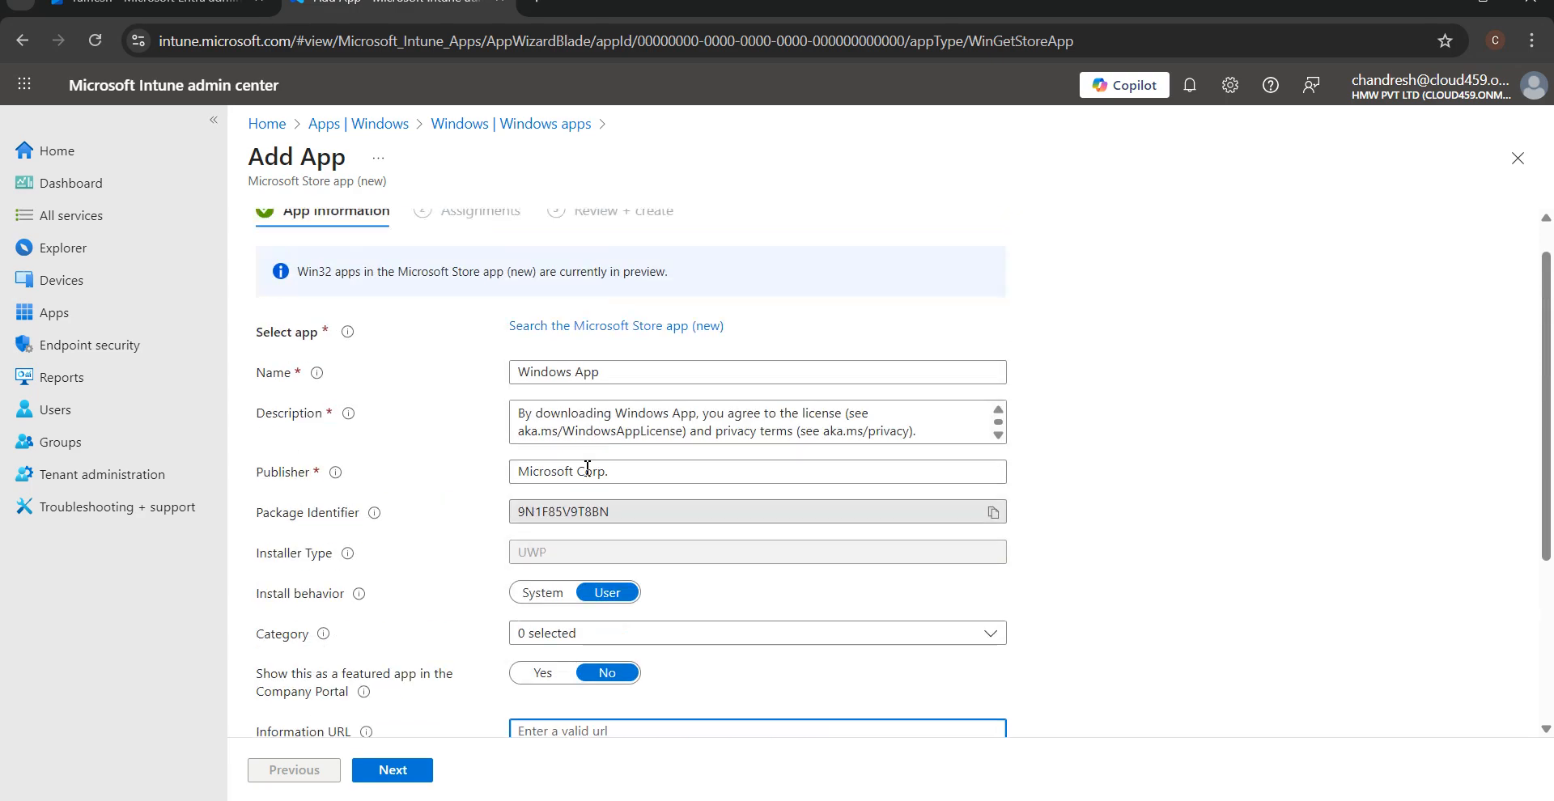
# Leave the Windows App entry and start creating a new Windows app of type Microsoft Store app (new).
pyautogui.click(379, 129)
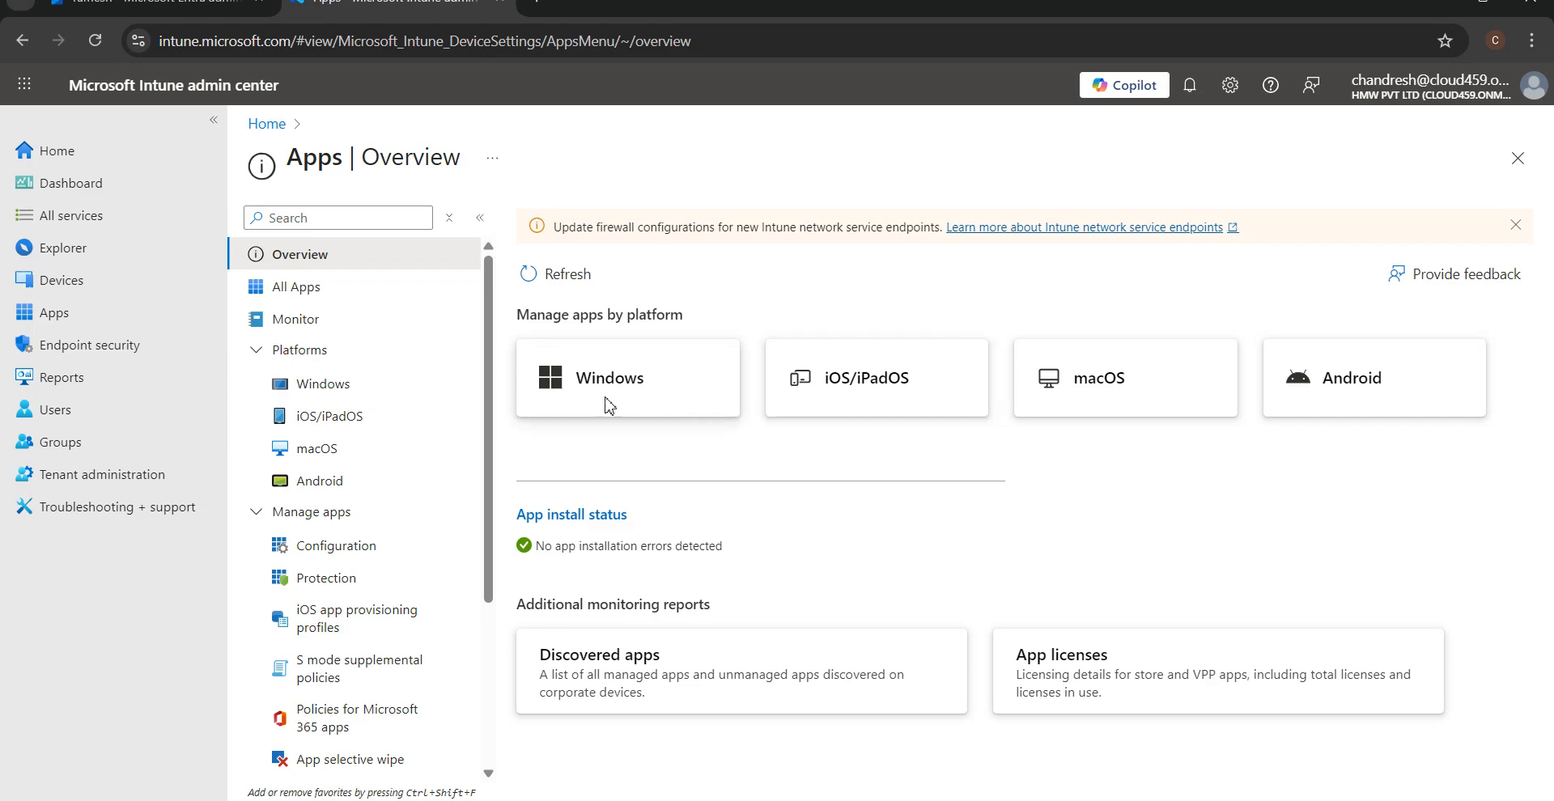
pyautogui.click(317, 390)
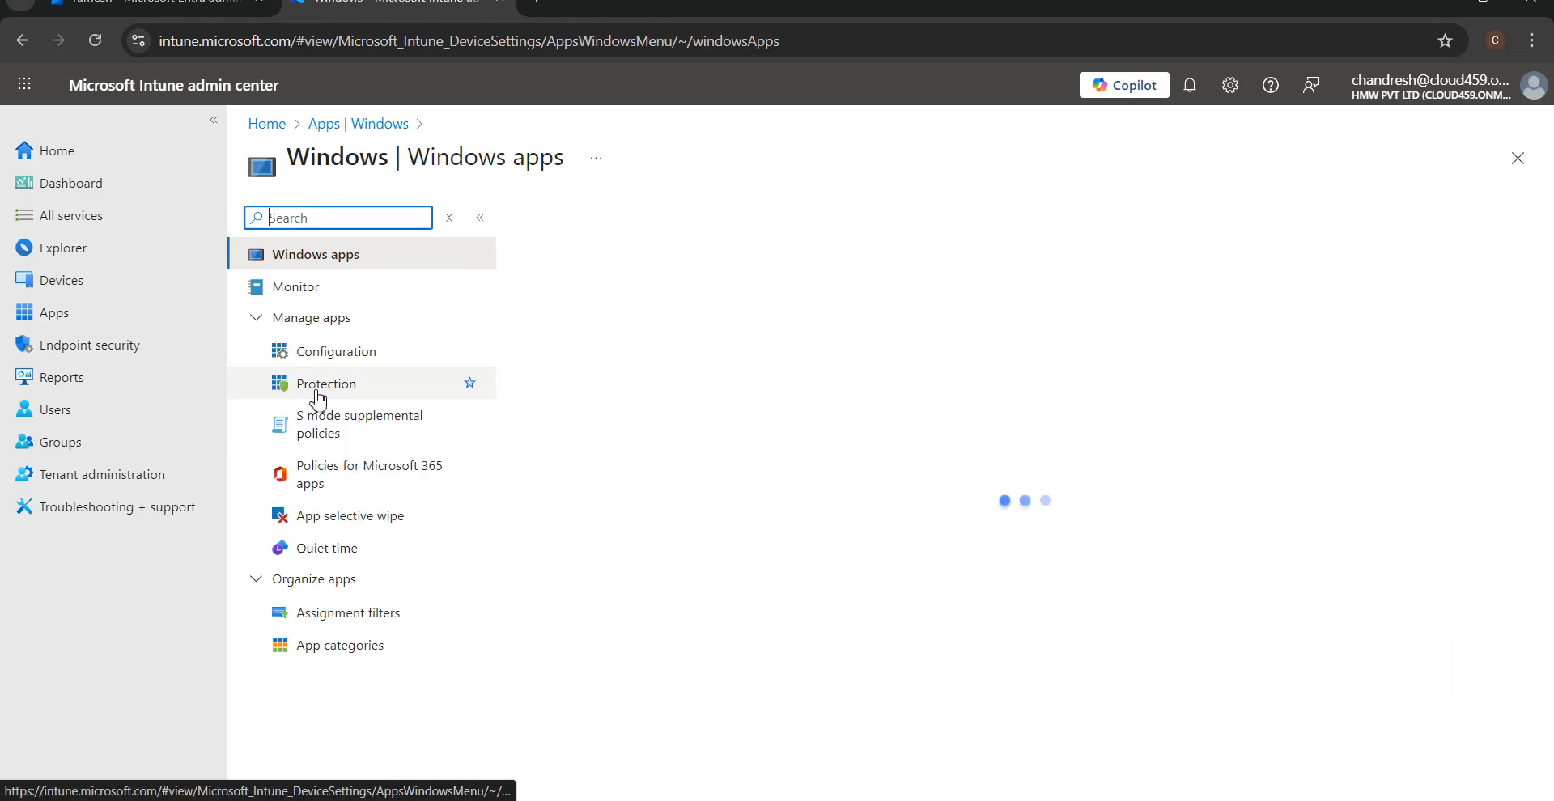
pyautogui.click(589, 243)
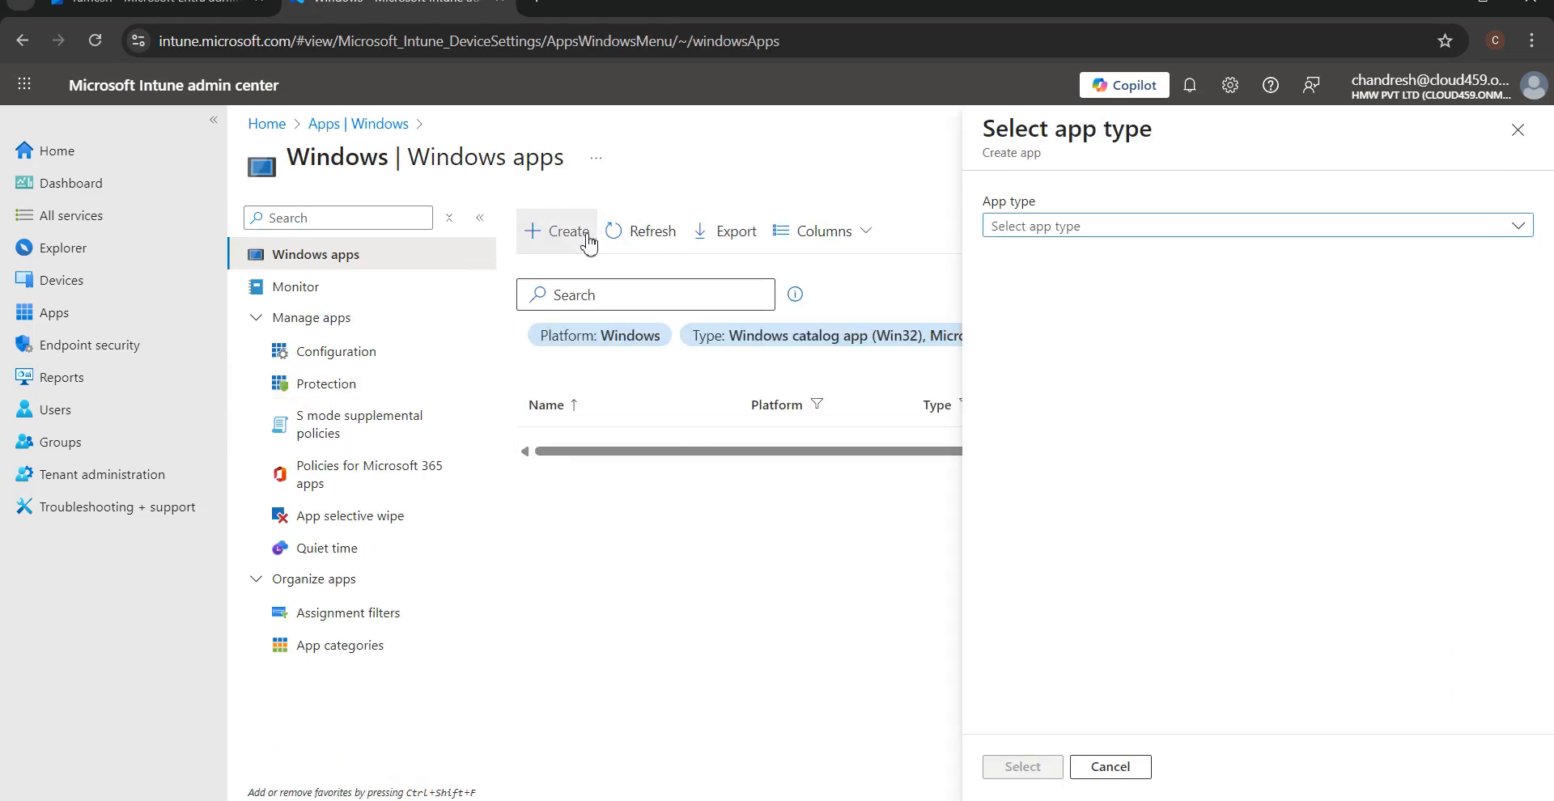
pyautogui.click(1074, 231)
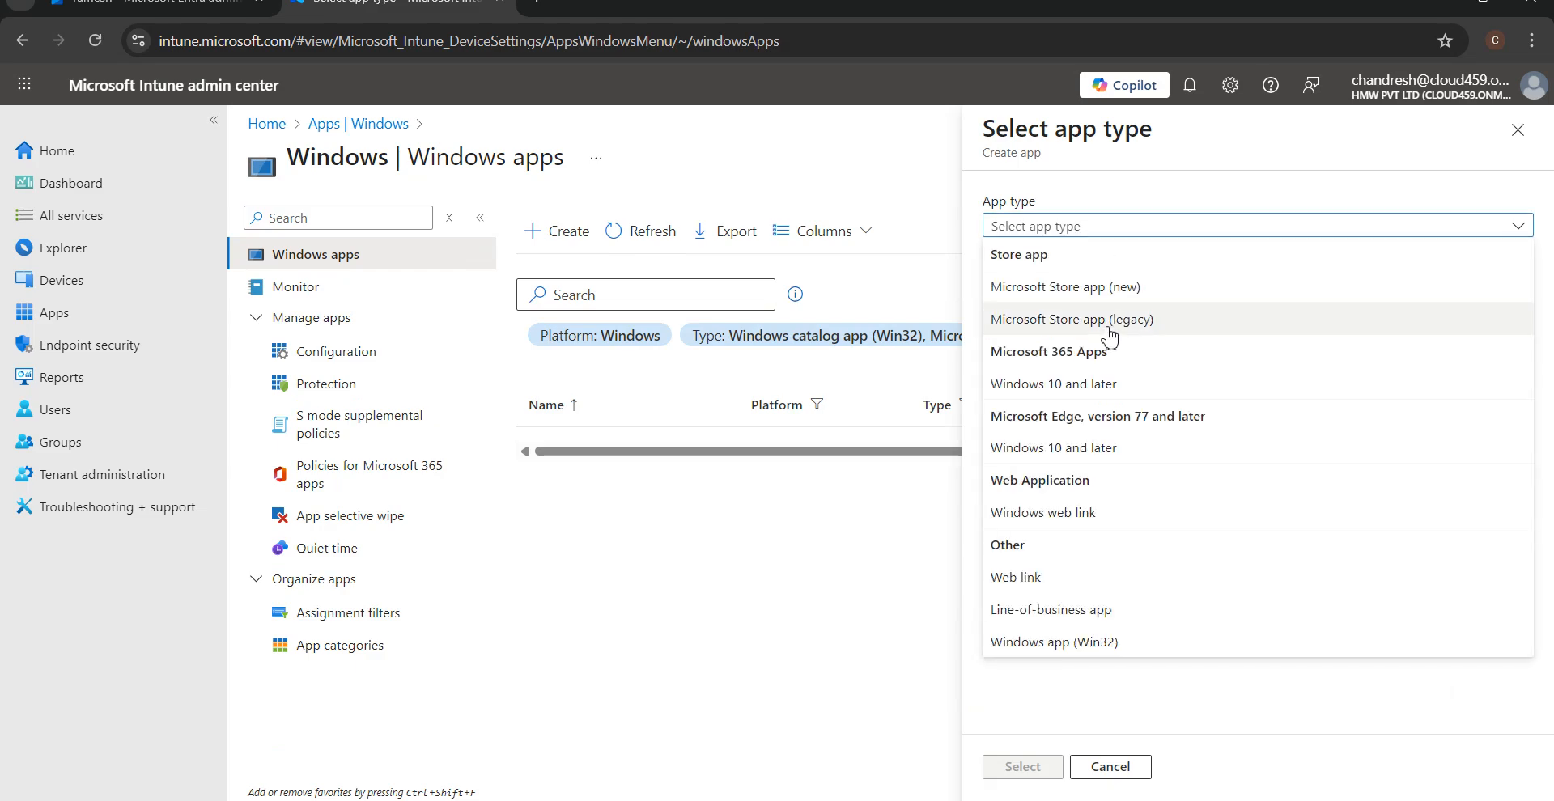
pyautogui.click(1113, 288)
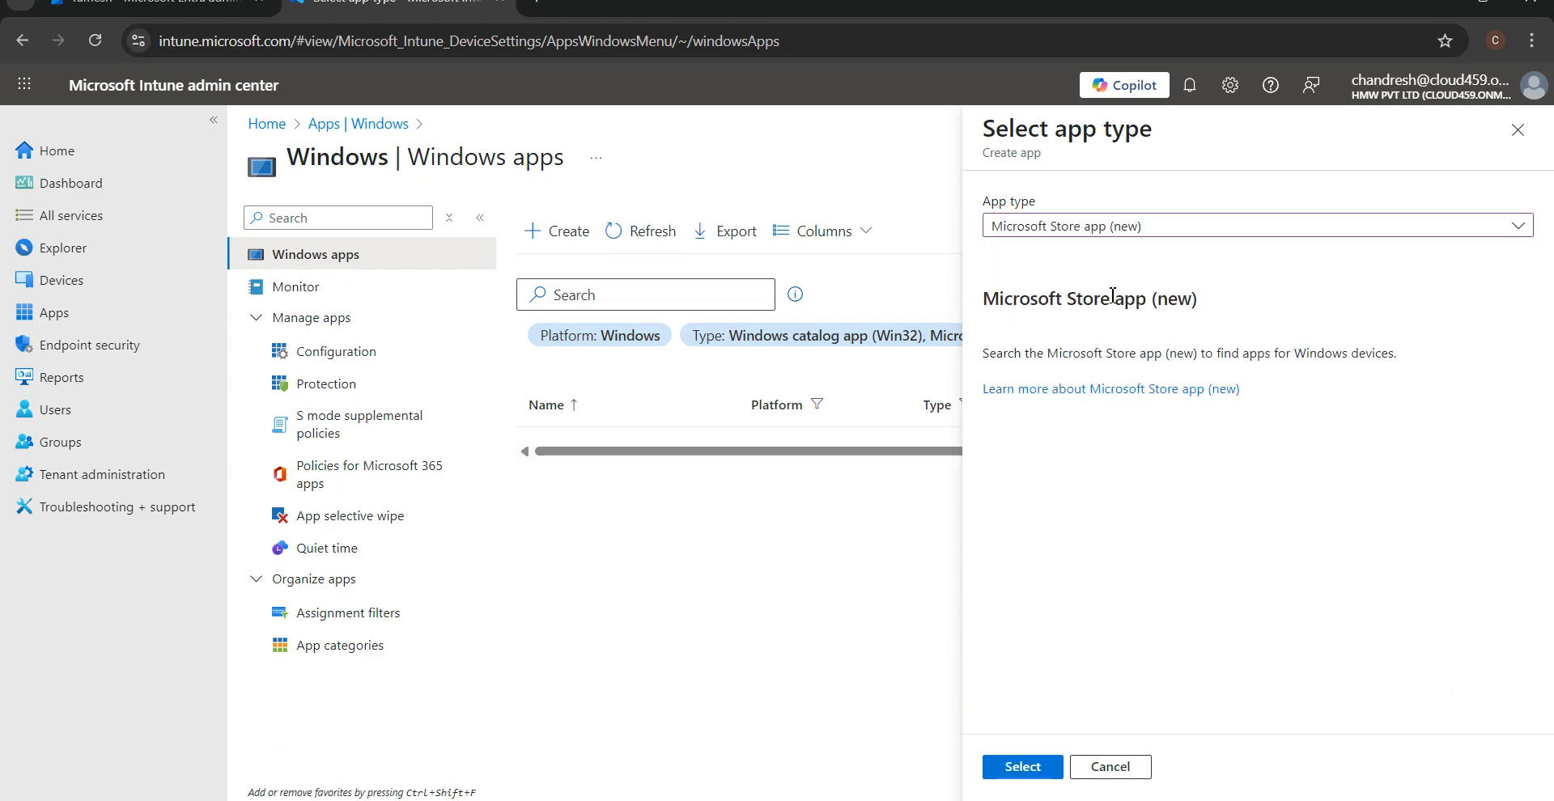
pyautogui.click(1025, 766)
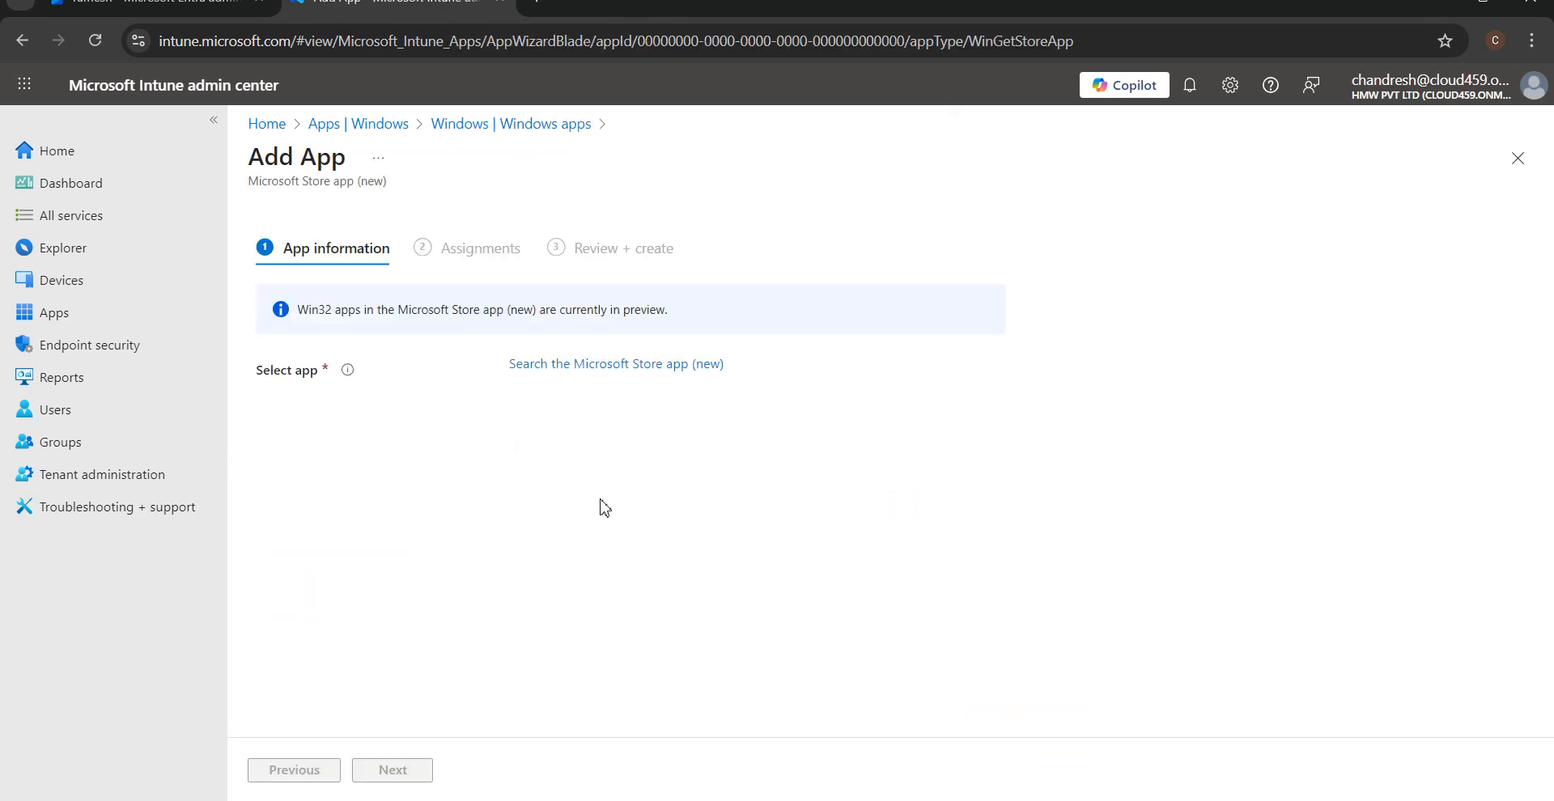
# Search the Microsoft Store apps for "zoom" and "Spotify", and select Spotify - Music and Podcasts as the app.
pyautogui.click(586, 366)
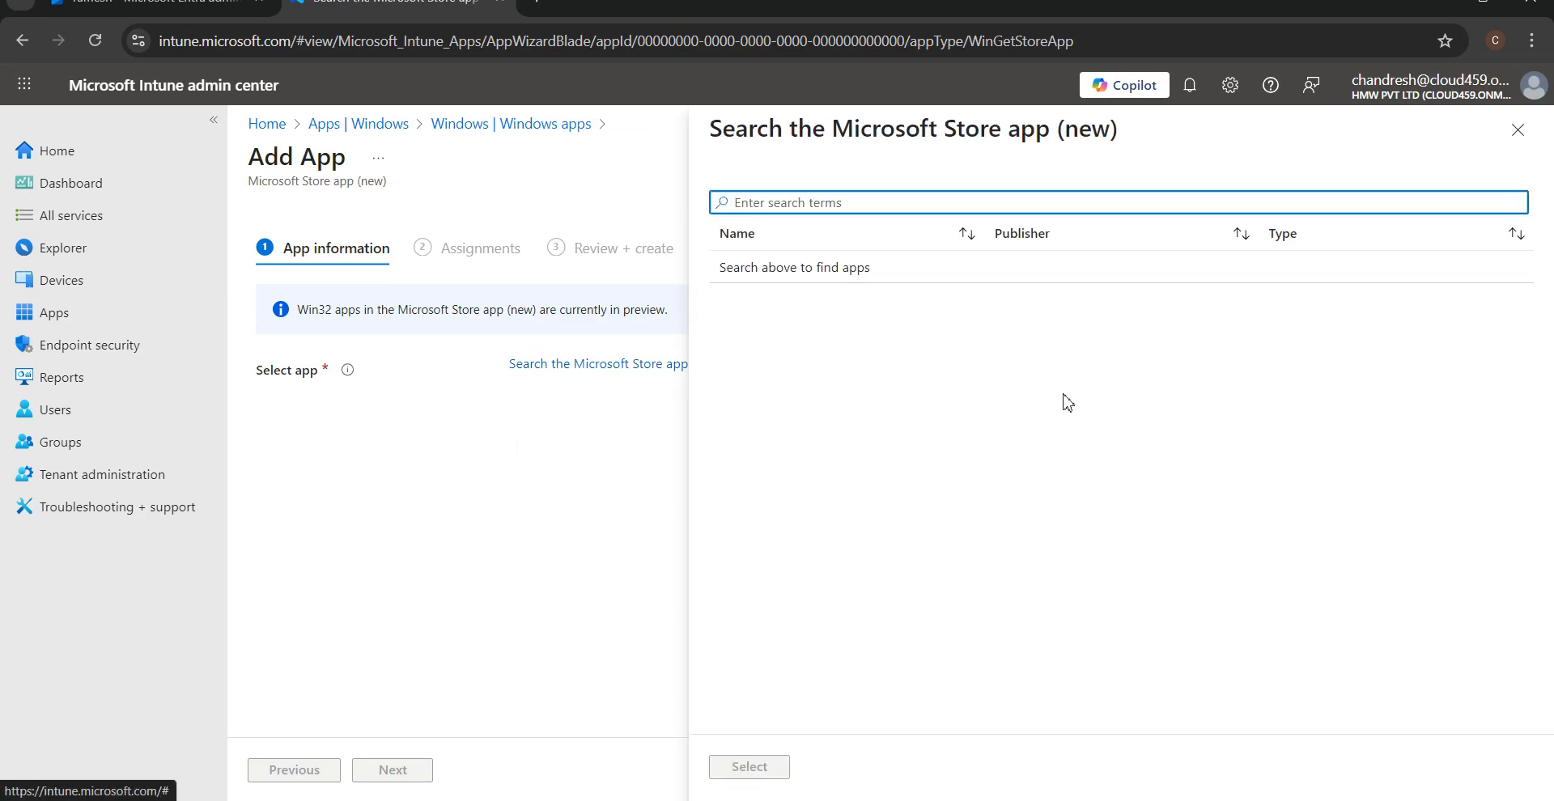
pyautogui.write('zoom')
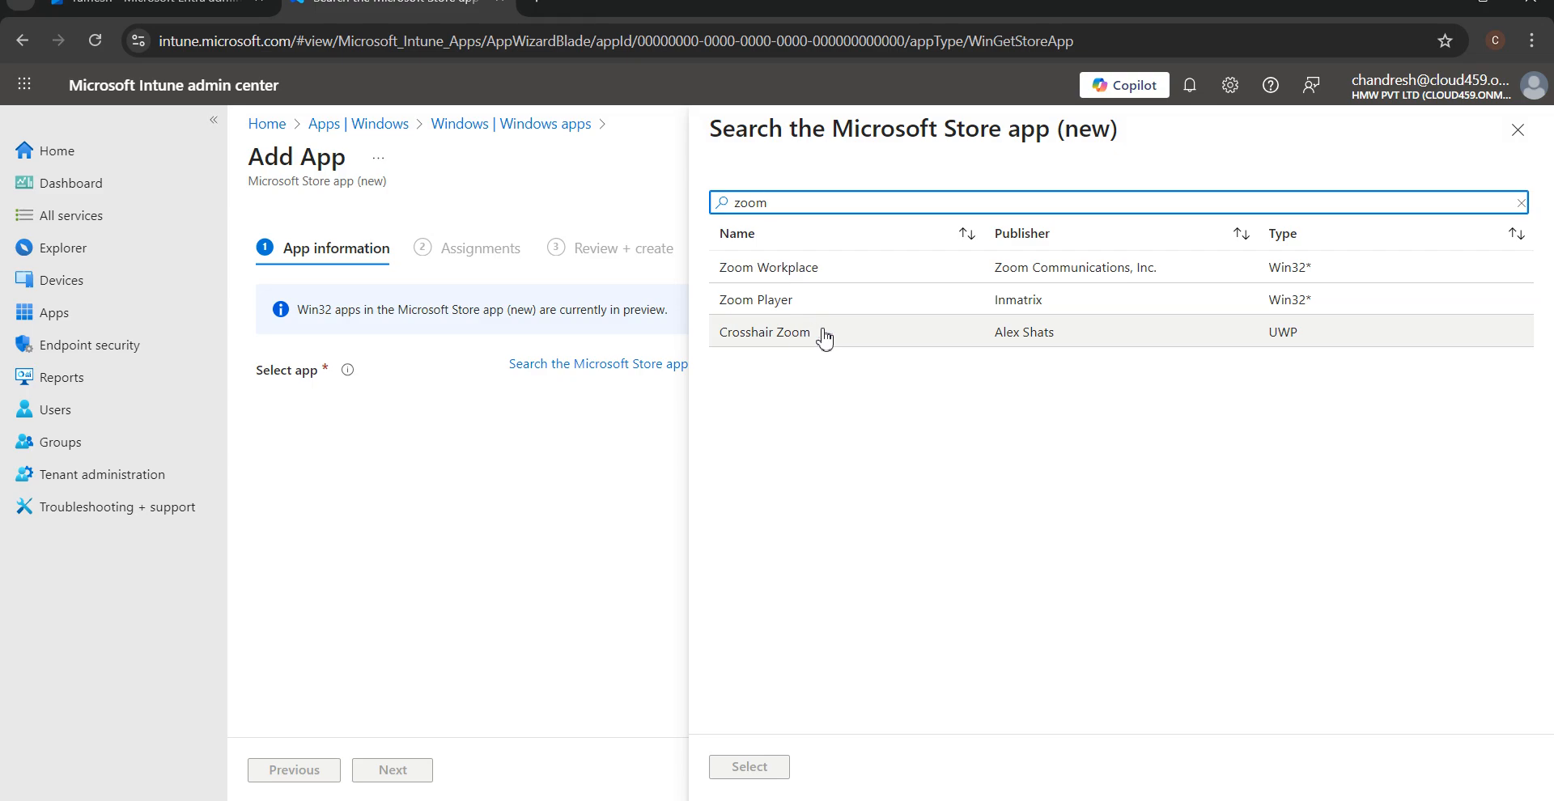
pyautogui.moveTo(791, 202); pyautogui.dragTo(701, 196)
pyautogui.write('Spotify')
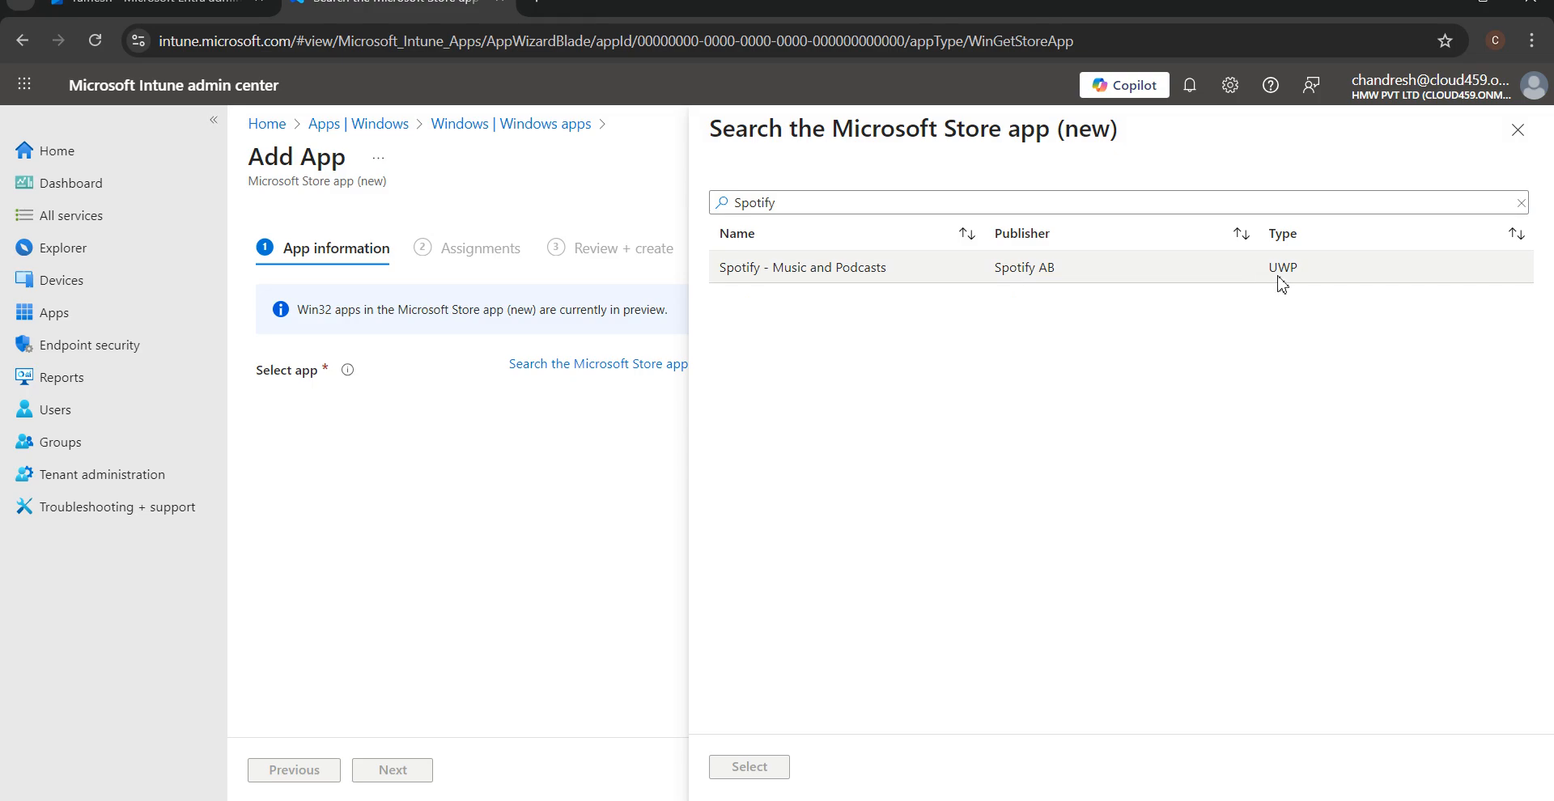
pyautogui.click(807, 269)
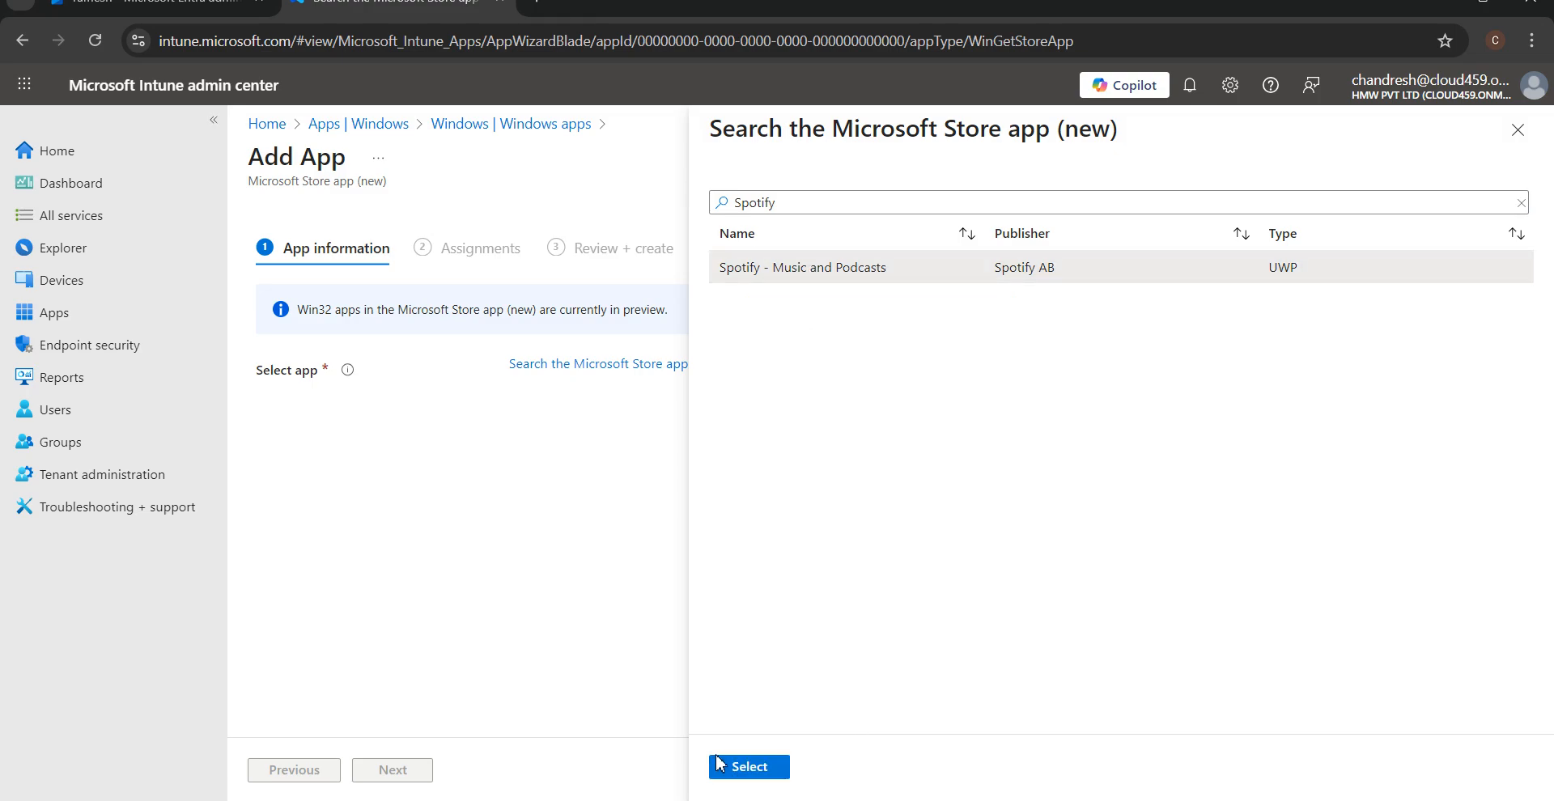
pyautogui.click(739, 766)
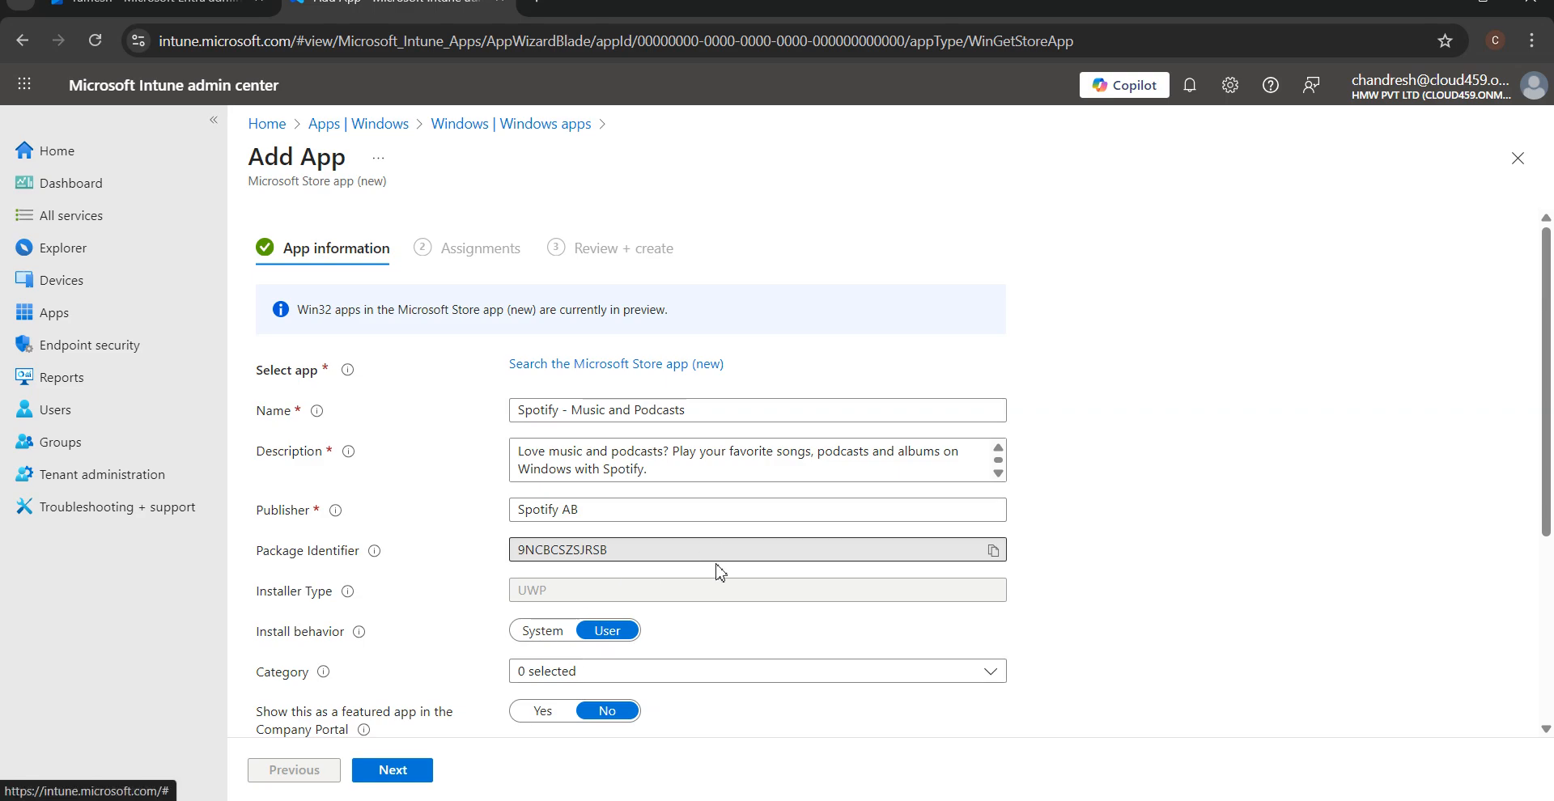
# Examine Spotify's app information fields, including the category options, information URL, privacy URL and developer.
pyautogui.scroll(-3, 709, 567)
pyautogui.click(680, 368)
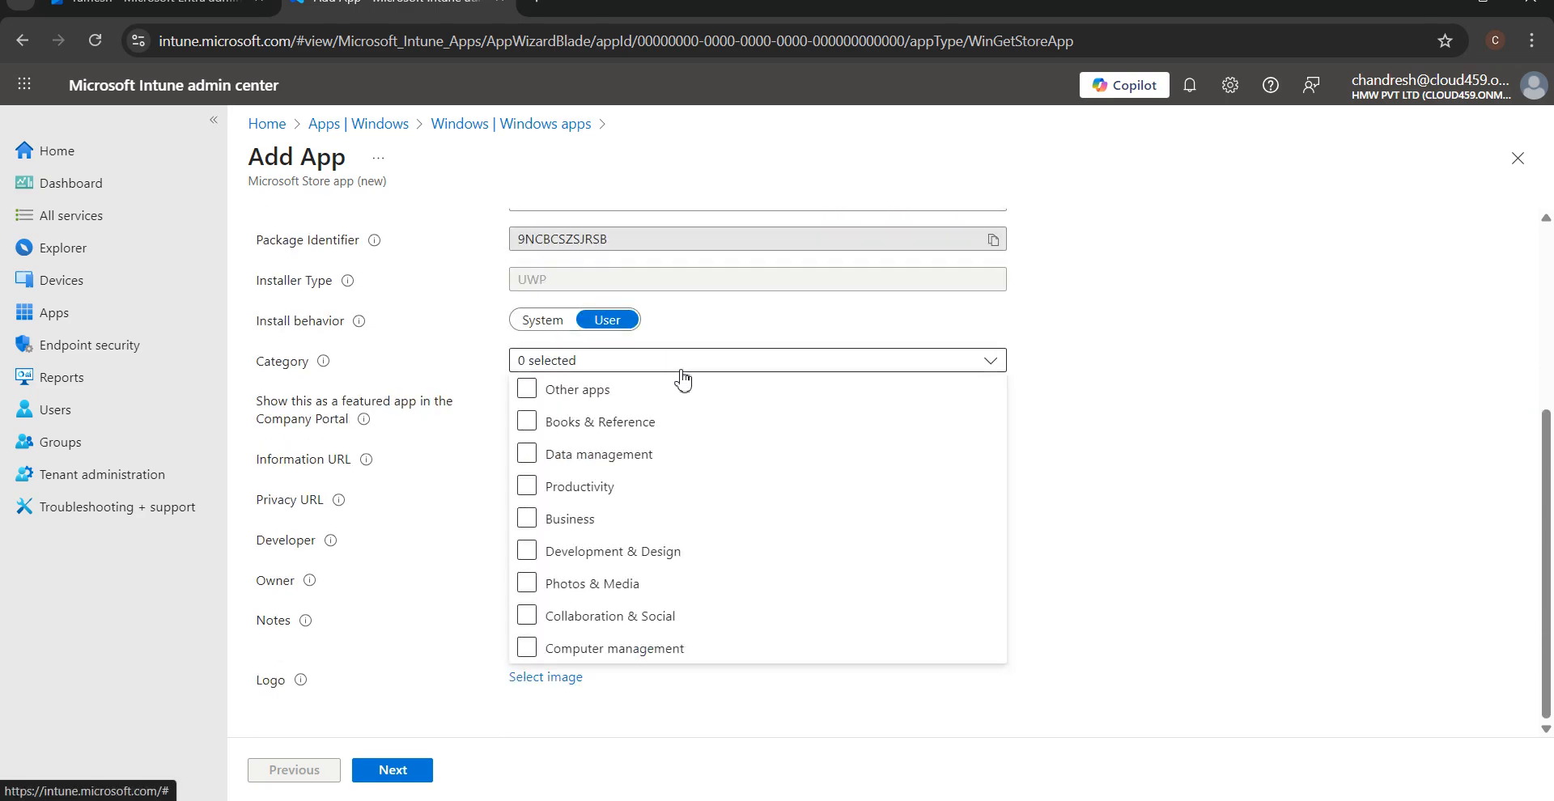
pyautogui.click(1239, 482)
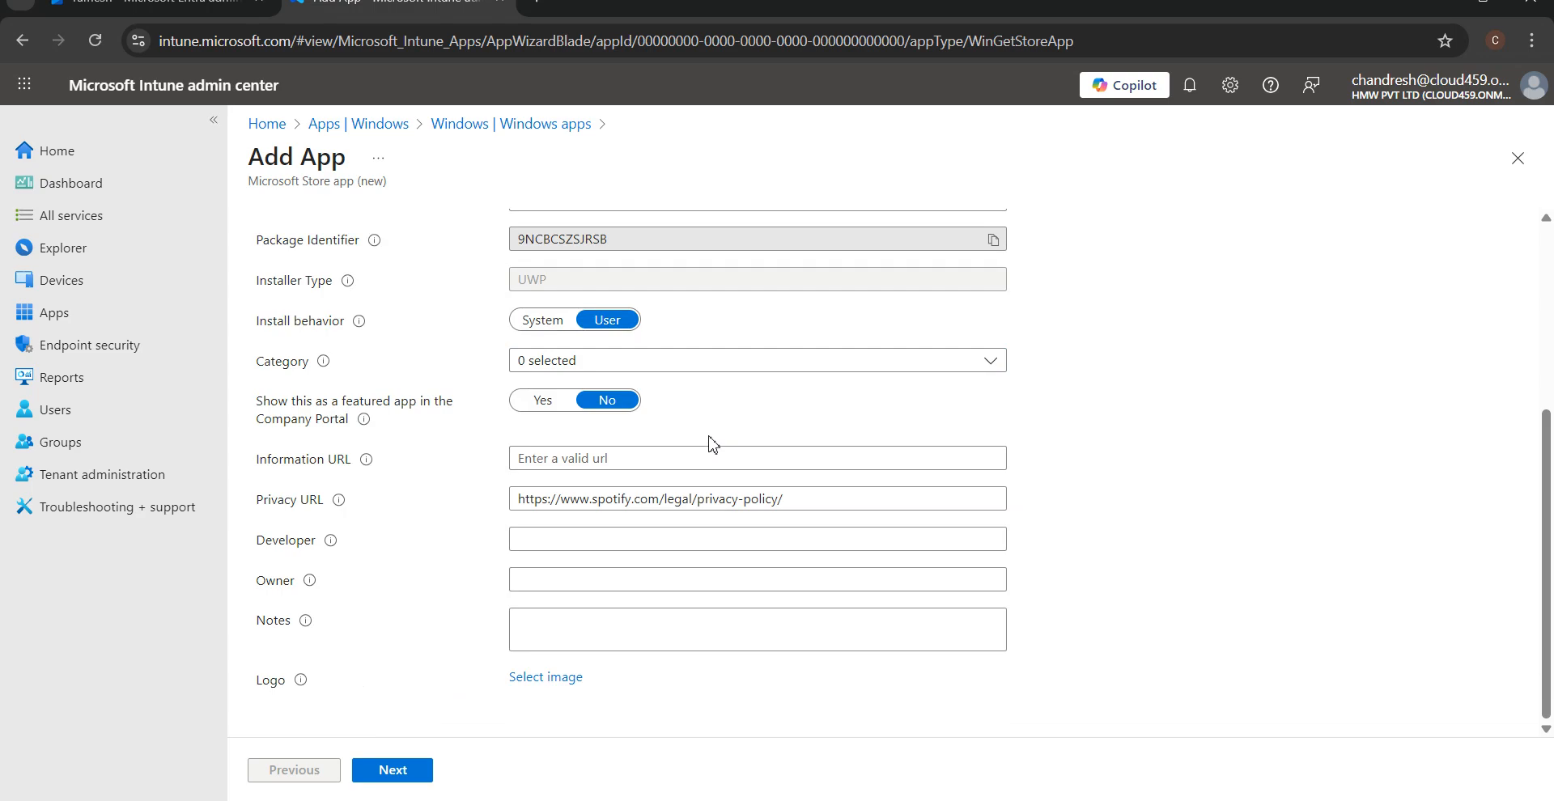
pyautogui.scroll(1, 718, 401)
pyautogui.scroll(3, 715, 396)
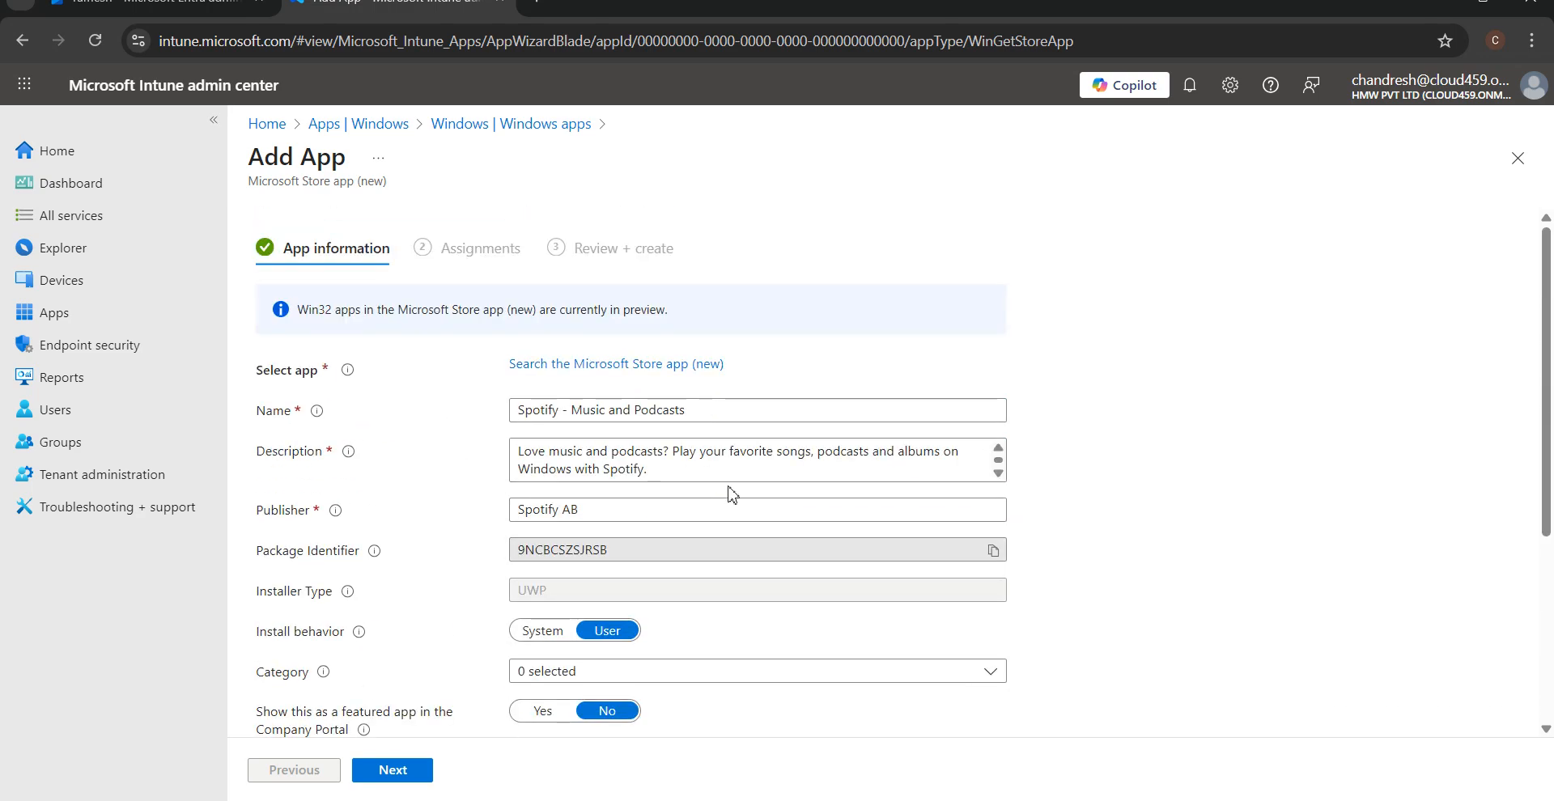
pyautogui.scroll(-4, 731, 492)
pyautogui.click(697, 466)
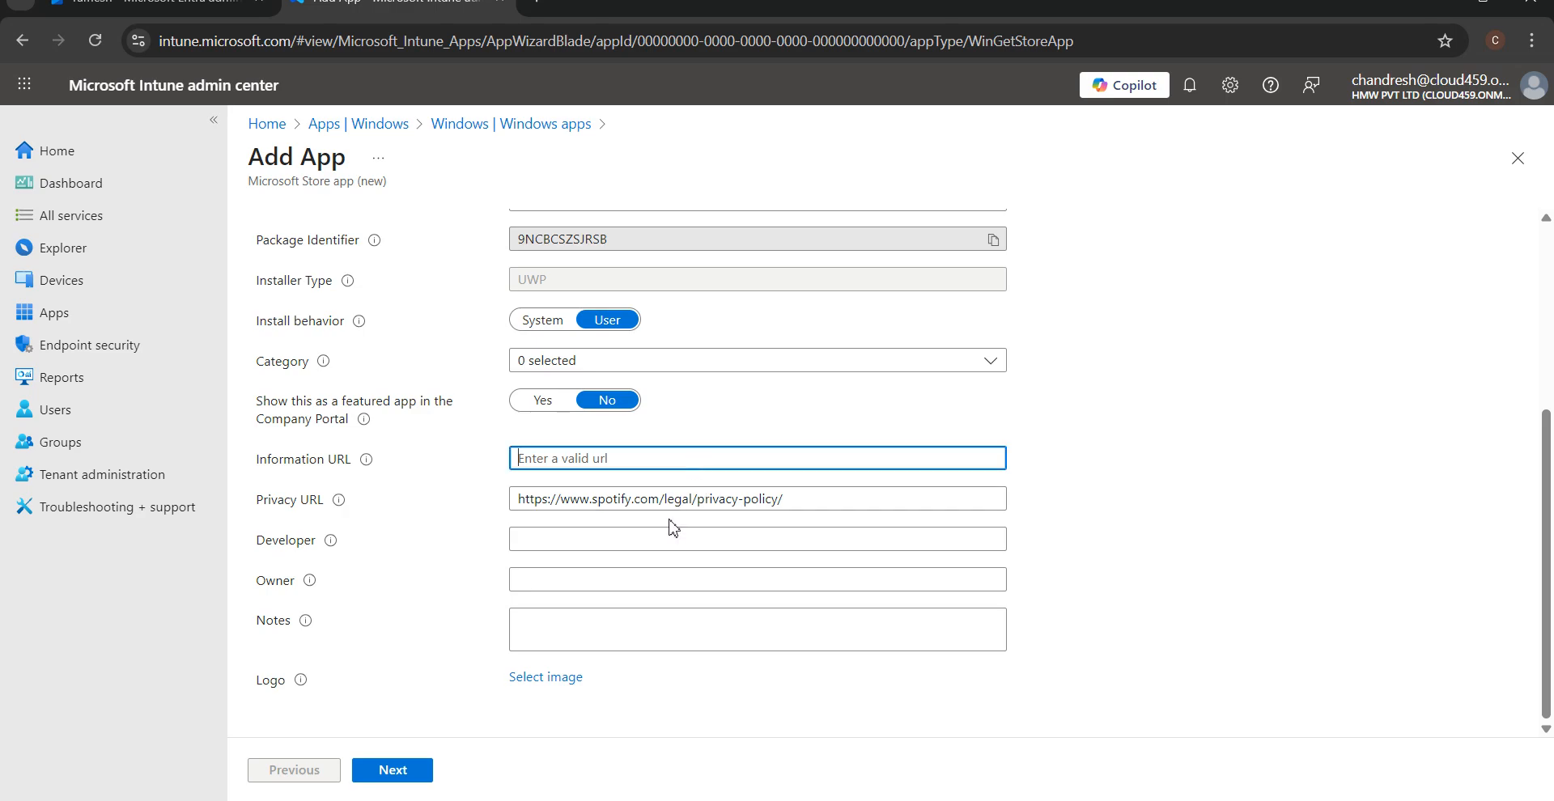
pyautogui.click(667, 554)
pyautogui.click(567, 463)
pyautogui.moveTo(821, 502); pyautogui.dragTo(530, 504)
pyautogui.click(530, 504)
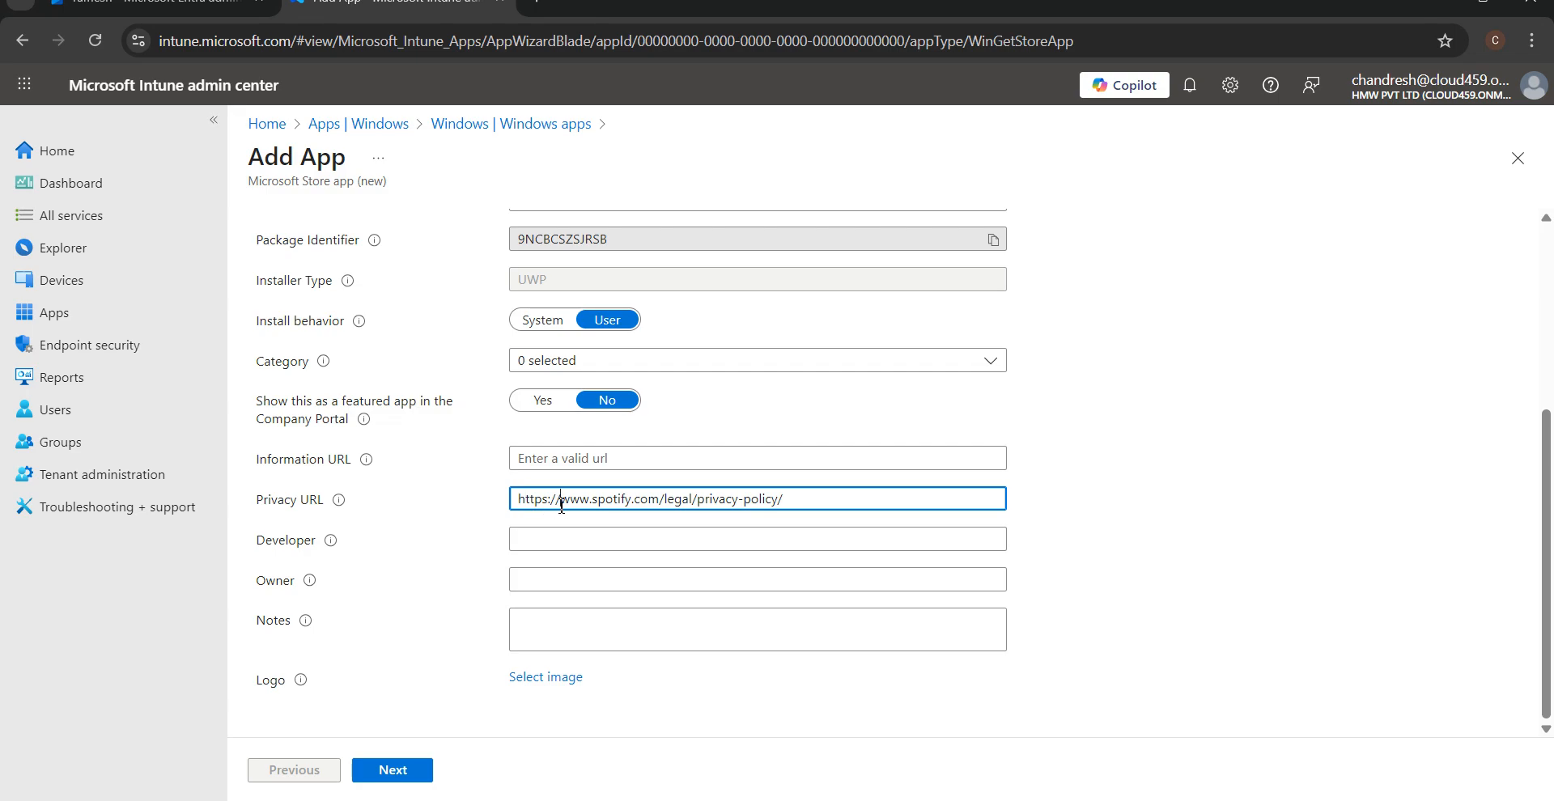
# Search the web for "microsoft app store" in a new browser tab and open the Microsoft Store website.
pyautogui.click(536, 3)
pyautogui.click(537, 35)
pyautogui.write('micr')
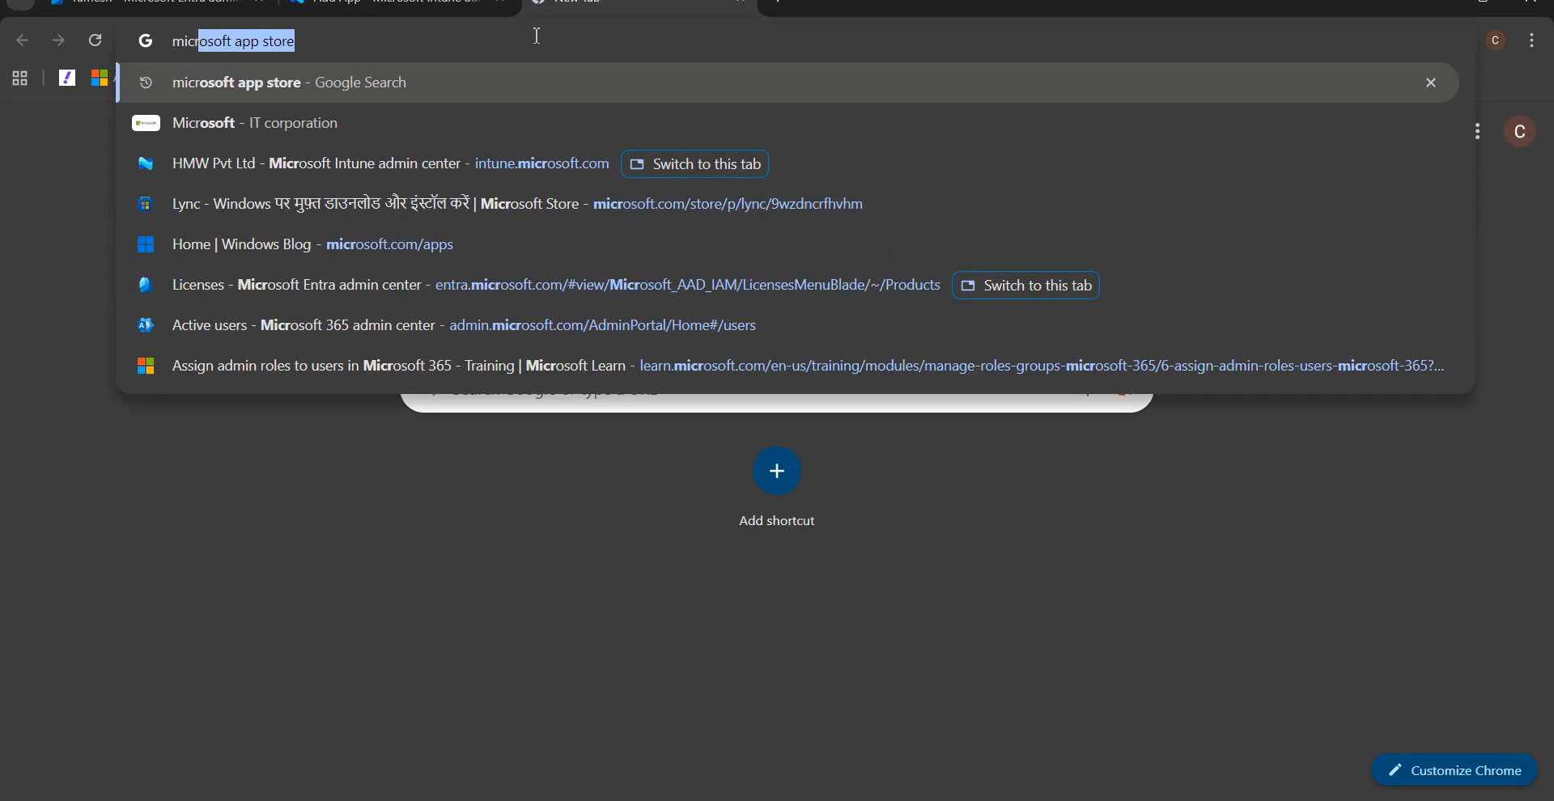
pyautogui.press('Return')
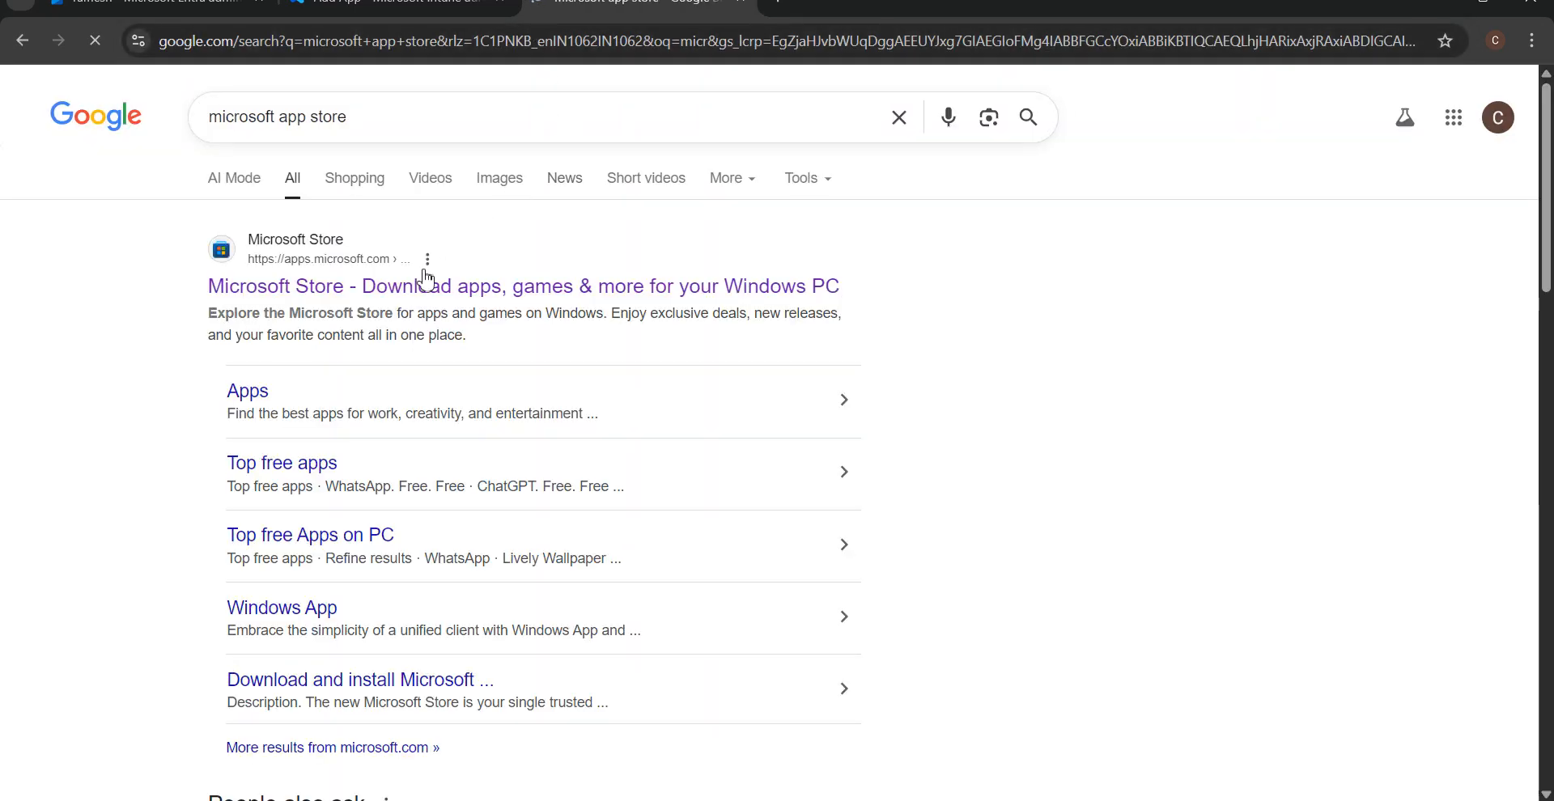
pyautogui.click(423, 287)
# Return to the Intune admin center and copy the word "Spotify" from the app's Name.
pyautogui.click(441, 9)
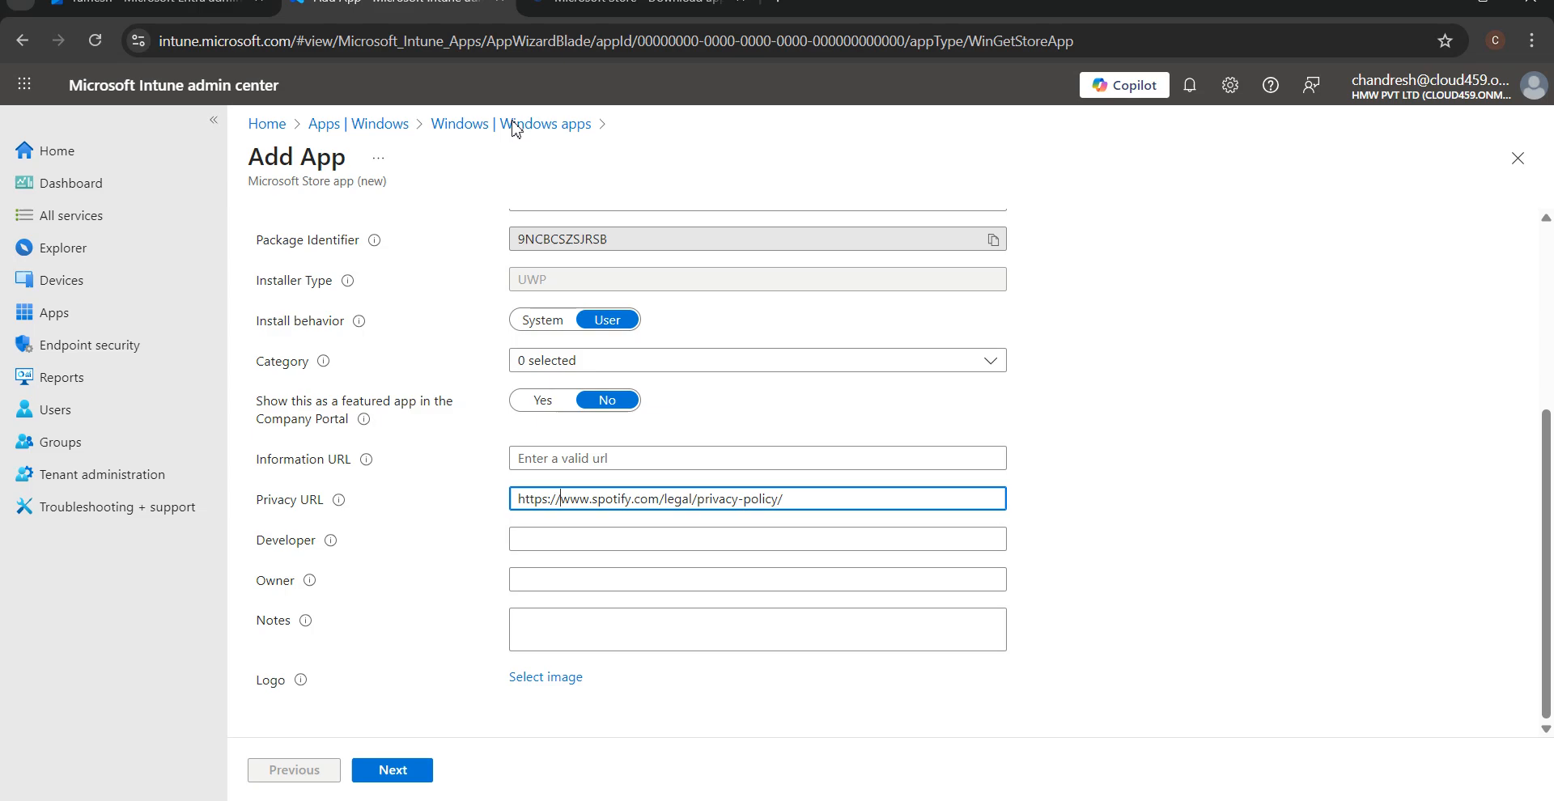
pyautogui.scroll(4, 493, 337)
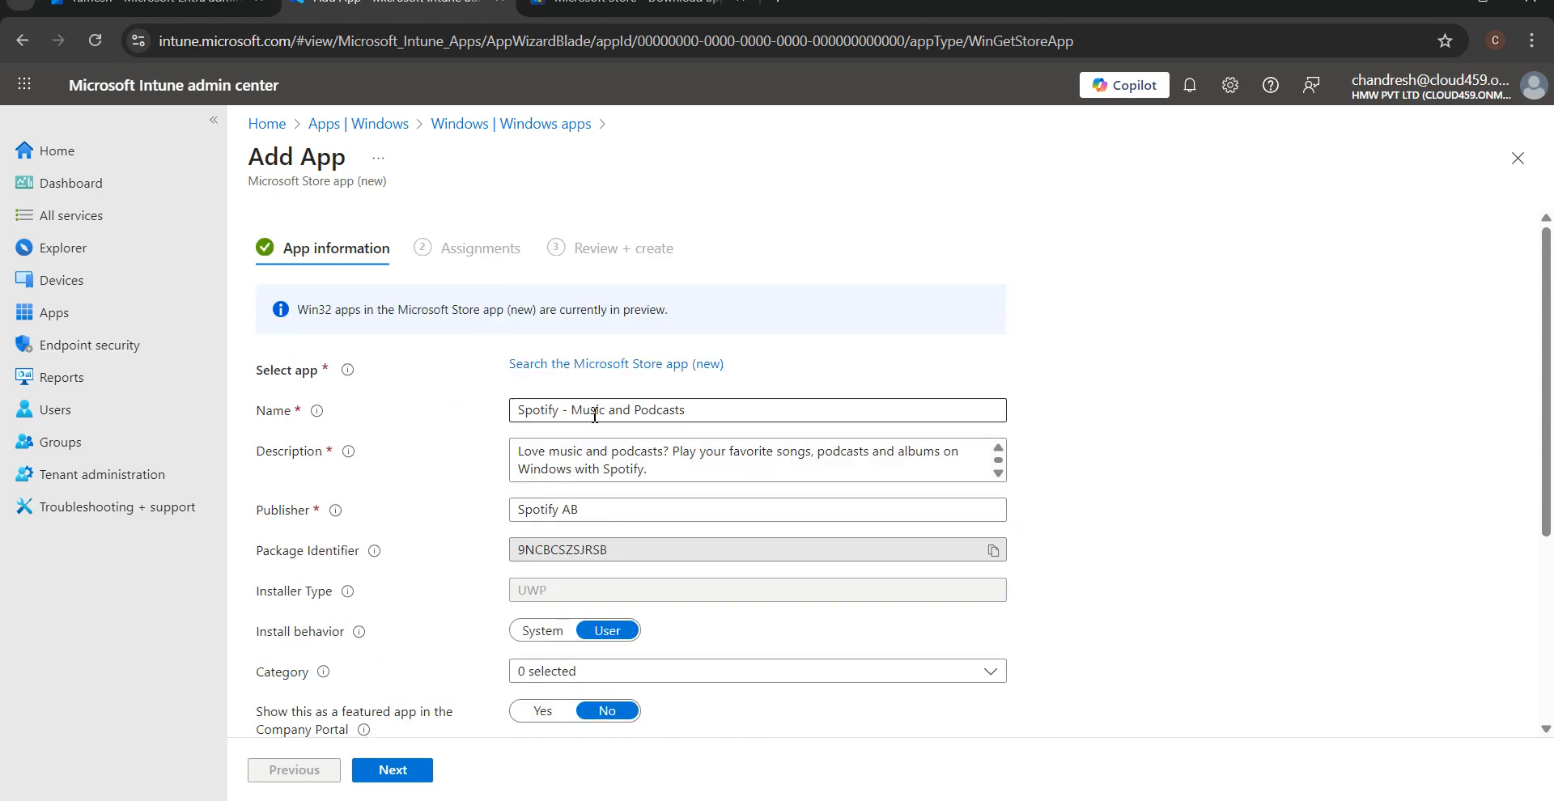
pyautogui.doubleClick(564, 411)
pyautogui.hotkey('ctrl', 'c')
# Search the Microsoft Store website for "Spotify", limit the results to apps and open the Spotify - Music and Podcasts page.
pyautogui.click(631, 5)
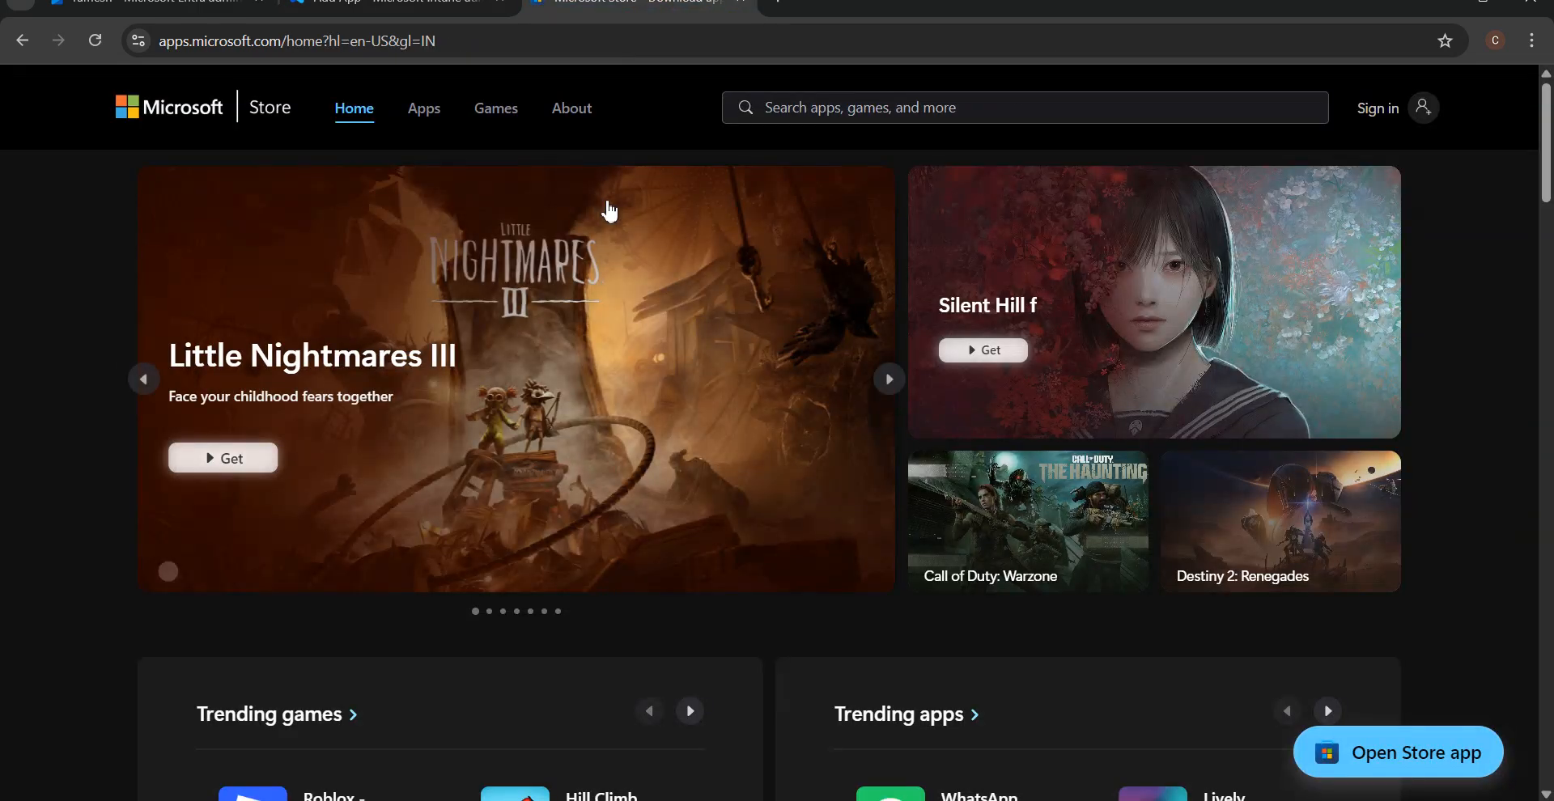
pyautogui.click(430, 114)
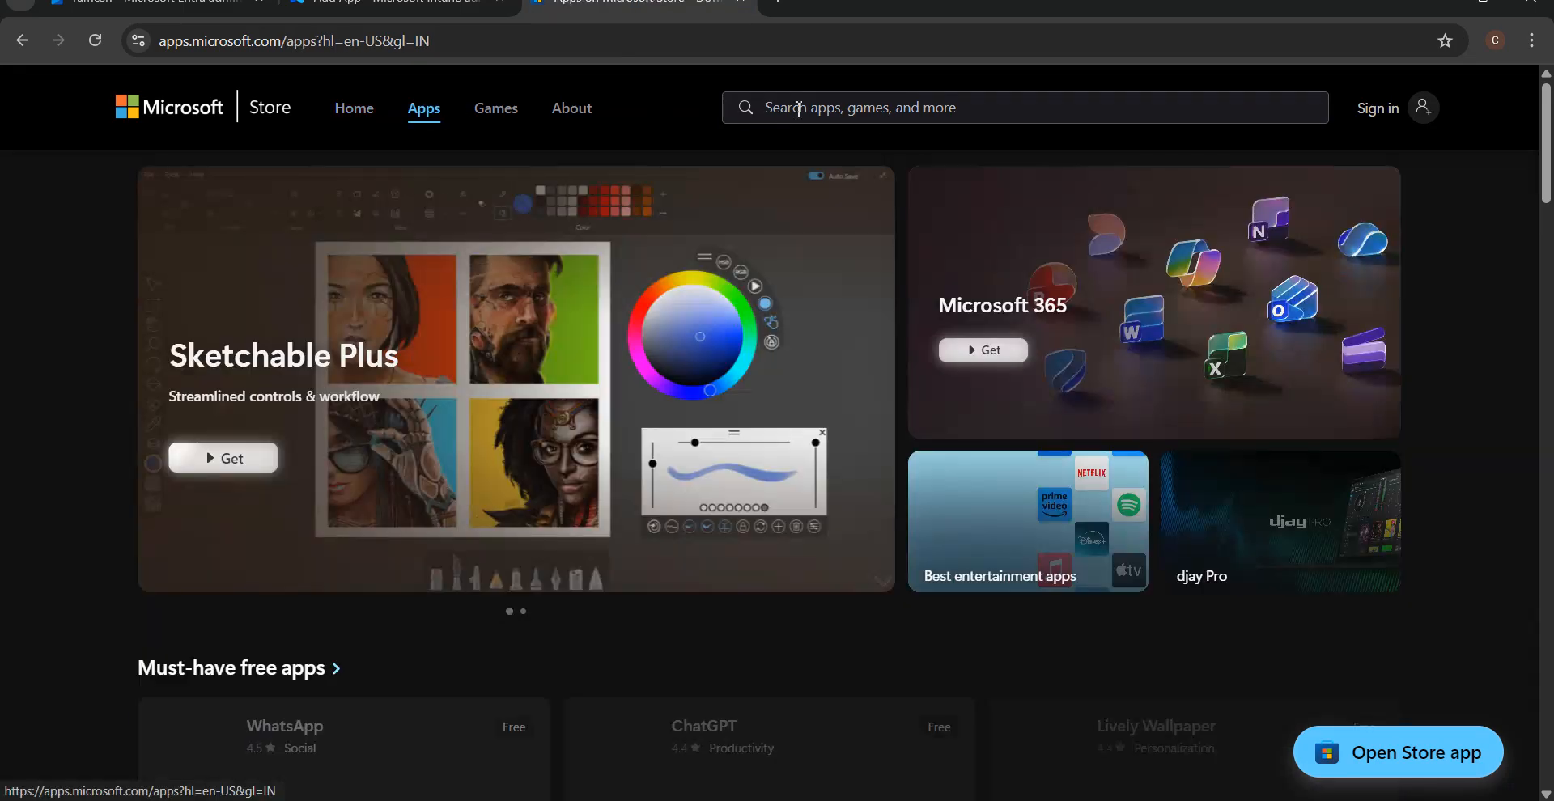
pyautogui.click(783, 108)
pyautogui.hotkey('ctrl', 'v')
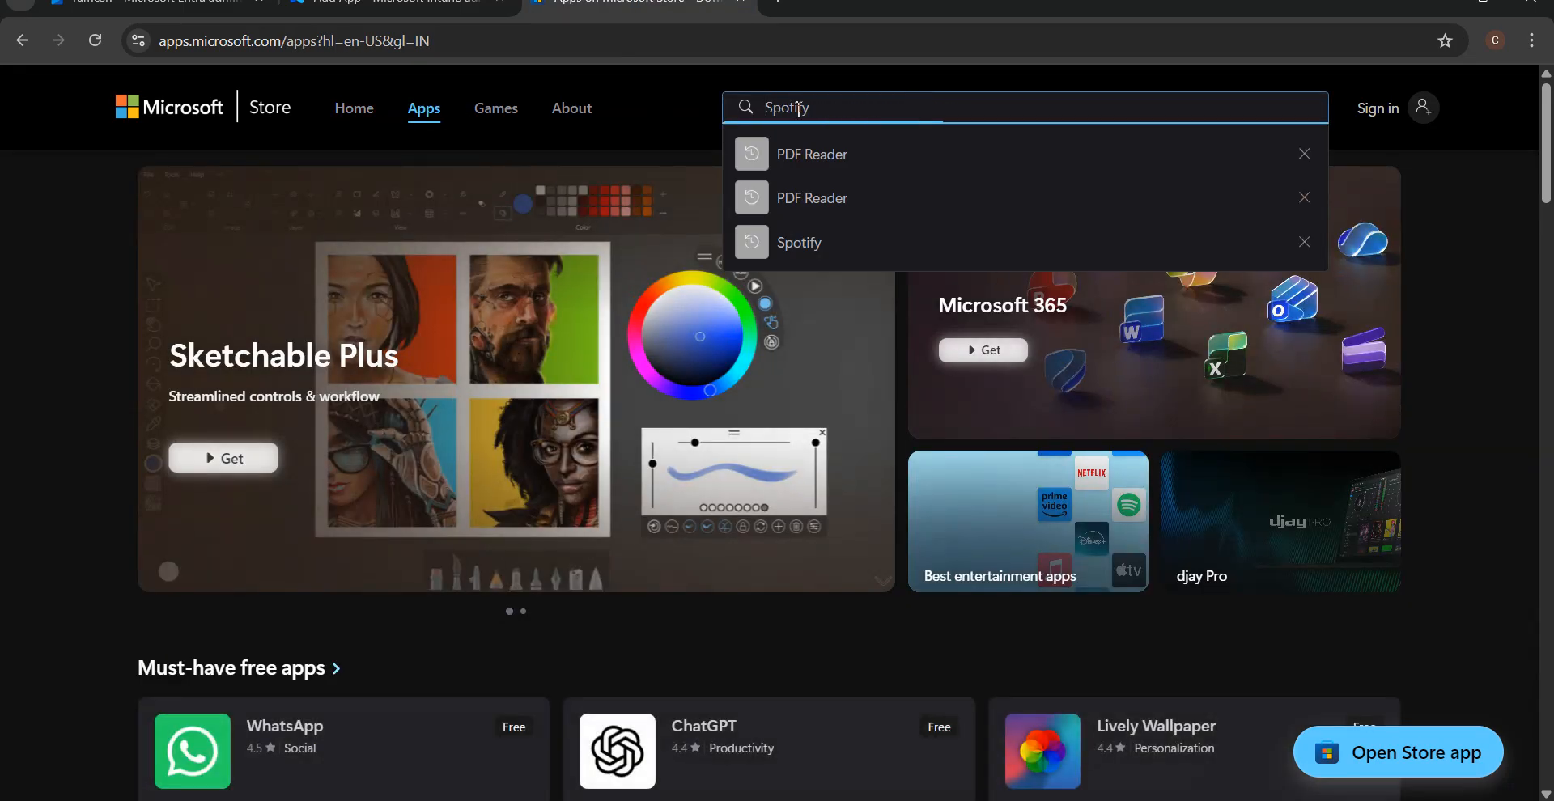
pyautogui.press('Return')
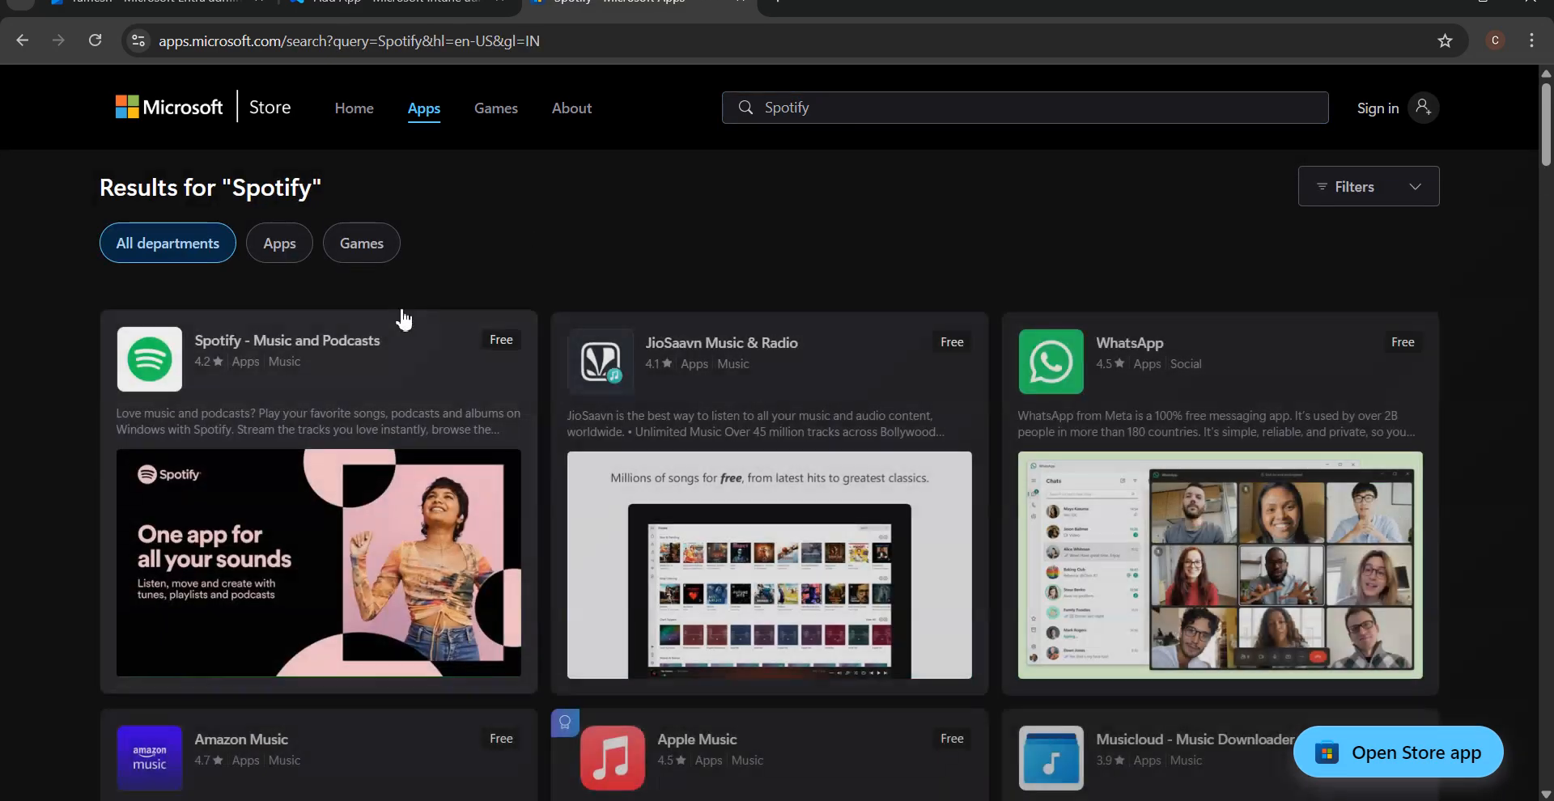
pyautogui.click(279, 247)
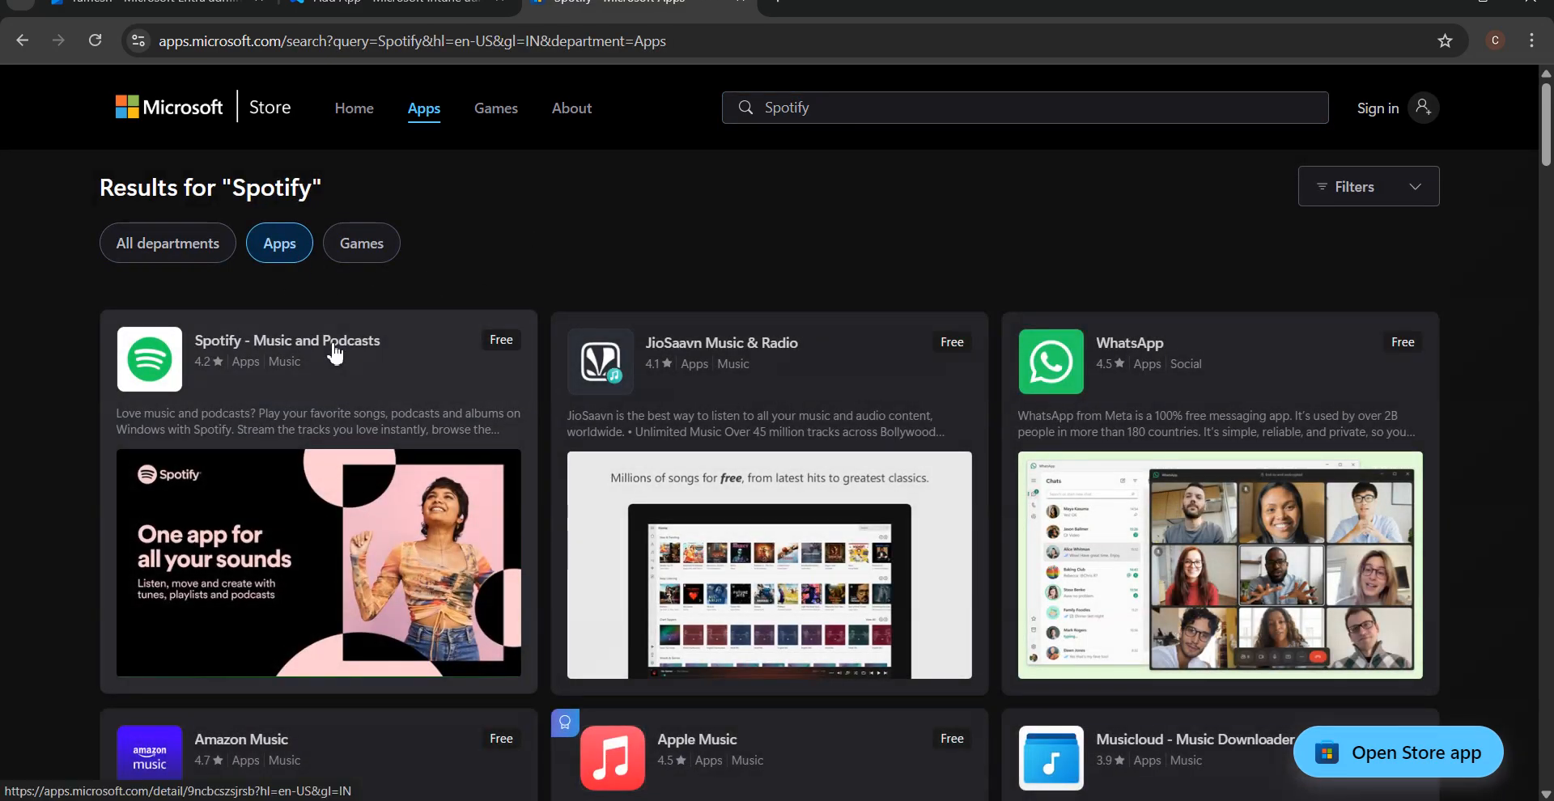
pyautogui.click(429, 350)
pyautogui.moveTo(336, 489); pyautogui.dragTo(294, 508)
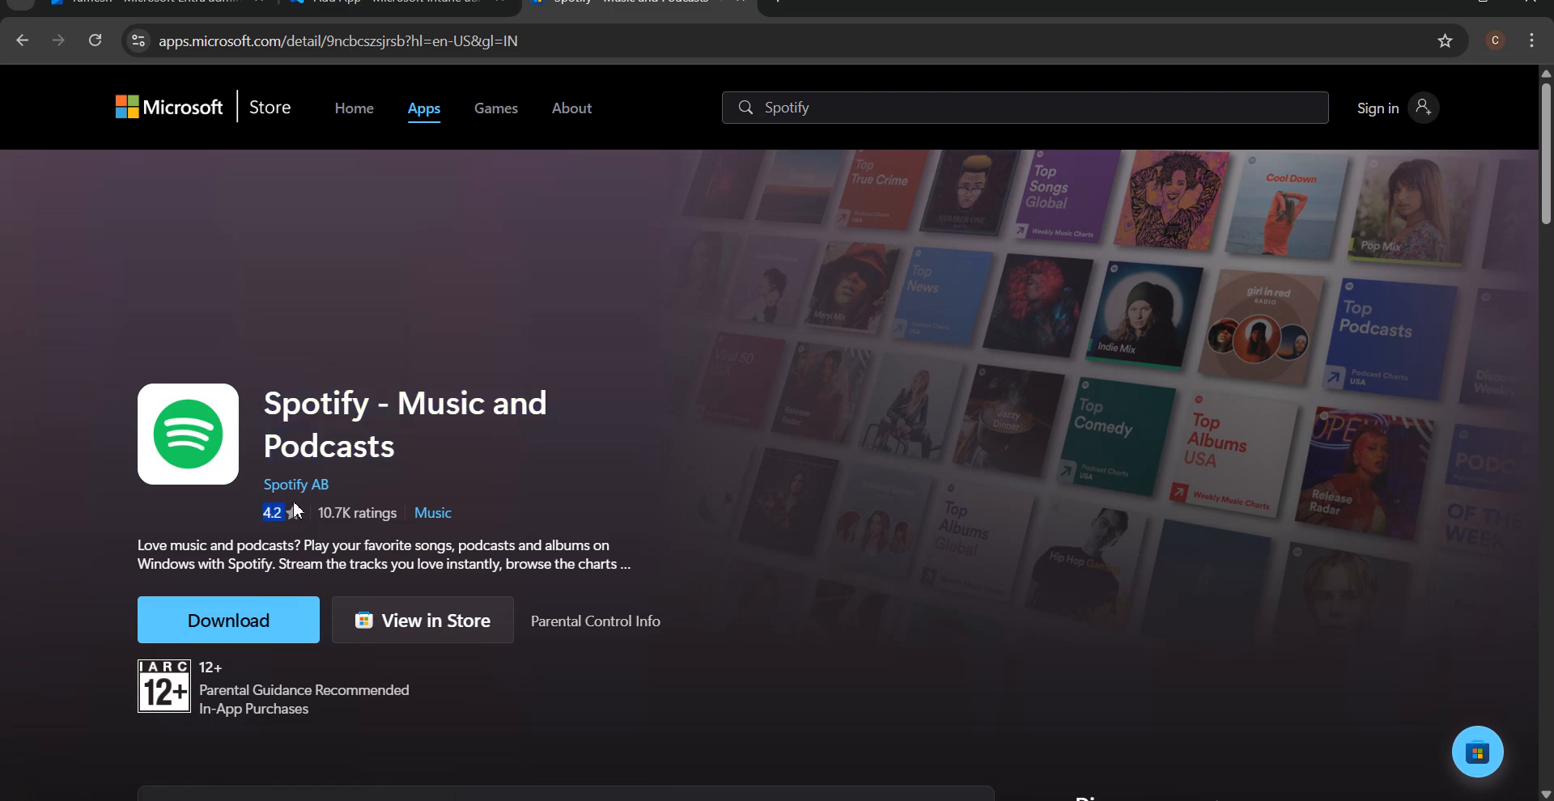
pyautogui.click(478, 8)
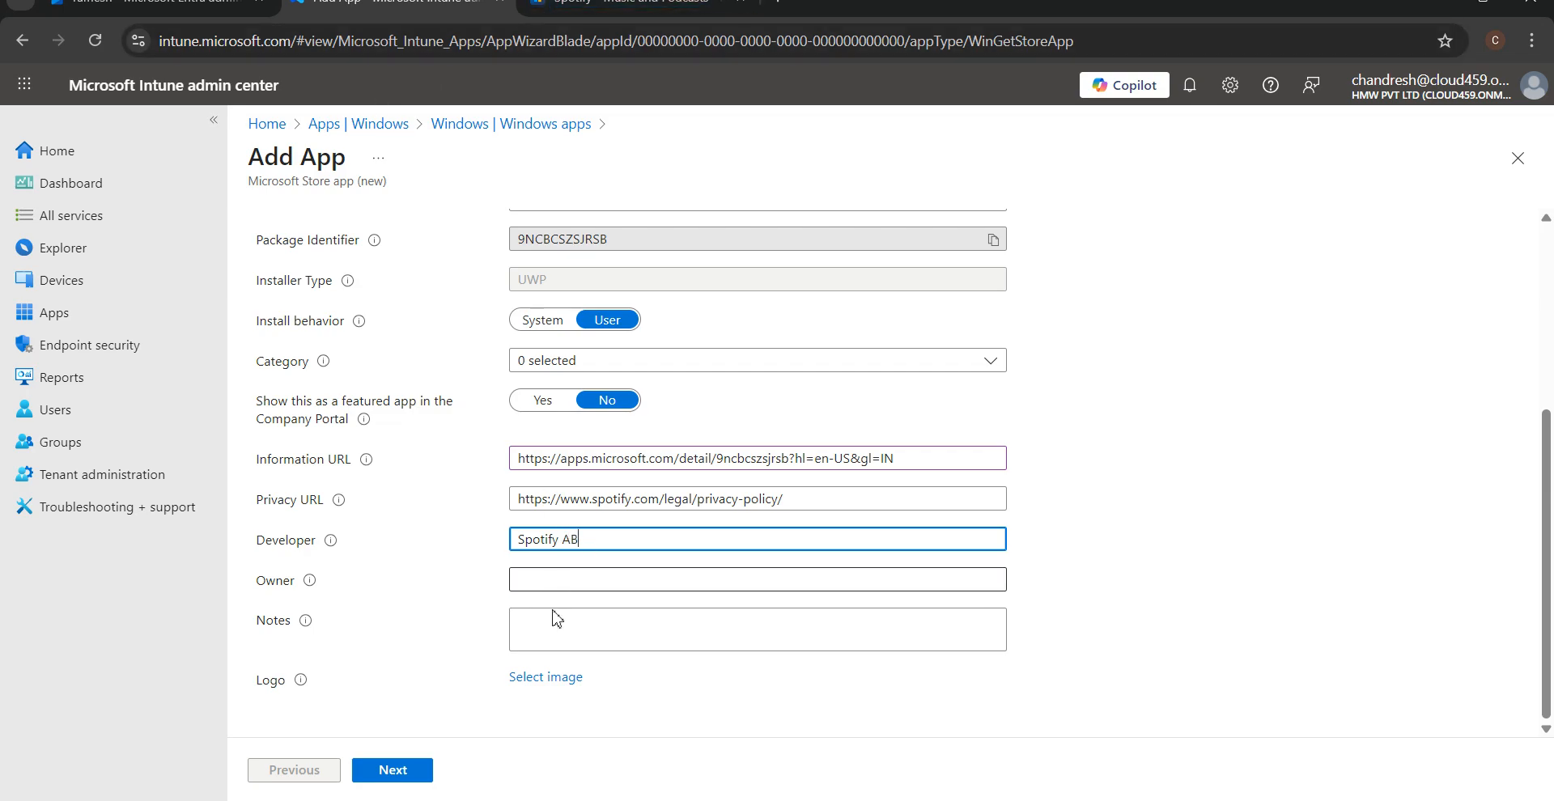
pyautogui.click(405, 766)
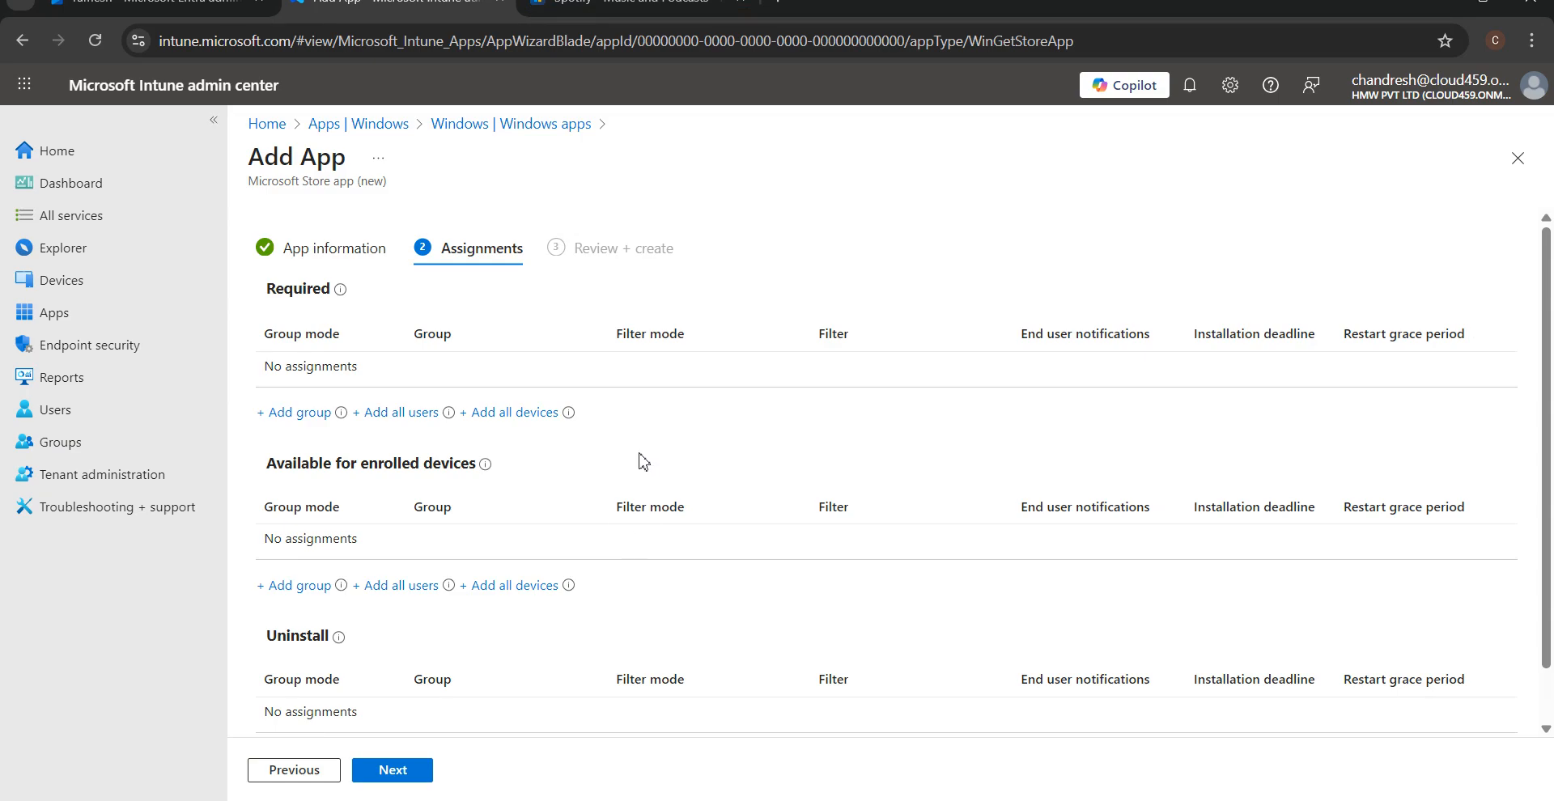
pyautogui.click(1311, 793)
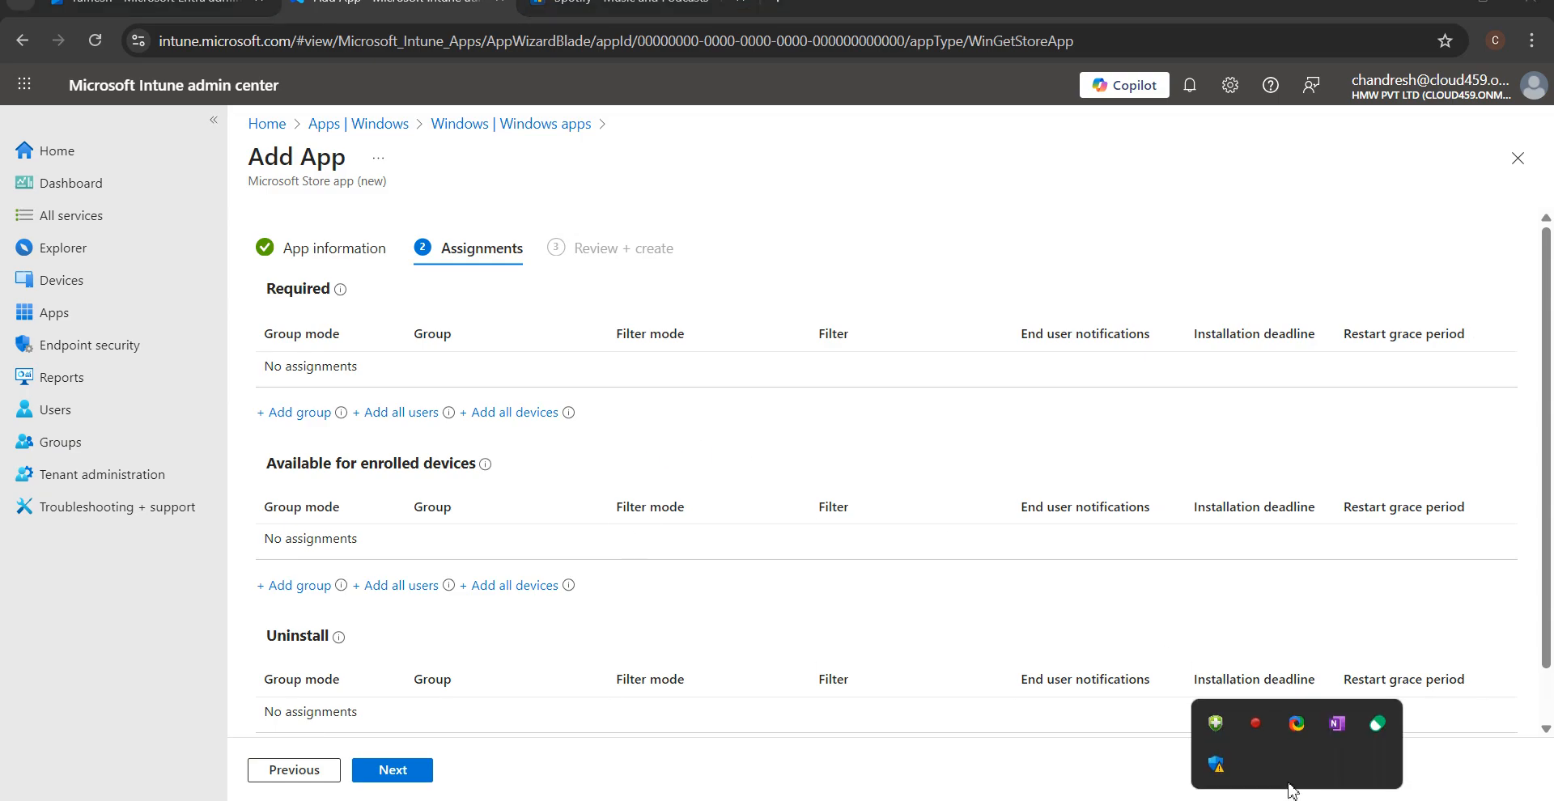
pyautogui.rightClick(1252, 724)
pyautogui.click(1214, 686)
# Switch to the Paint notes, draw a rectangle around the "Assignment" heading and return to the Intune admin center.
pyautogui.moveTo(407, 798)
pyautogui.click(408, 798)
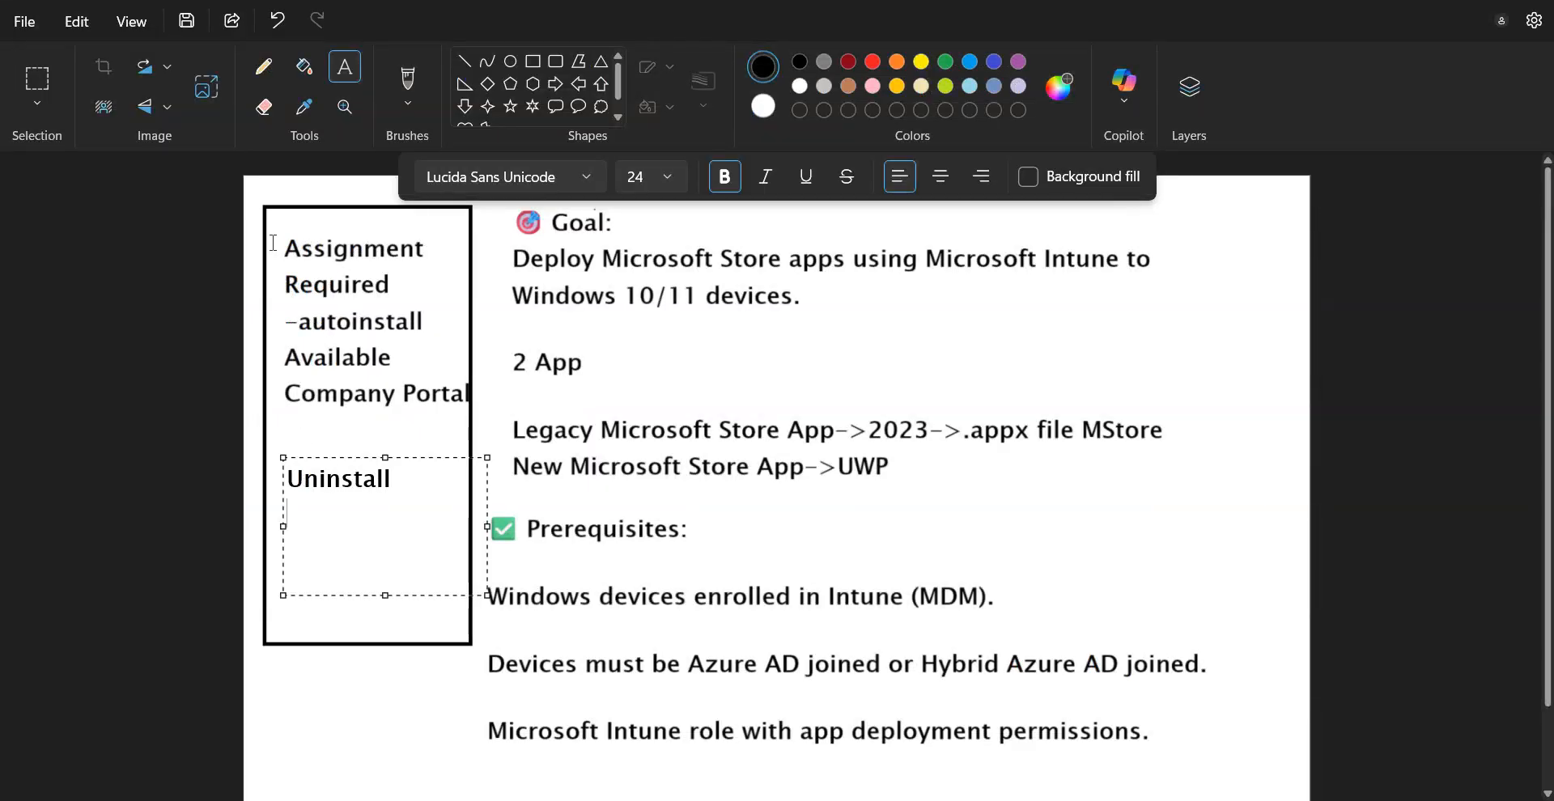
pyautogui.click(532, 62)
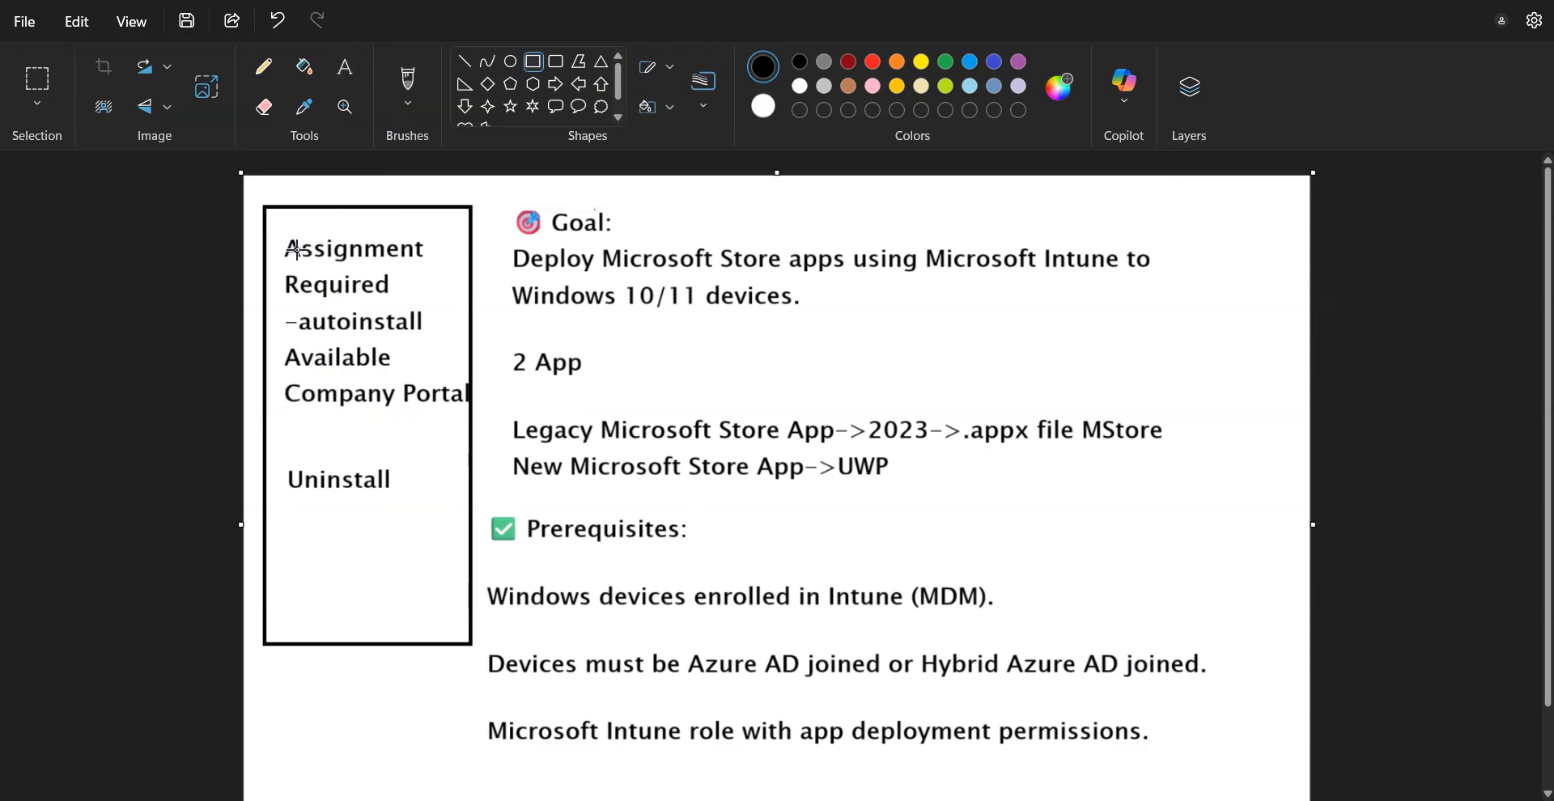
pyautogui.moveTo(274, 225); pyautogui.dragTo(443, 270)
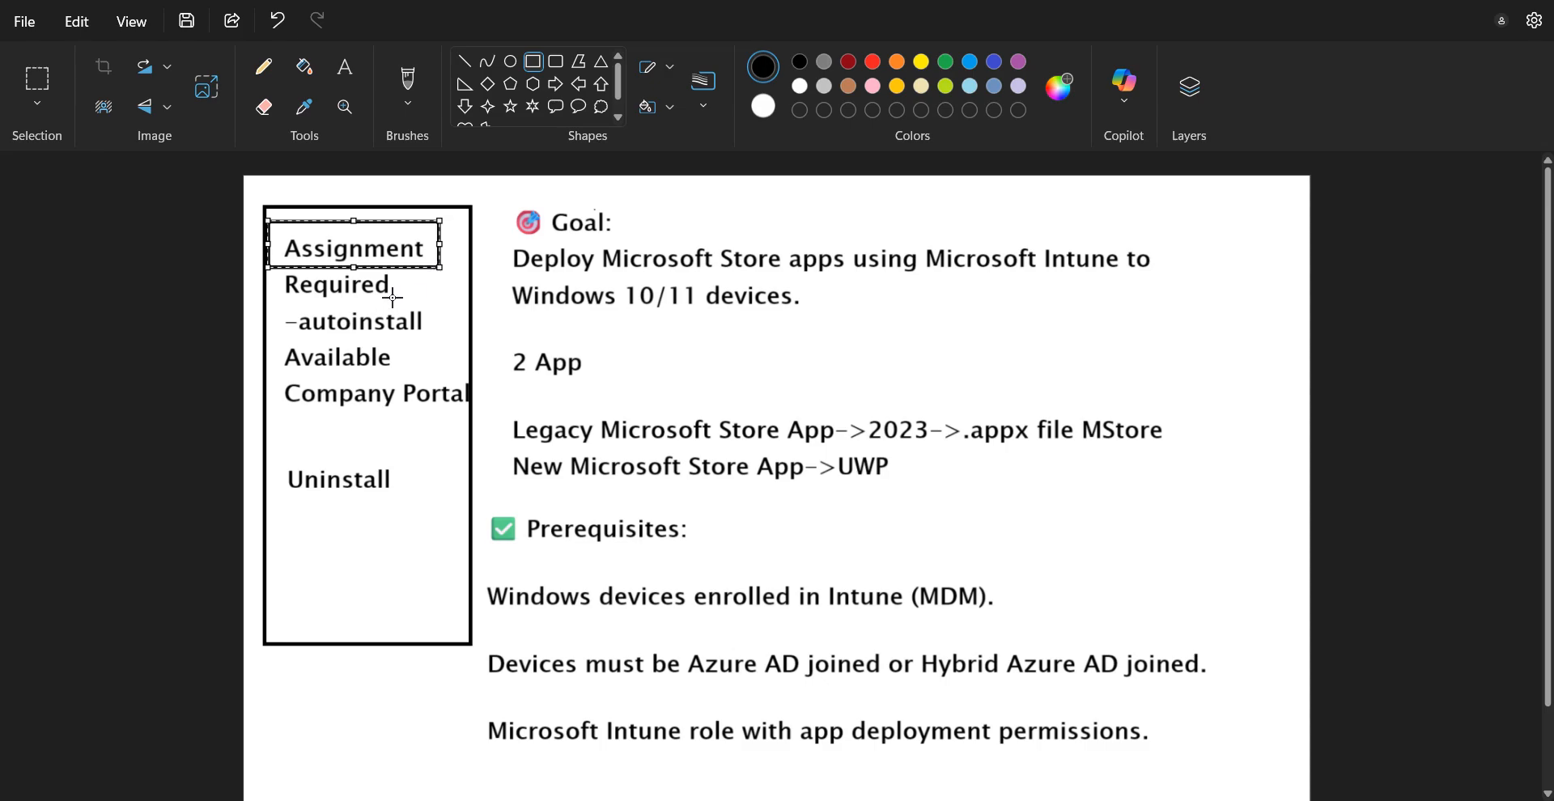
pyautogui.hotkey('alt', 'Tab')
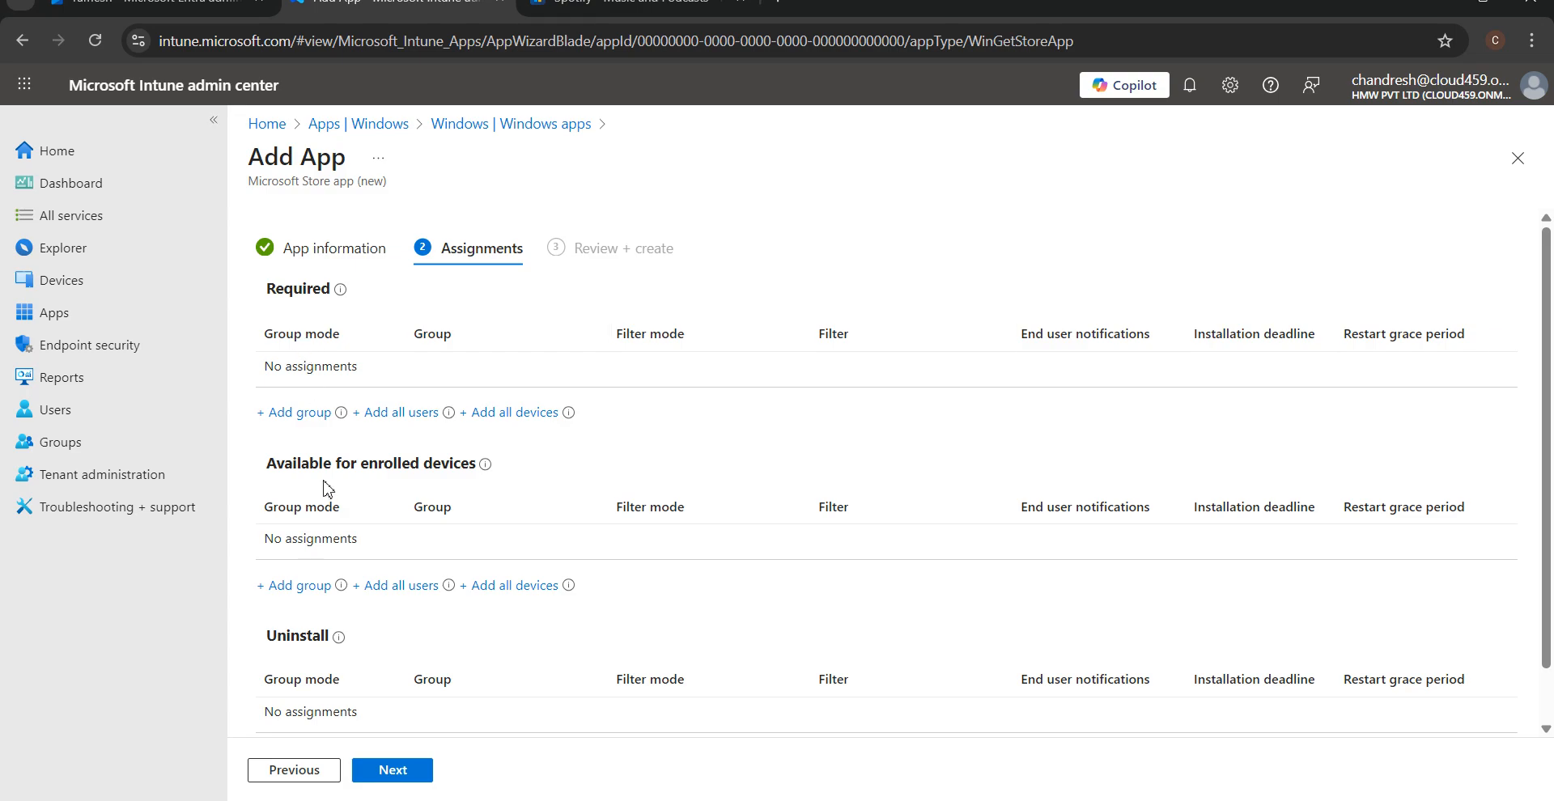
# Read the Required assignment's description, check Apps & features in the WindowsClient virtual machine, and return to the Intune admin center.
pyautogui.moveTo(344, 298)
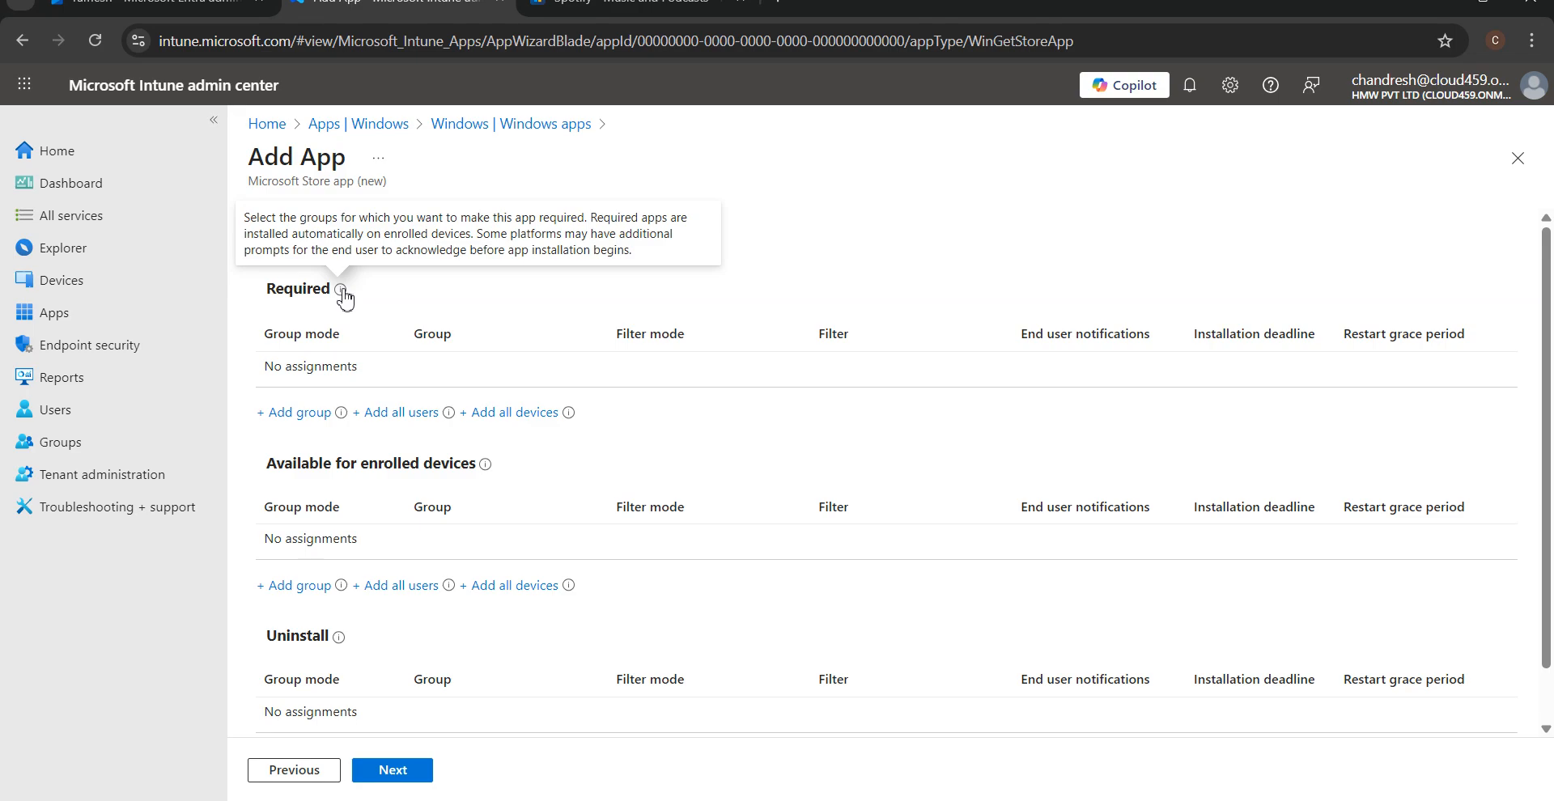
pyautogui.hotkey('alt', 'Tab')
pyautogui.hotkey('alt', 'Tab')
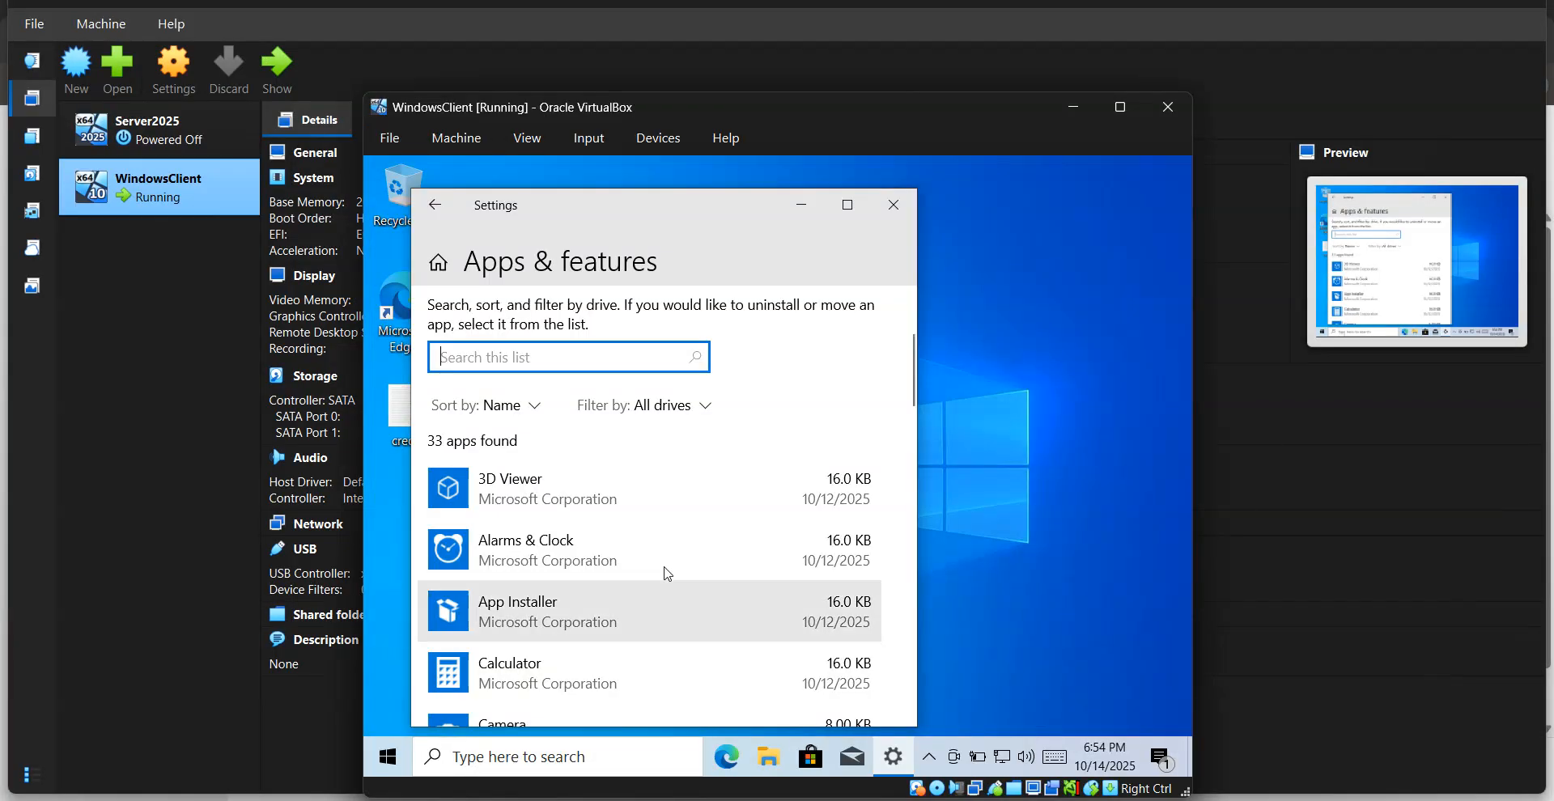
pyautogui.moveTo(971, 121); pyautogui.dragTo(874, 117)
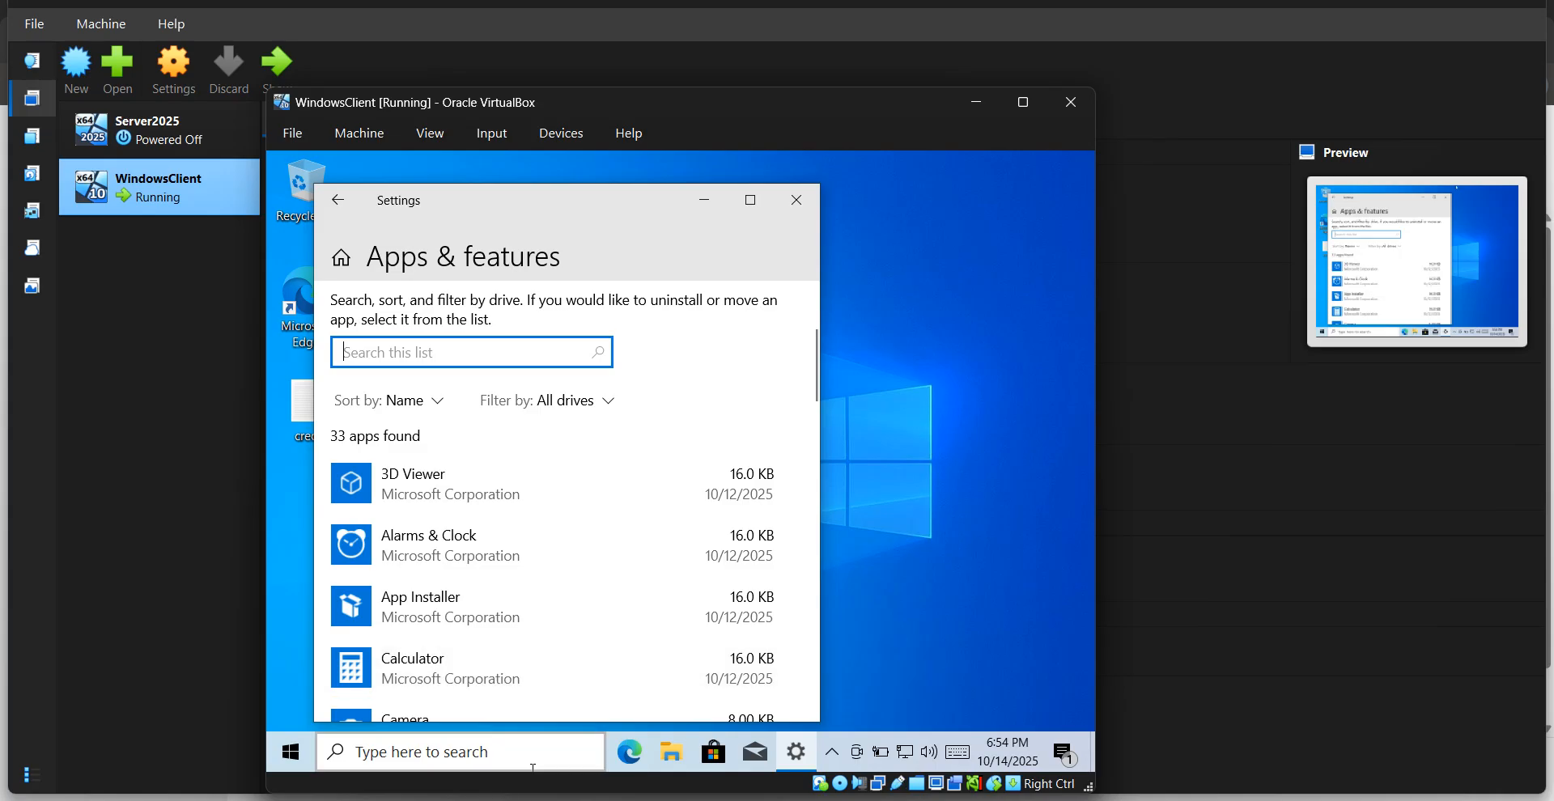
pyautogui.click(553, 800)
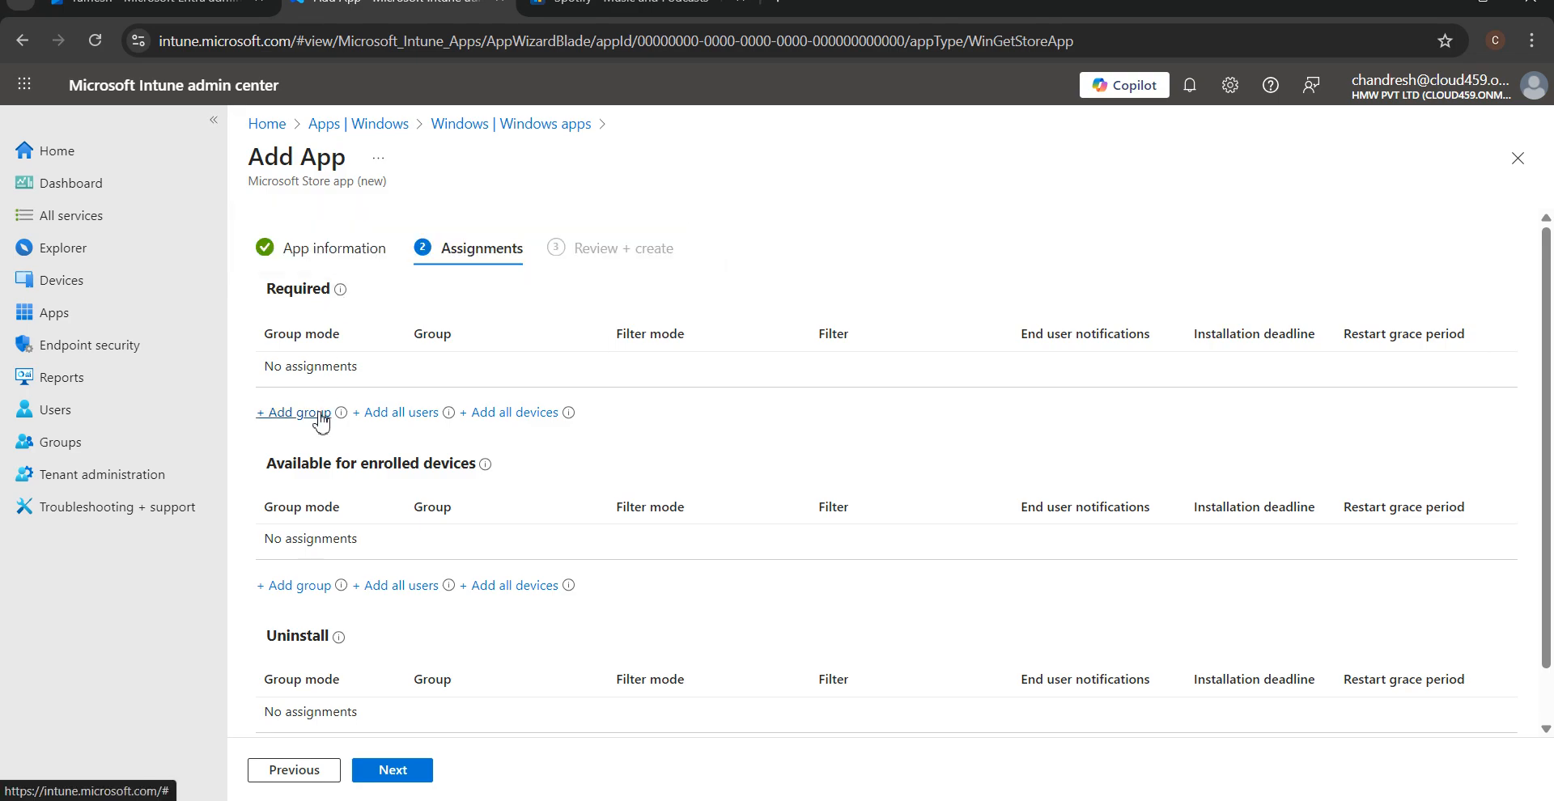
pyautogui.click(377, 412)
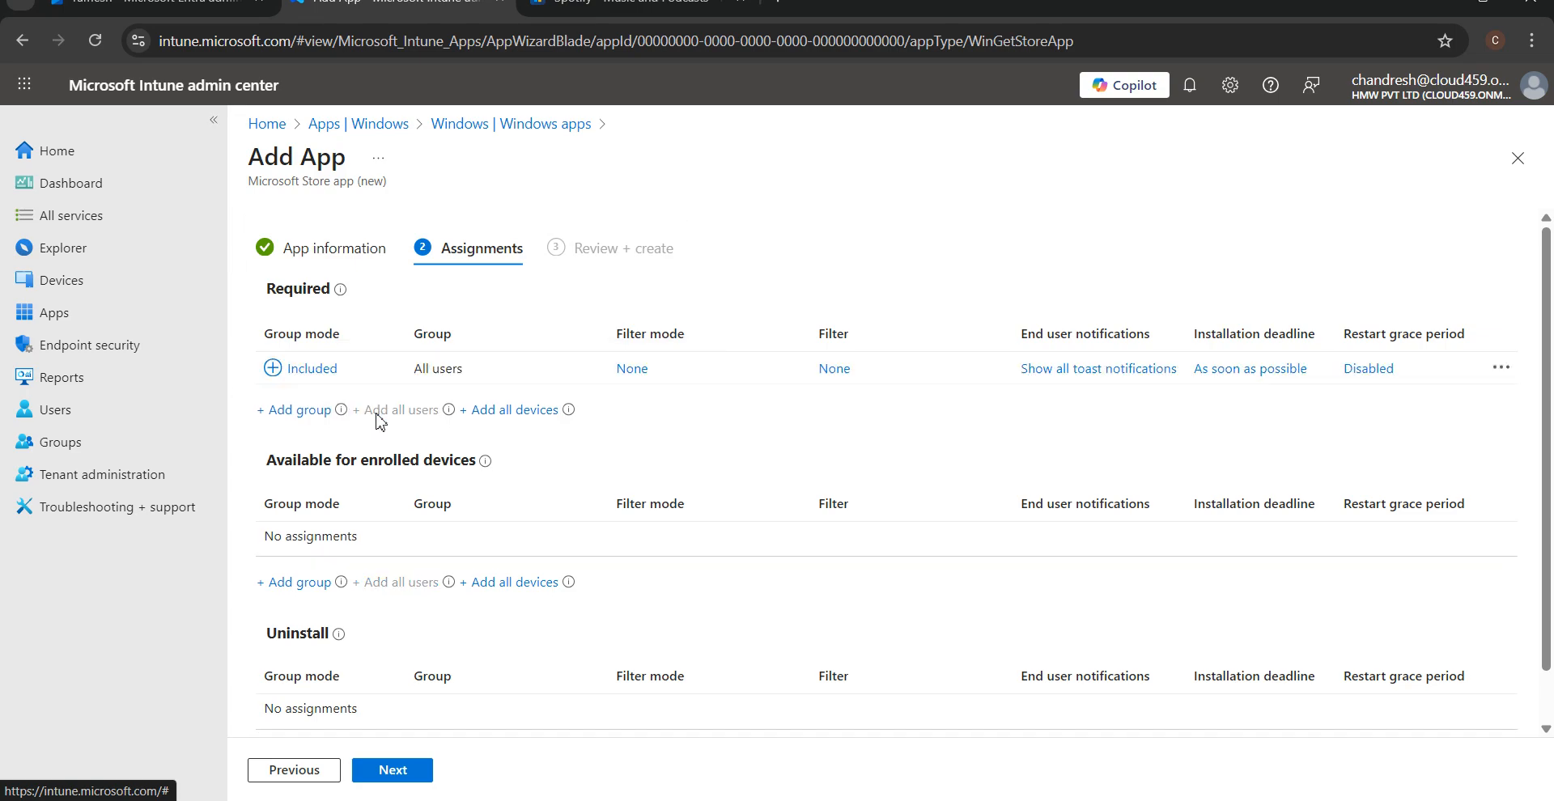
pyautogui.click(277, 376)
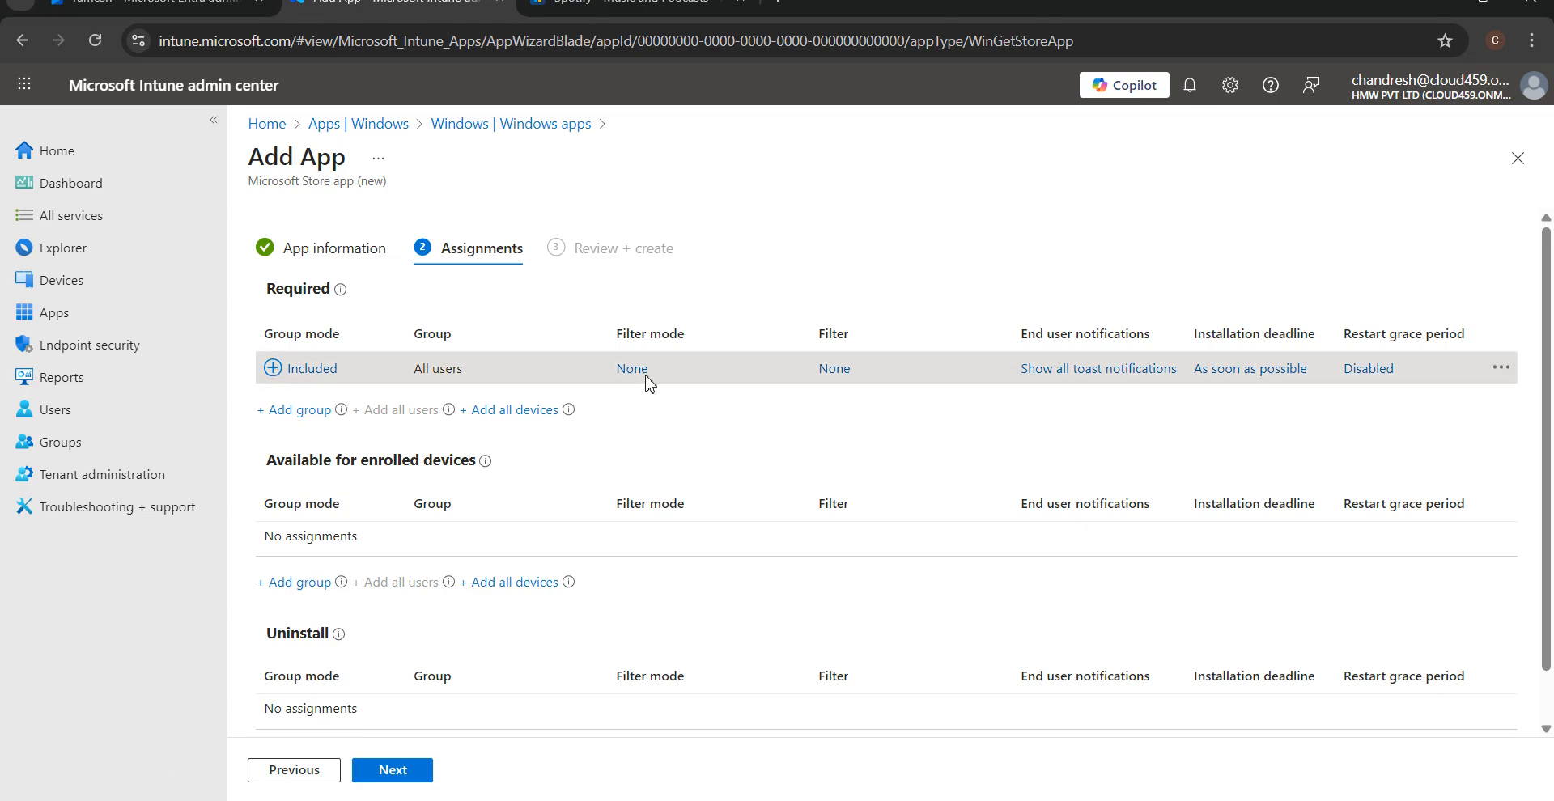
pyautogui.click(1499, 369)
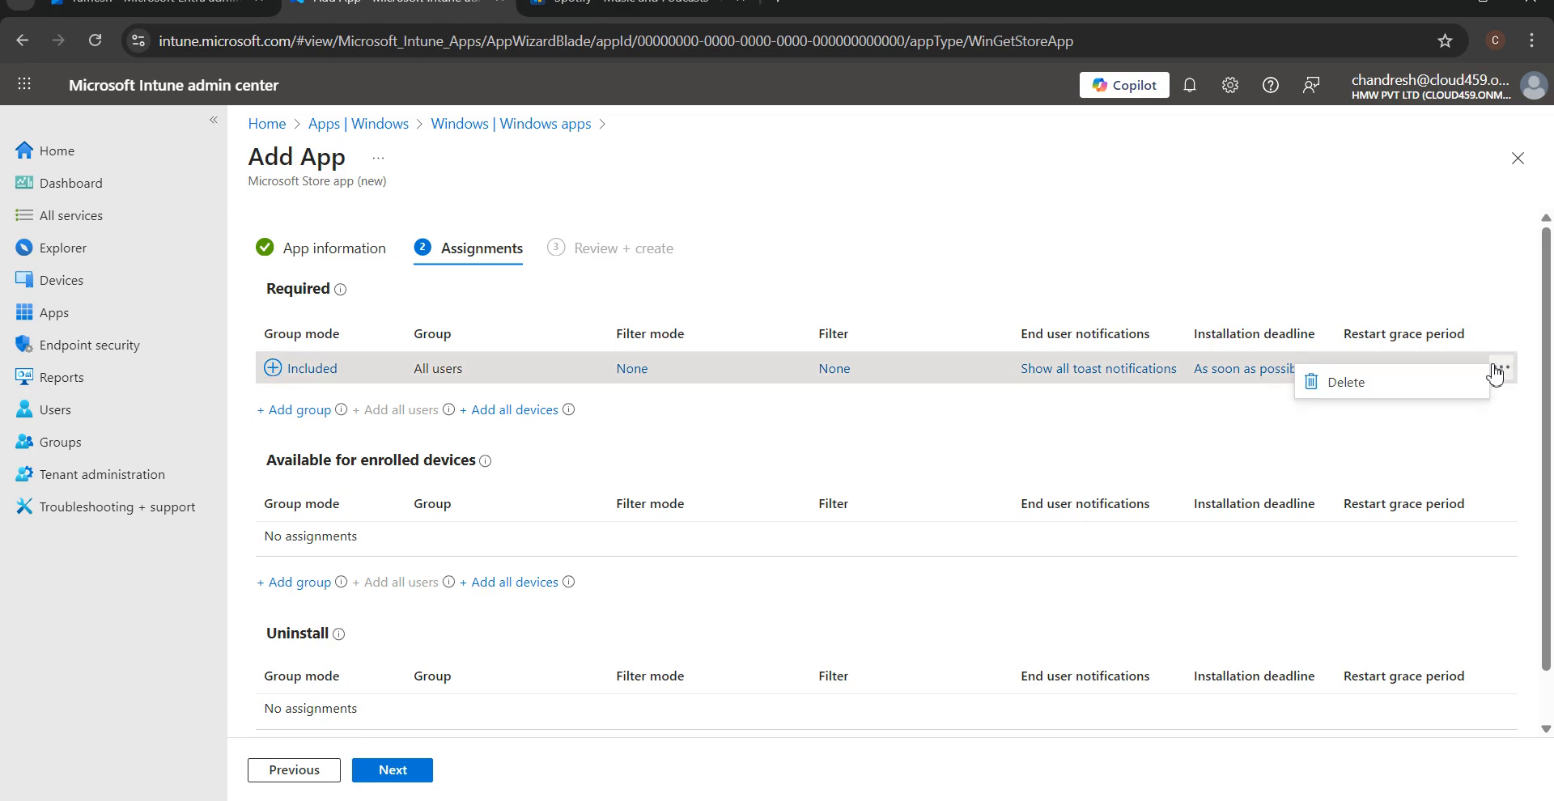
pyautogui.click(1367, 388)
# Open group selection for the Required assignment, switch to the Entra admin center, review its Microsoft 365 and security groups, and open Autopilot-Intune.
pyautogui.click(301, 412)
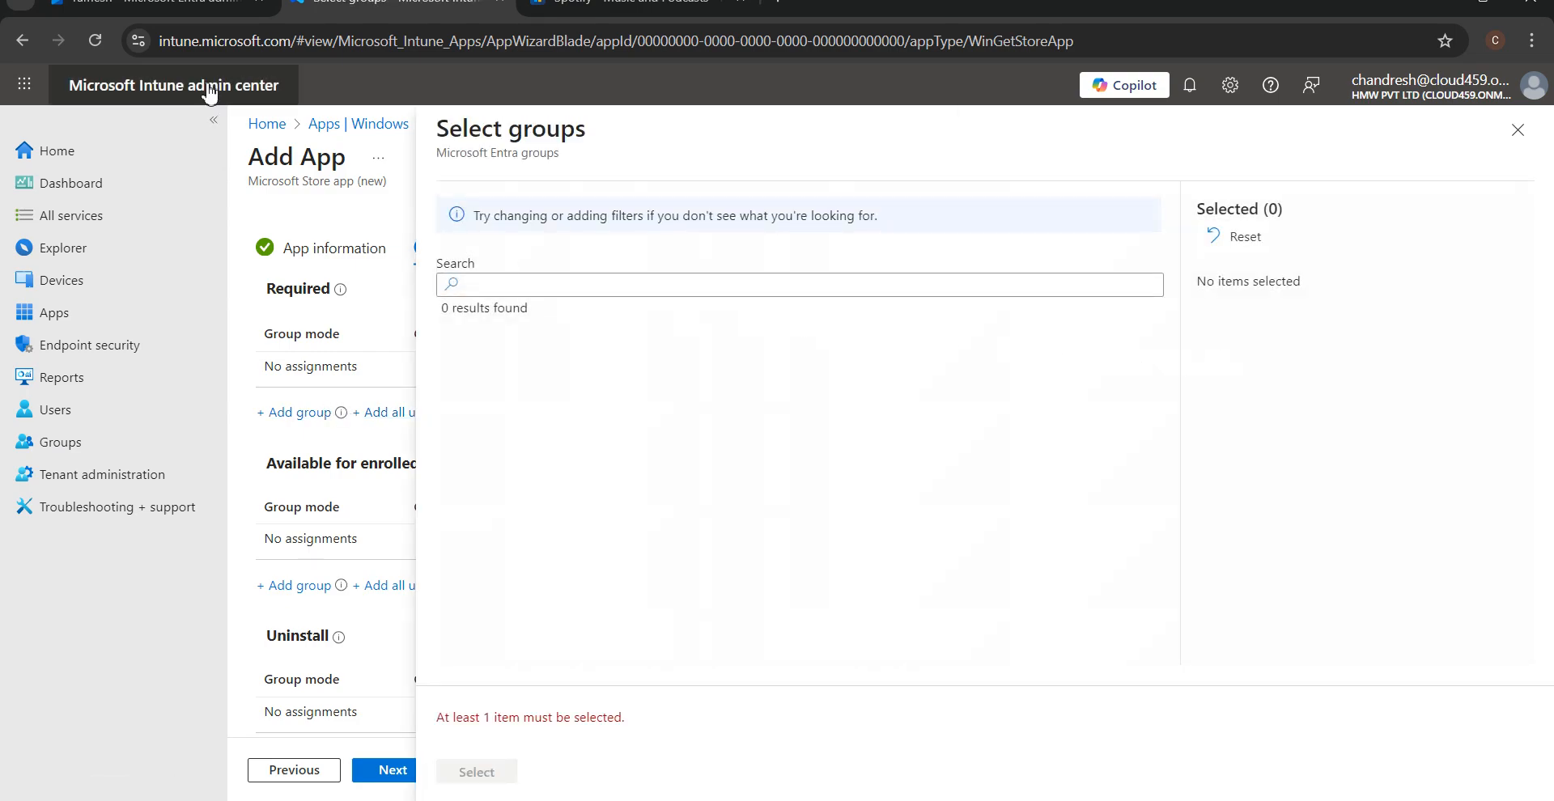
pyautogui.click(154, 4)
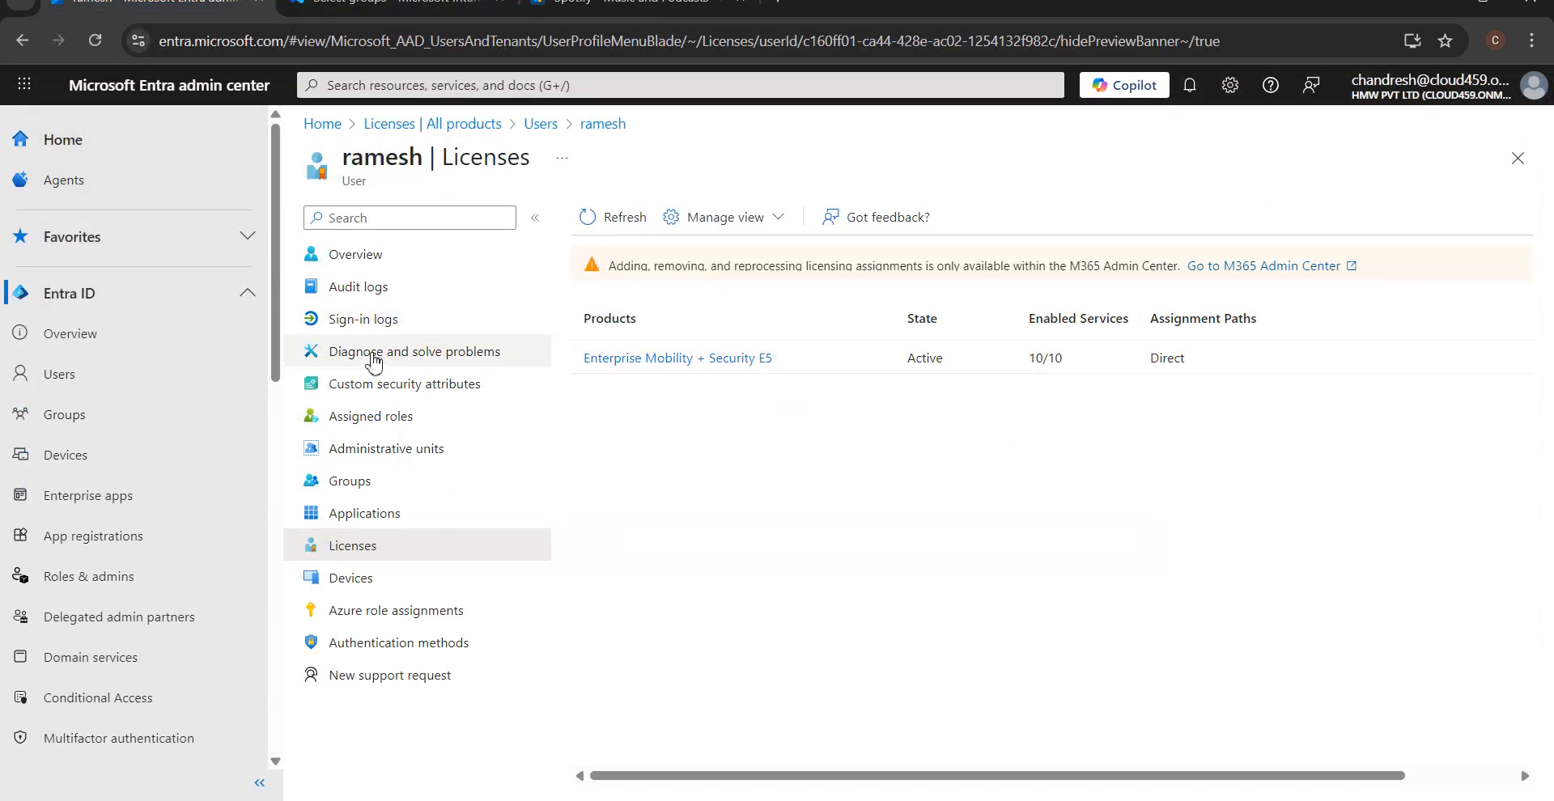
pyautogui.click(69, 410)
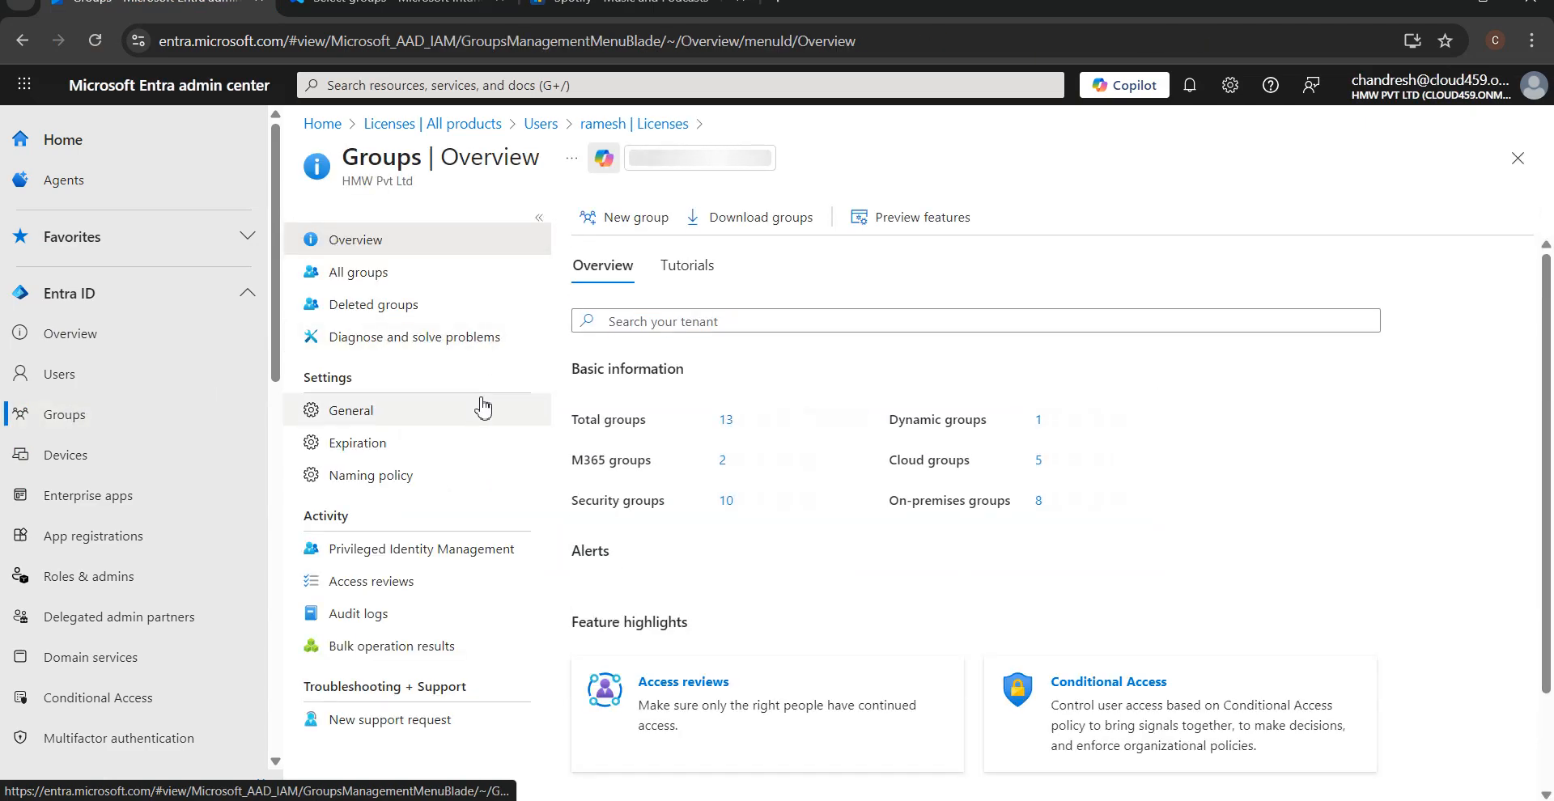
pyautogui.click(723, 461)
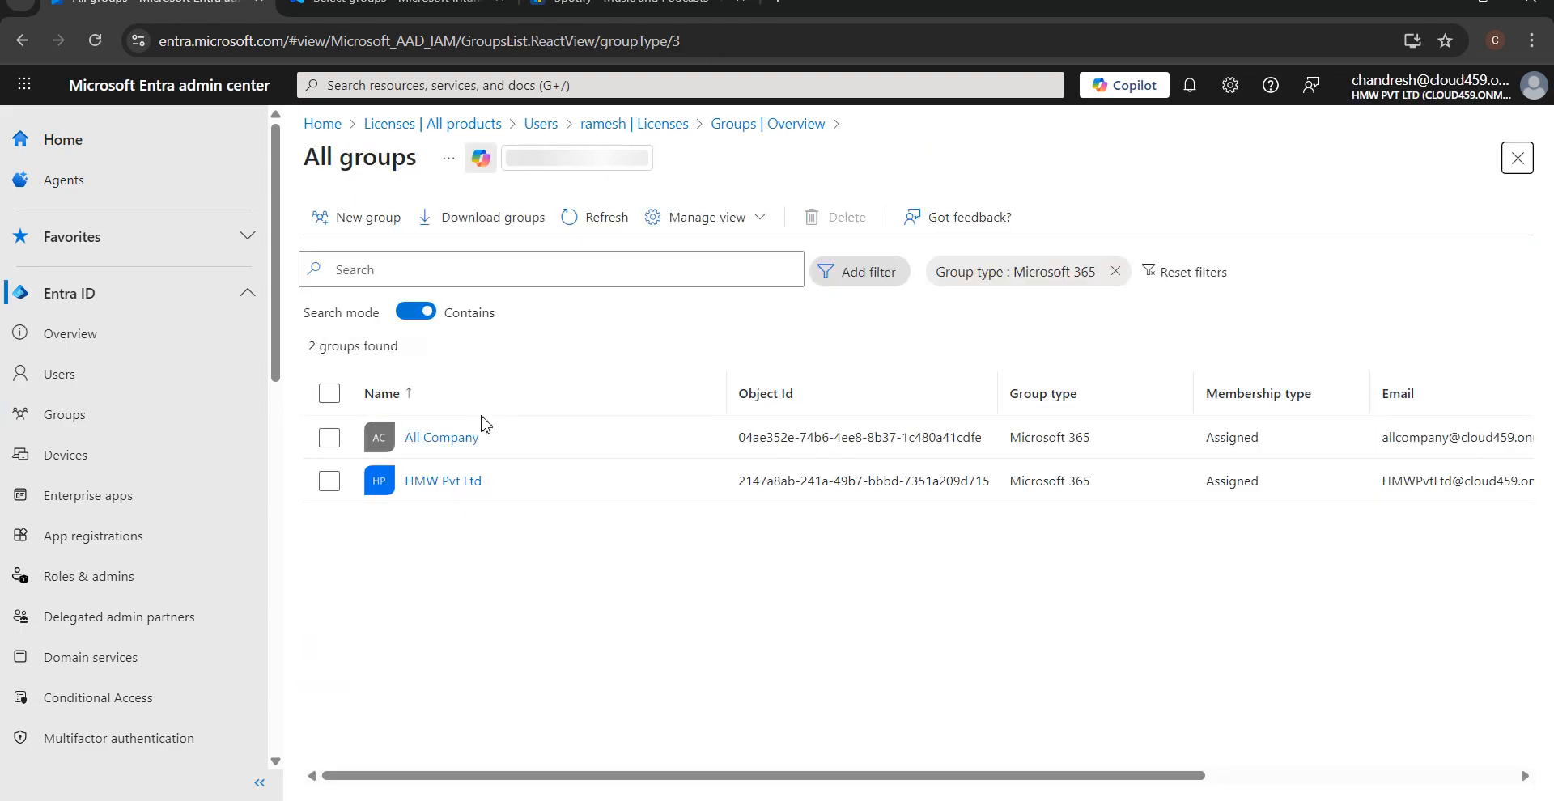
pyautogui.click(32, 51)
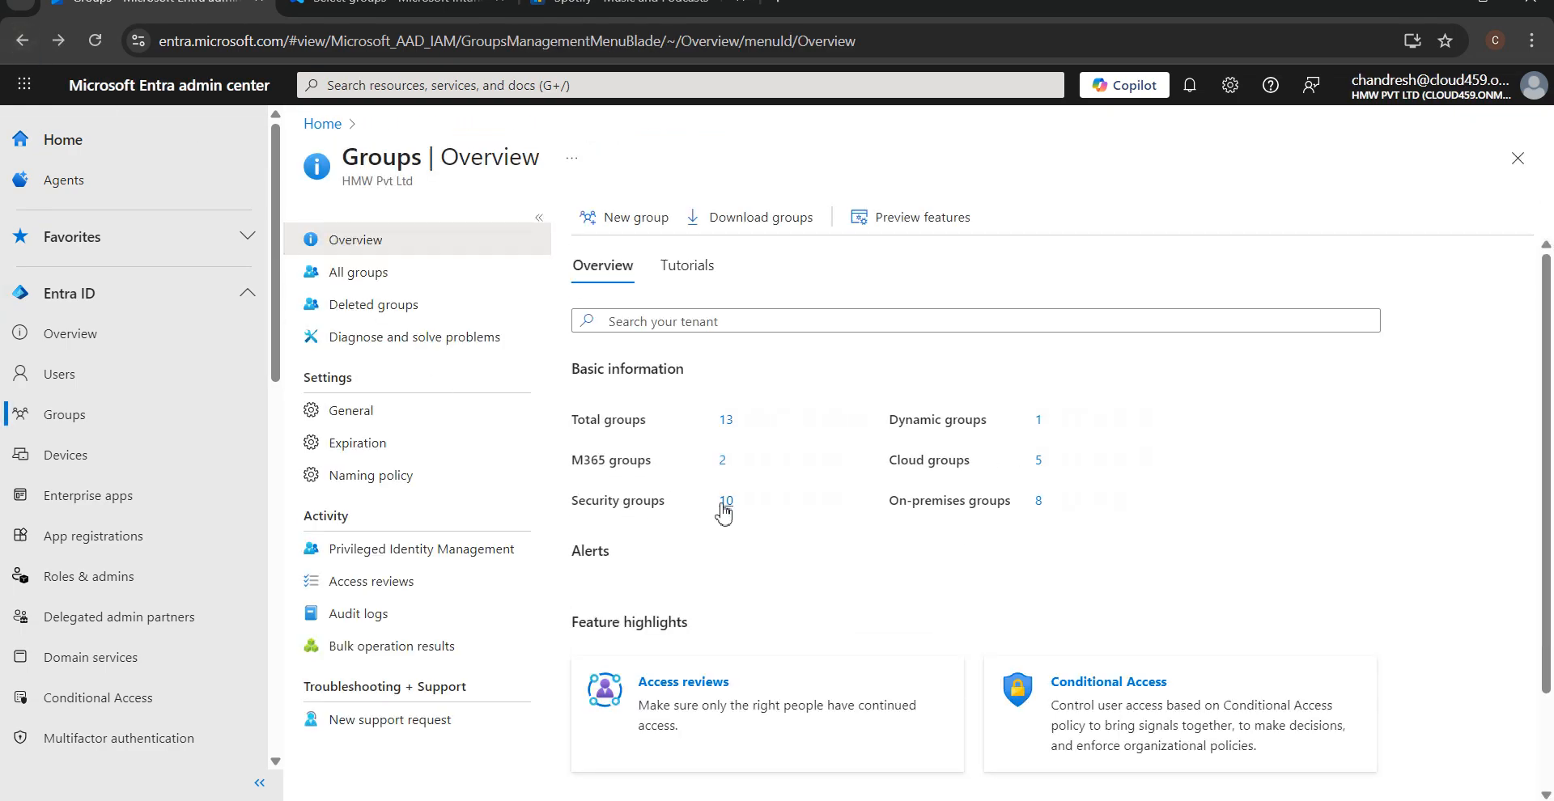
pyautogui.click(725, 501)
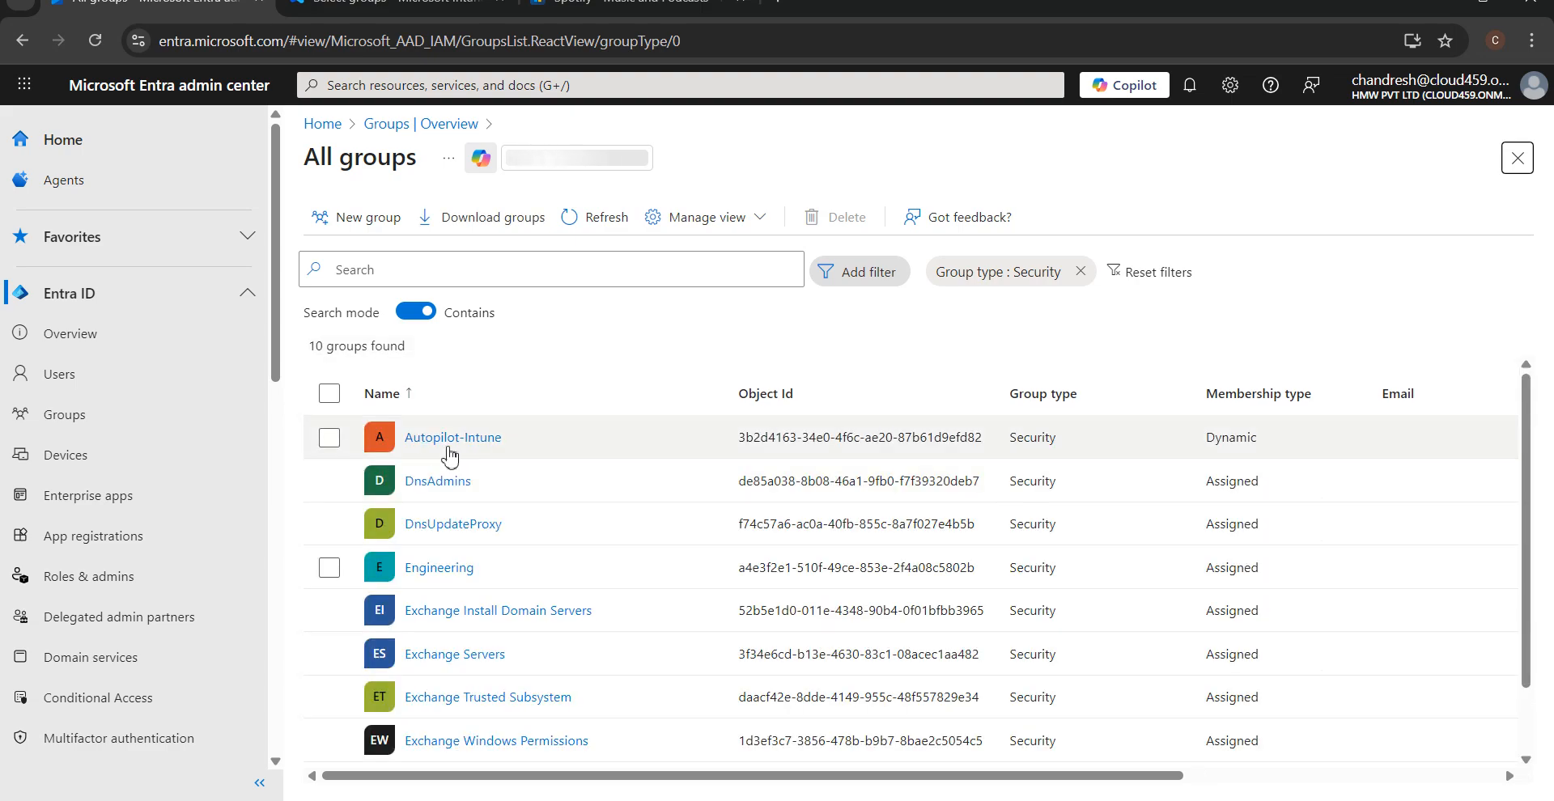
pyautogui.click(453, 437)
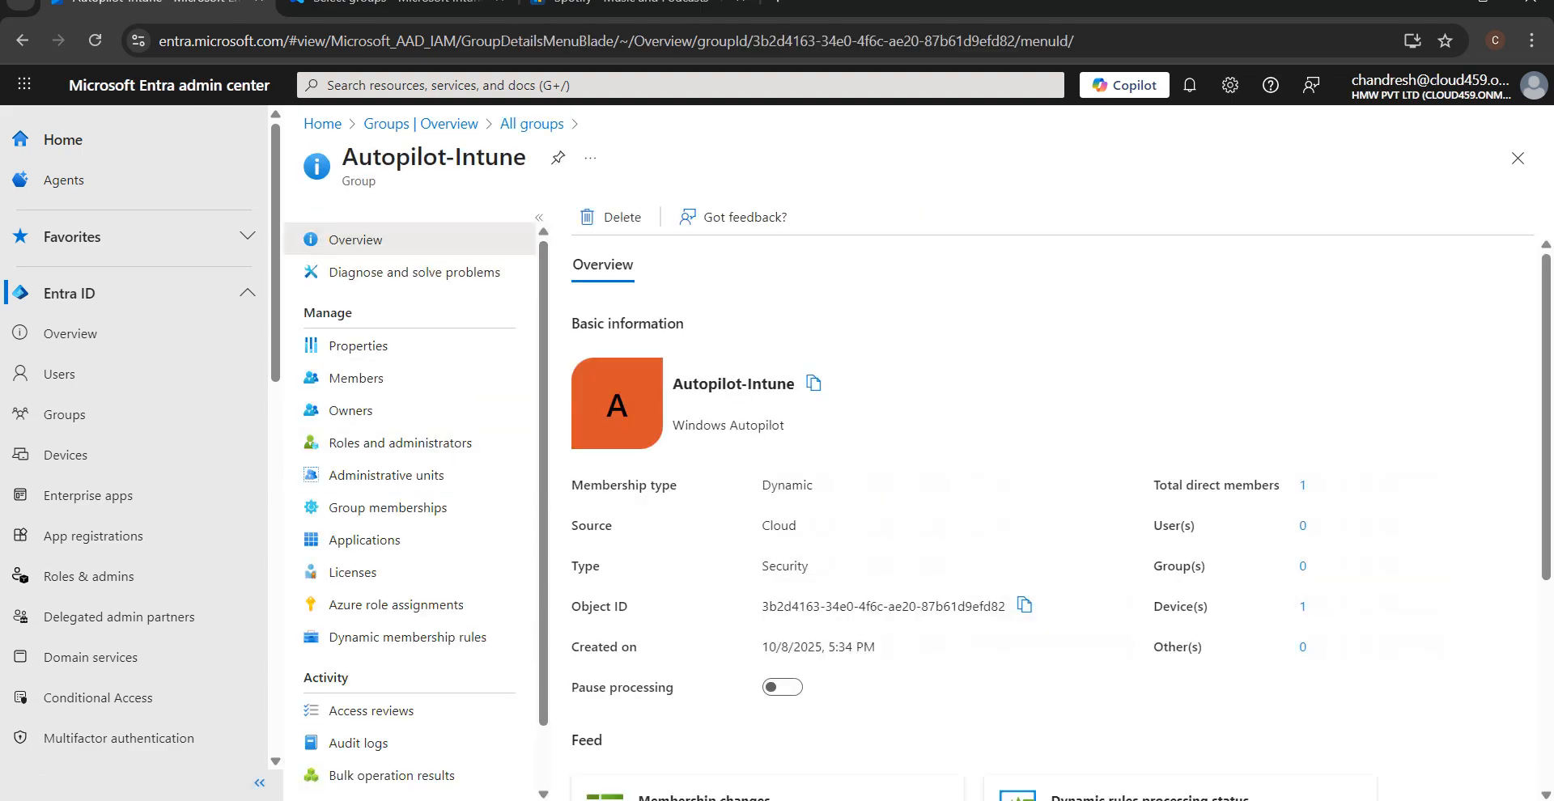
# Bring up the WindowsClient virtual machine's Apps & features list, shift its window aside and return to the Entra admin center.
pyautogui.moveTo(497, 800)
pyautogui.click(497, 728)
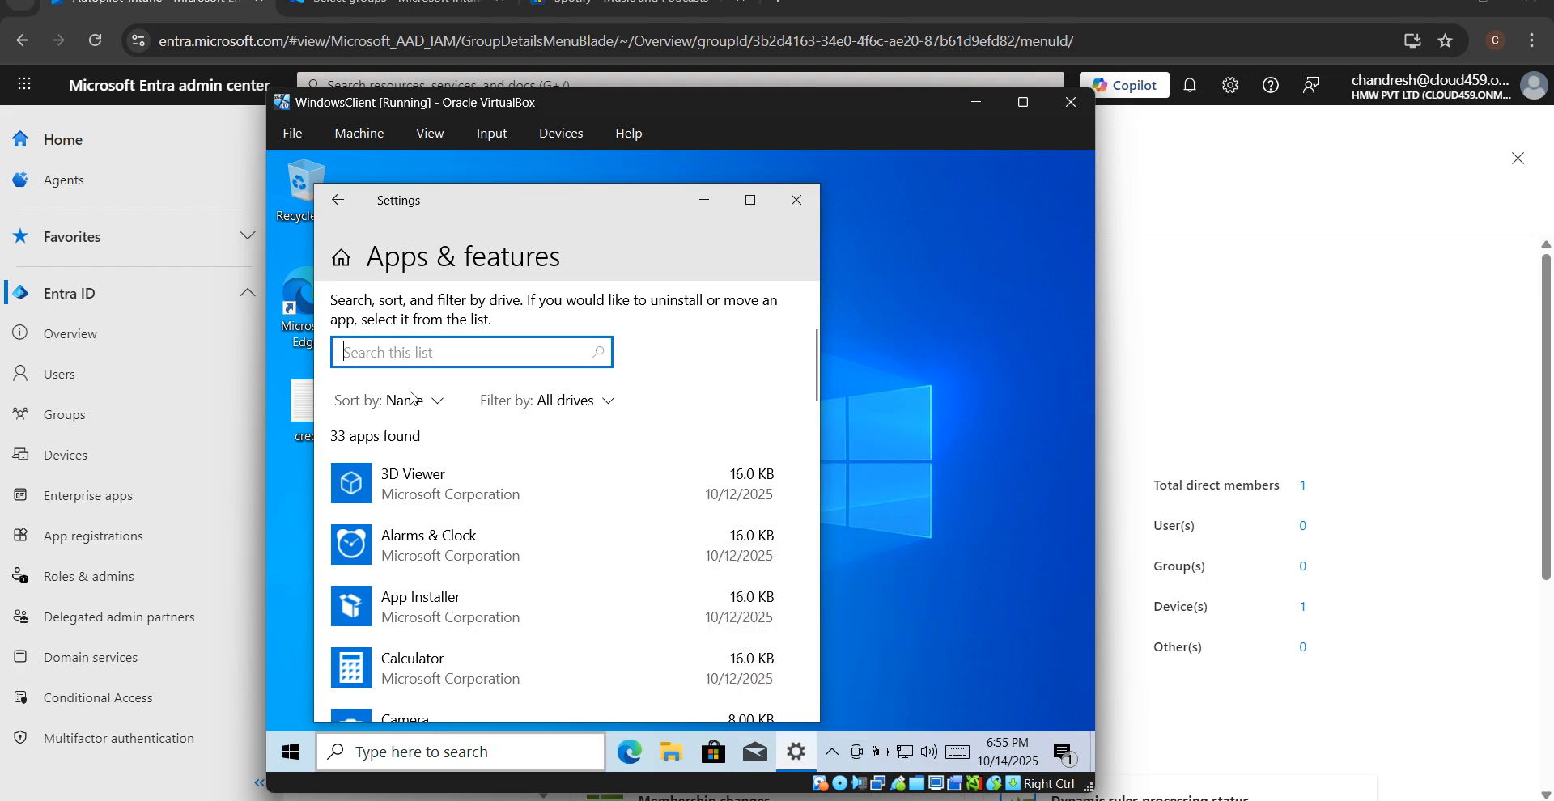
pyautogui.rightClick(415, 358)
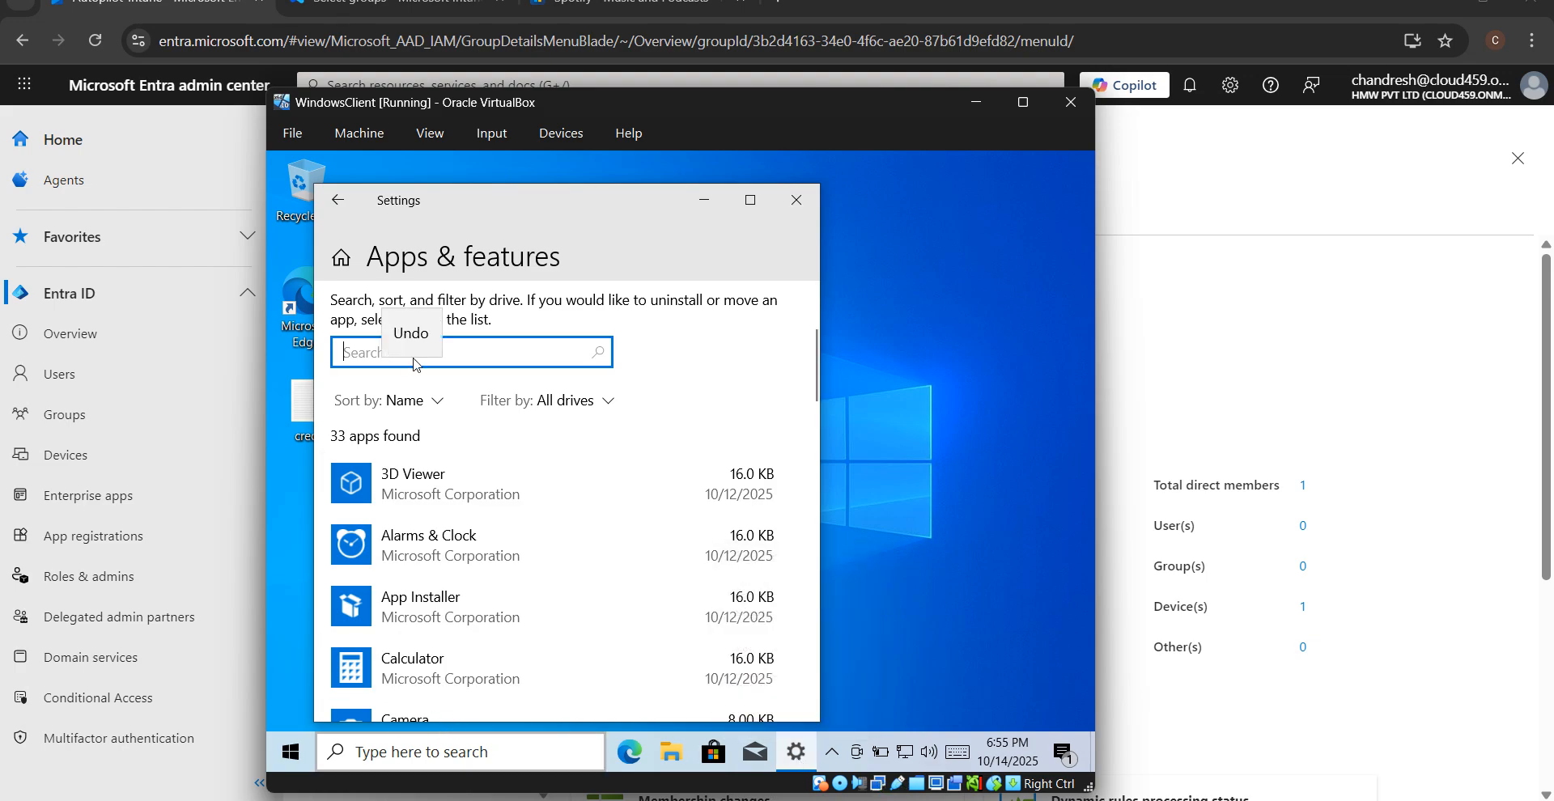
pyautogui.click(501, 360)
pyautogui.moveTo(914, 110); pyautogui.dragTo(1045, 106)
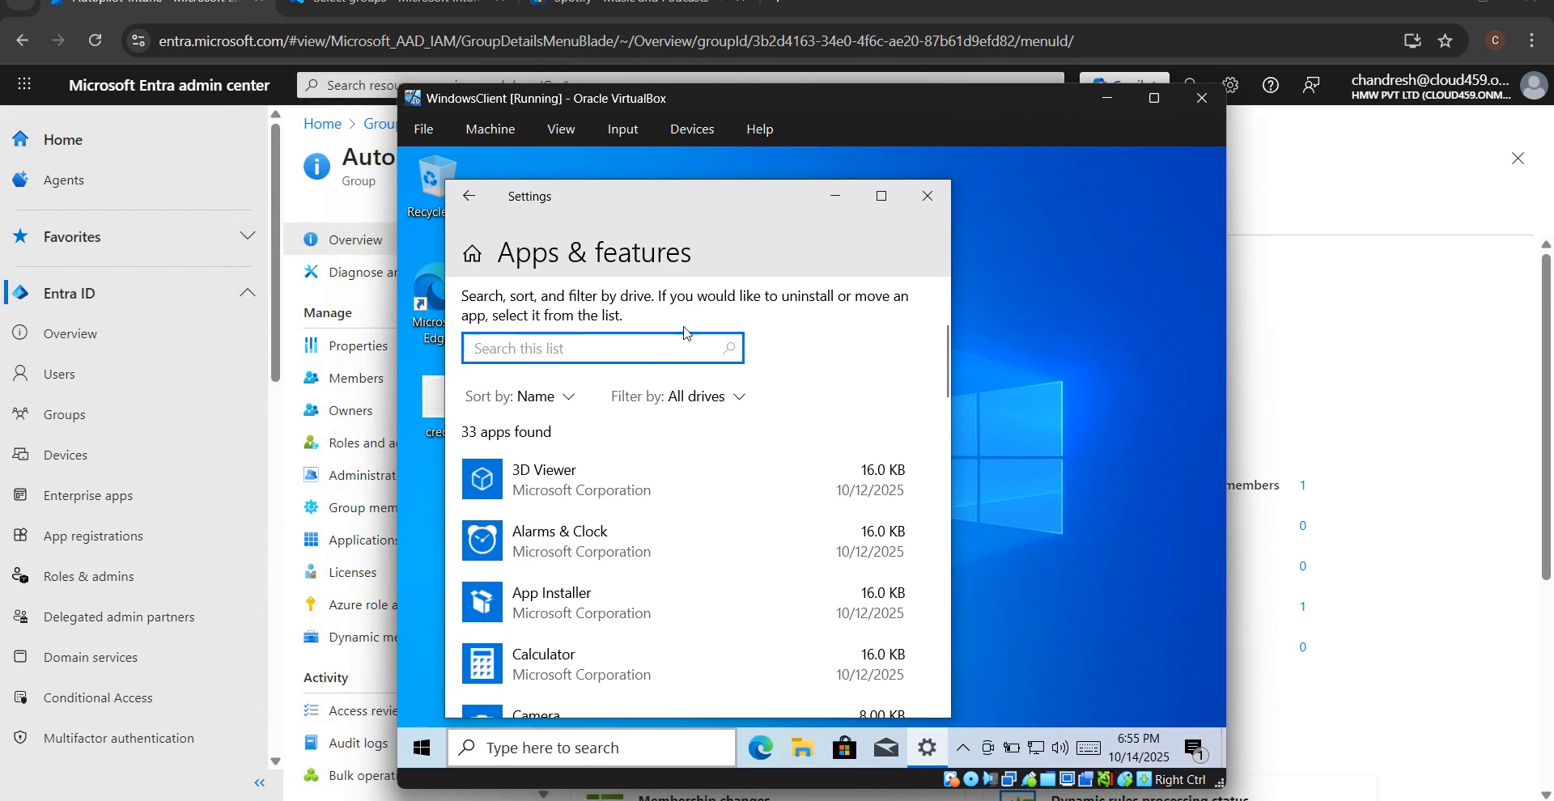
pyautogui.rightClick(596, 348)
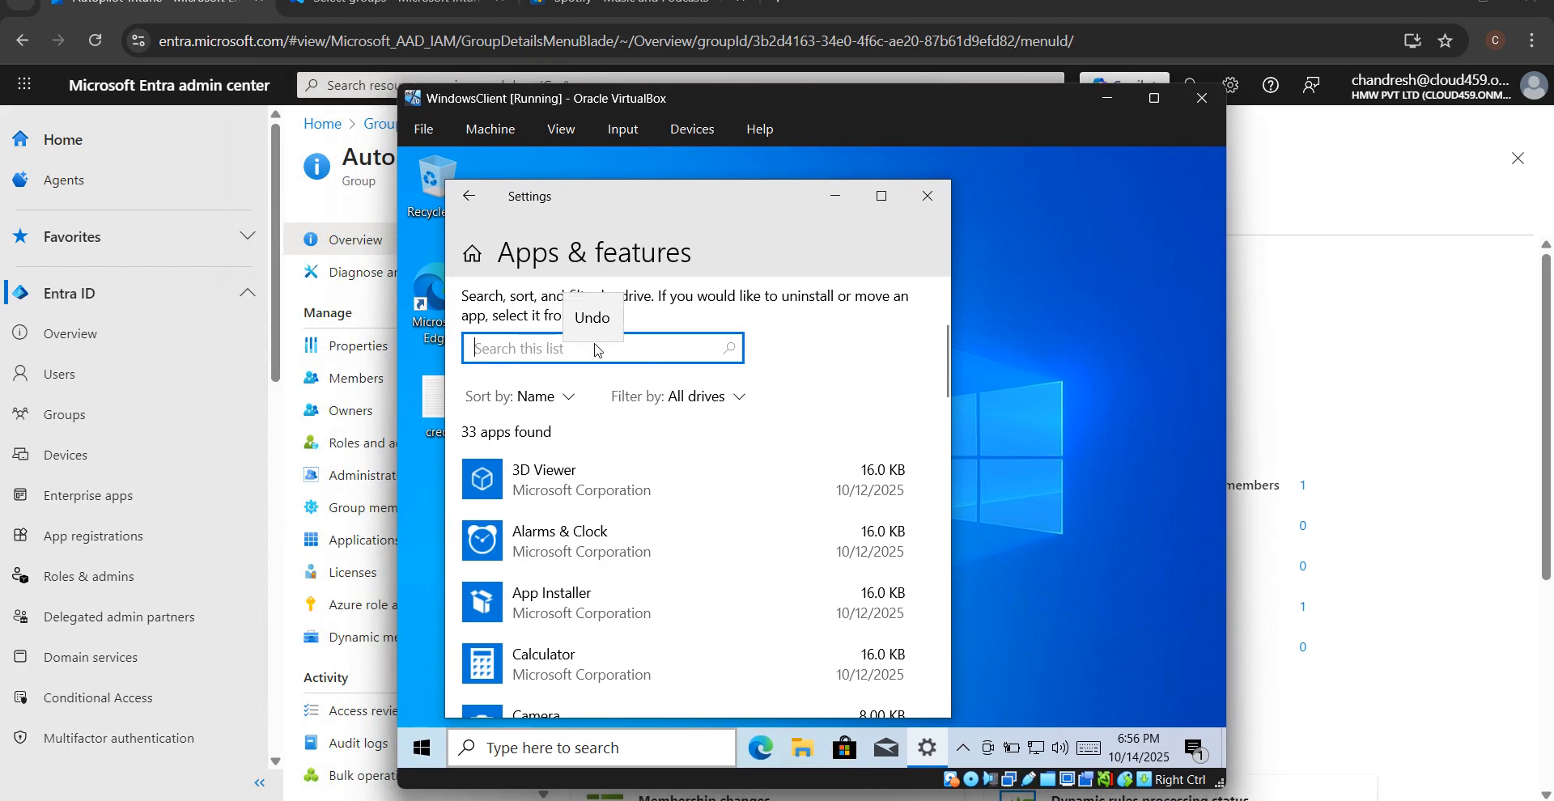
pyautogui.click(364, 799)
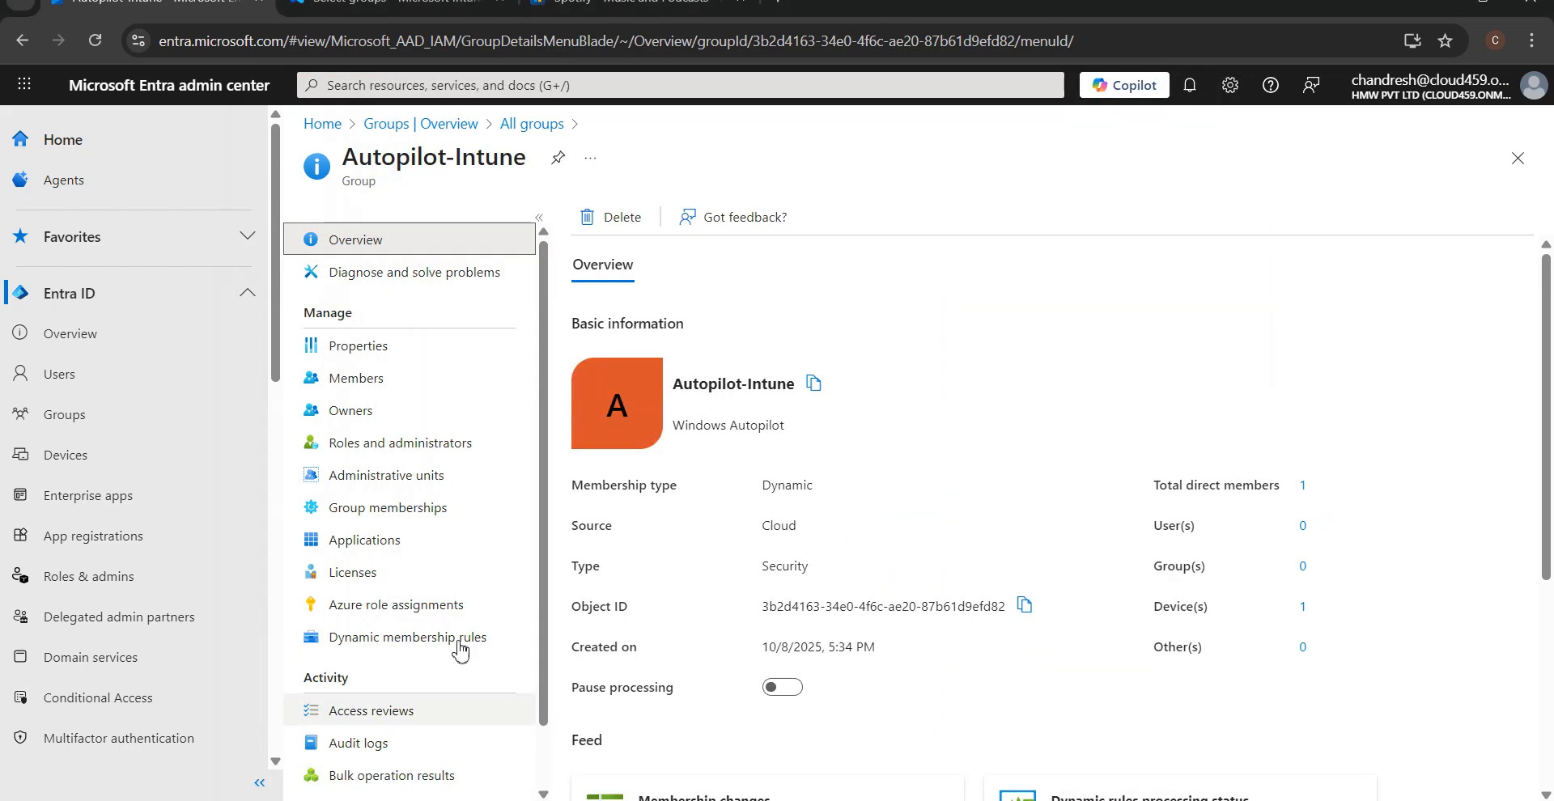
# Copy the Autopilot-Intune group's name, return to the Intune admin center and add that group to the app's Required assignments.
pyautogui.click(816, 385)
pyautogui.click(478, 2)
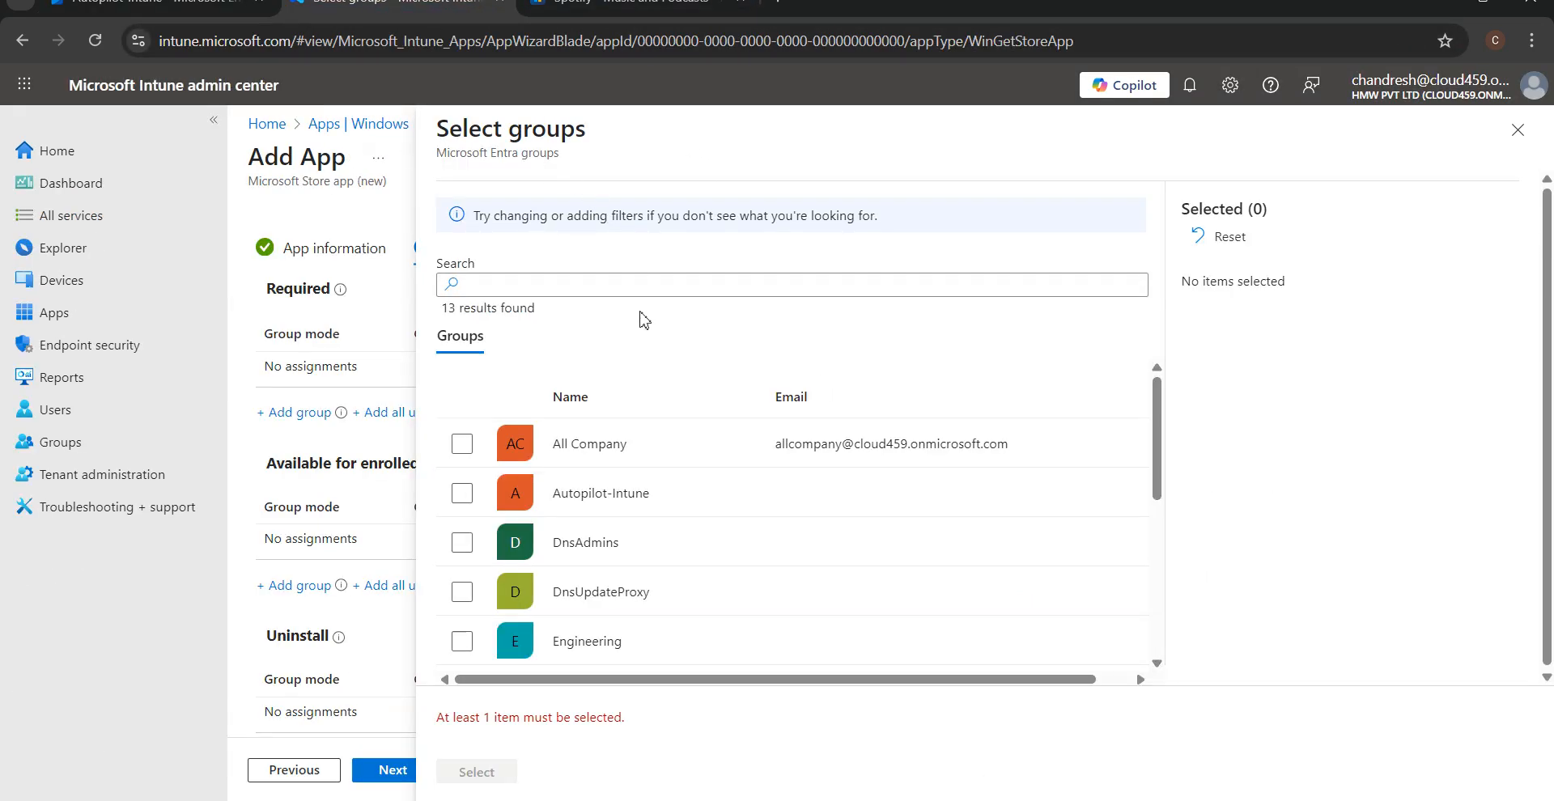
pyautogui.click(461, 497)
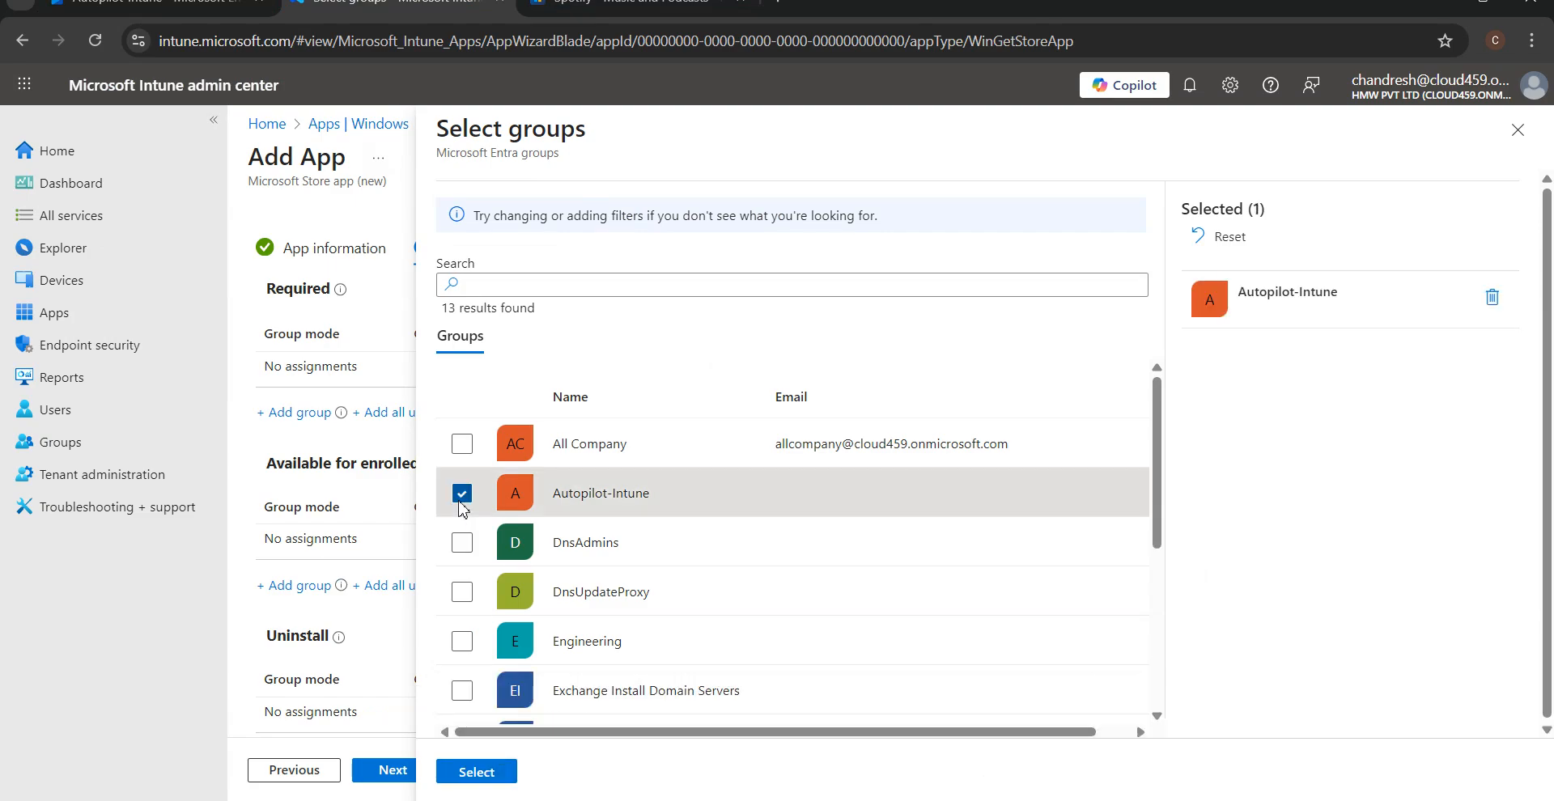
pyautogui.moveTo(1163, 525); pyautogui.dragTo(1165, 647)
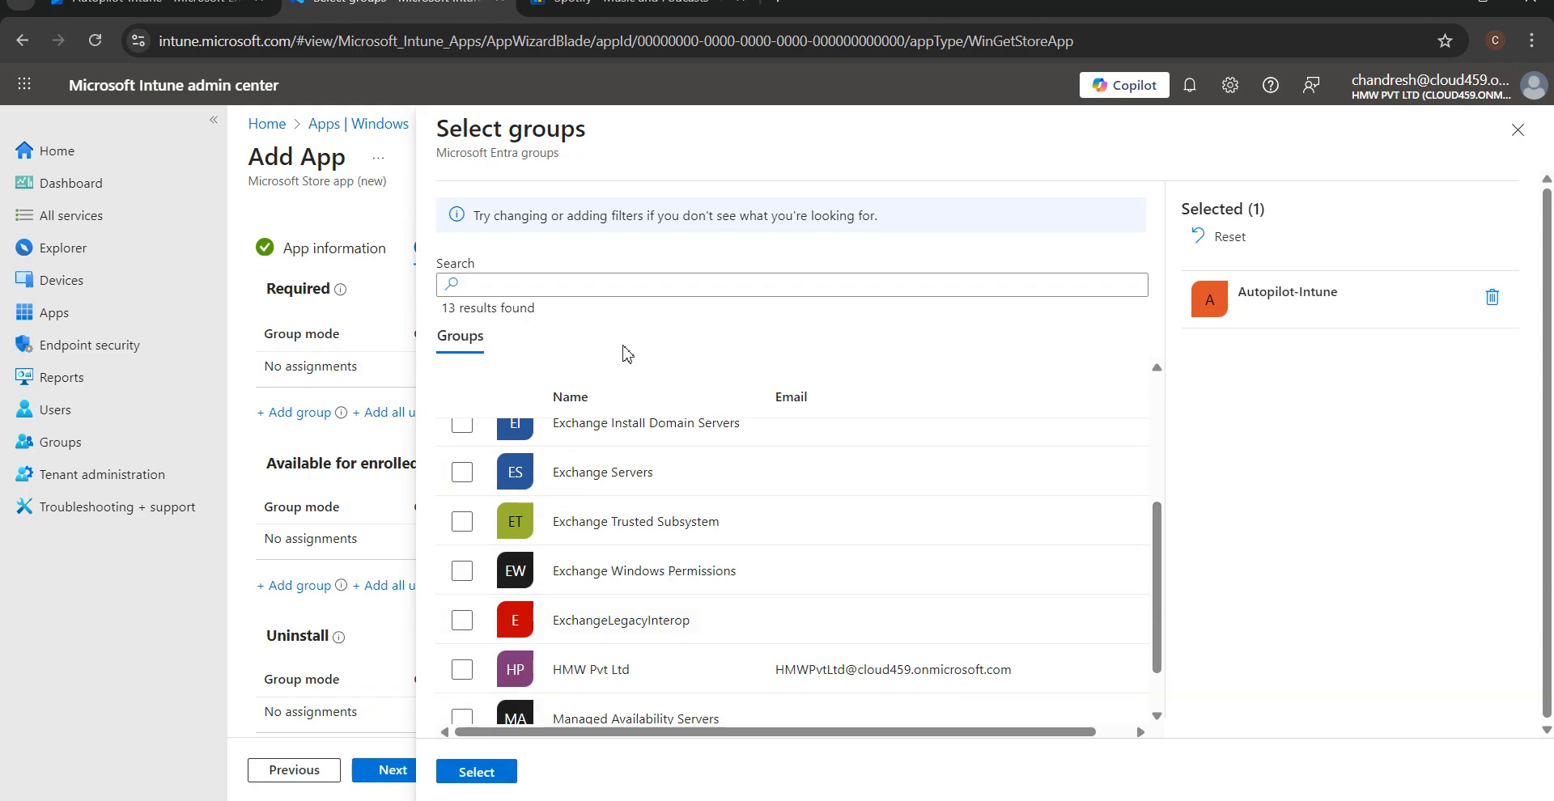
pyautogui.click(499, 774)
pyautogui.scroll(-1, 445, 620)
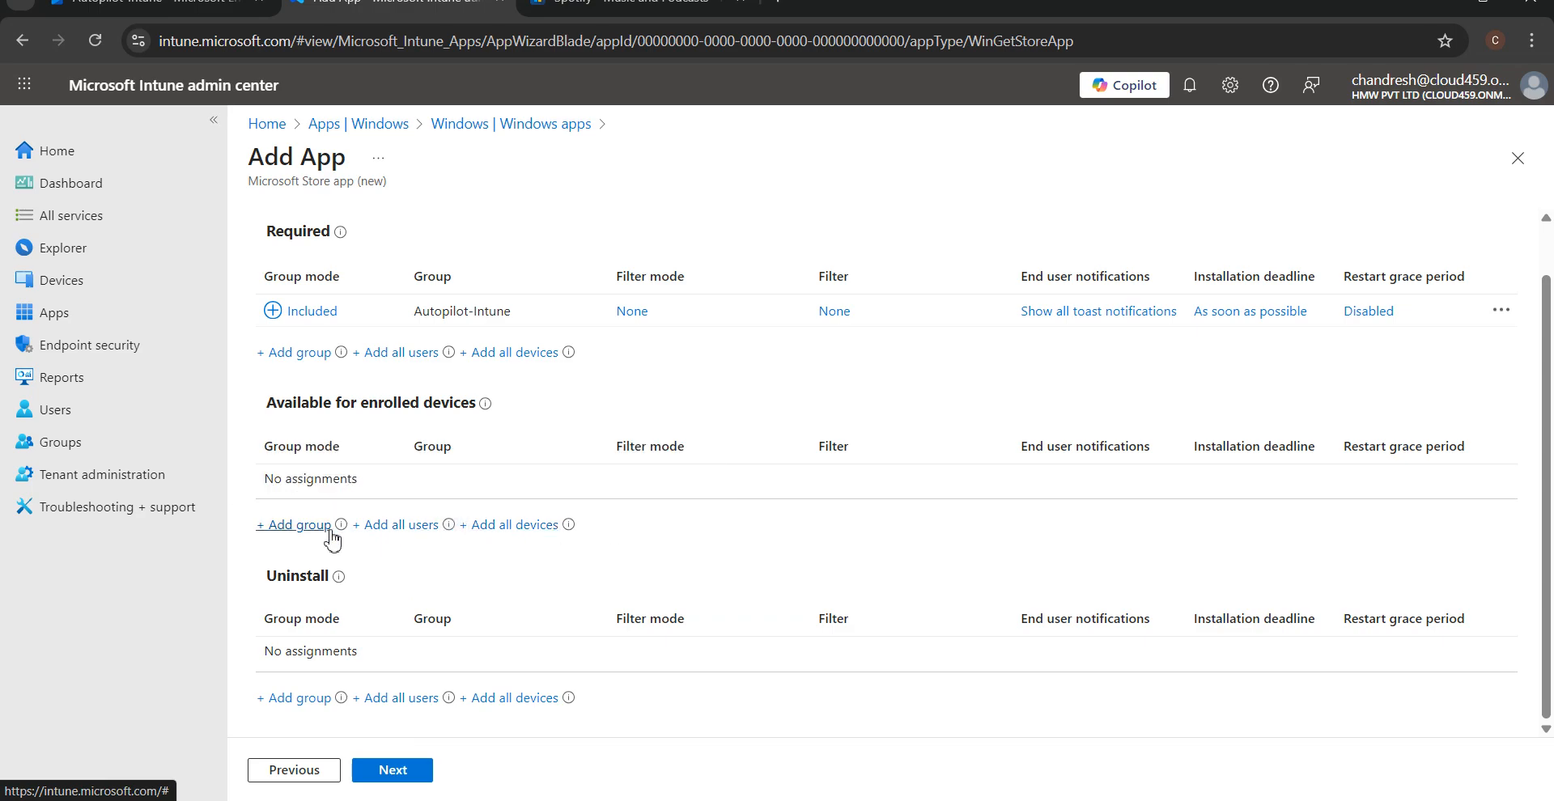
# Switch to the Paint notes, draw rectangles around "Available" and "Uninstall", and return to the Intune admin center.
pyautogui.hotkey('alt', 'Tab')
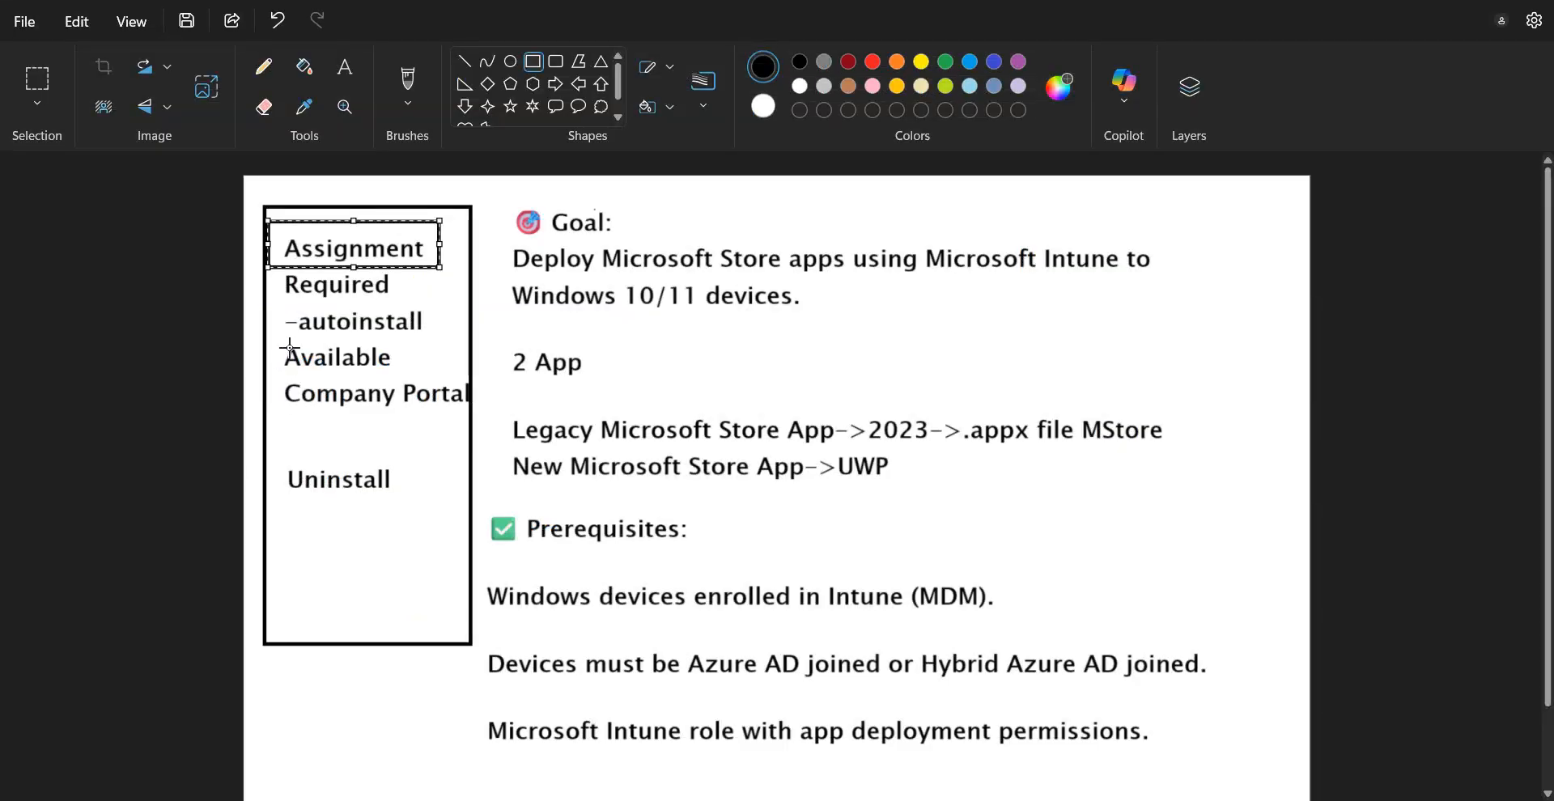
pyautogui.moveTo(273, 341); pyautogui.dragTo(429, 376)
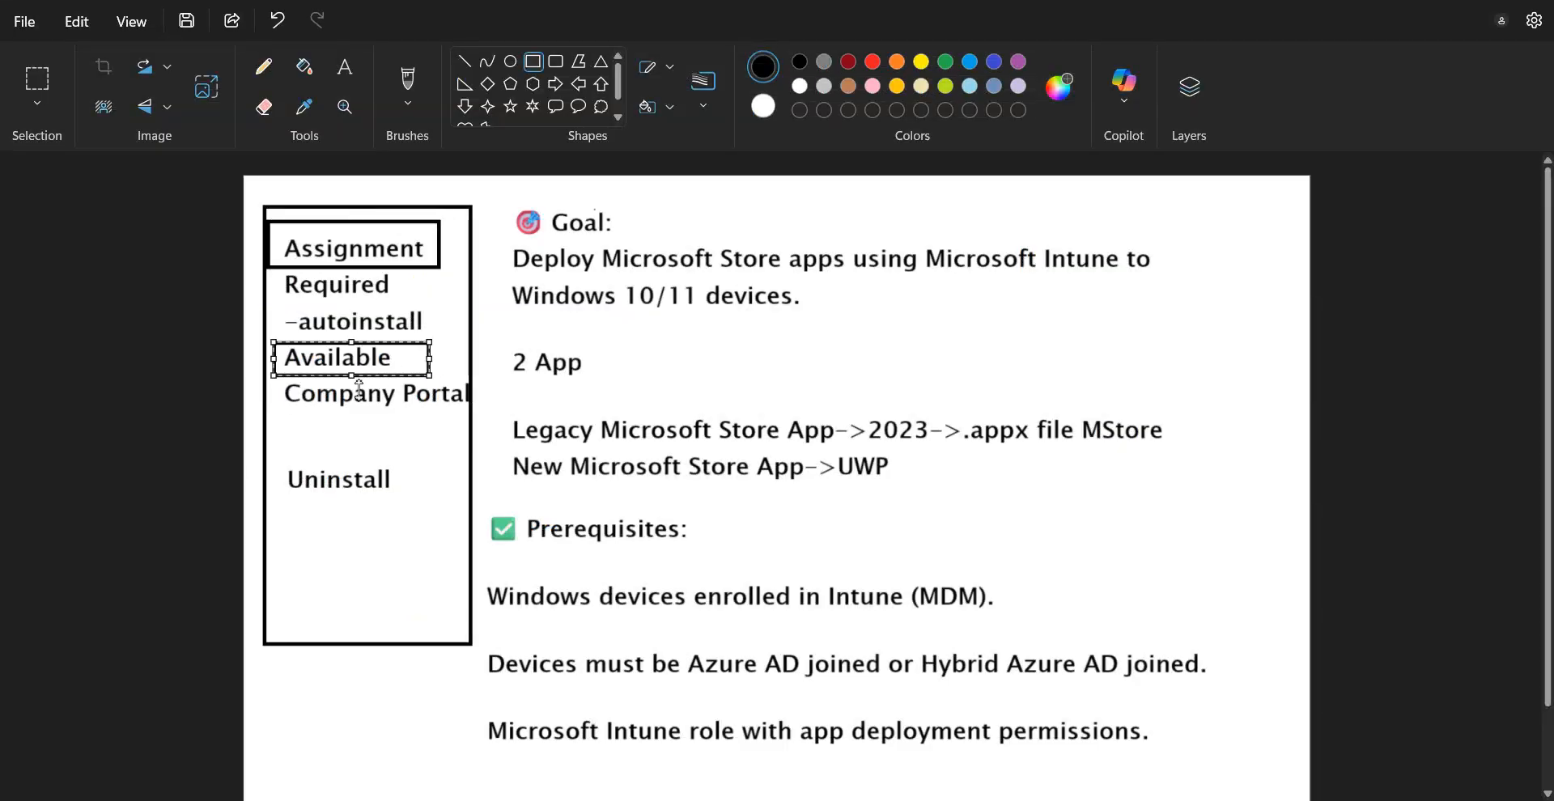
pyautogui.moveTo(277, 461)
pyautogui.mouseDown()
pyautogui.moveTo(446, 546)
pyautogui.moveTo(427, 500)
pyautogui.mouseUp()
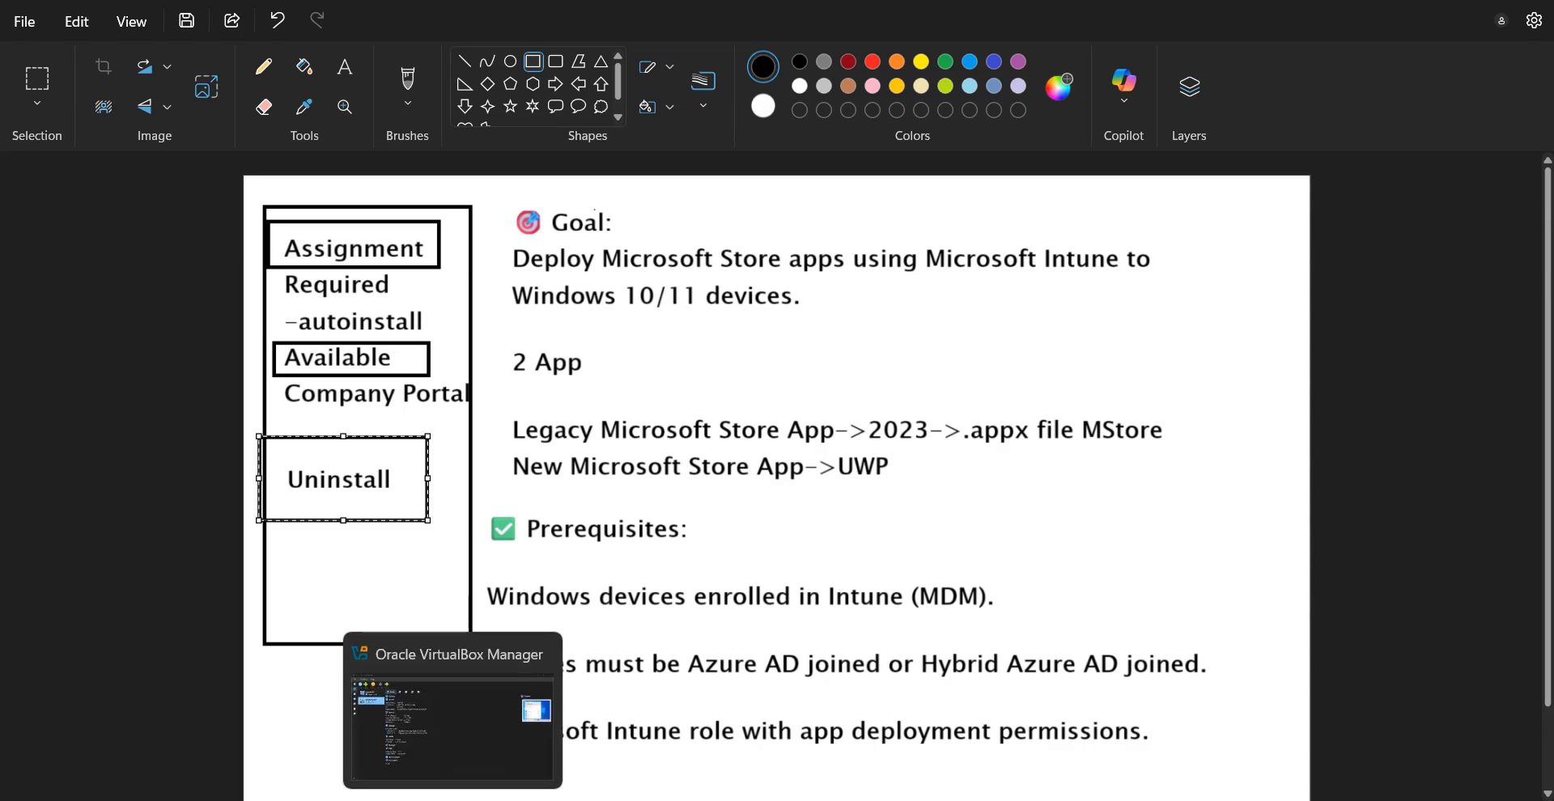
pyautogui.click(526, 728)
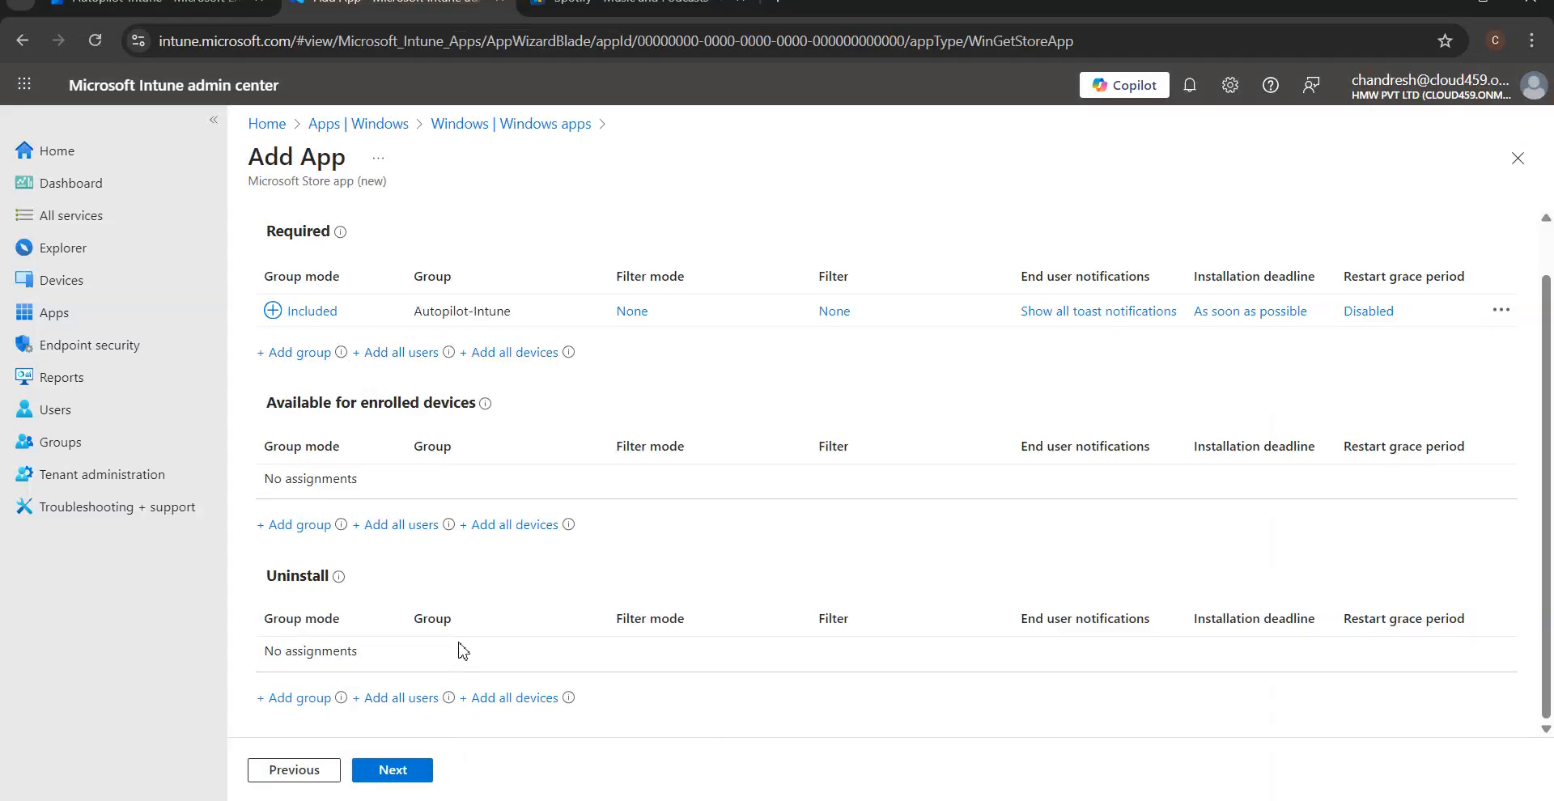
# Read the Uninstall assignment's description, proceed to the review, check the summary and create the Spotify - Music and Podcasts app.
pyautogui.moveTo(336, 582)
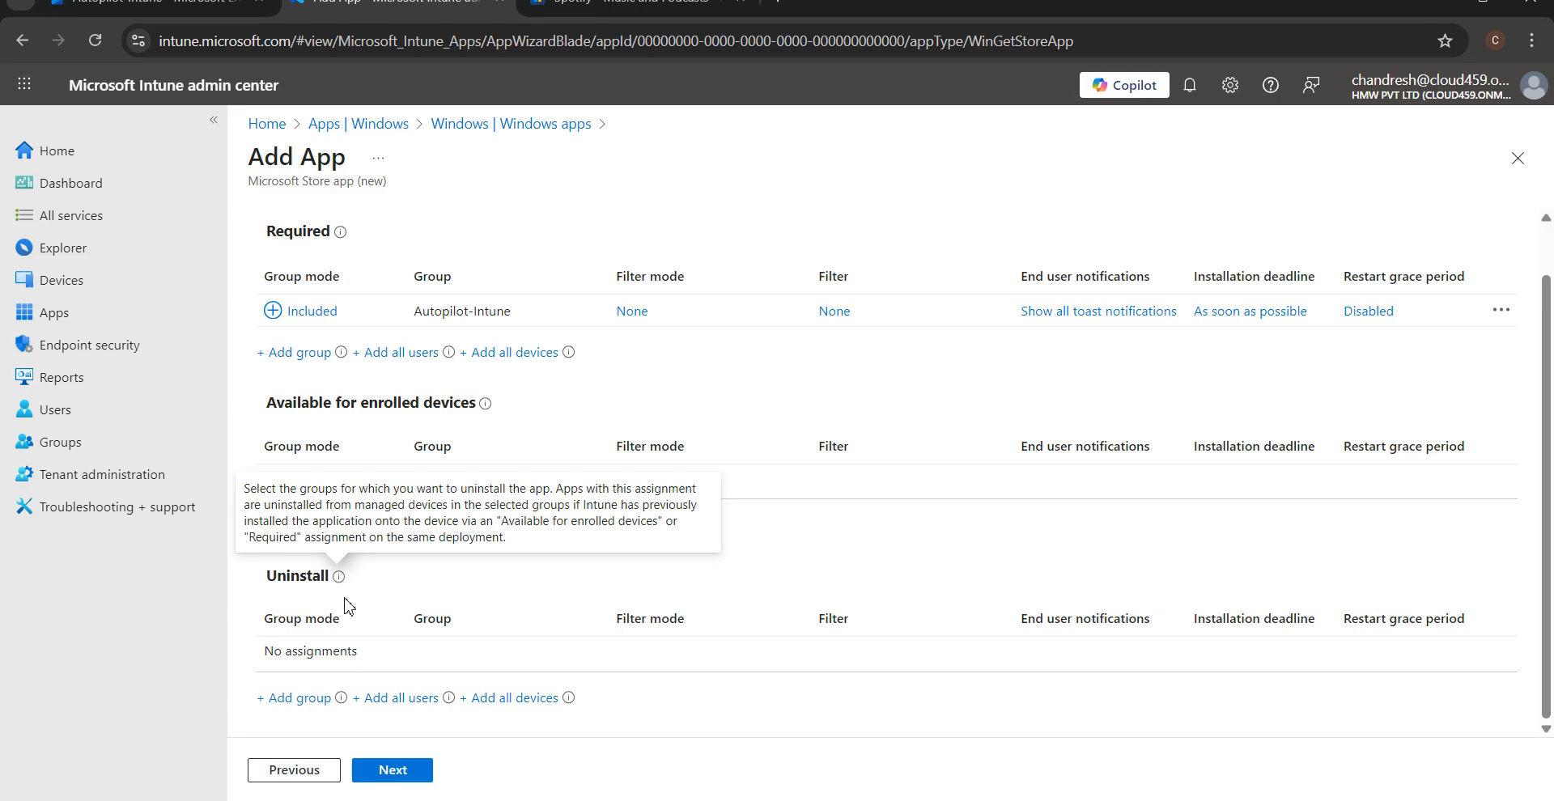
pyautogui.click(390, 775)
pyautogui.scroll(-4, 465, 688)
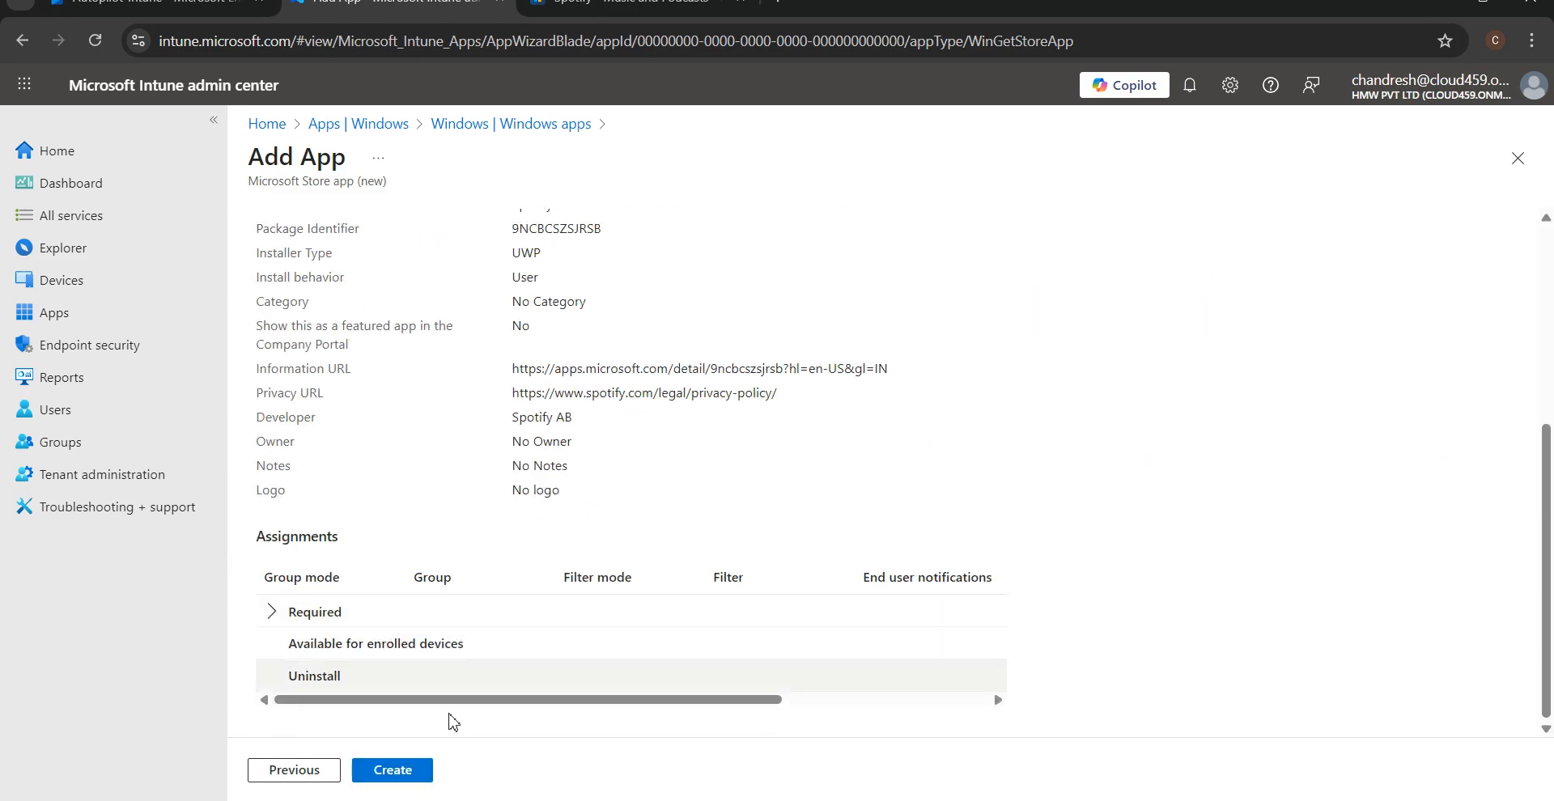
pyautogui.click(397, 782)
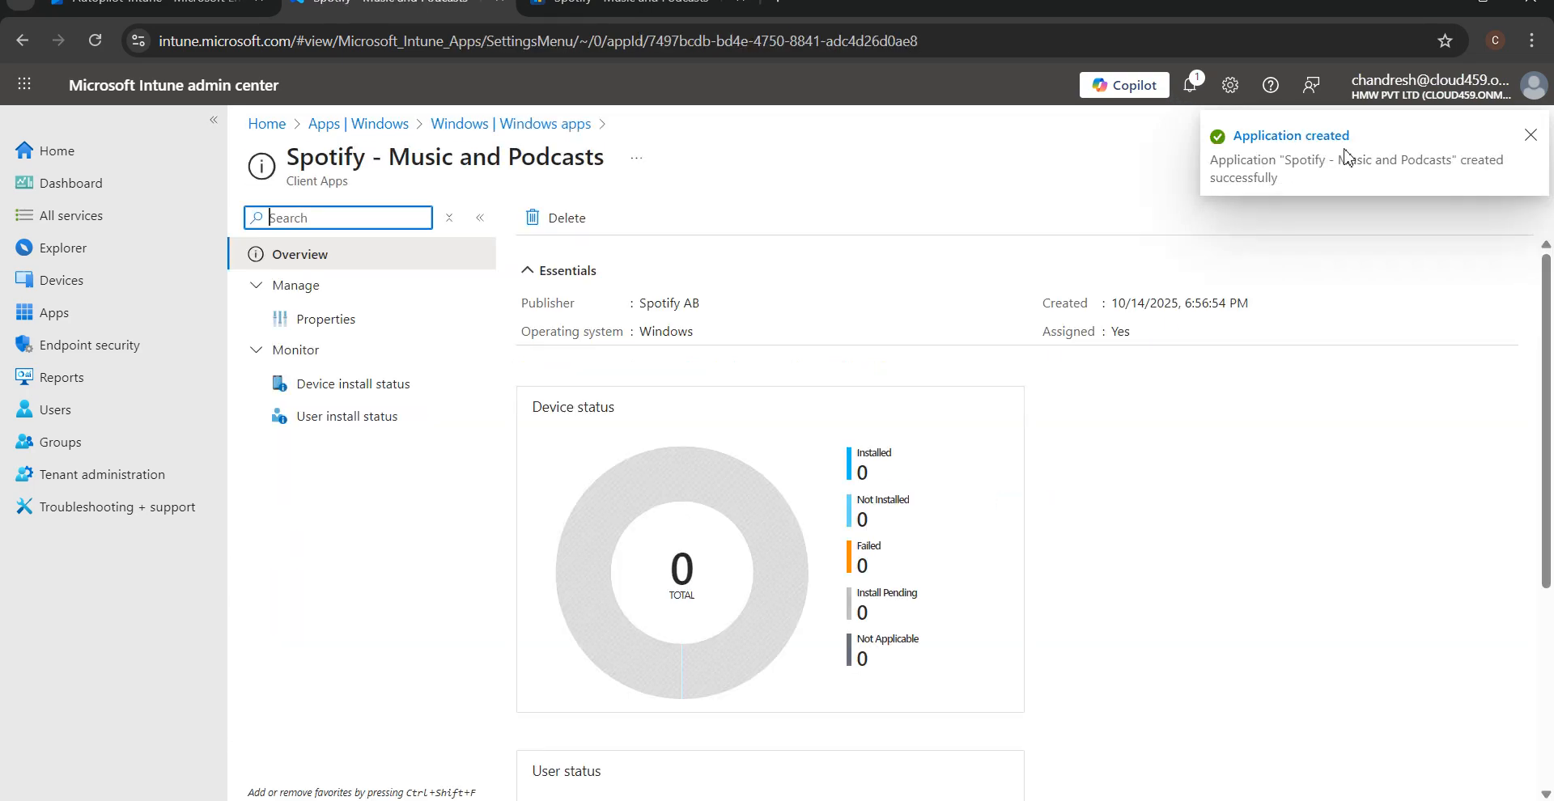
# Examine the Spotify app's overview, device install status and user install status, and switch to Oracle VirtualBox Manager.
pyautogui.scroll(-4, 731, 521)
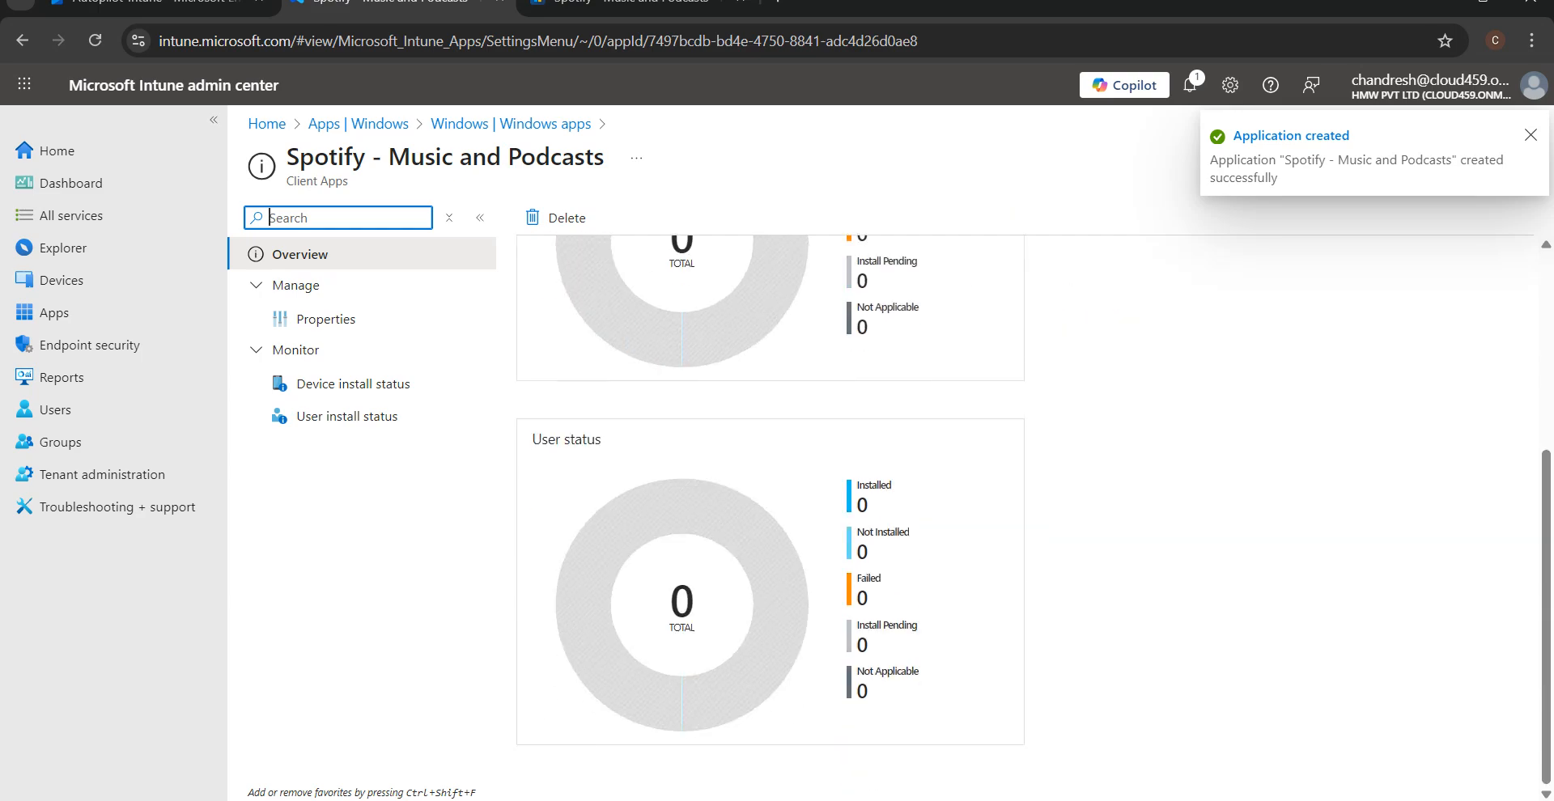
pyautogui.scroll(4, 1104, 498)
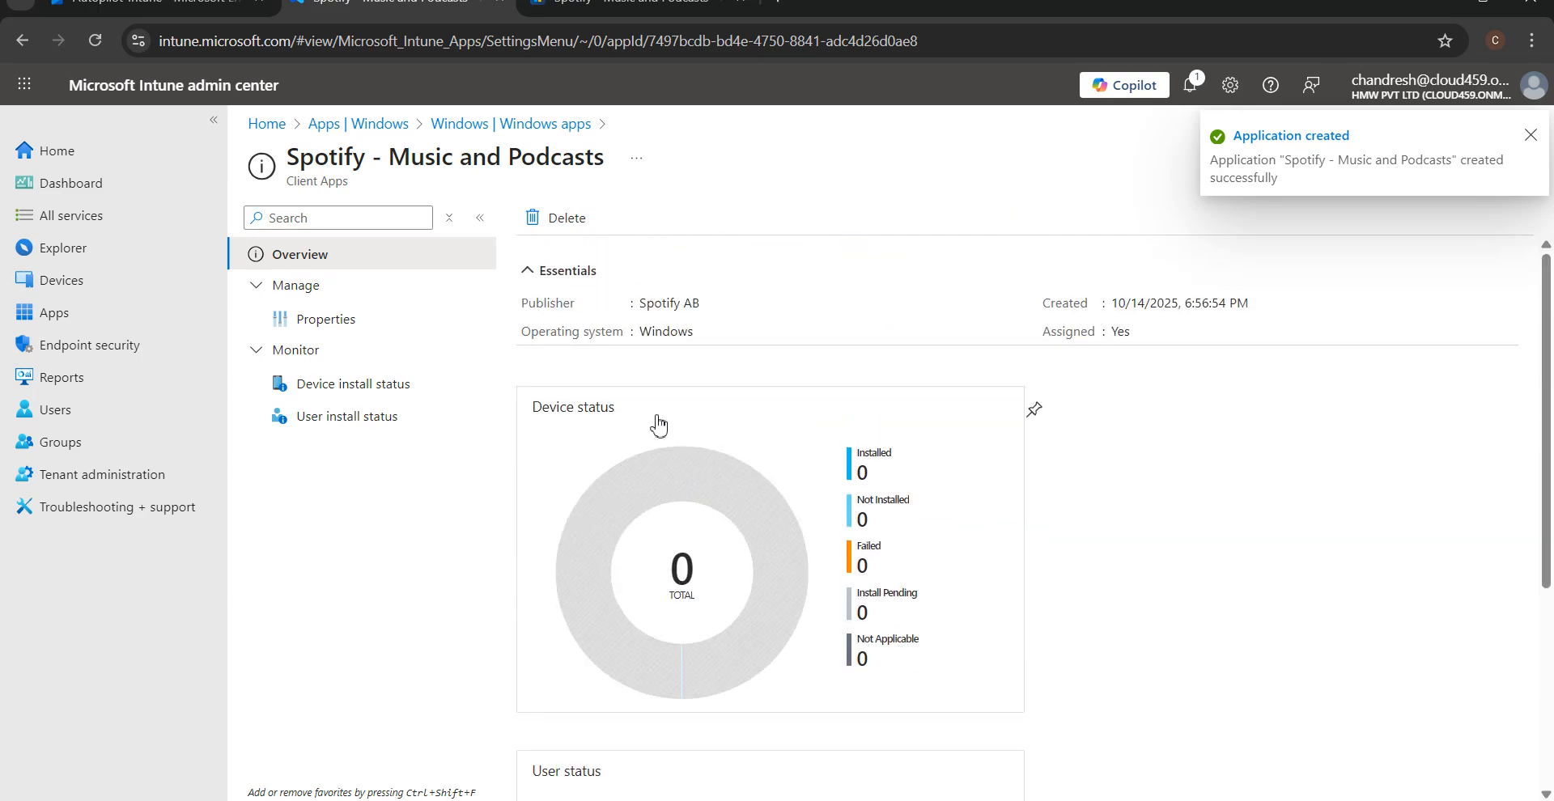
pyautogui.click(338, 382)
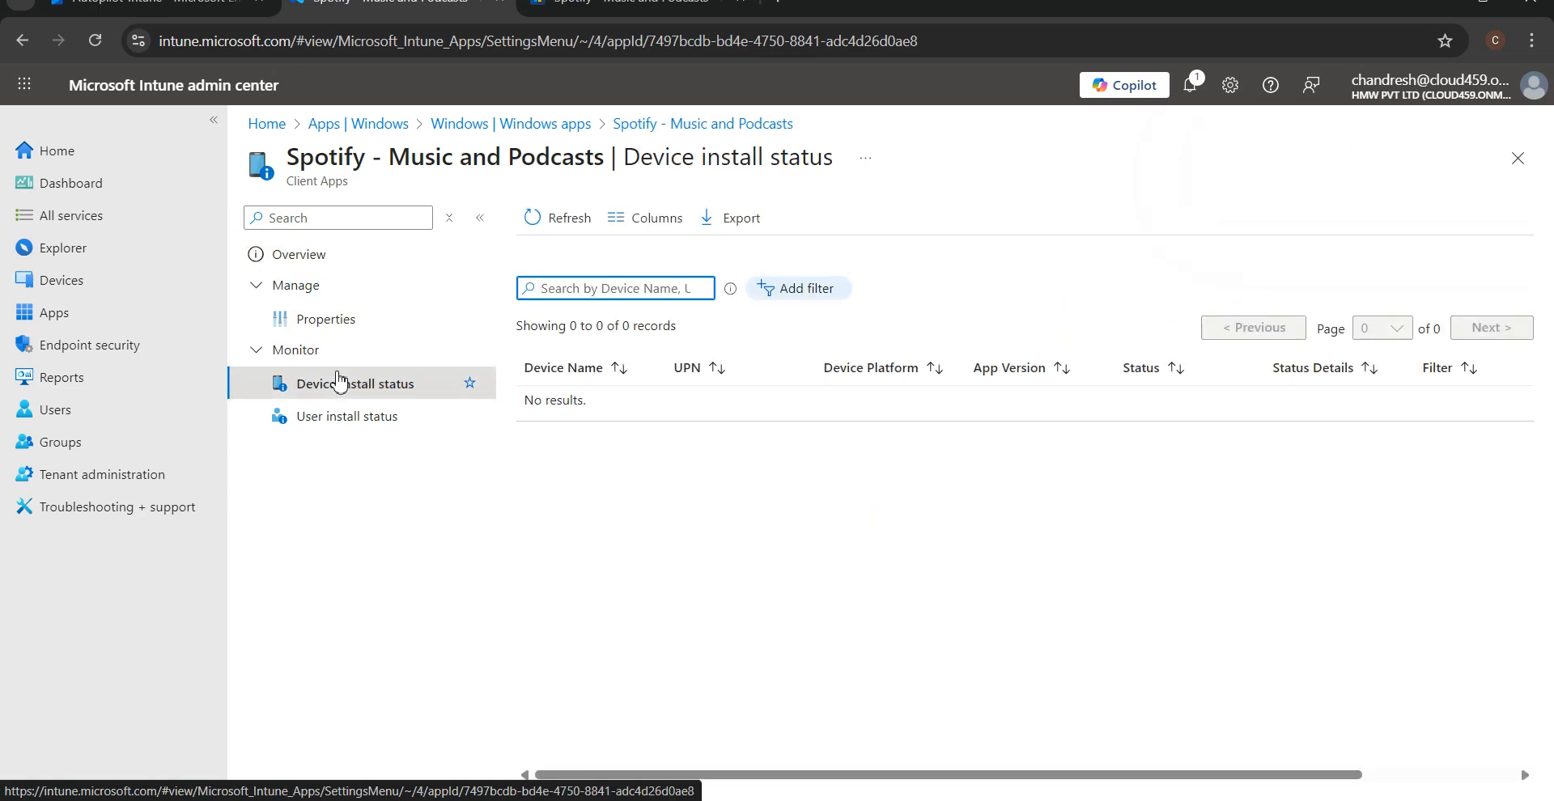
pyautogui.click(340, 319)
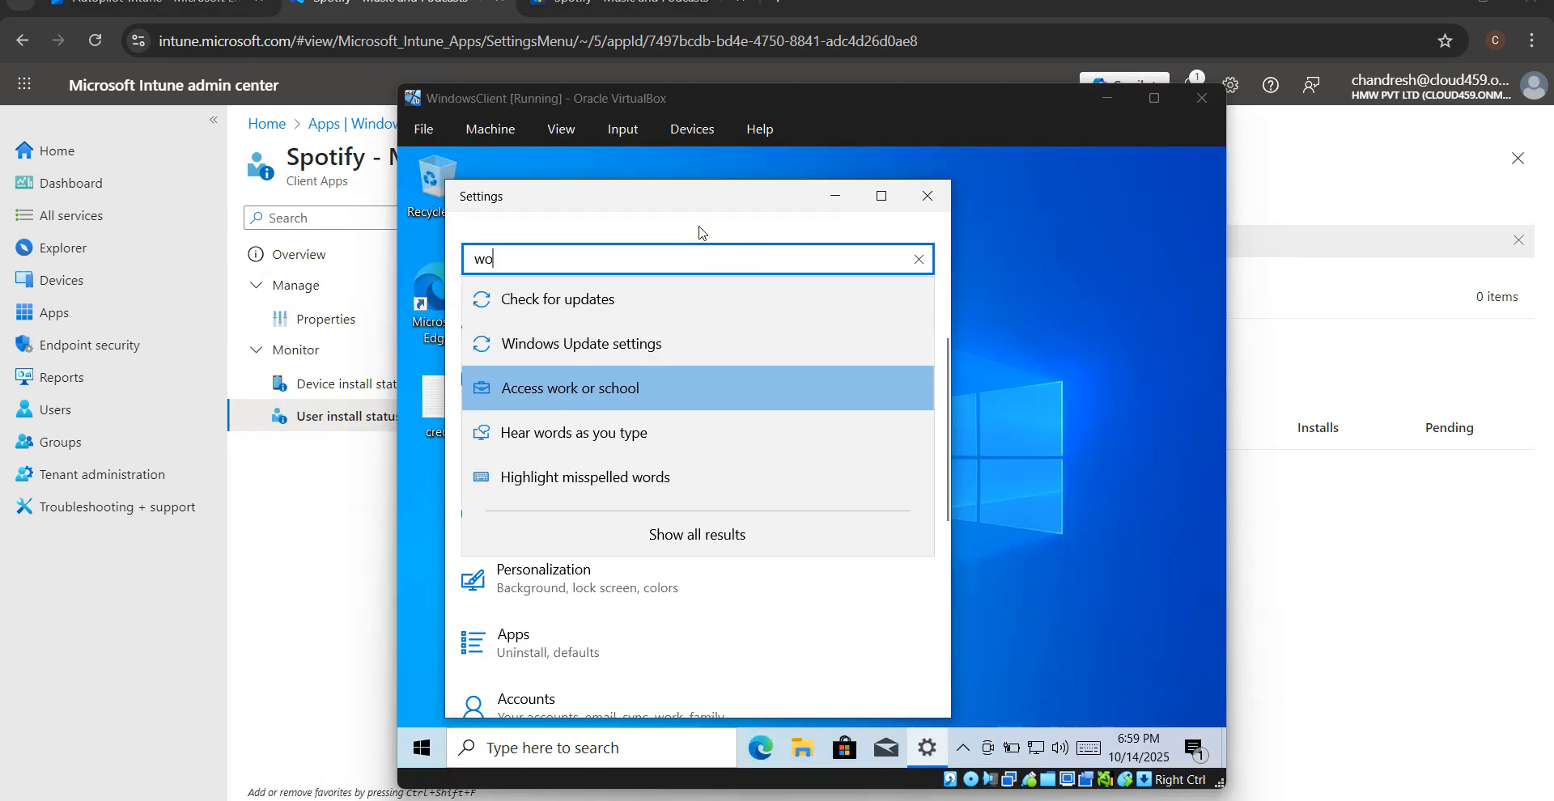
pyautogui.click(517, 799)
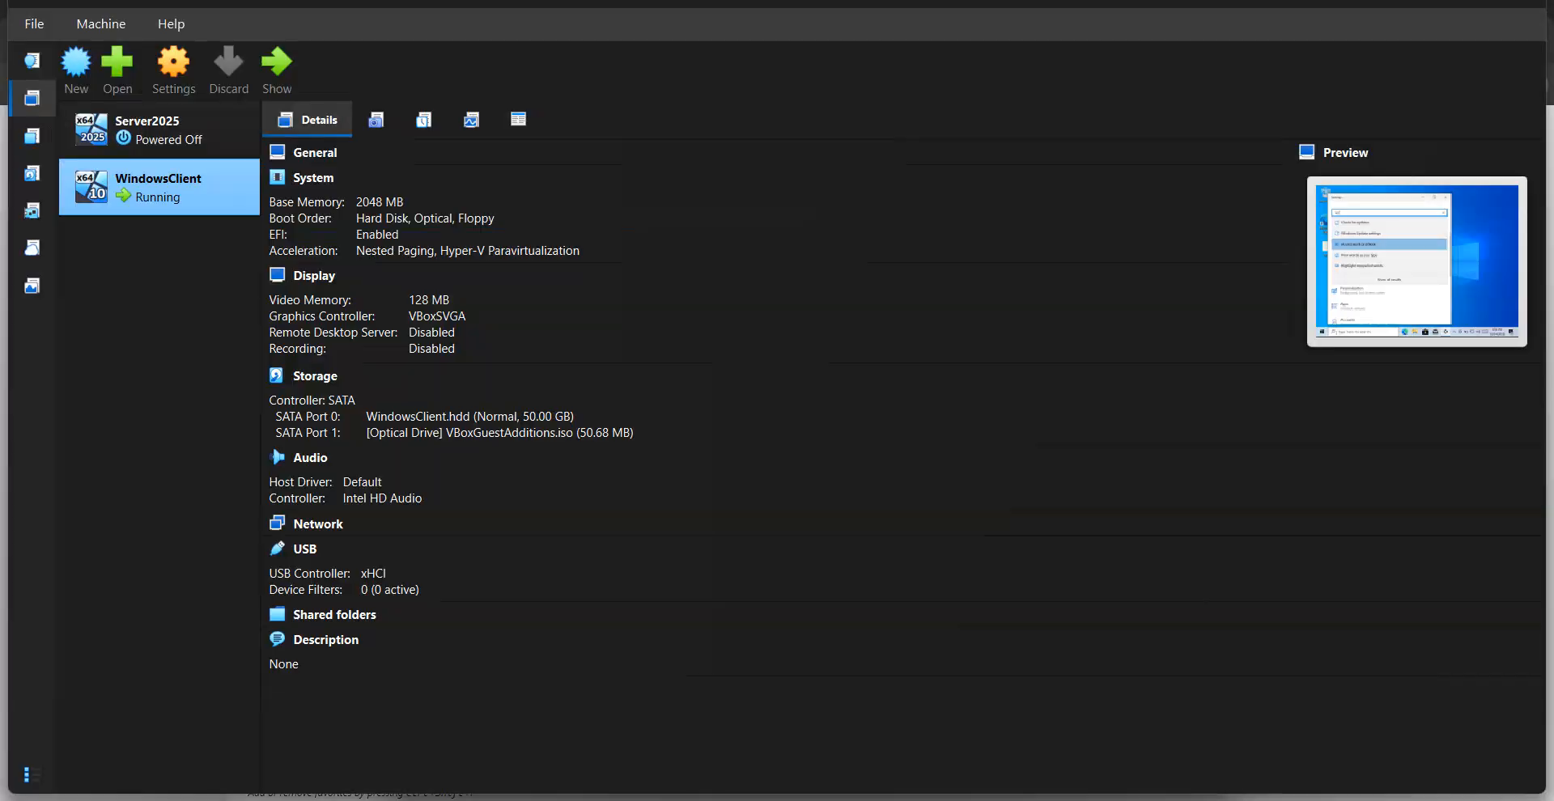
# Switch to the WindowsClient virtual machine and open its Access work or school settings from the search results.
pyautogui.click(534, 799)
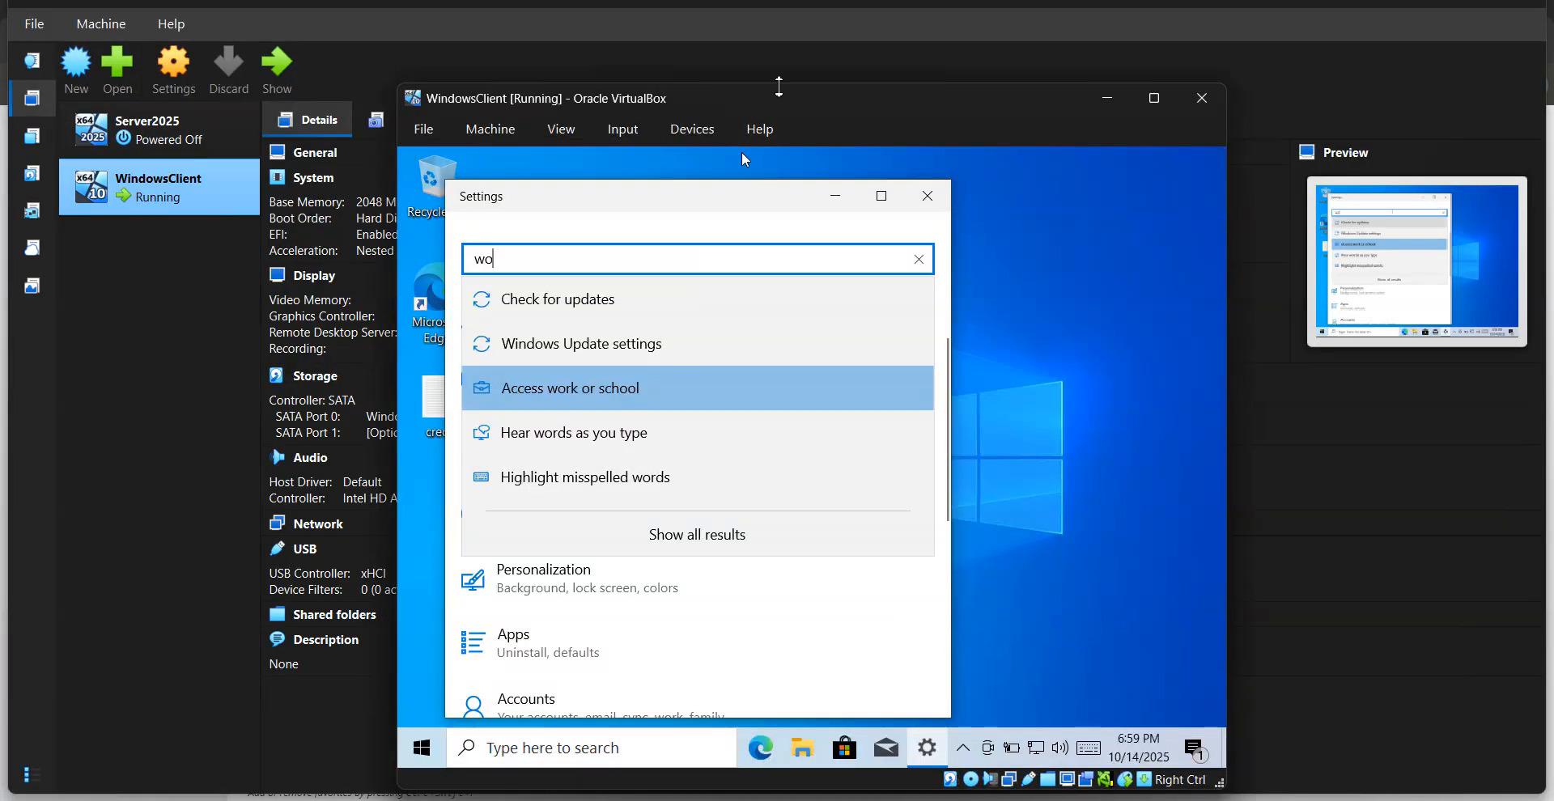
pyautogui.moveTo(779, 87); pyautogui.dragTo(717, 85)
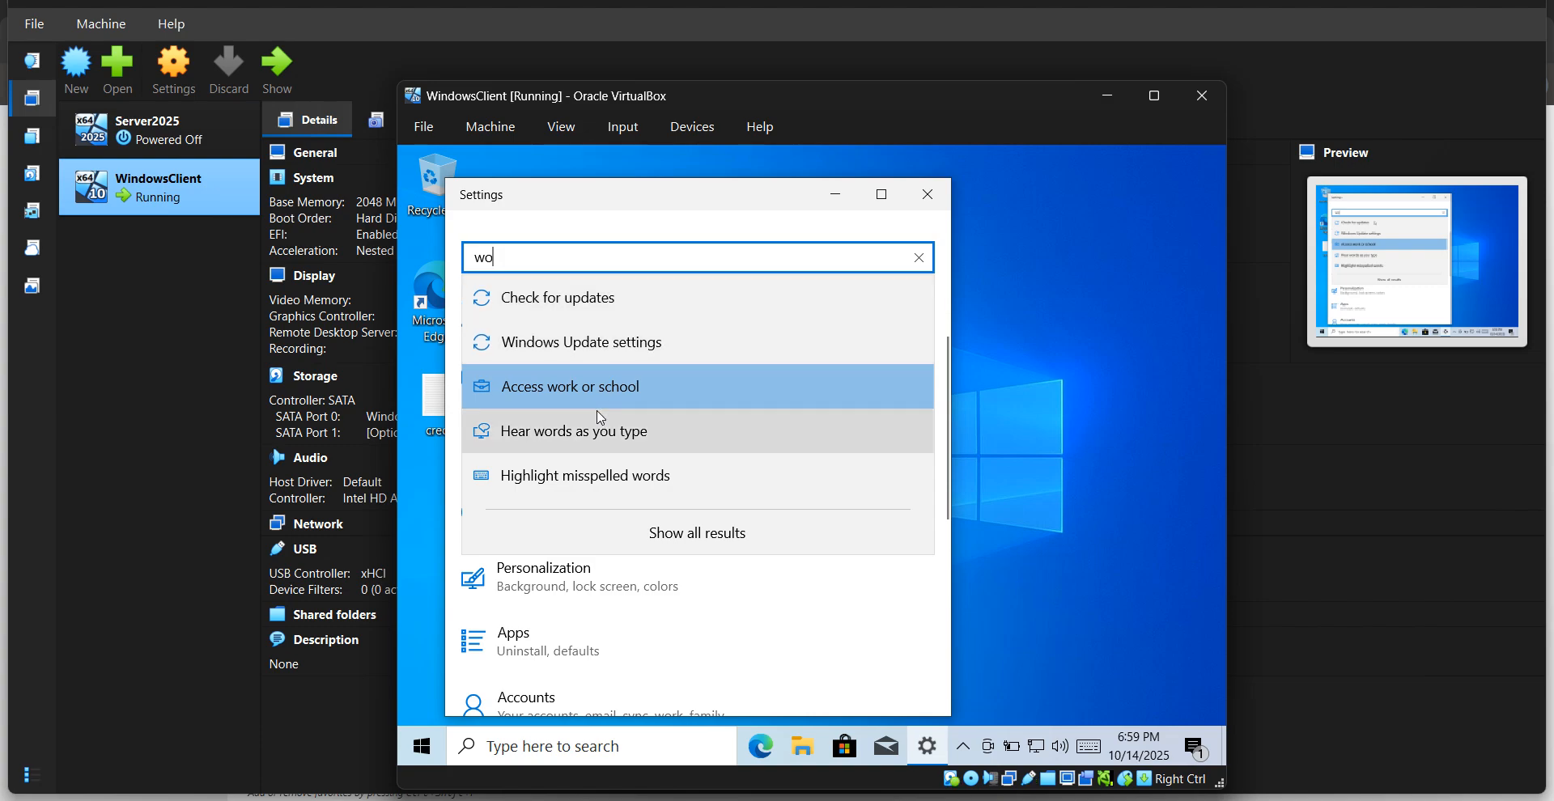
pyautogui.click(616, 399)
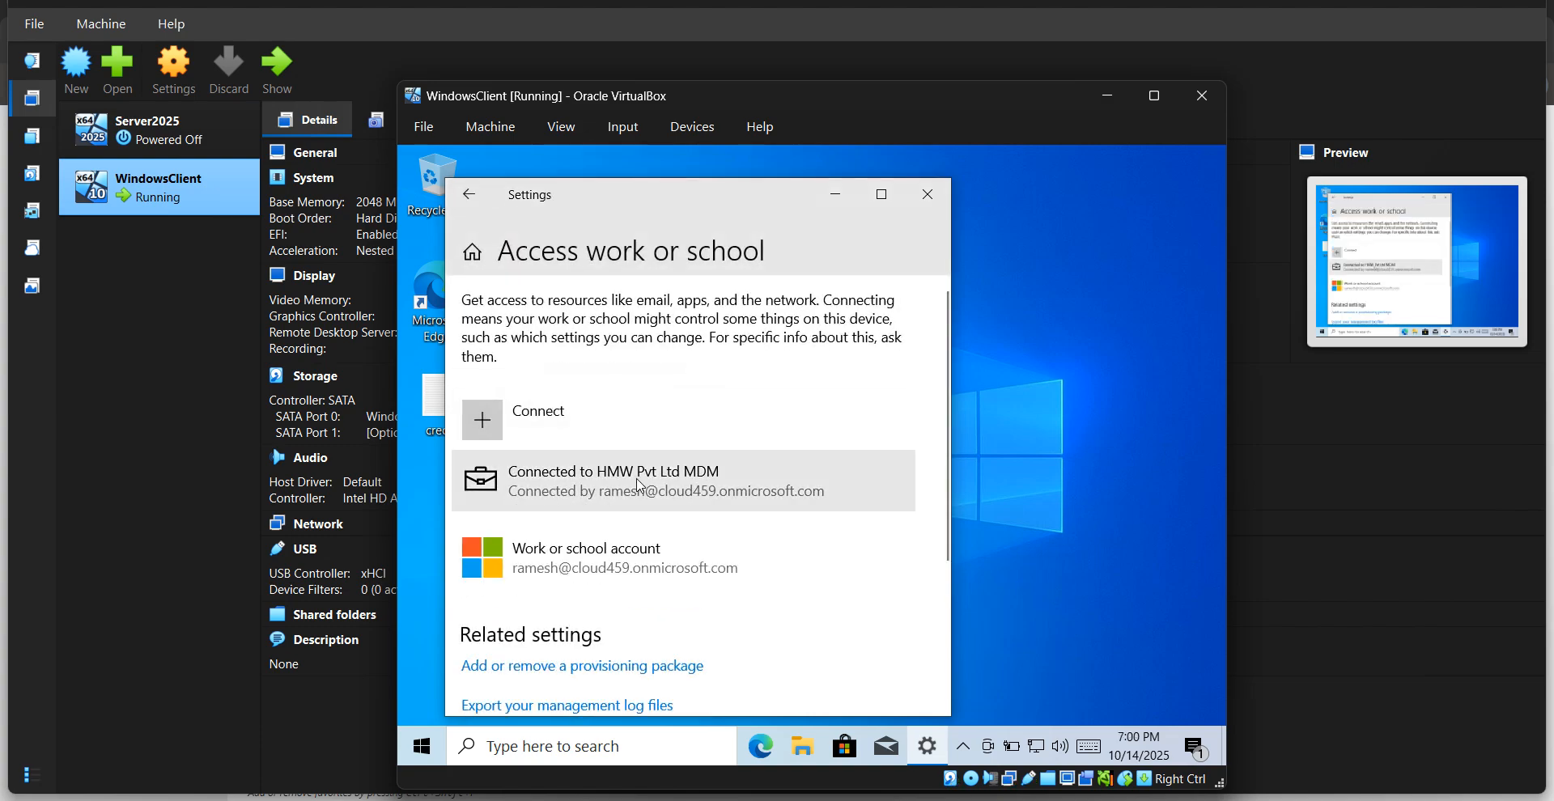
# Switch to the Microsoft Entra admin center, open the profile of the account connected to WindowsClient and check its group memberships.
pyautogui.click(382, 799)
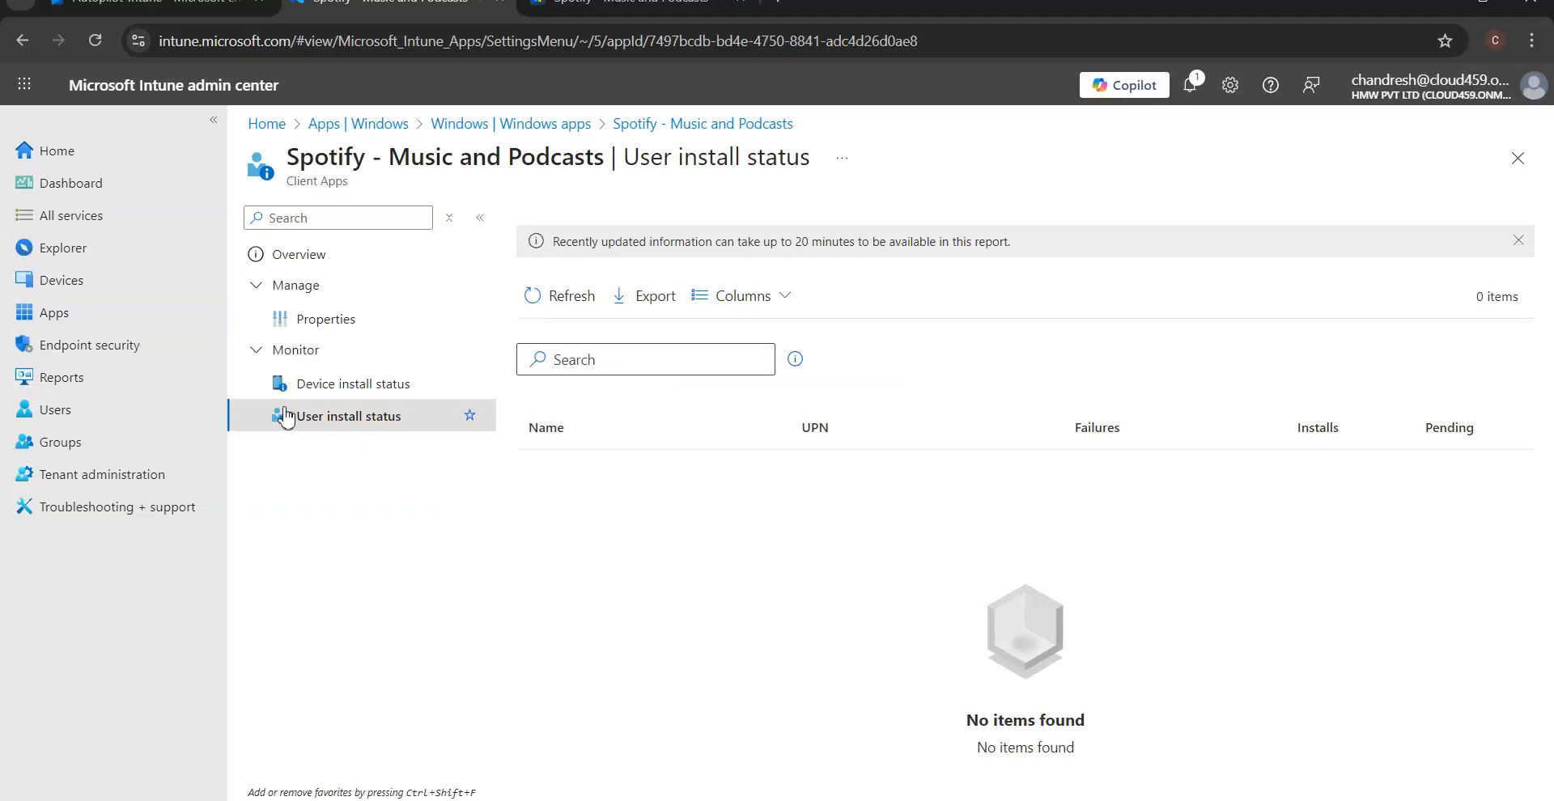
pyautogui.click(154, 5)
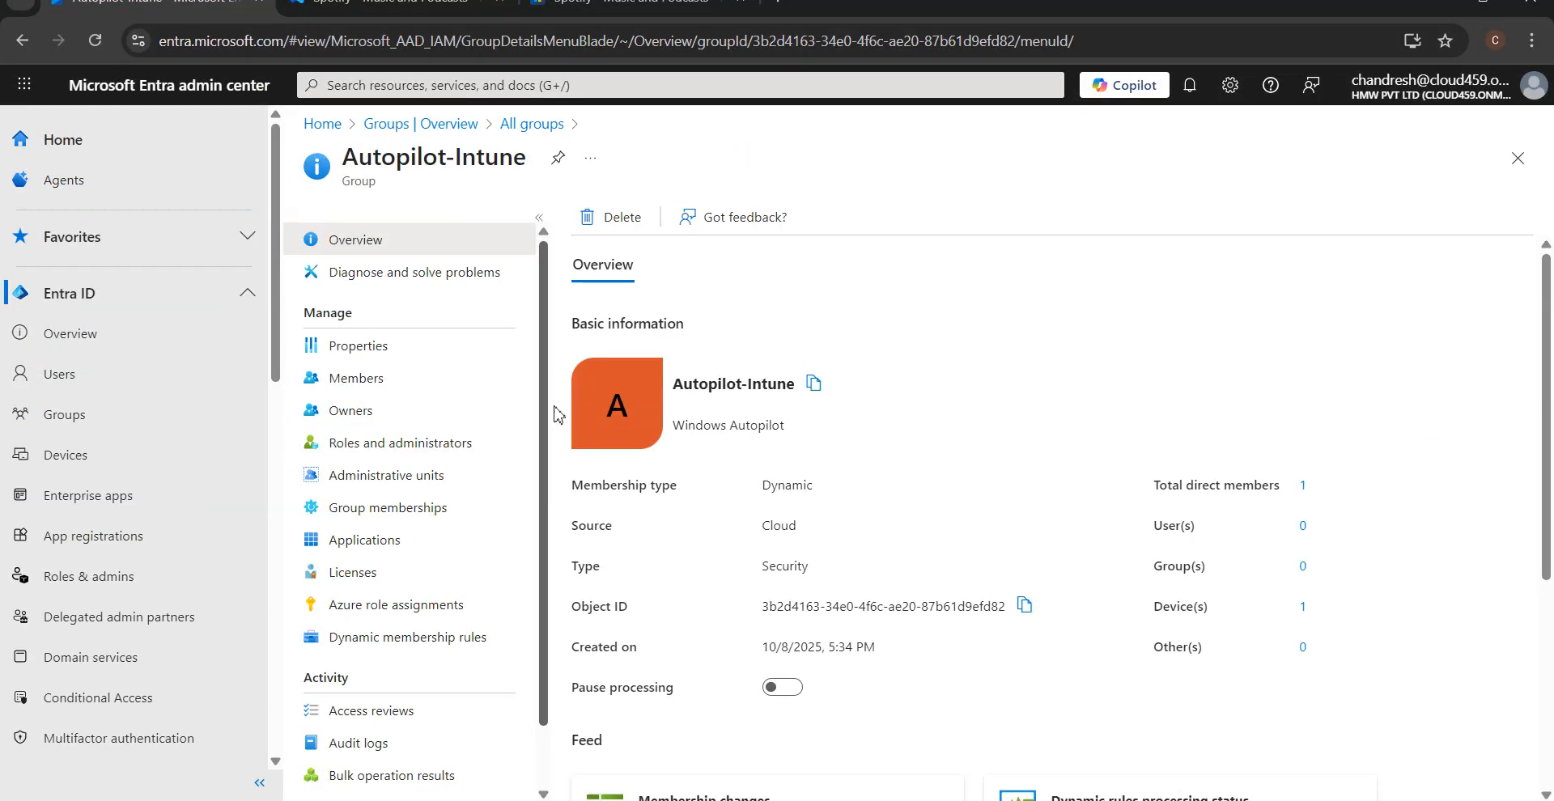
pyautogui.click(93, 377)
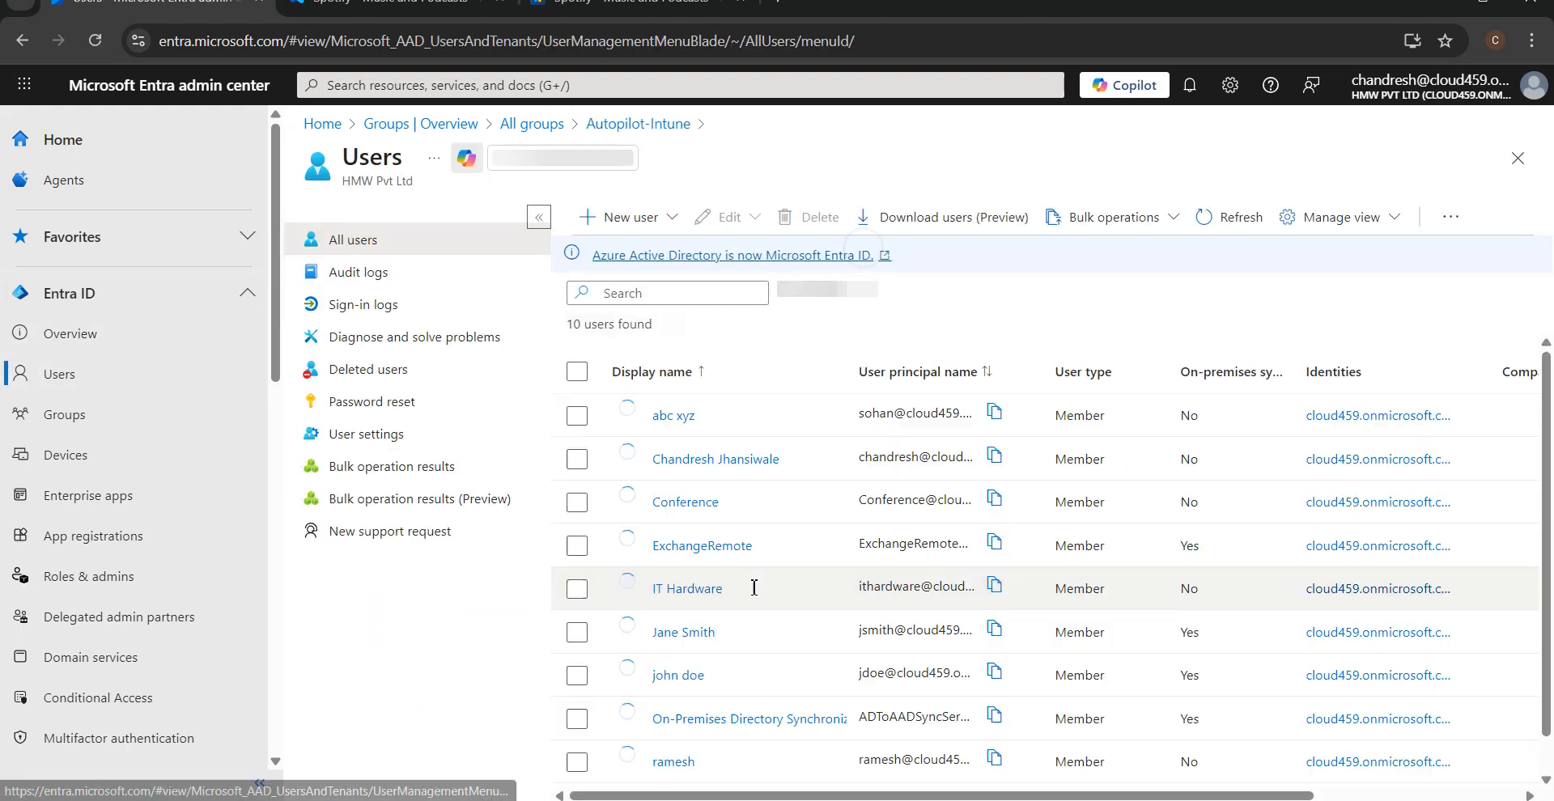
pyautogui.scroll(-1, 755, 594)
pyautogui.click(679, 720)
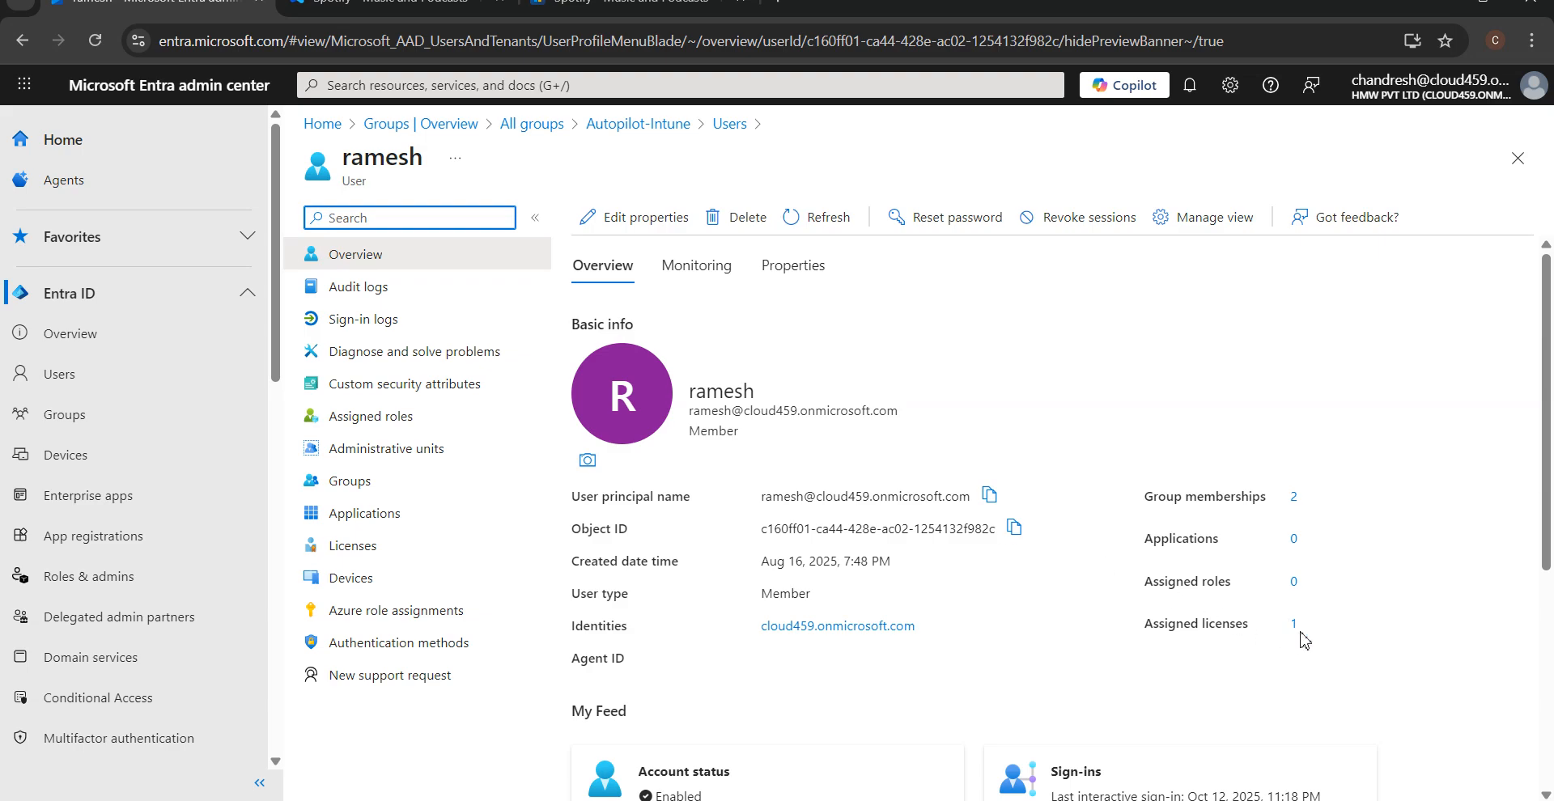
pyautogui.click(1292, 499)
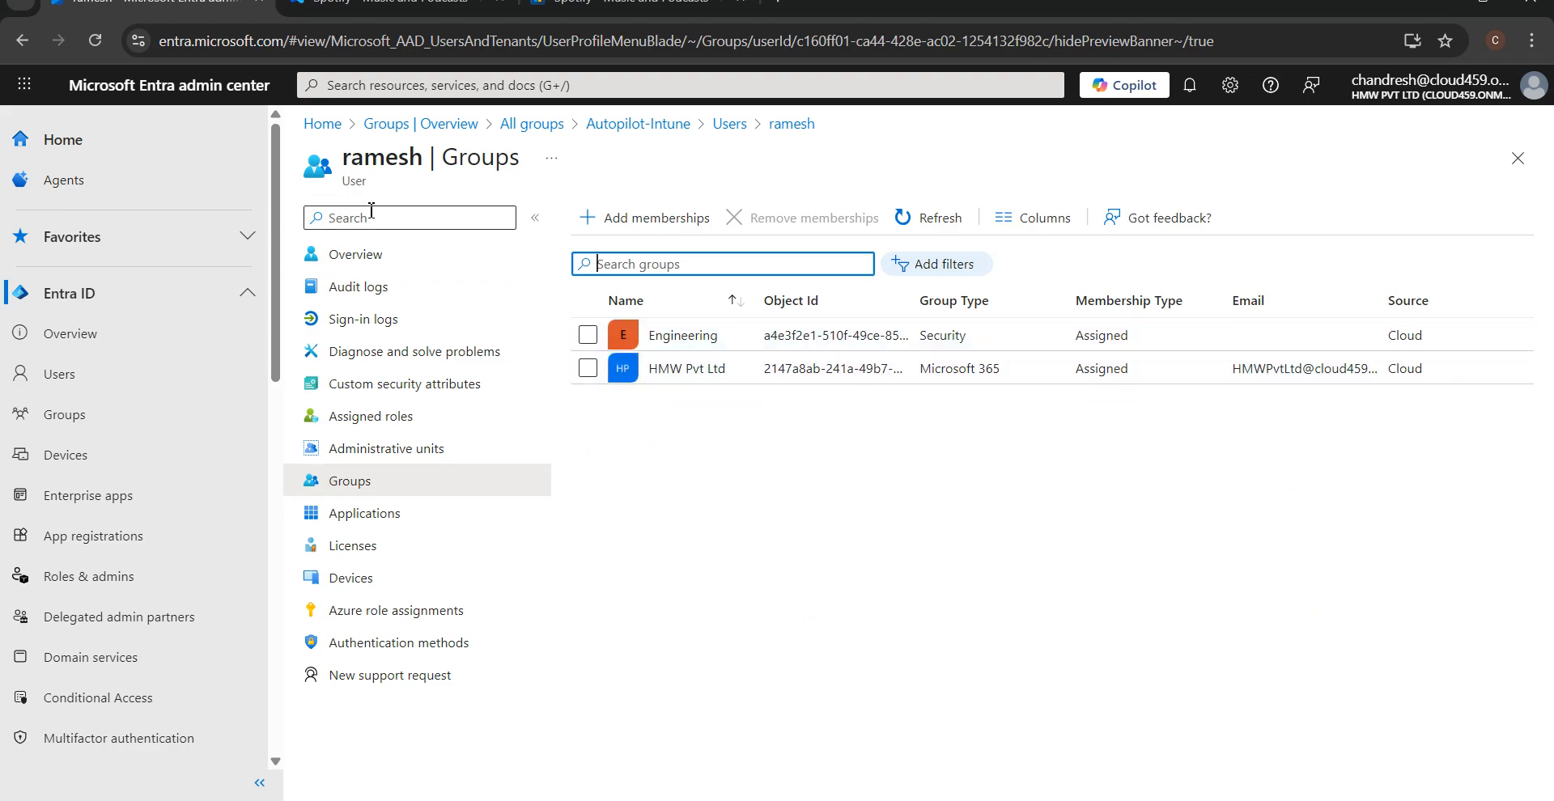
pyautogui.click(22, 39)
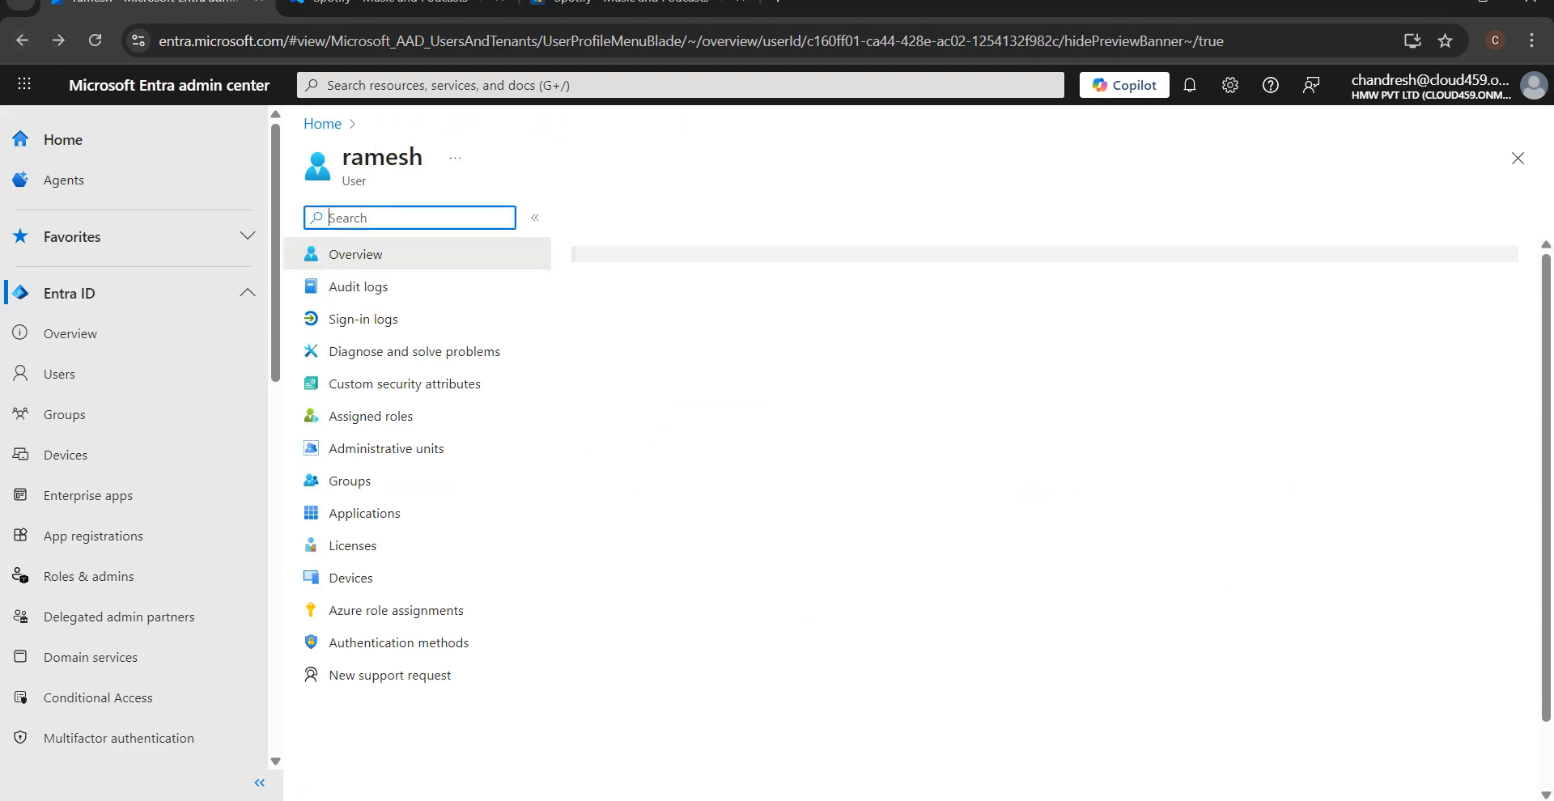
# Return to WindowsClient, read through the Access work or school page and switch to the Paint notes.
pyautogui.click(539, 796)
pyautogui.click(536, 797)
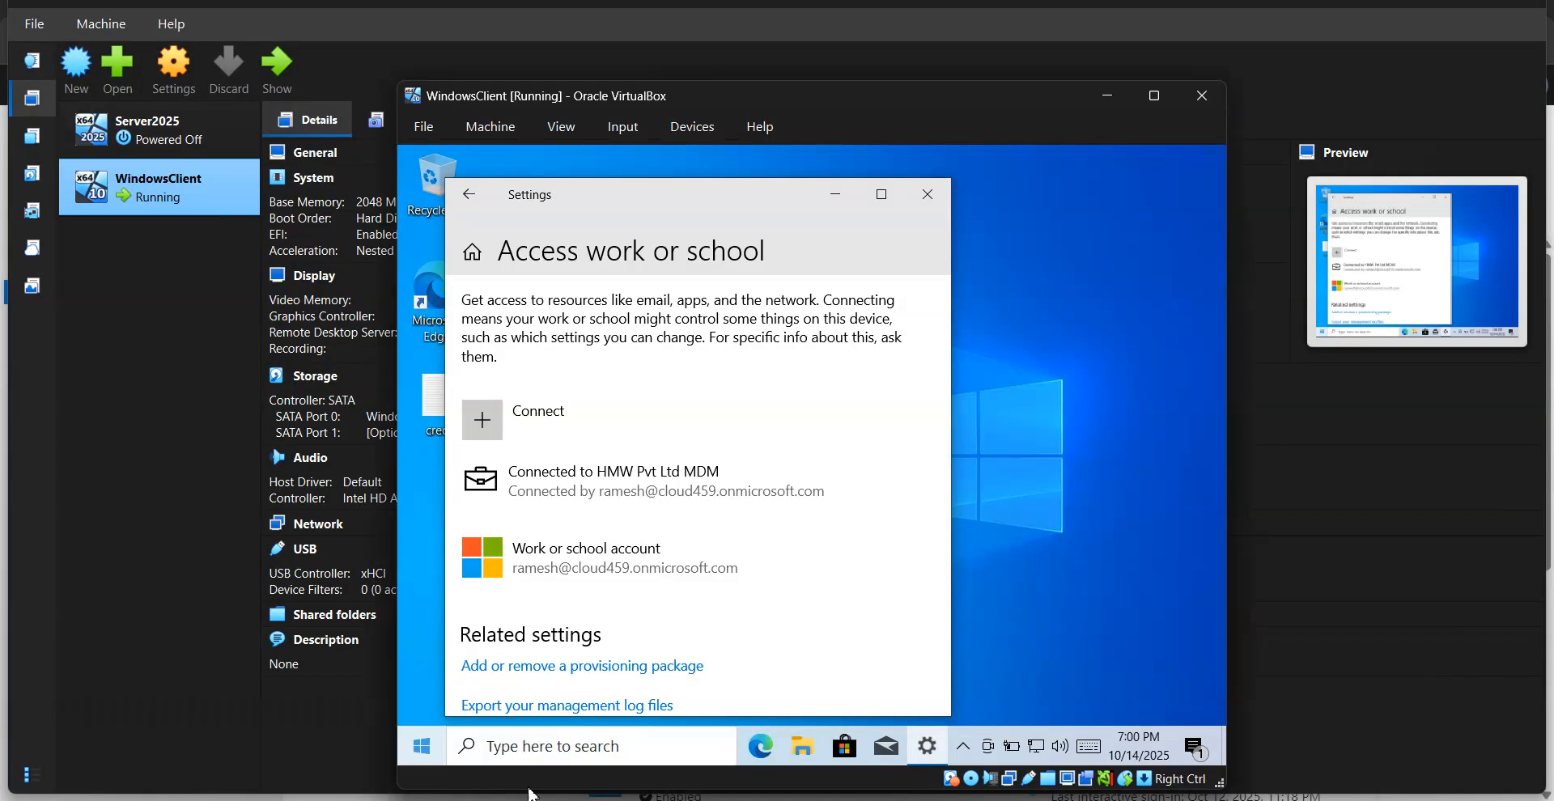
pyautogui.scroll(-5, 682, 611)
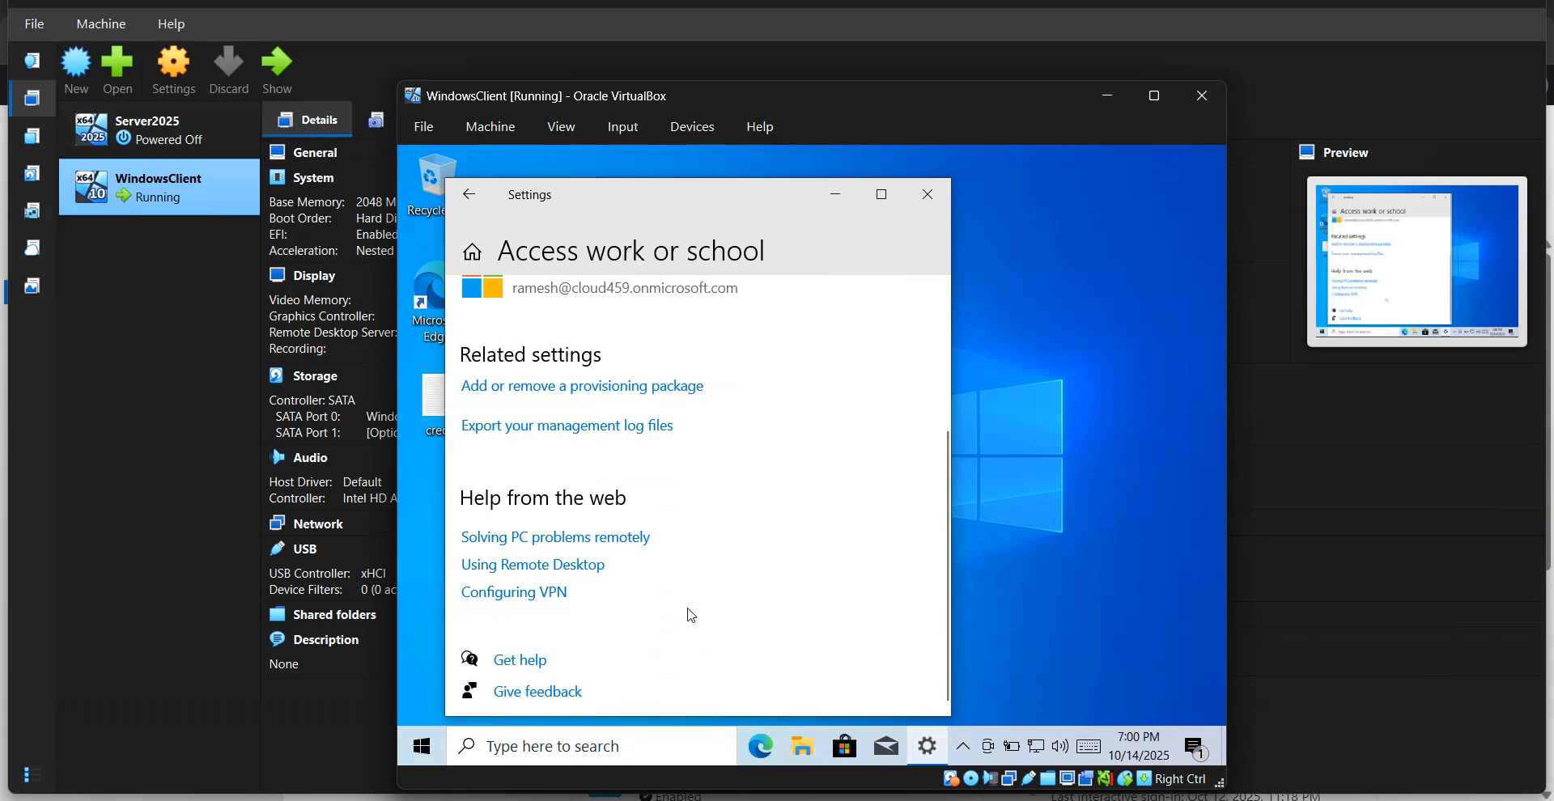
pyautogui.scroll(5, 690, 615)
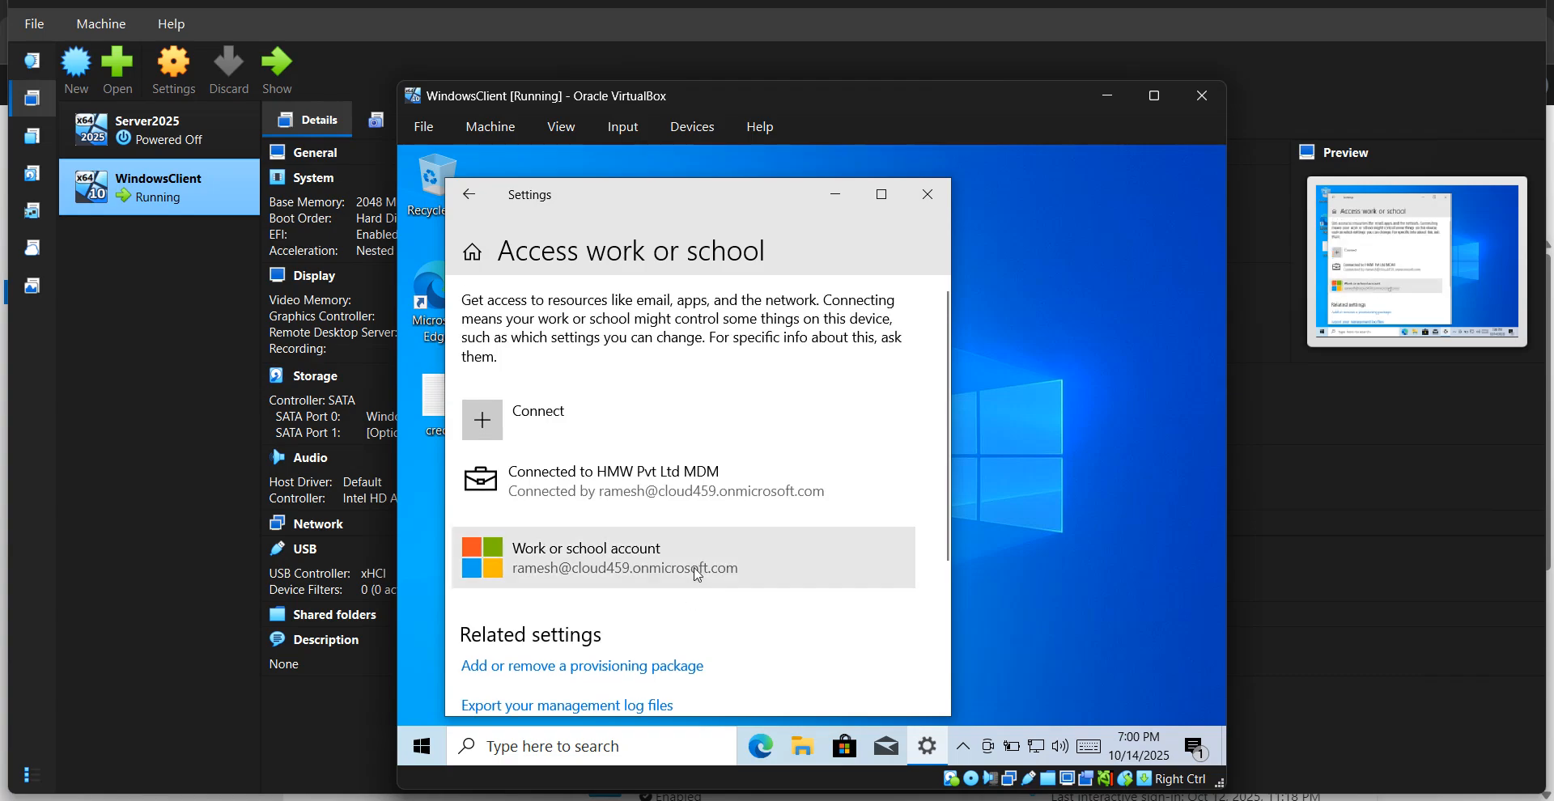
pyautogui.click(365, 712)
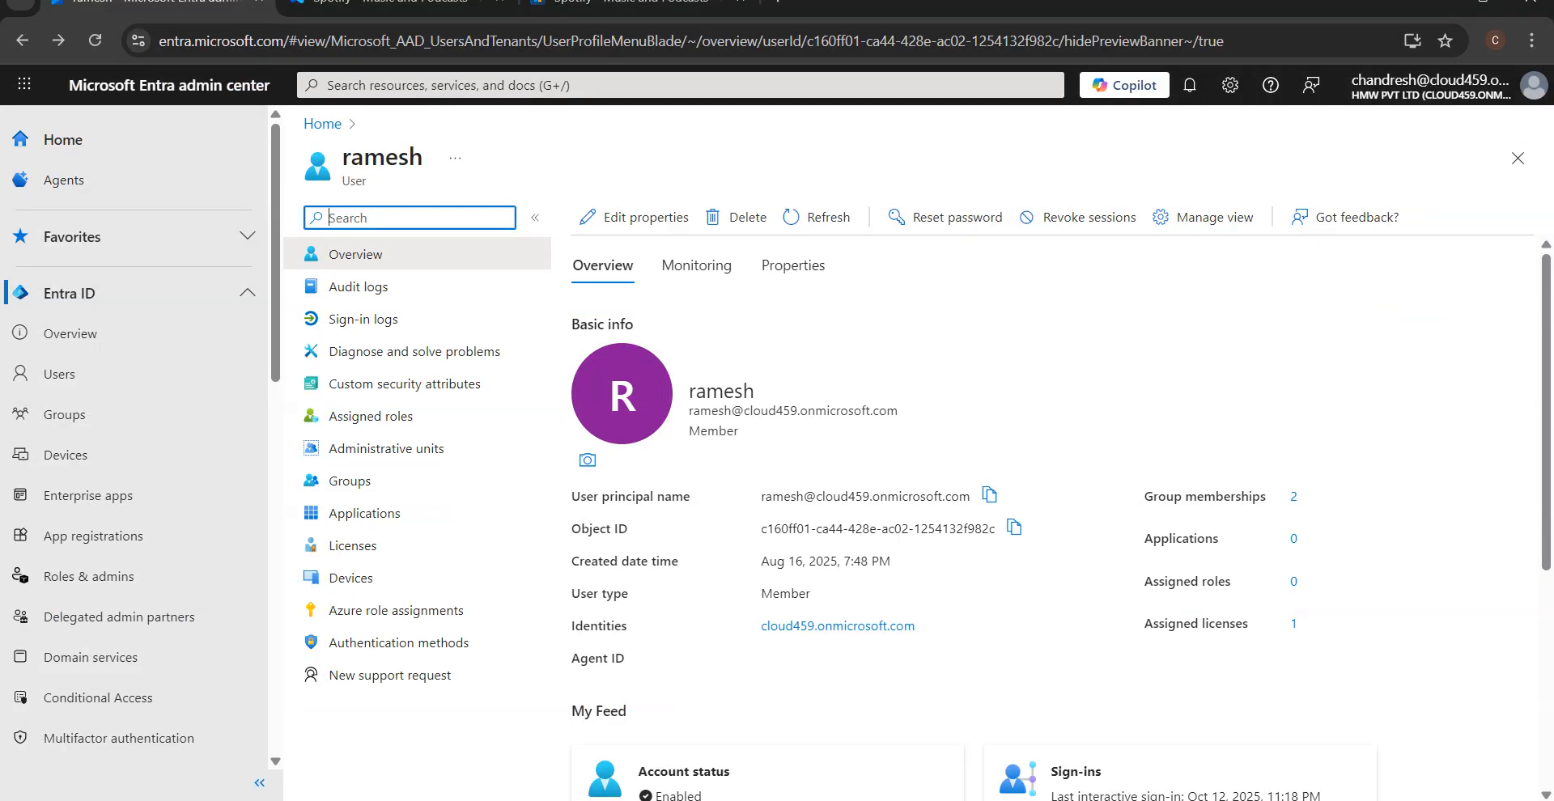
pyautogui.click(468, 797)
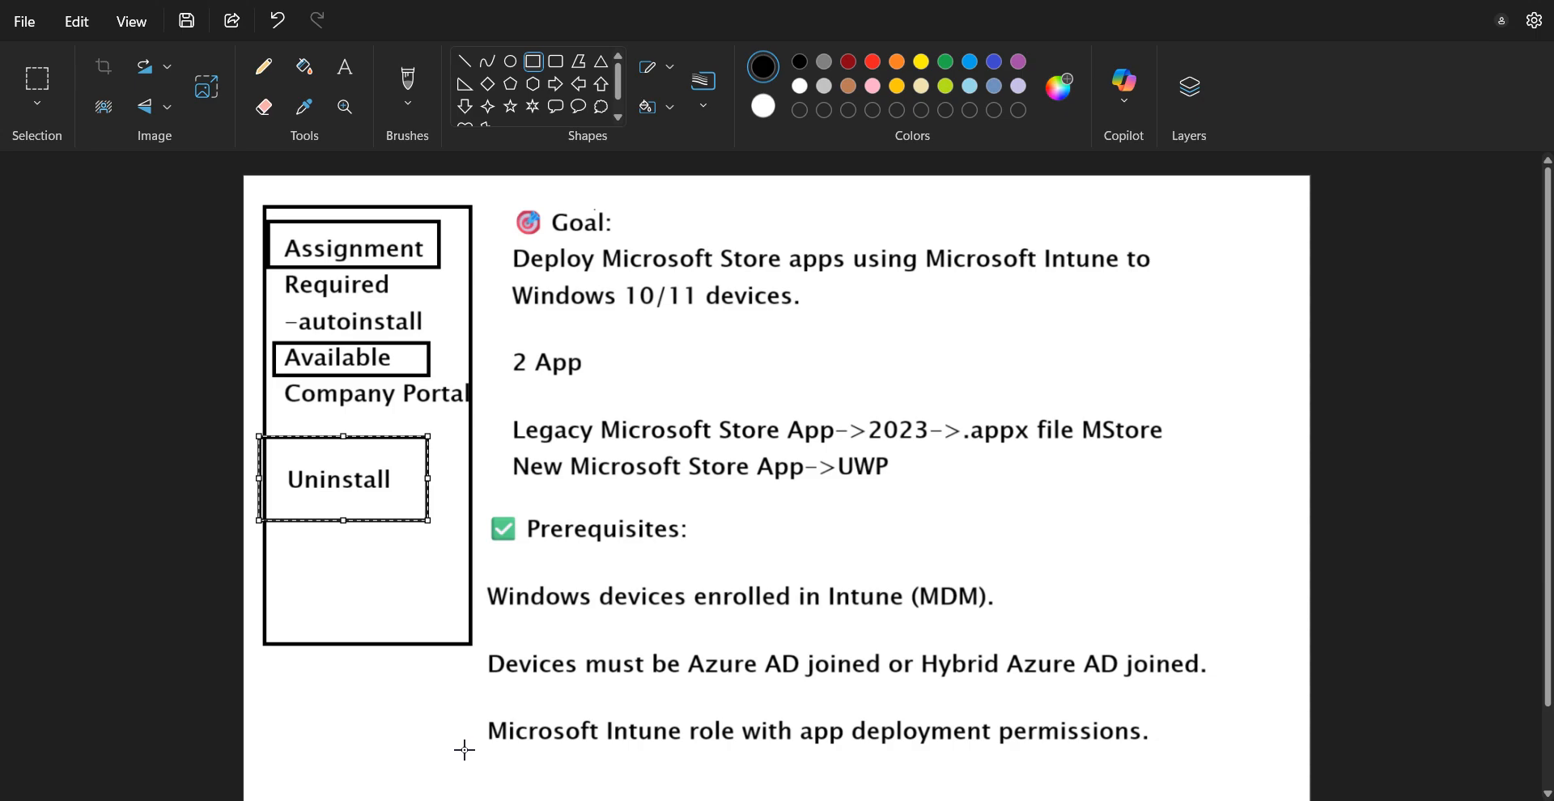
# Return to WindowsClient, expand the HMW Pvt Ltd MDM connection and look through the rest of the Access work or school page.
pyautogui.click(498, 713)
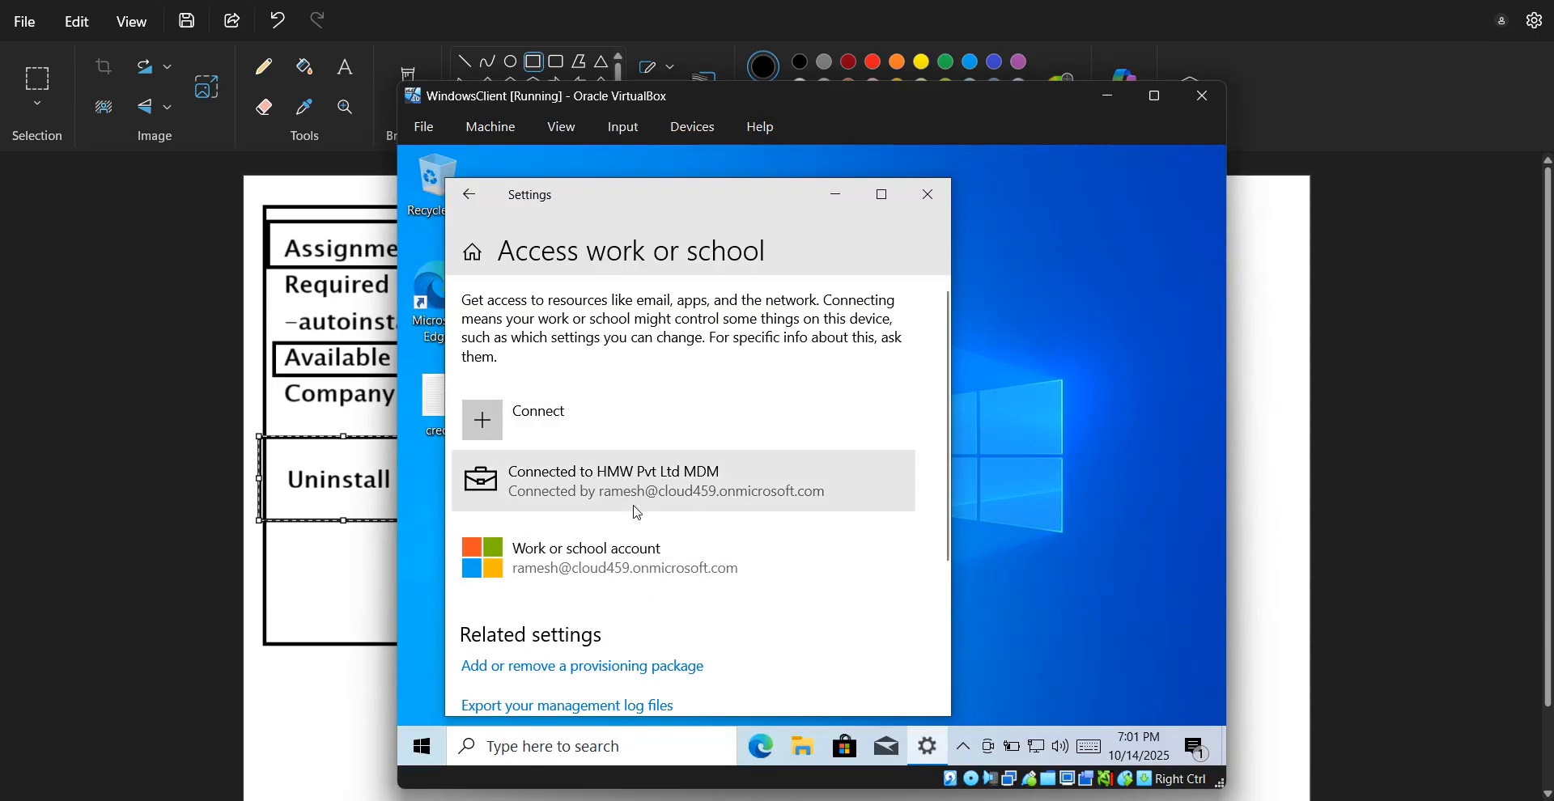
pyautogui.scroll(-4, 566, 615)
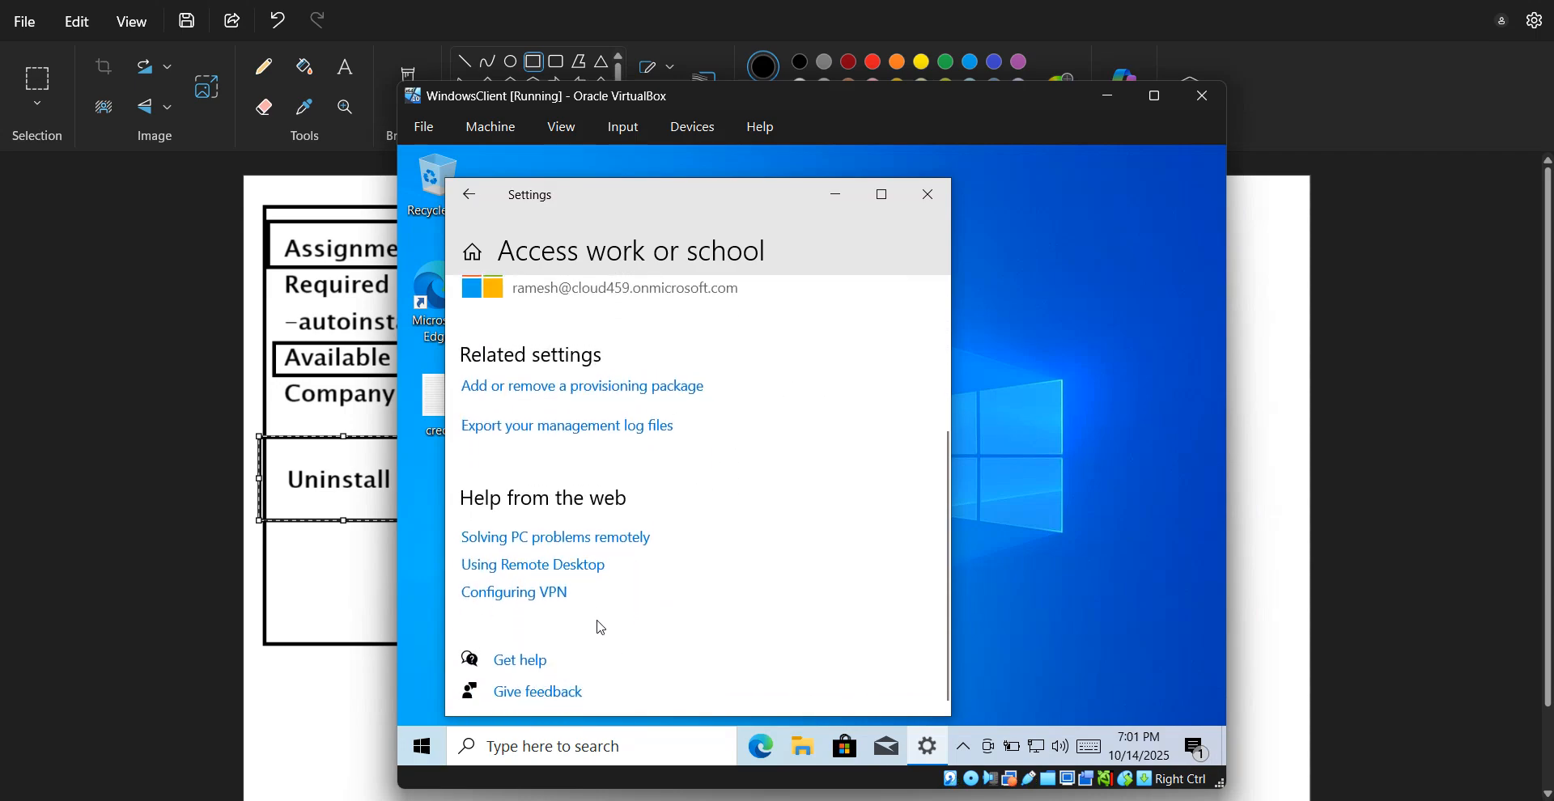
pyautogui.scroll(4, 603, 599)
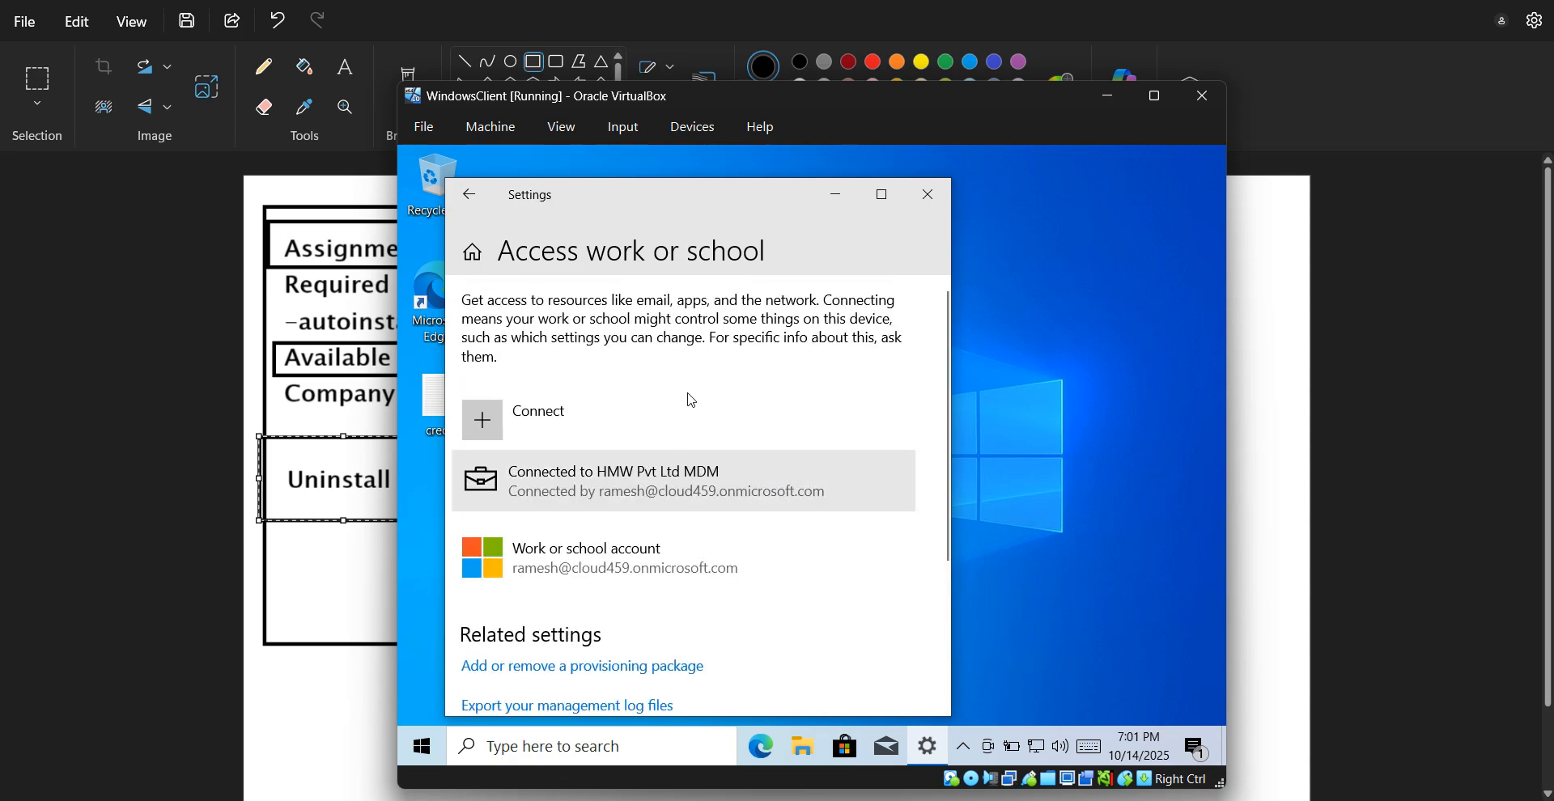
pyautogui.press('Tab')
pyautogui.click(688, 483)
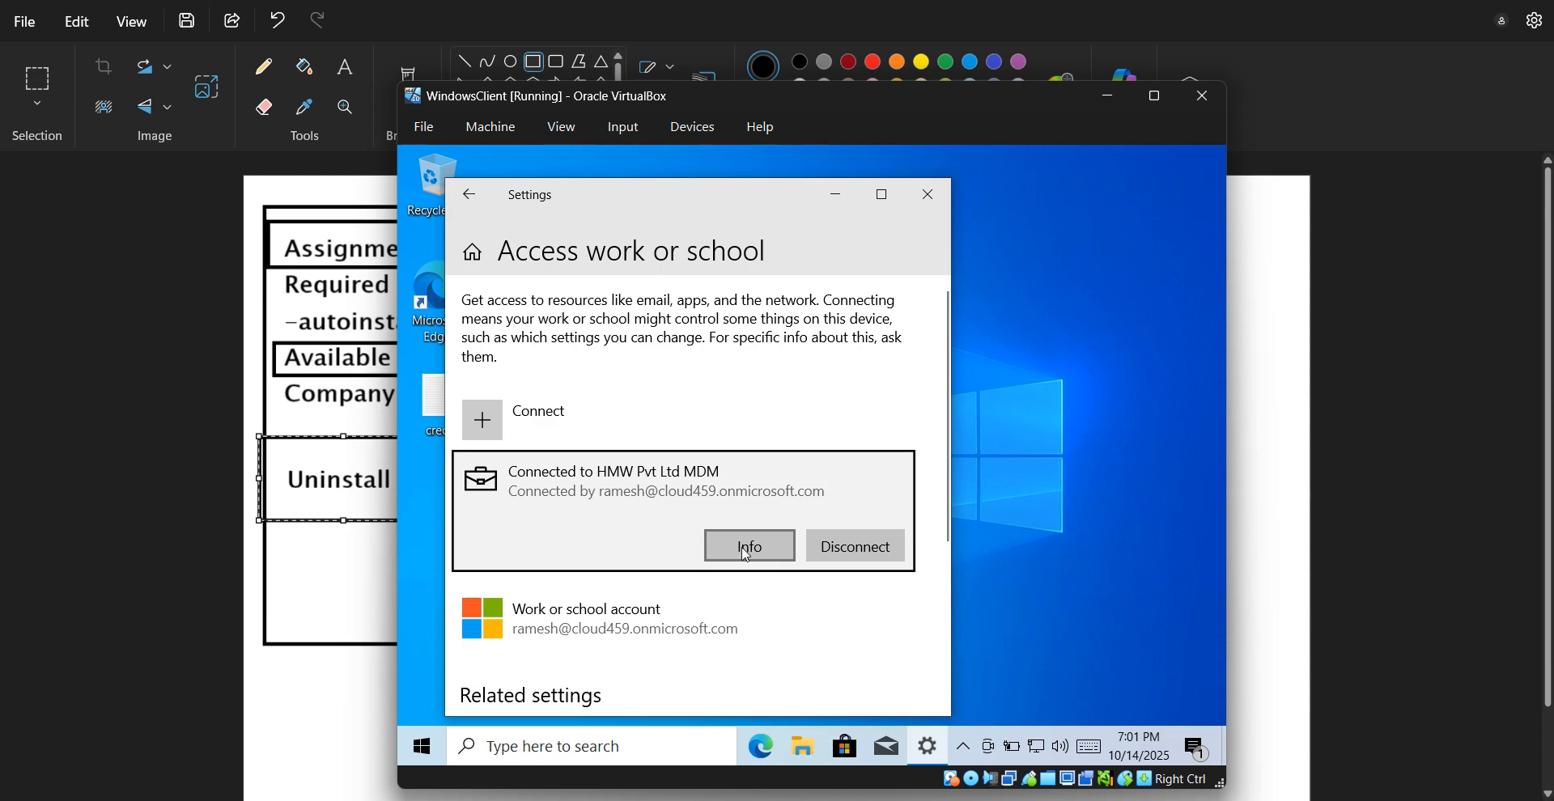
pyautogui.scroll(-1, 746, 555)
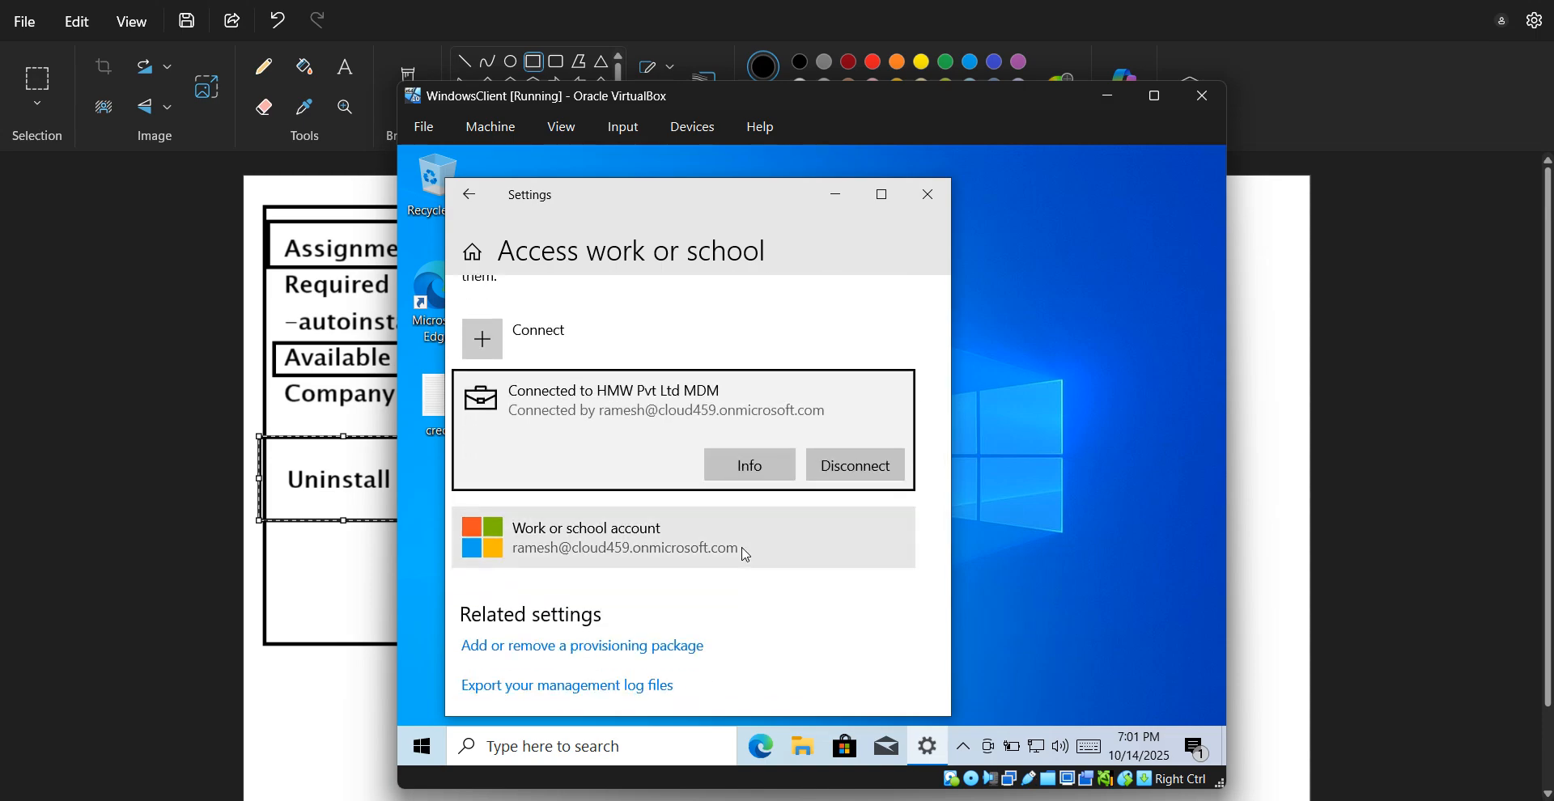
pyautogui.scroll(-2, 746, 555)
pyautogui.scroll(-2, 743, 553)
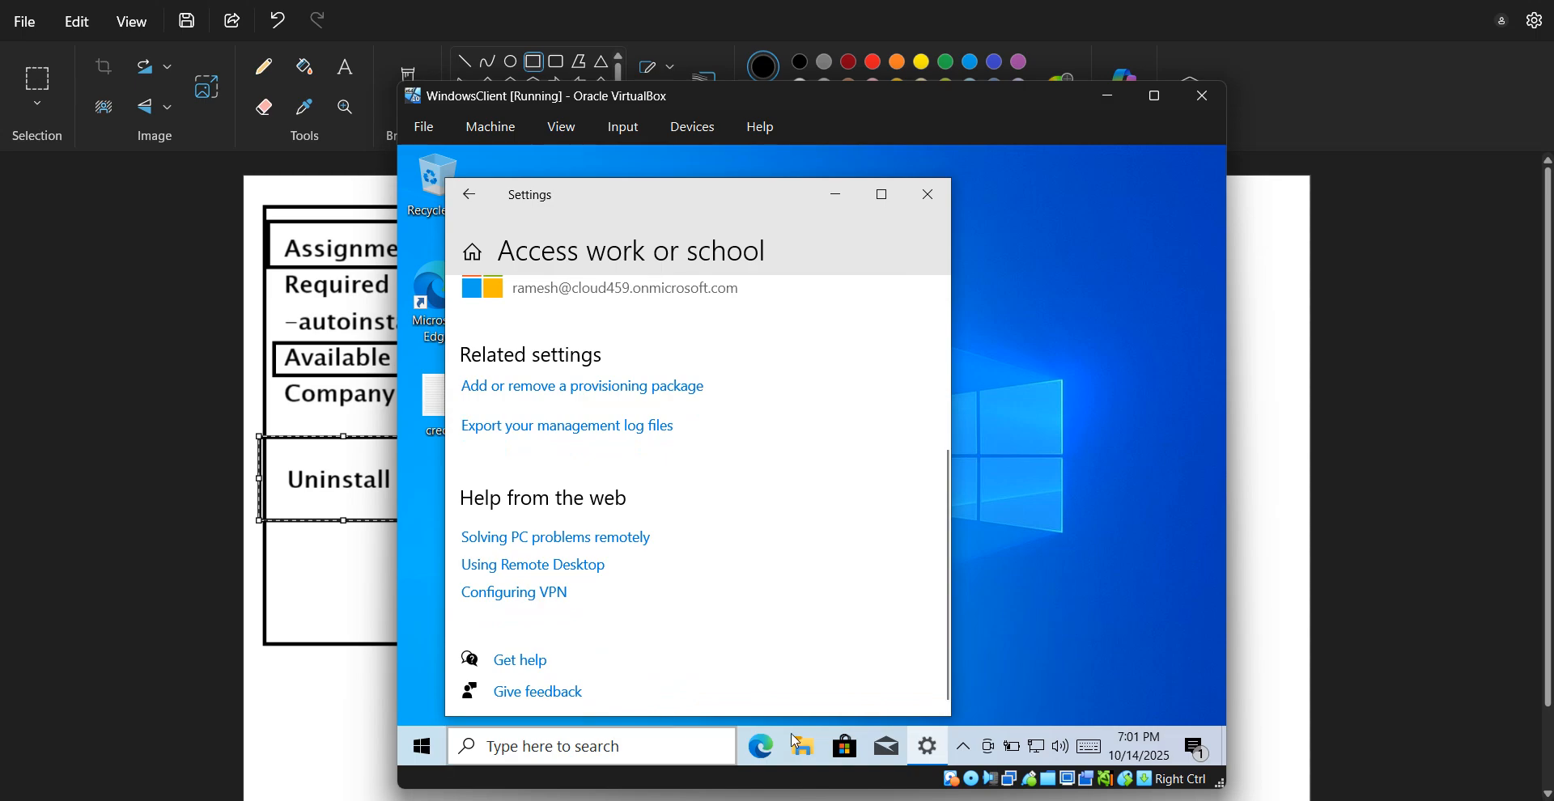
# Return to the Intune admin center and open the HybridADJoin device's overview from the list of Windows devices.
pyautogui.click(1296, 800)
pyautogui.rightClick(1261, 726)
pyautogui.click(1230, 693)
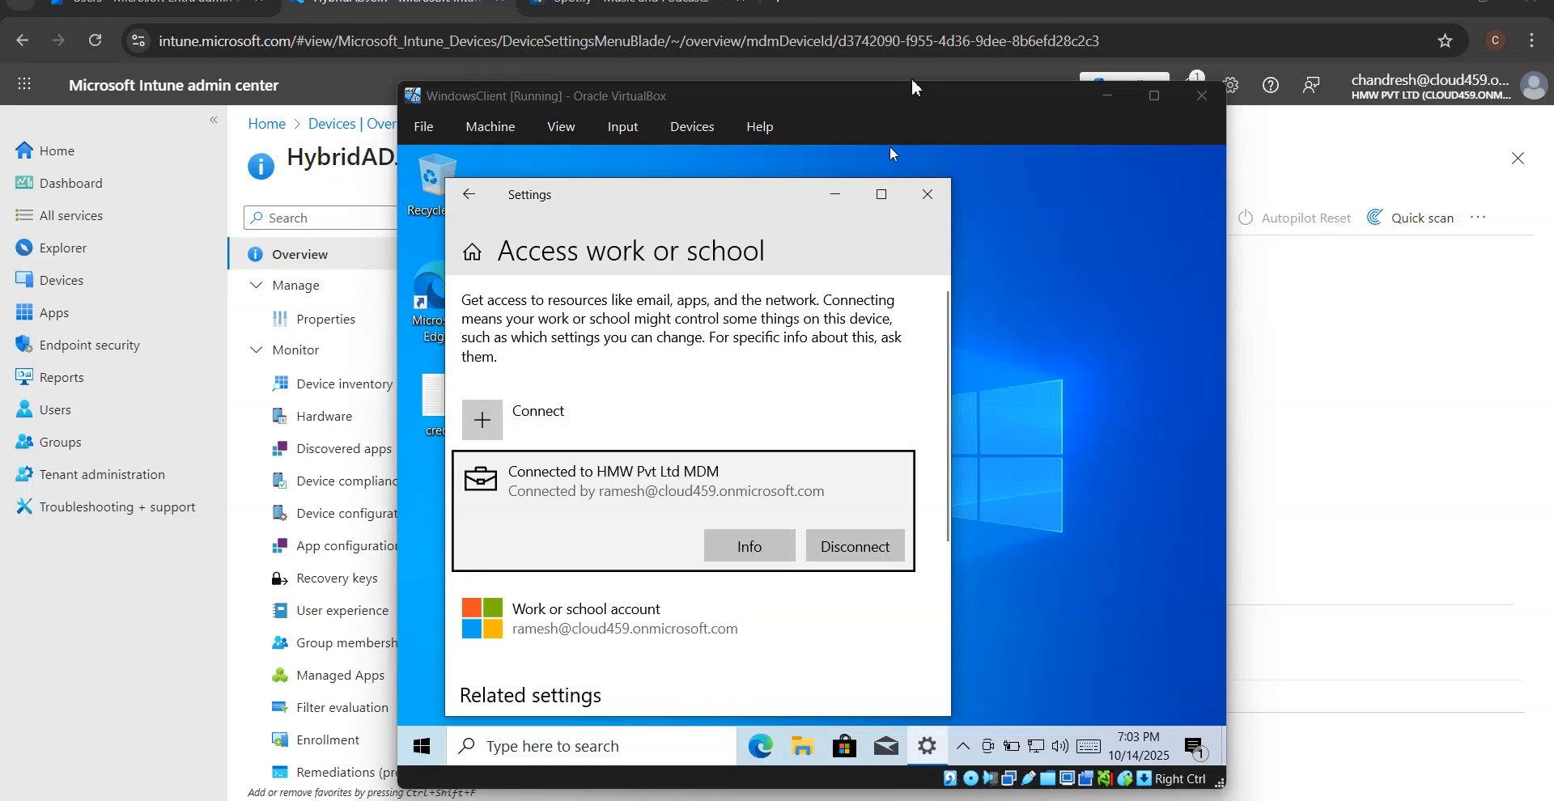
pyautogui.moveTo(961, 110); pyautogui.dragTo(1062, 341)
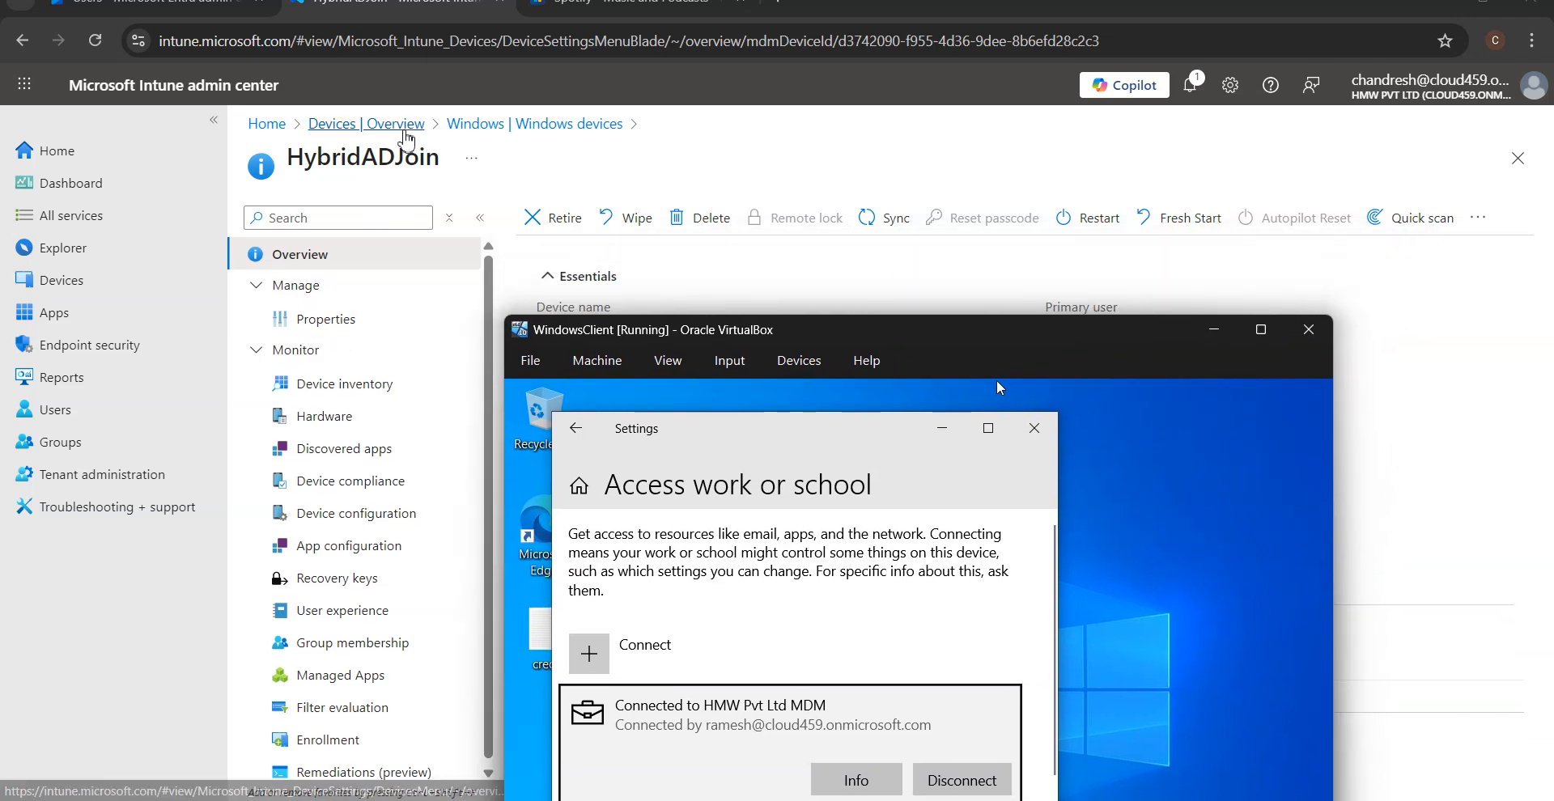
pyautogui.click(404, 126)
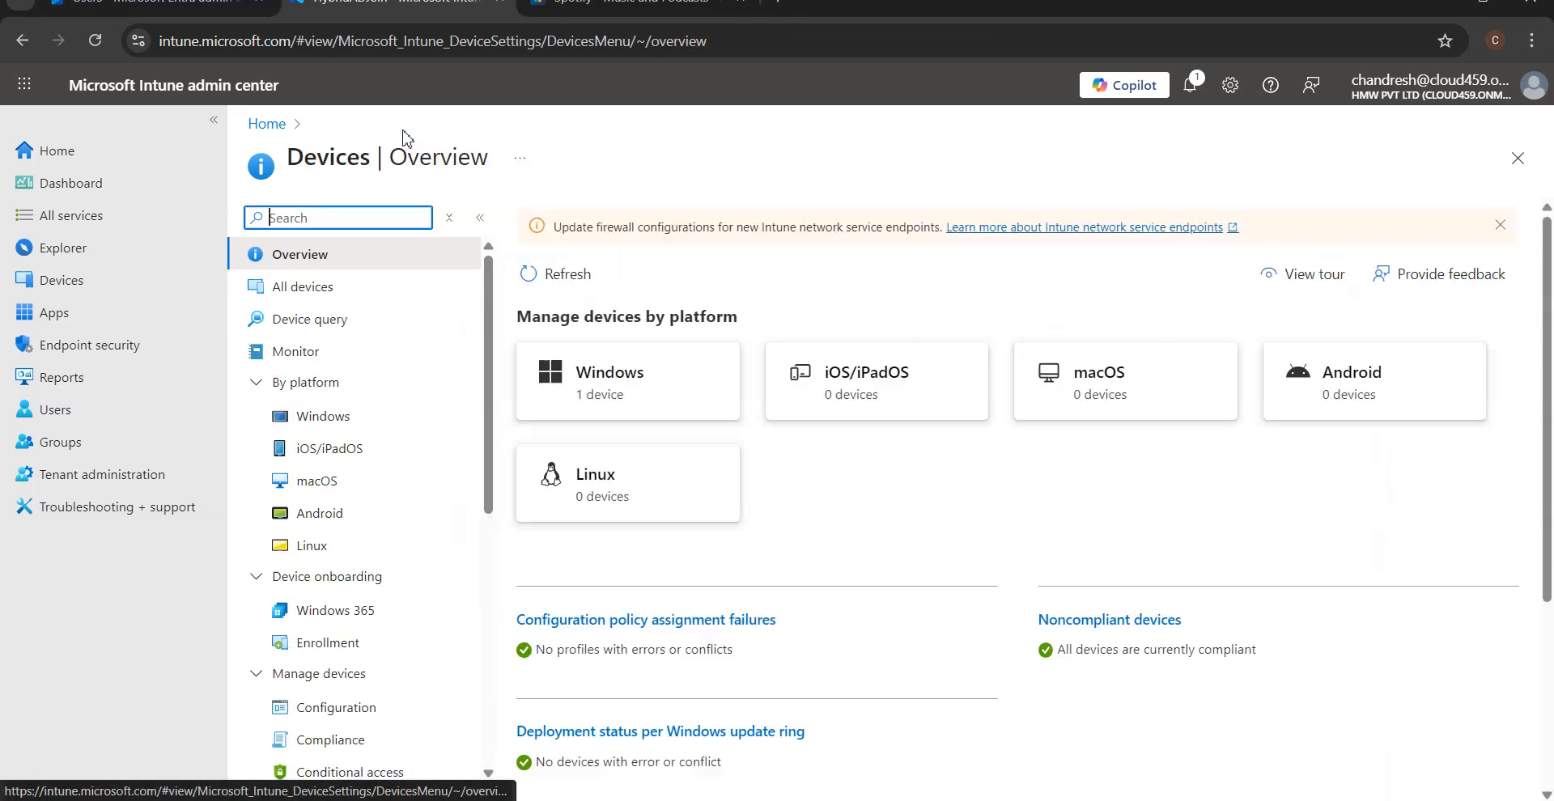
pyautogui.click(603, 385)
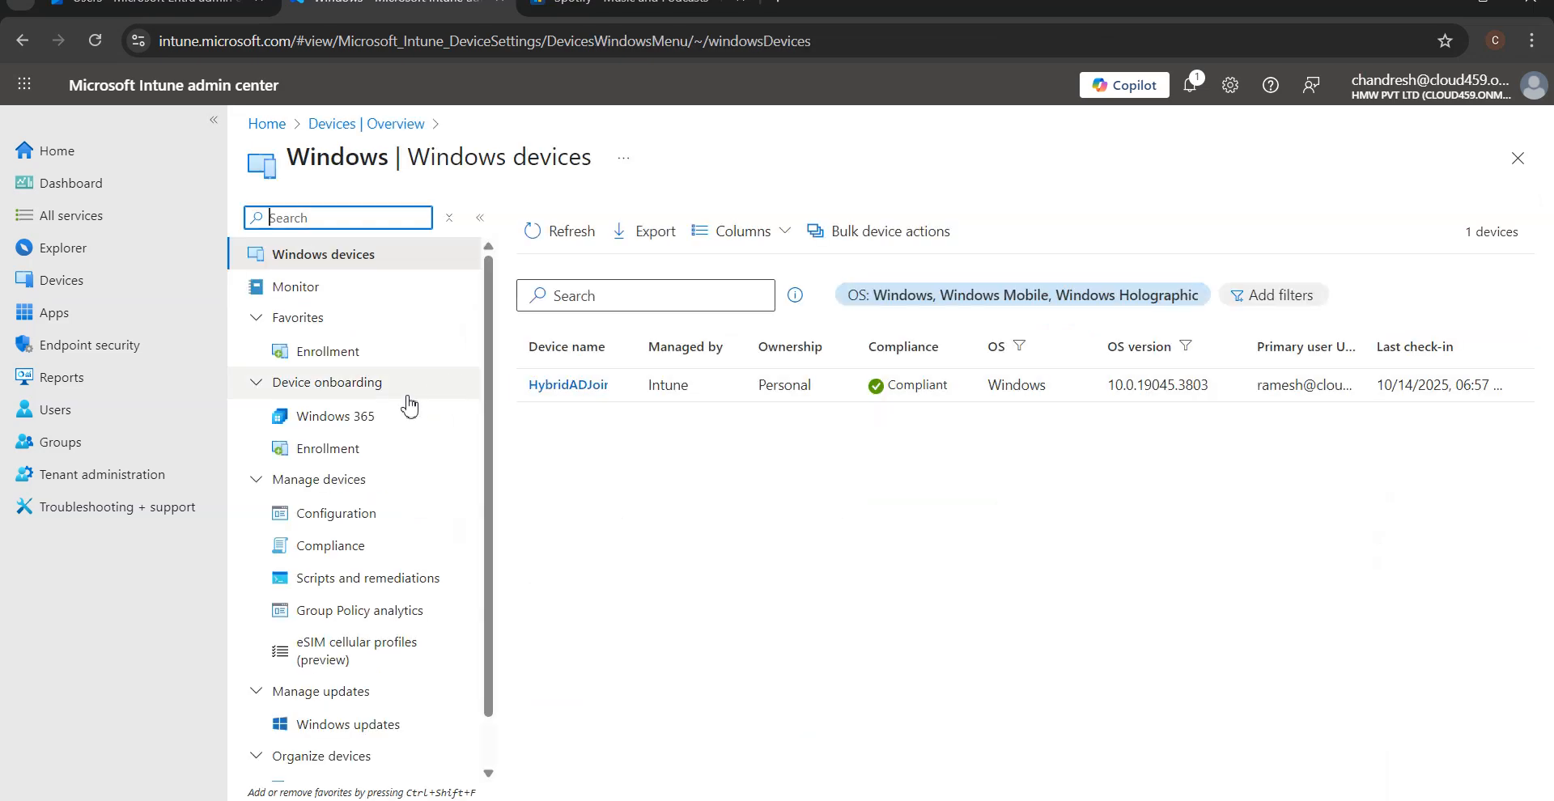
pyautogui.click(578, 396)
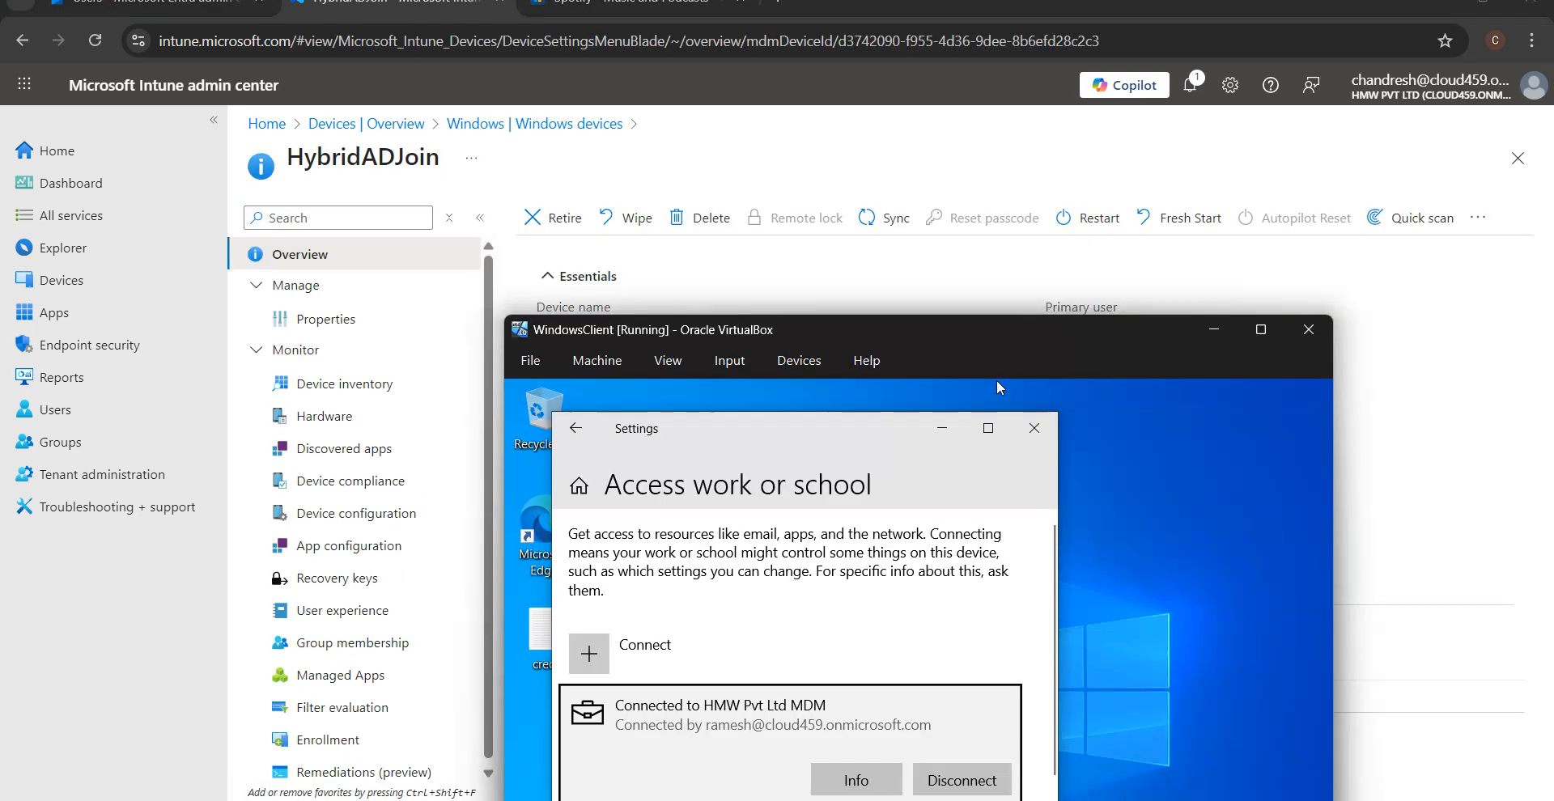
# Place the WindowsClient window beside the HybridADJoin details and run the hostname command in its Command Prompt.
pyautogui.hotkey('alt', 'Tab')
pyautogui.moveTo(874, 329); pyautogui.dragTo(1124, 201)
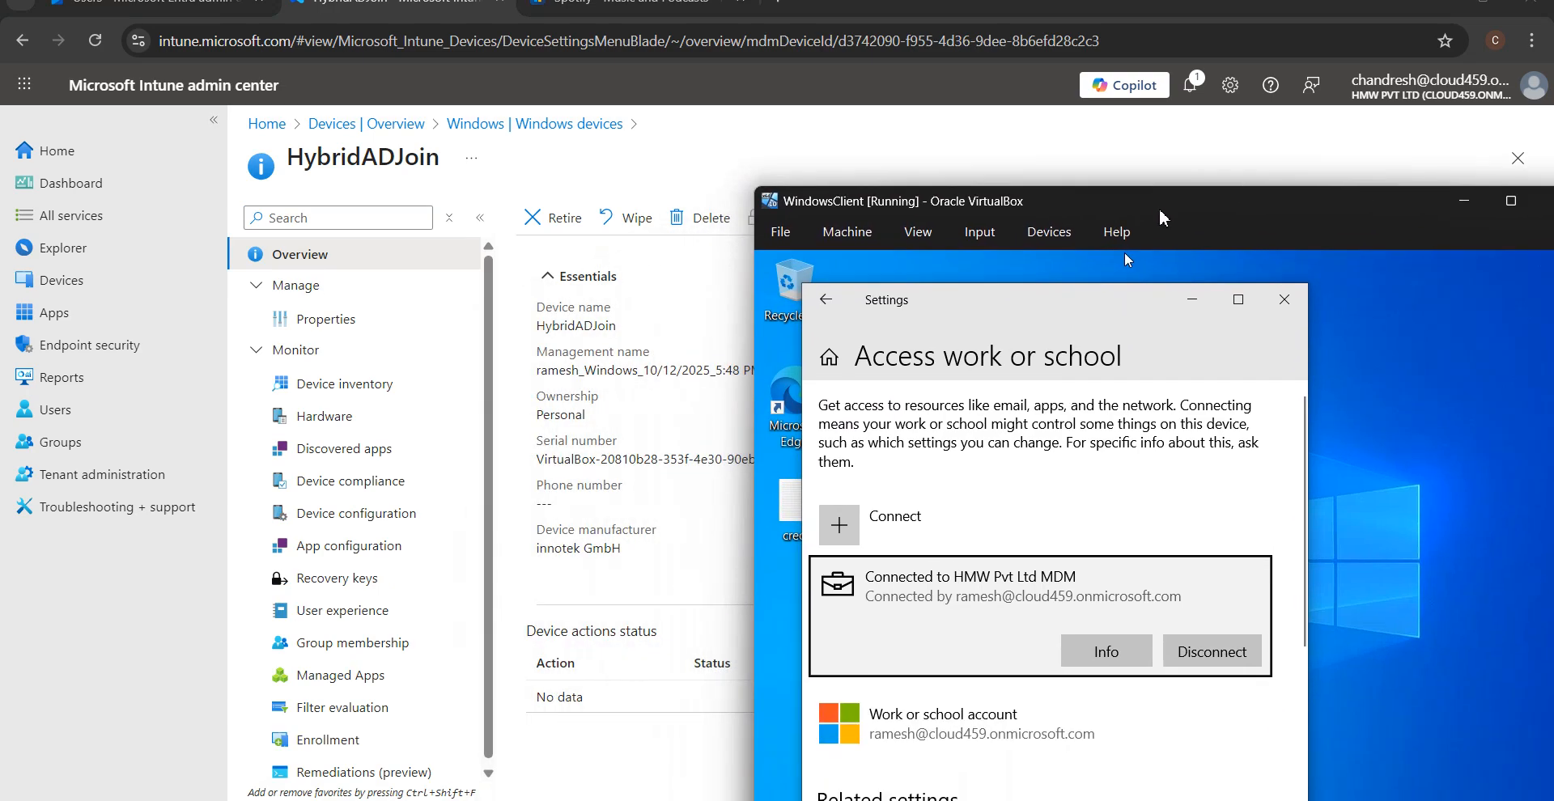
pyautogui.scroll(-3, 1030, 573)
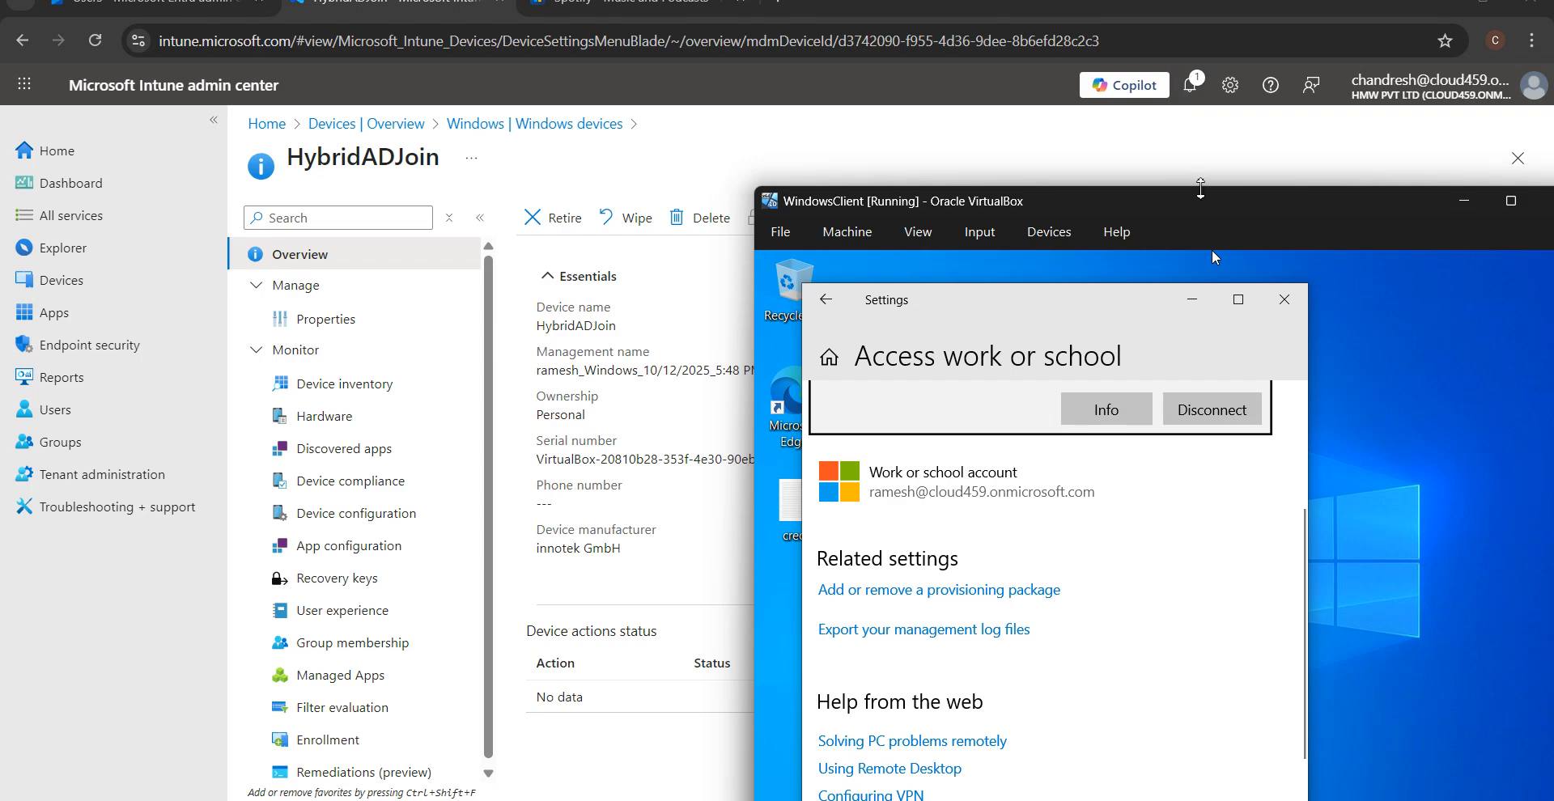
pyautogui.moveTo(1192, 203); pyautogui.dragTo(1101, 44)
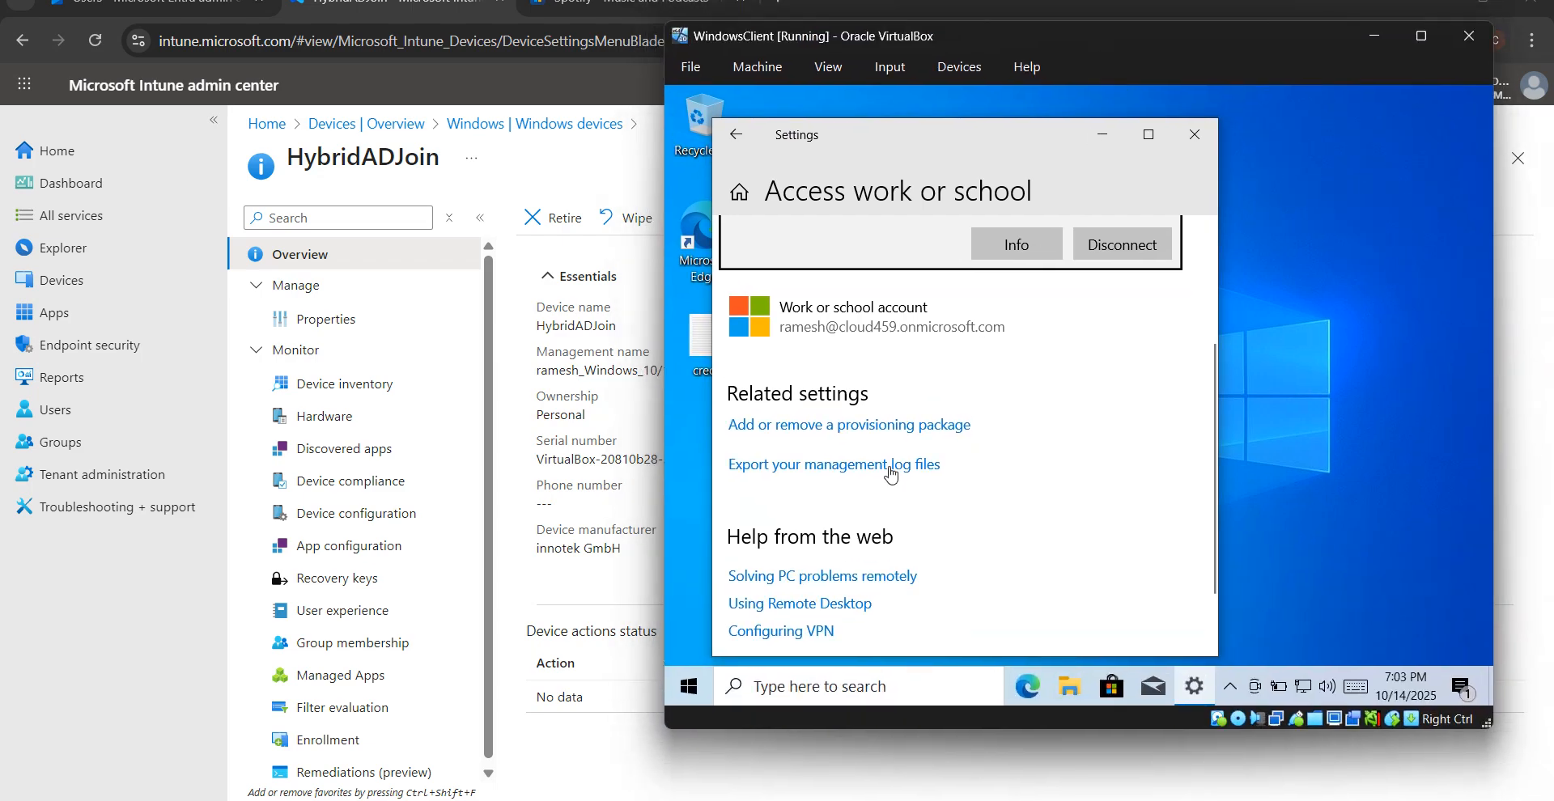
pyautogui.rightClick(791, 695)
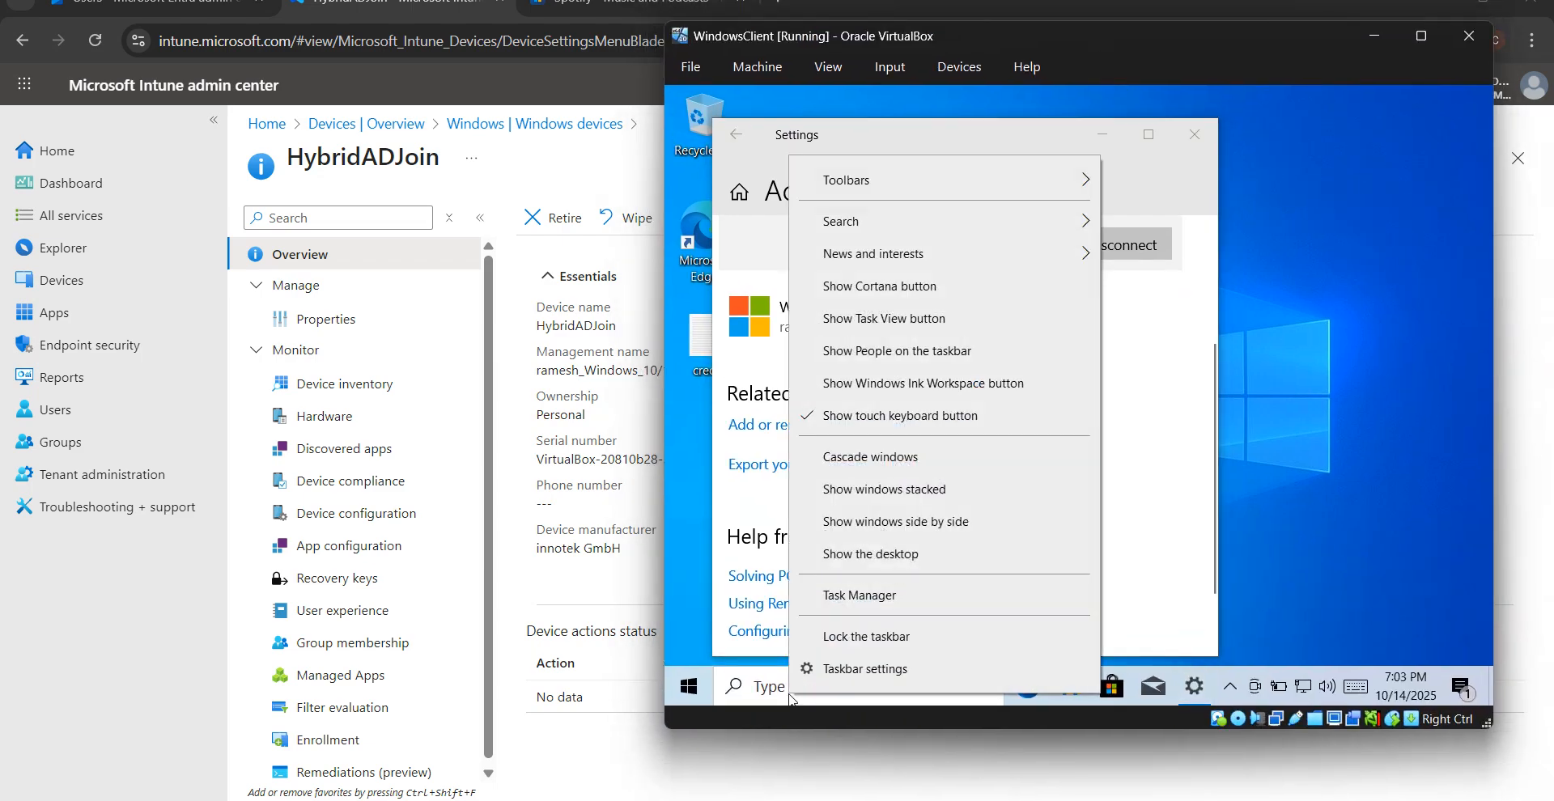
pyautogui.press('super+r')
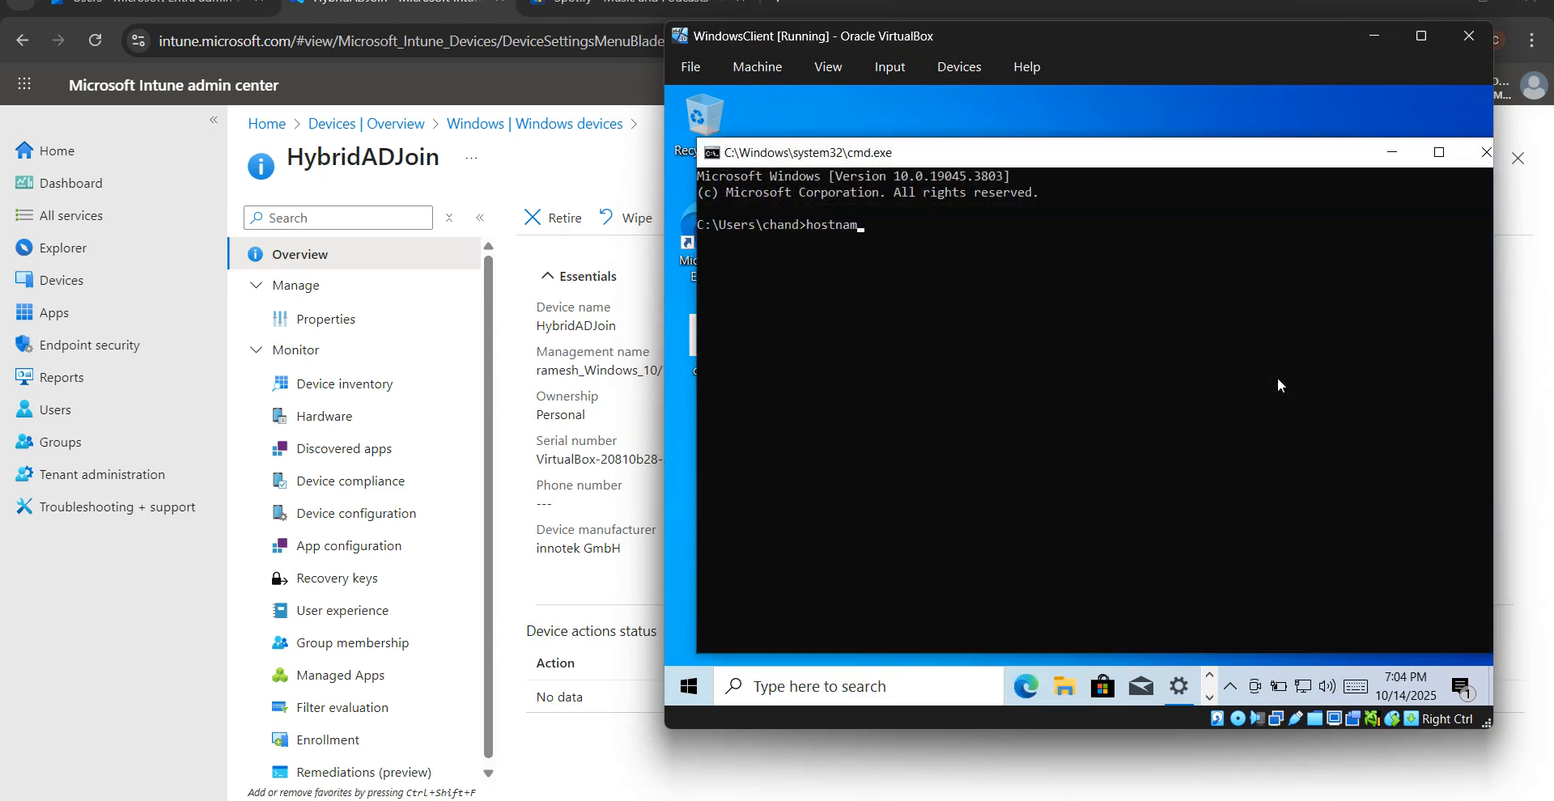
pyautogui.write('e')
pyautogui.press('Return')
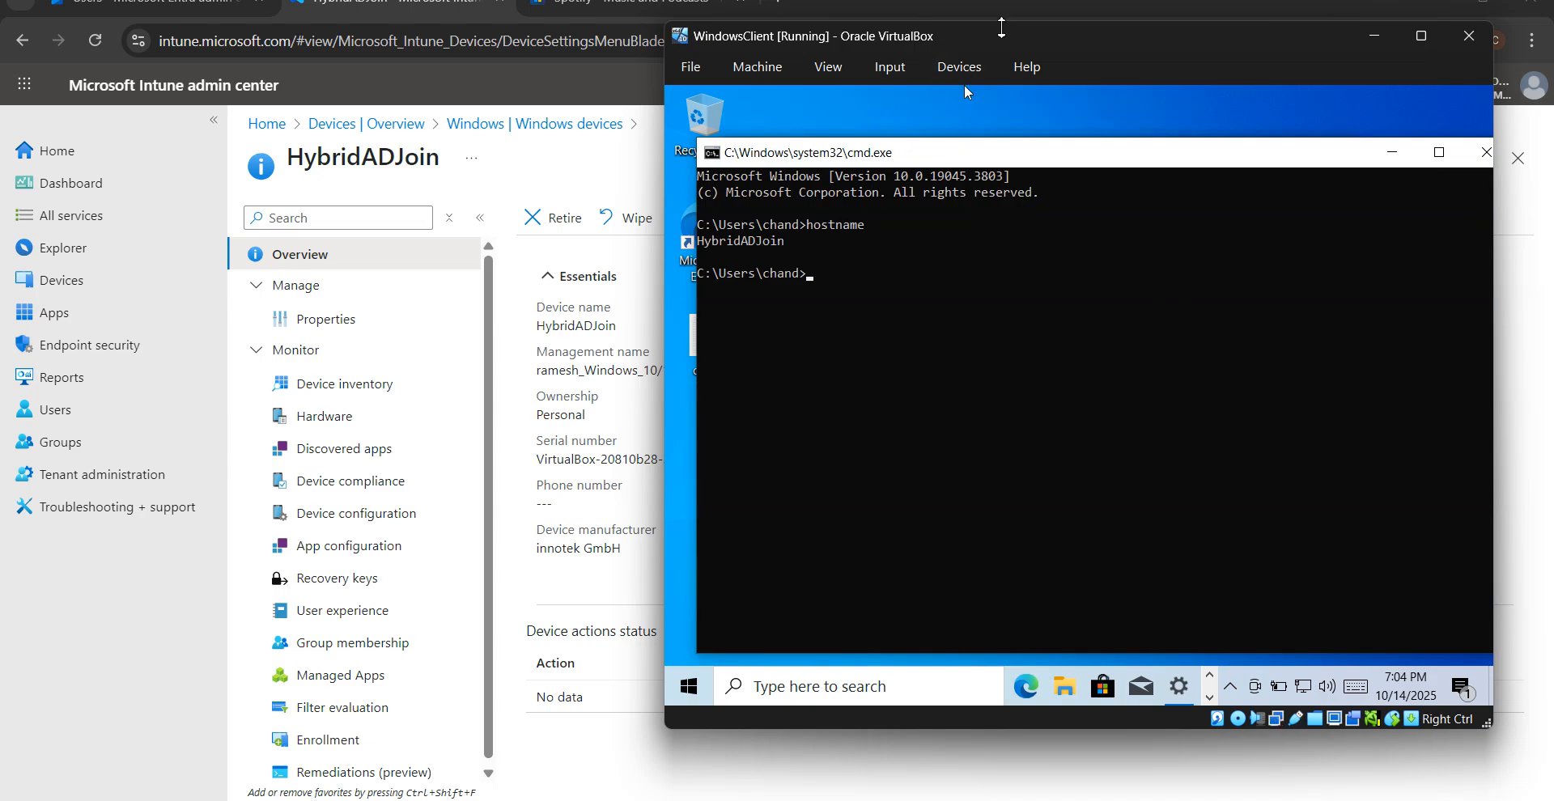
# Reposition the virtual machine window, close its Command Prompt and minimize WindowsClient to reveal the HybridADJoin overview.
pyautogui.moveTo(1002, 25); pyautogui.dragTo(1061, 126)
pyautogui.click(1049, 165)
pyautogui.click(1049, 166)
pyautogui.moveTo(1080, 145); pyautogui.dragTo(889, 197)
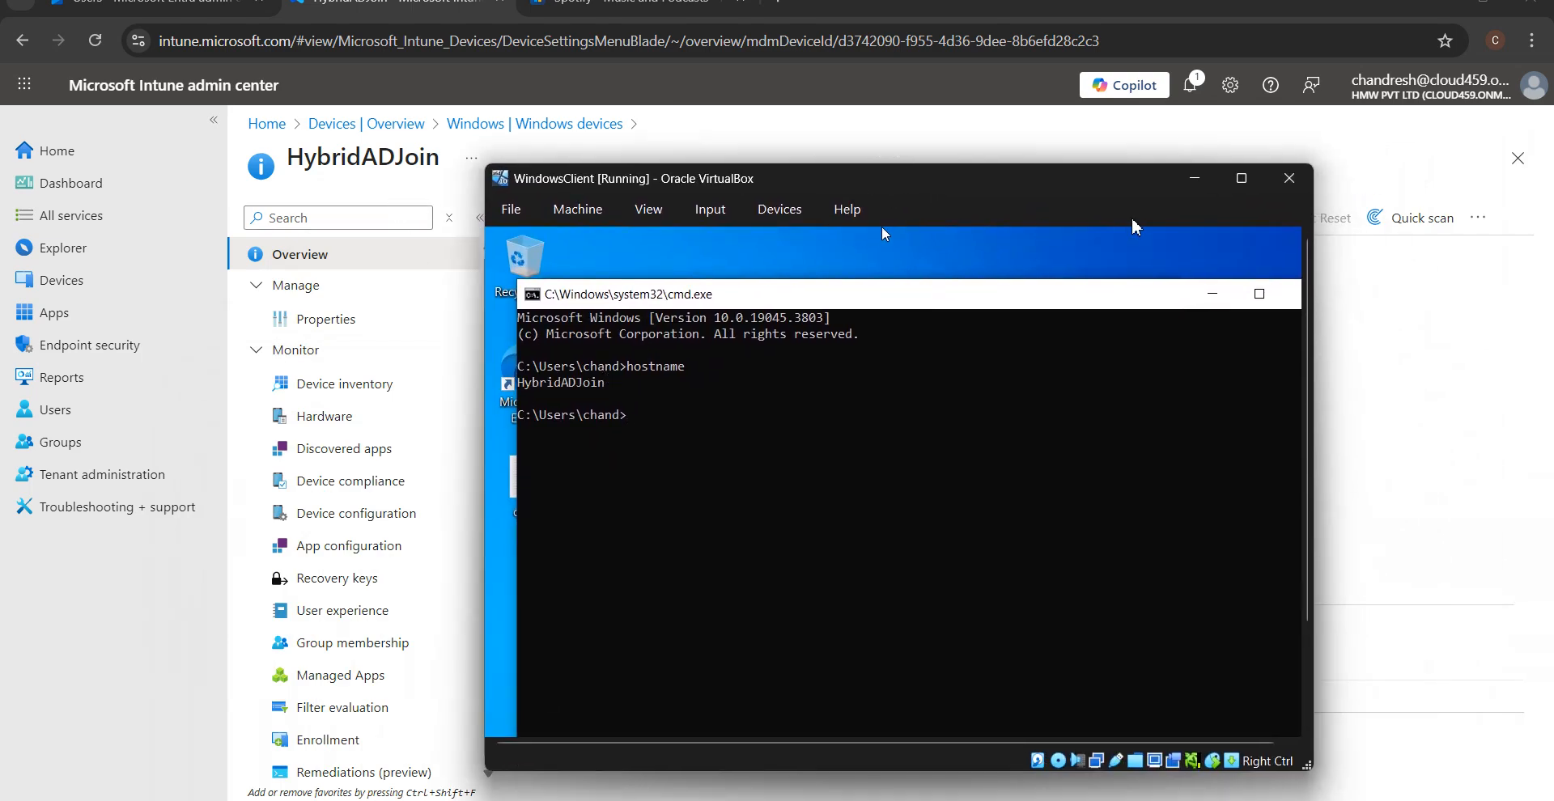
pyautogui.rightClick(1185, 295)
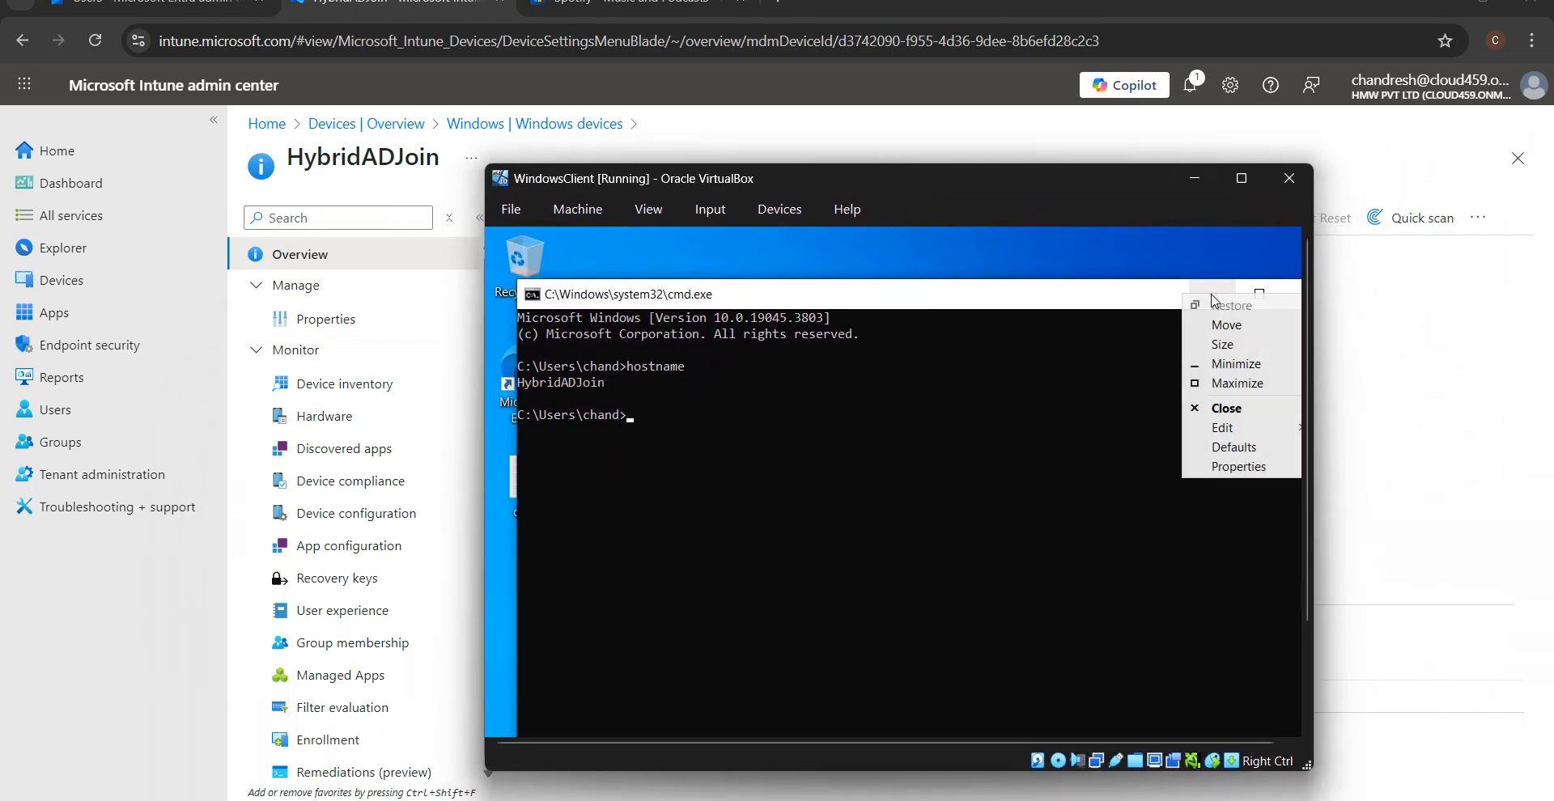
pyautogui.click(1223, 407)
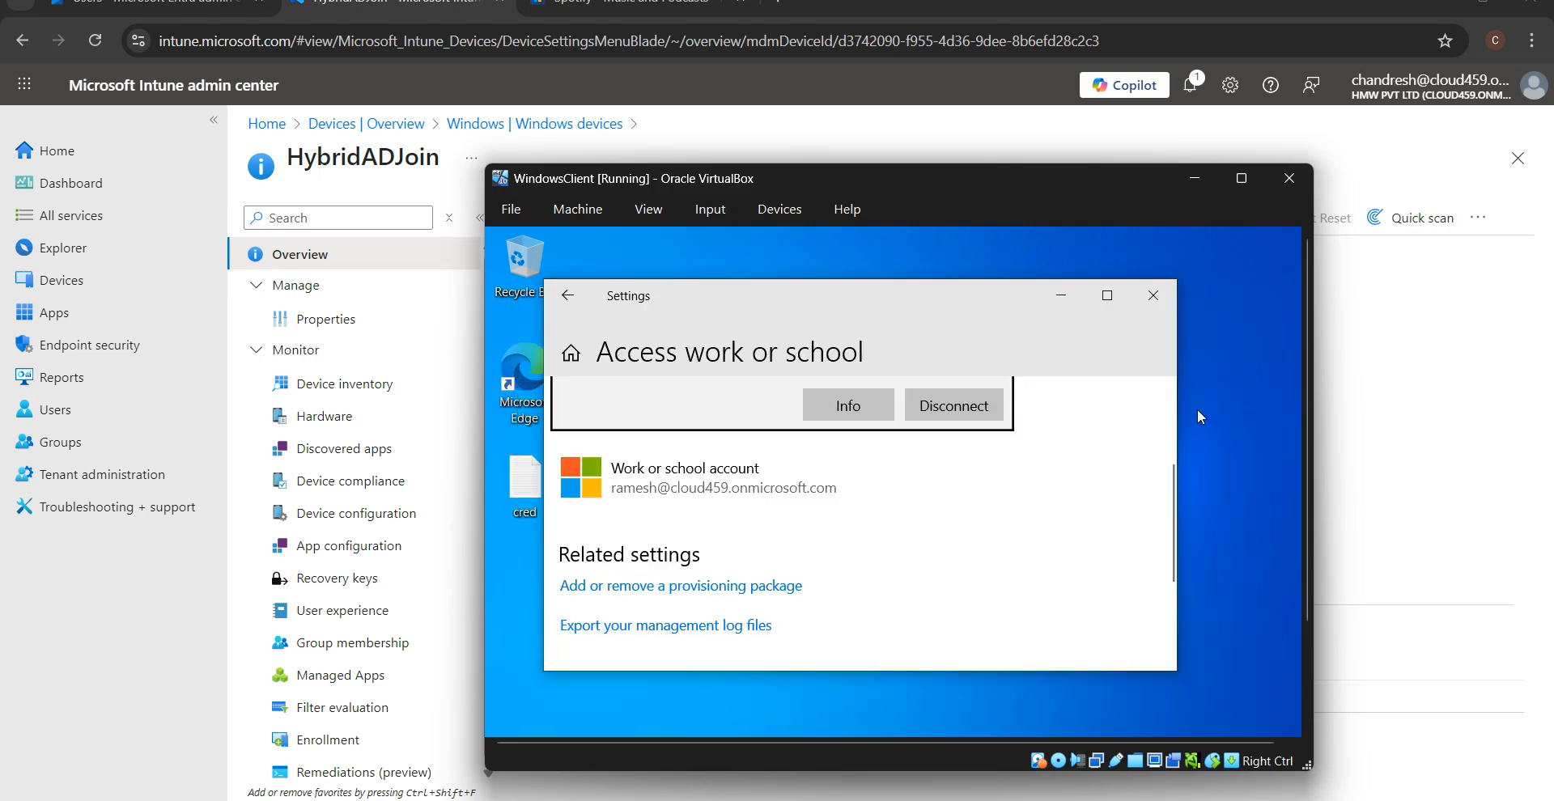
pyautogui.click(1194, 178)
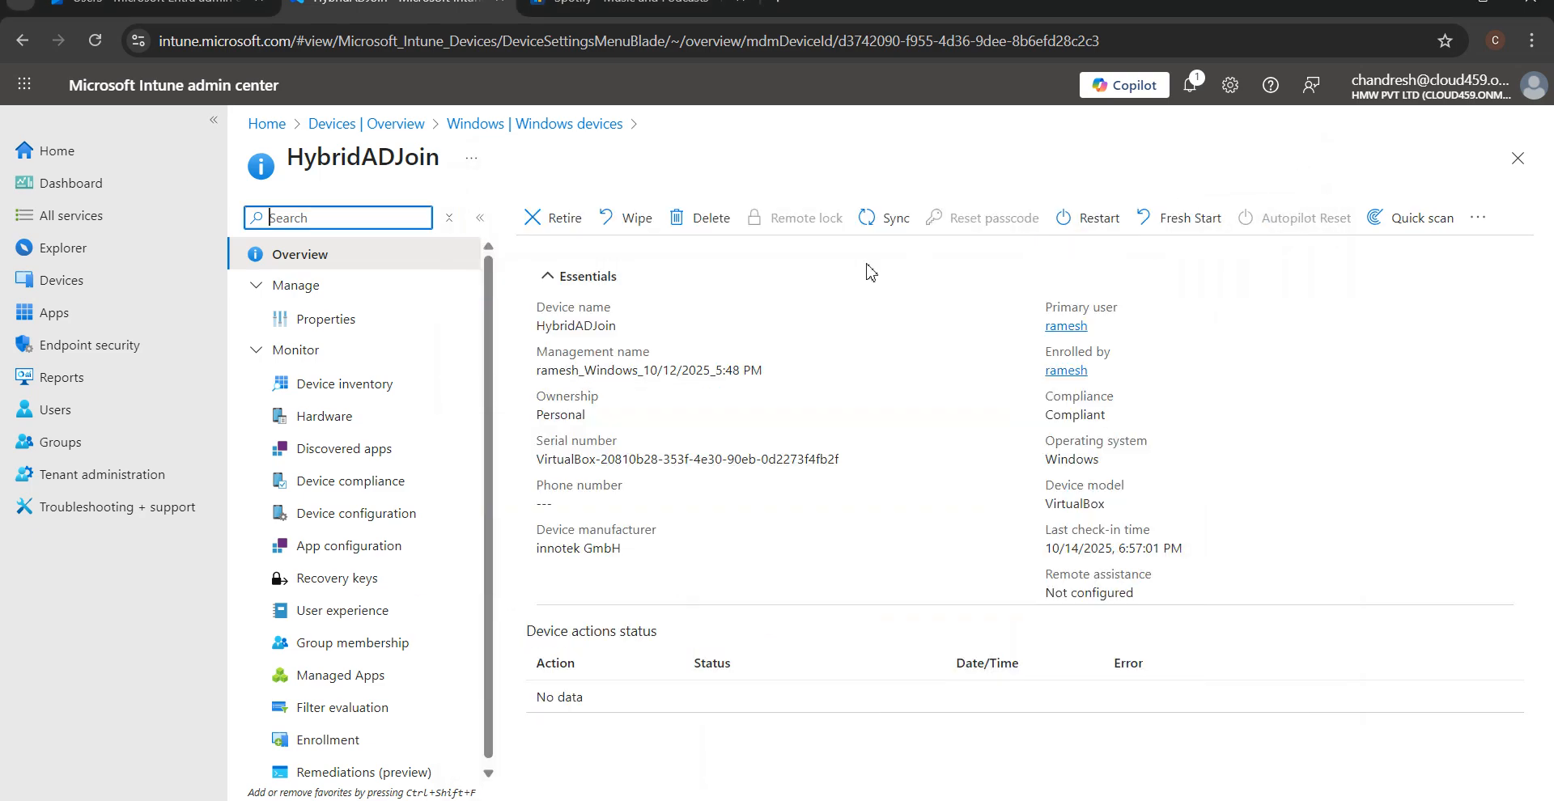
# Start a remote sync of the HybridADJoin device from its overview and confirm the request.
pyautogui.click(888, 217)
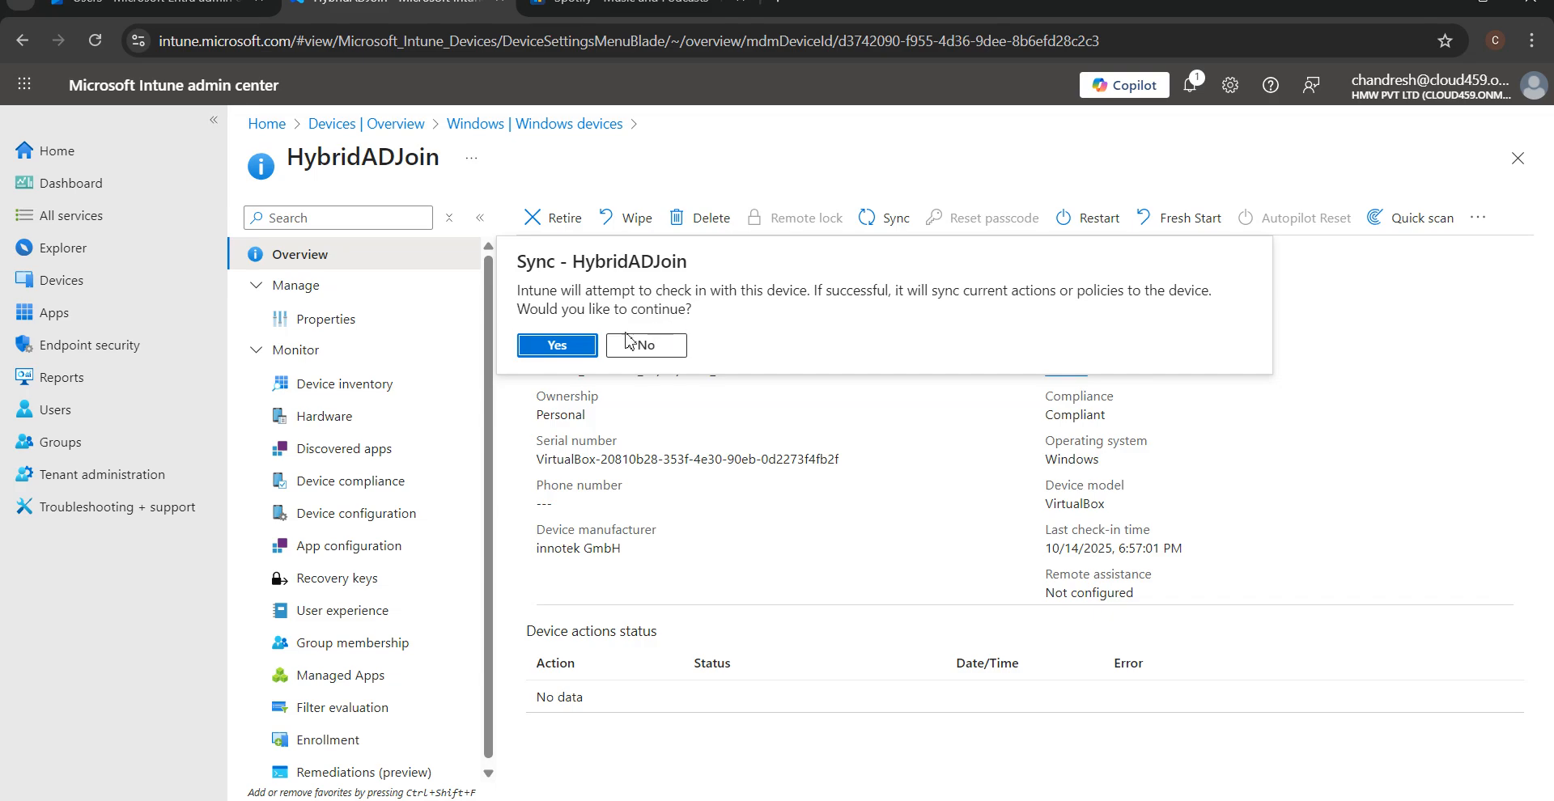
pyautogui.click(585, 347)
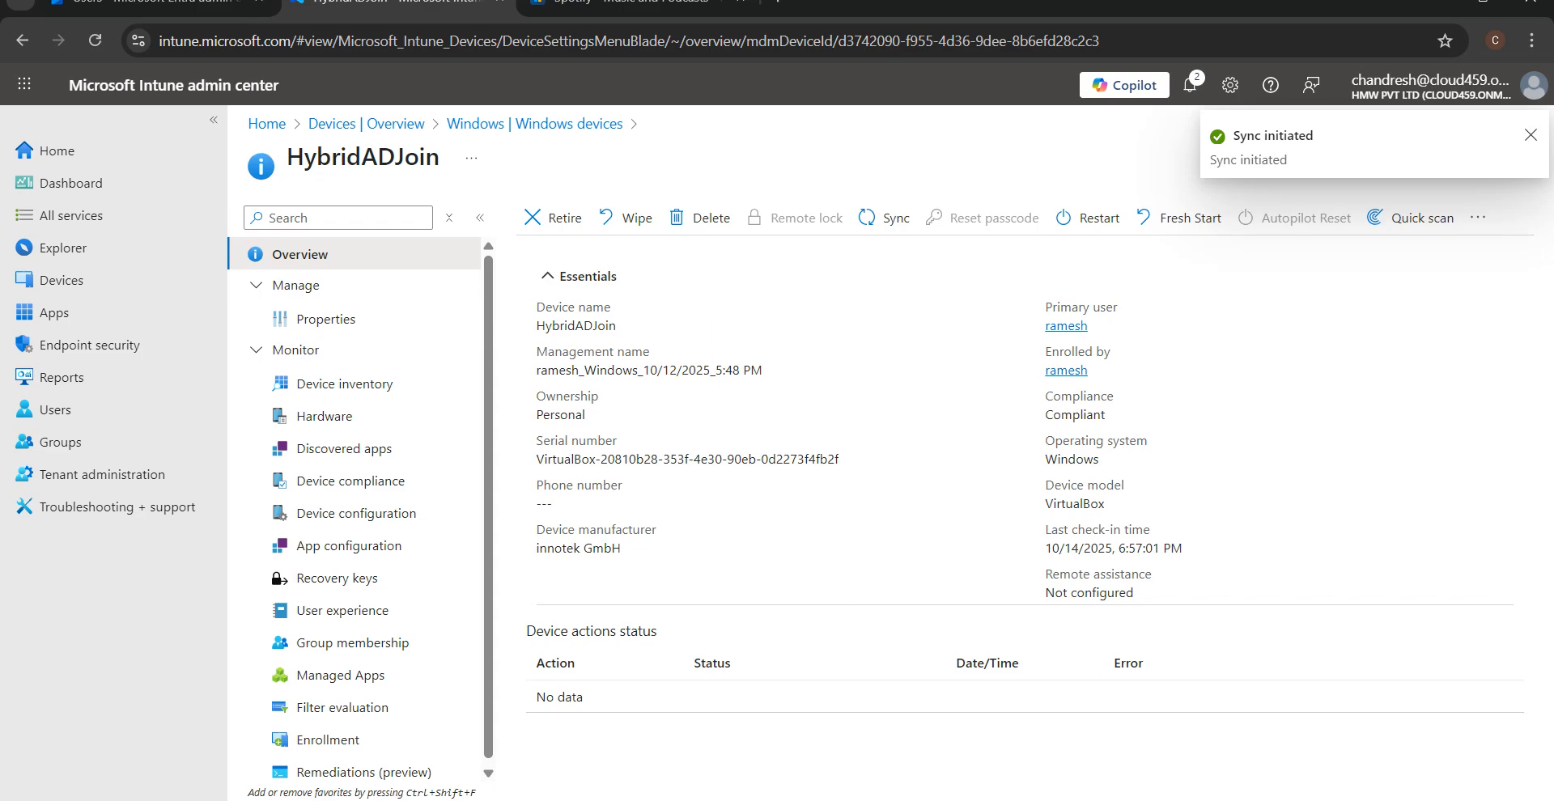
# View the Spotify - Music and Podcasts store page and restore the WindowsClient window to check its Access work or school connection.
pyautogui.click(557, 9)
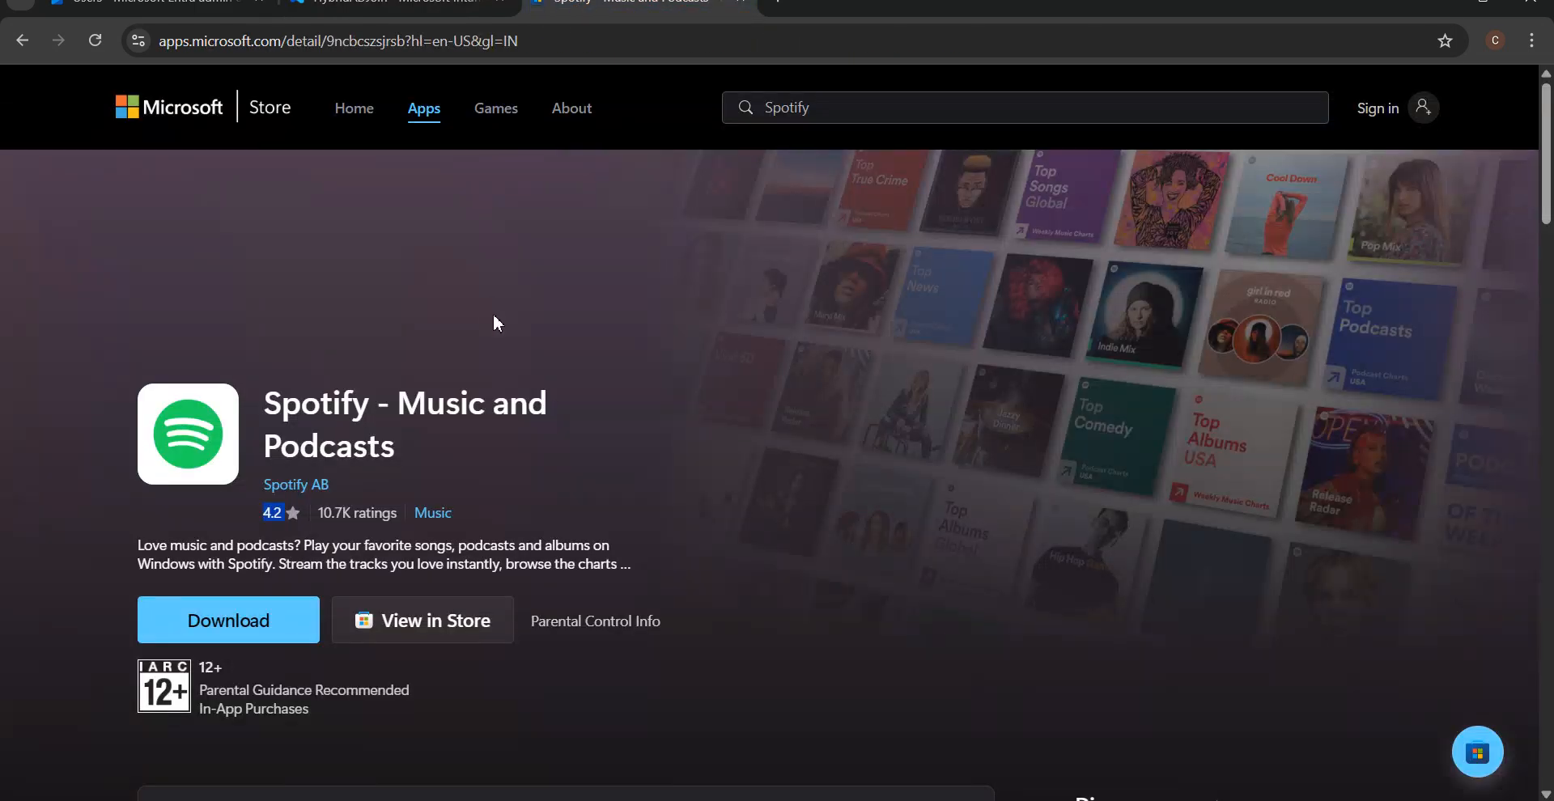
pyautogui.click(442, 1)
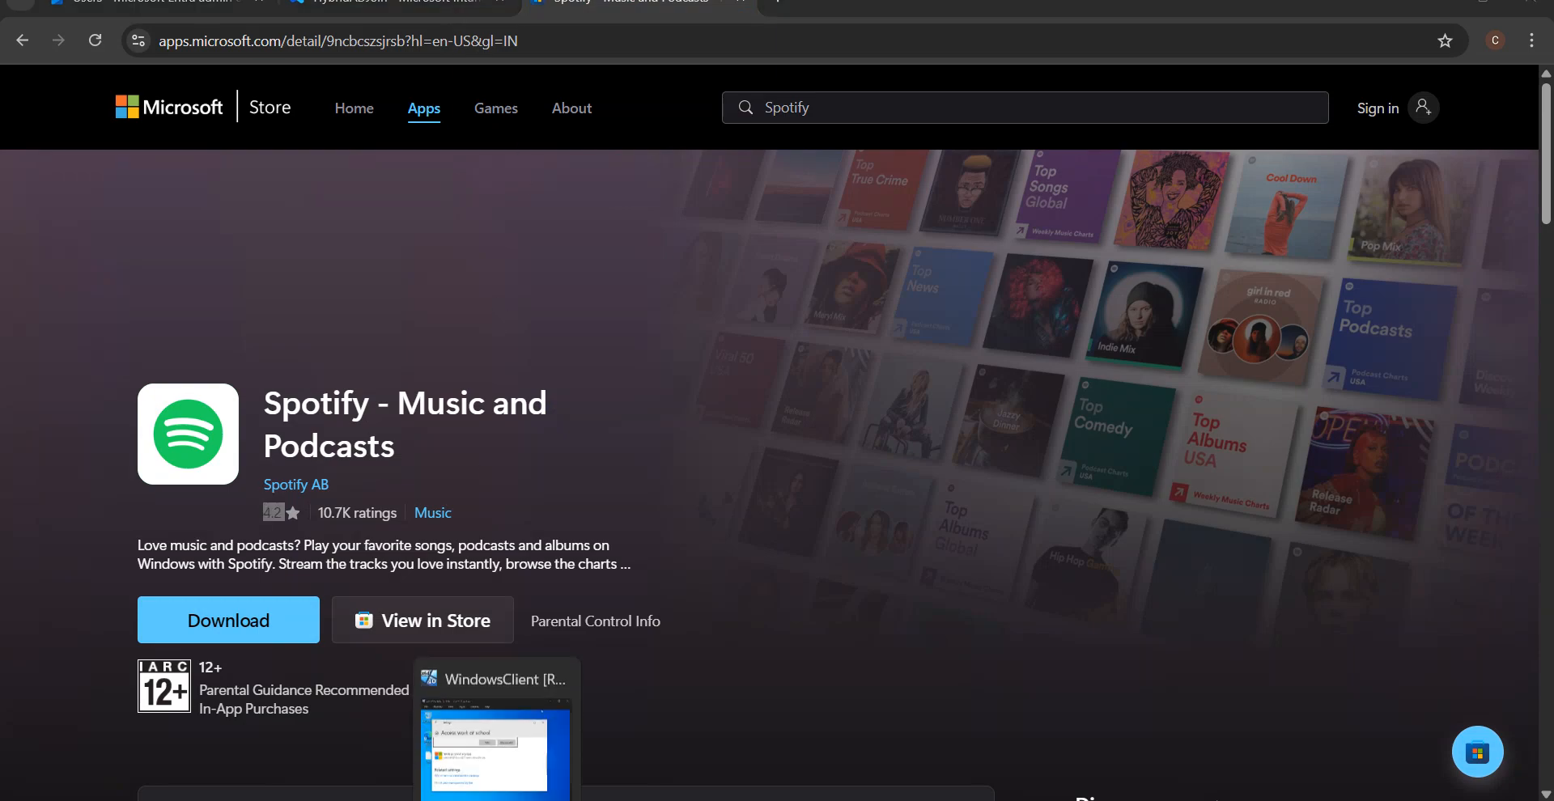
pyautogui.click(564, 711)
pyautogui.scroll(3, 866, 509)
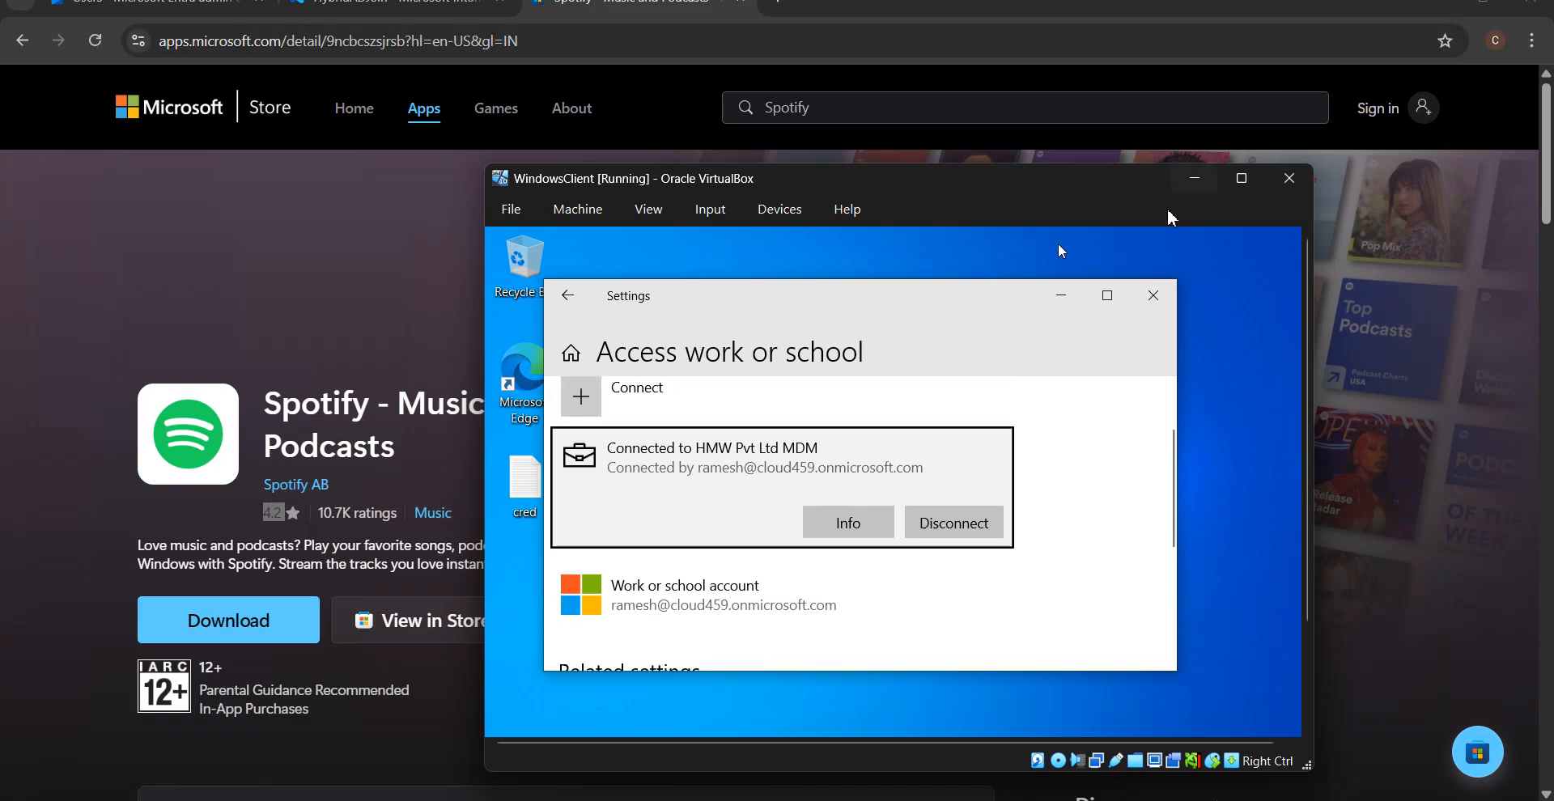
# Return to HybridADJoin in the Intune admin center and check its Properties, Managed Apps and App configuration pages.
pyautogui.click(466, 18)
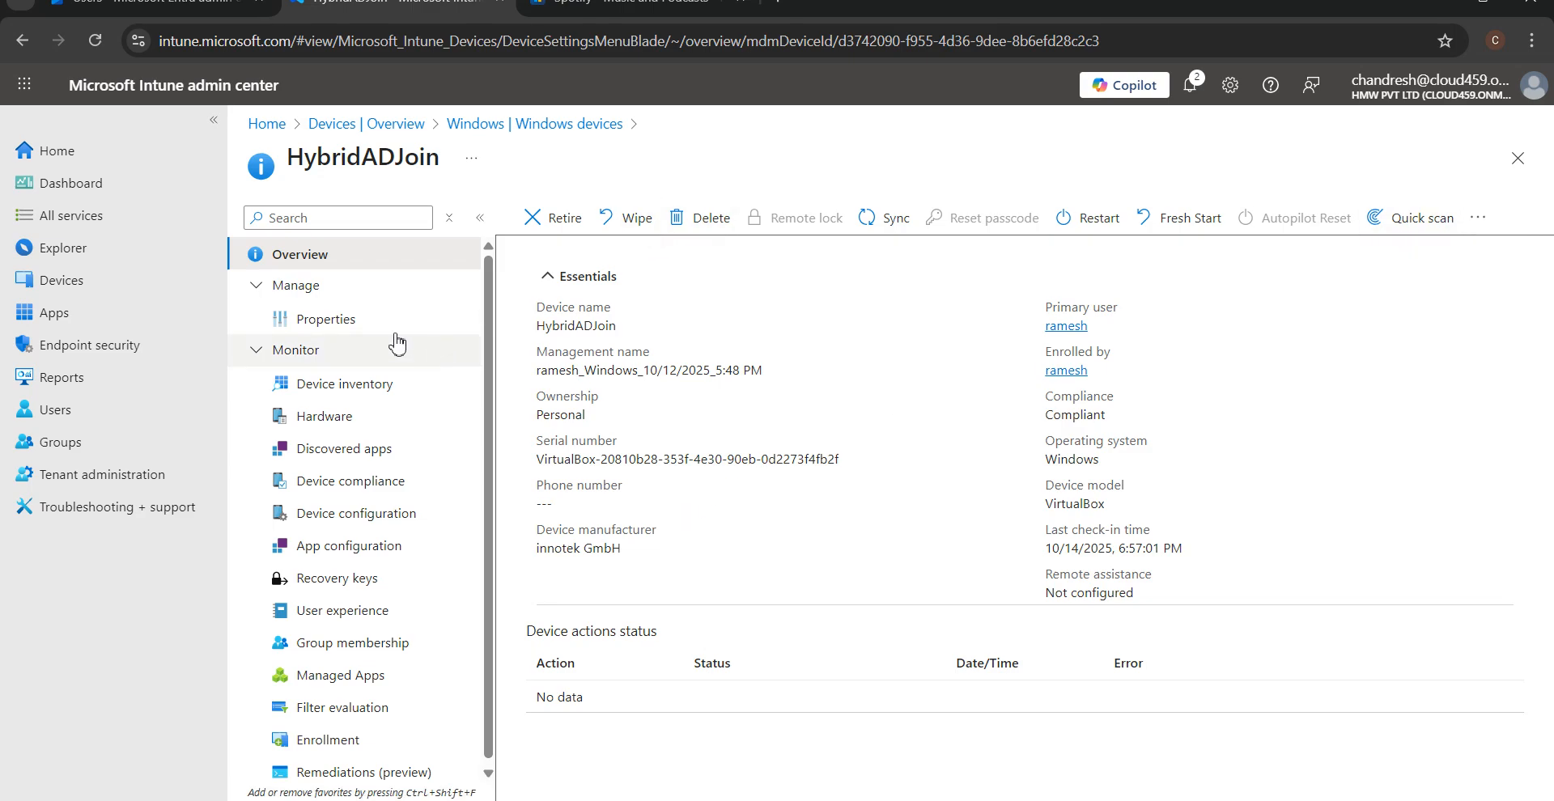
pyautogui.click(346, 324)
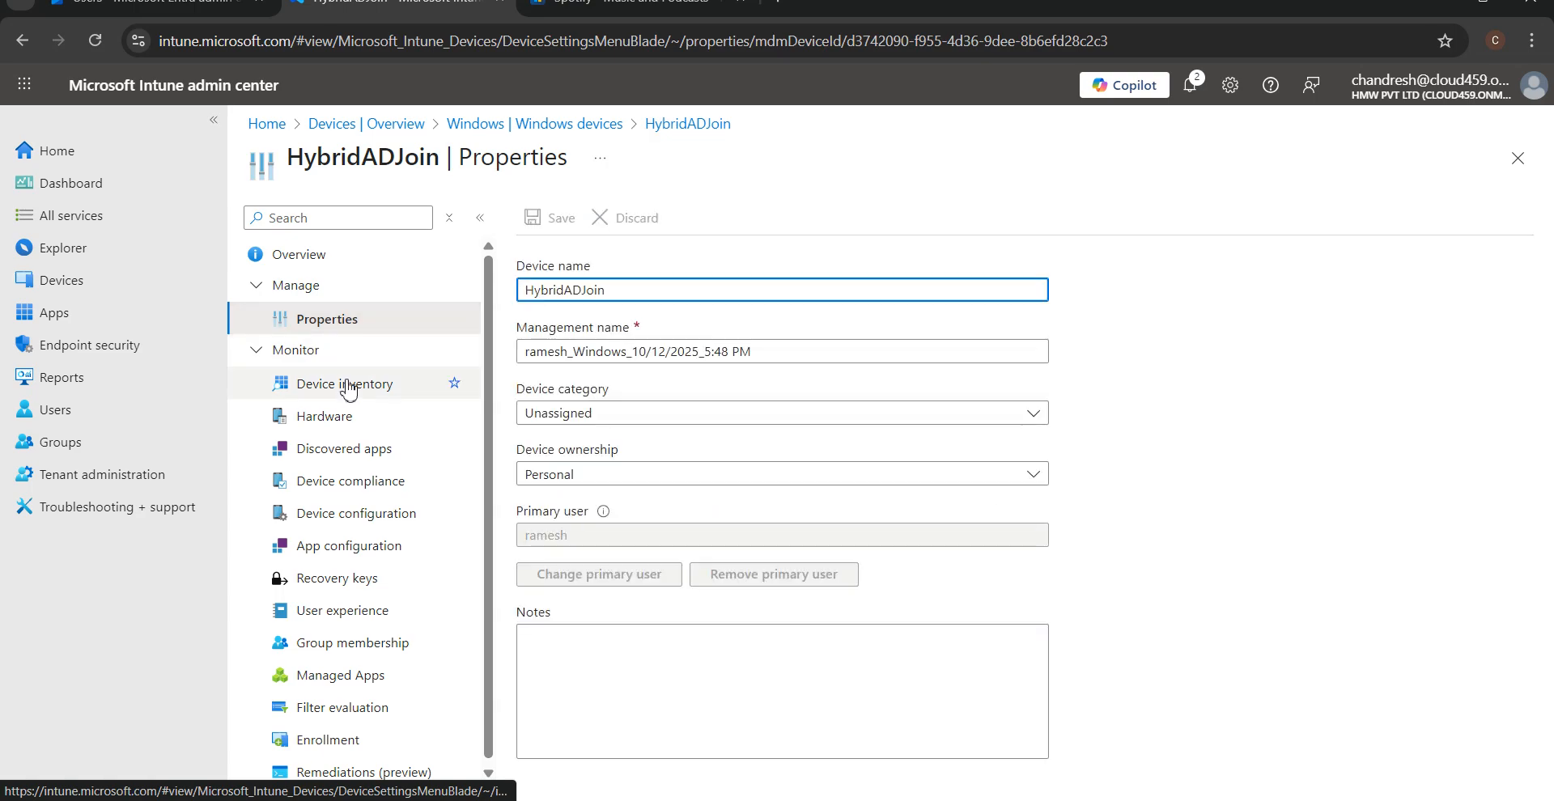
pyautogui.click(331, 689)
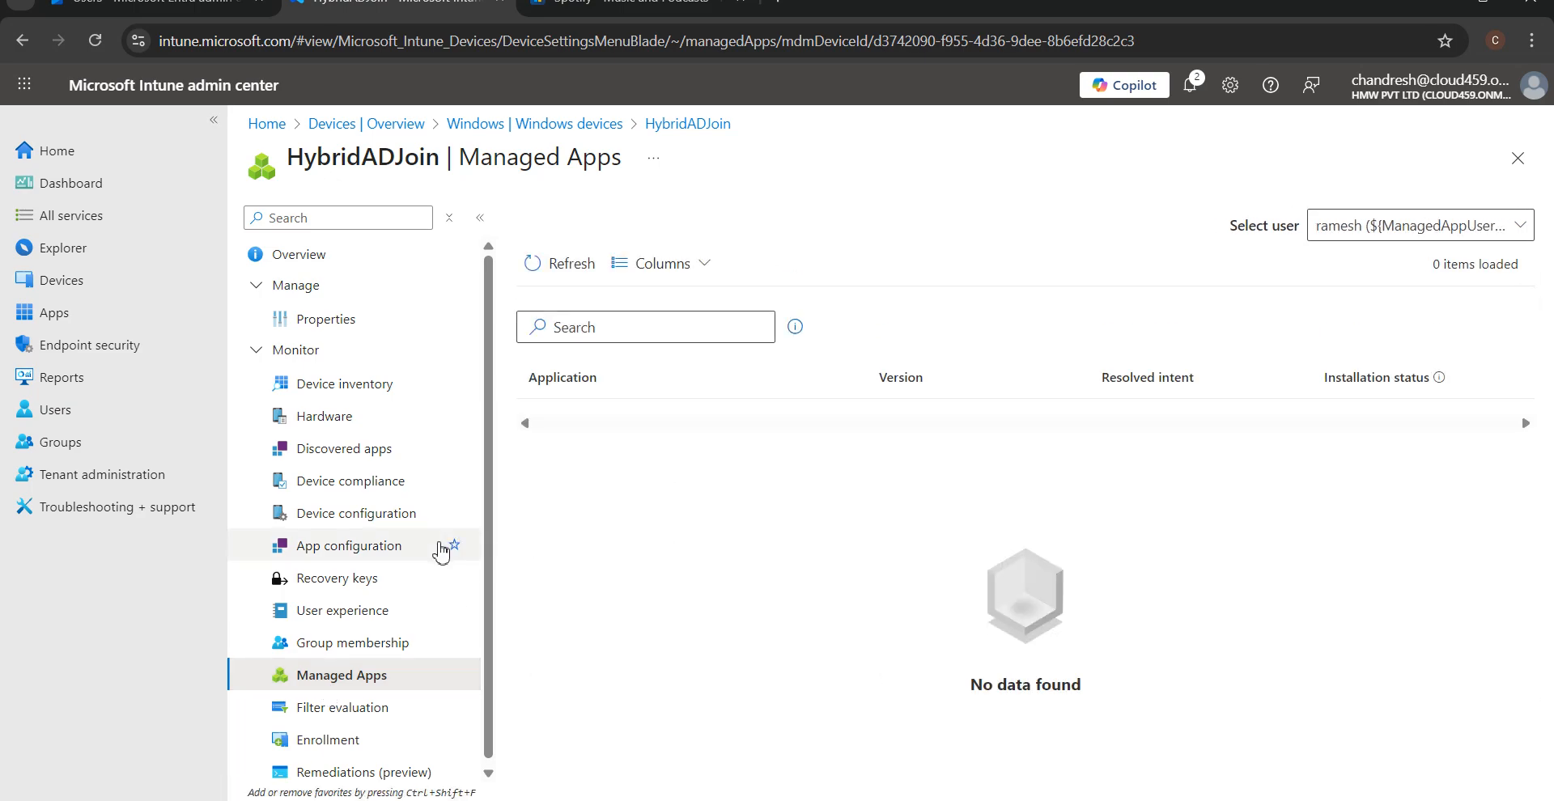
pyautogui.click(405, 549)
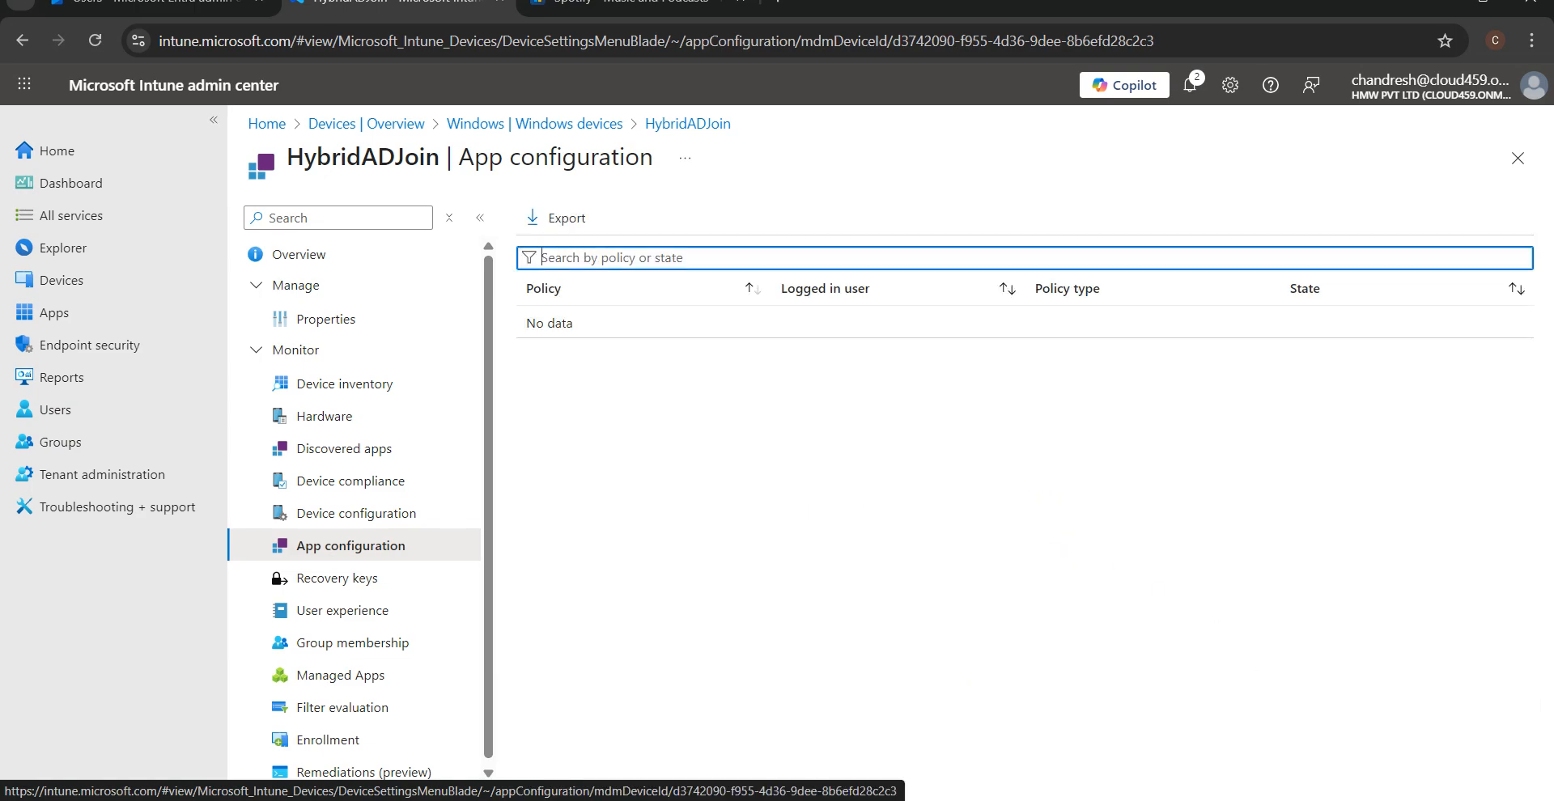
# Switch to Microsoft Store on the Windows client and look through the search results for Company Portal.
pyautogui.click(1296, 799)
pyautogui.rightClick(1273, 742)
pyautogui.click(1217, 693)
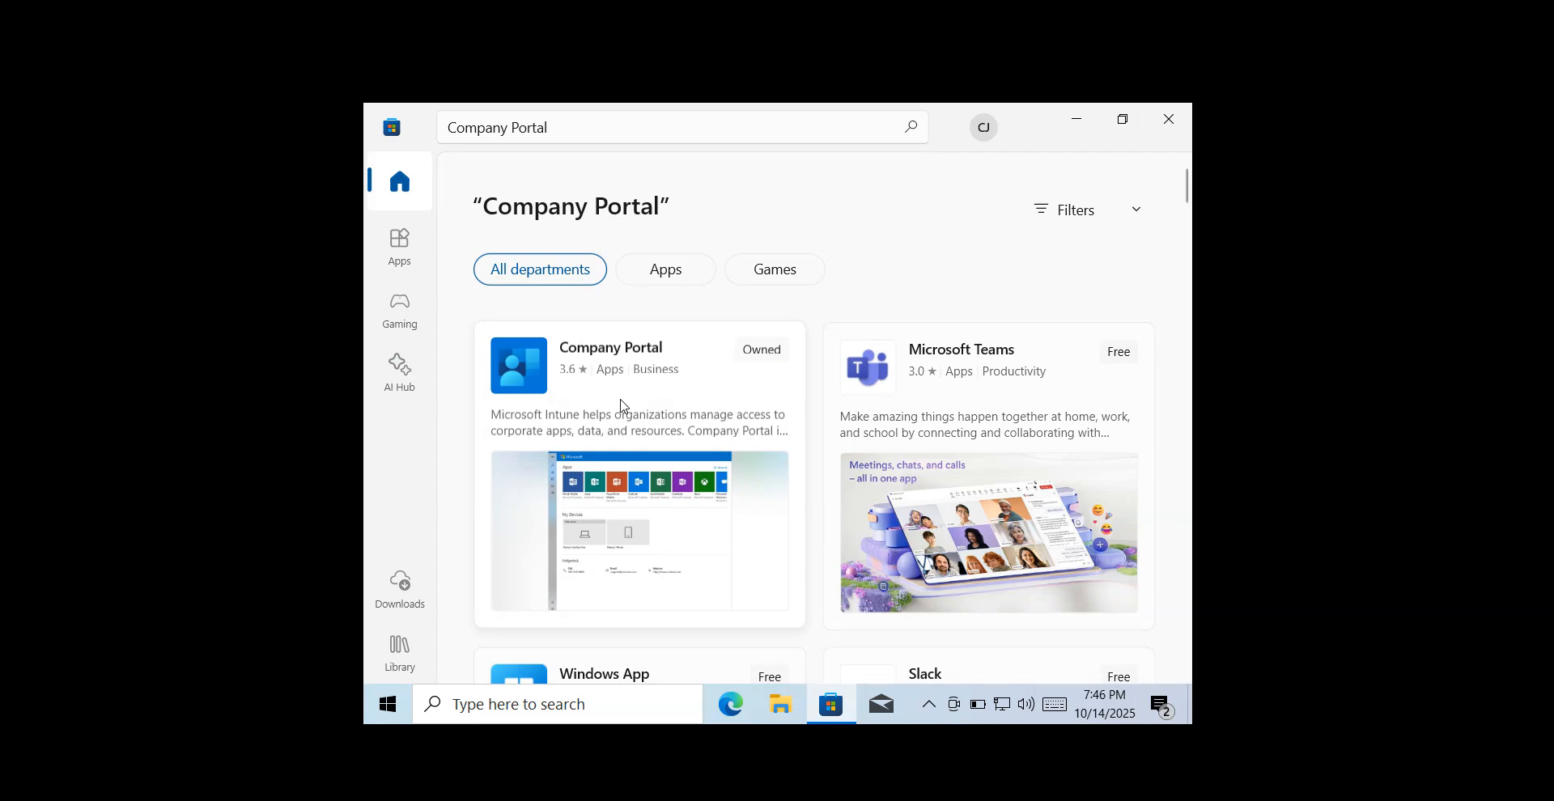
pyautogui.moveTo(621, 405)
pyautogui.moveTo(630, 356)
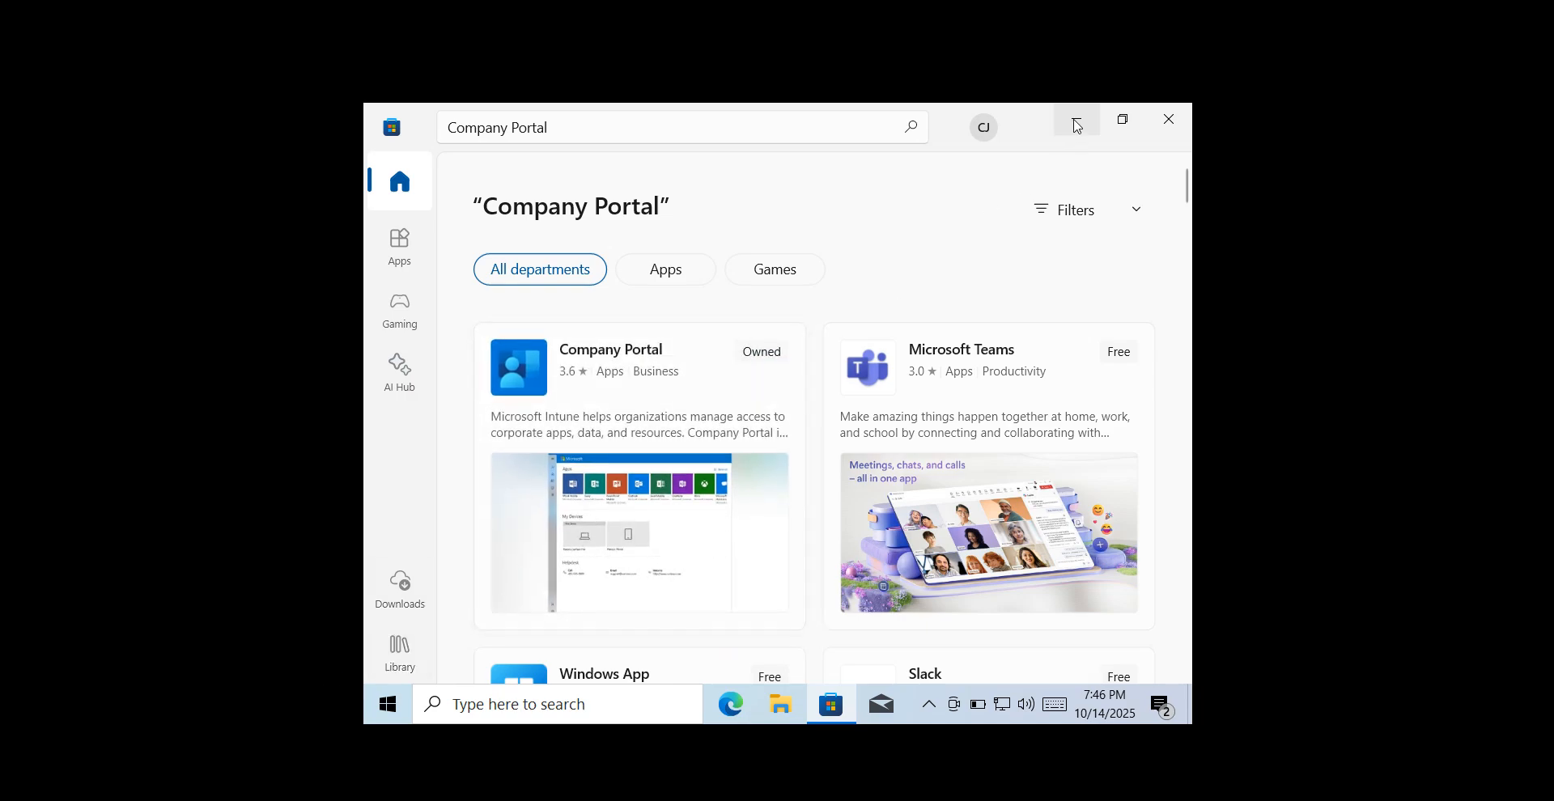
pyautogui.scroll(-5, 712, 444)
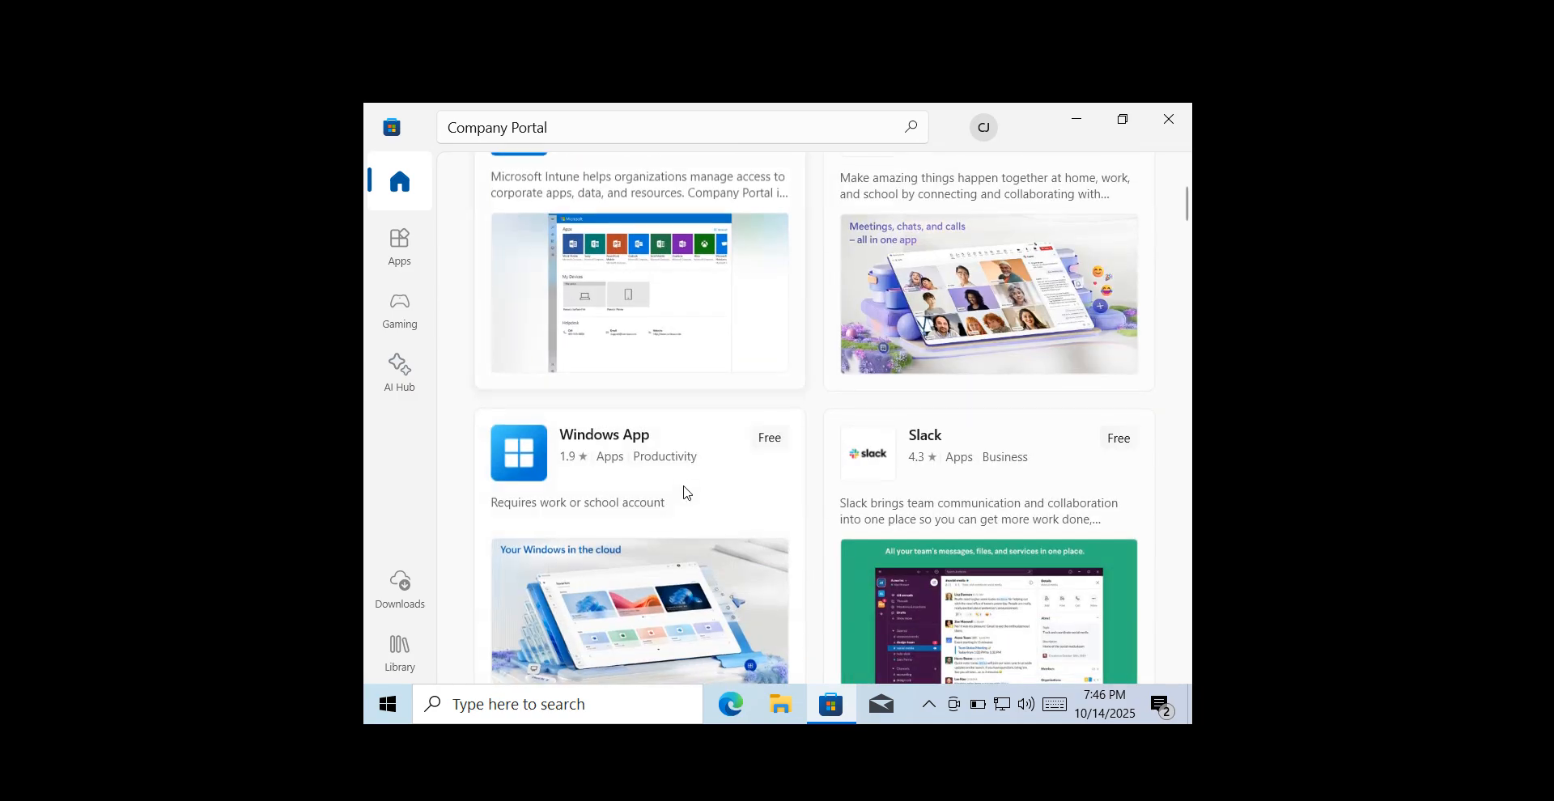
pyautogui.scroll(-3, 682, 524)
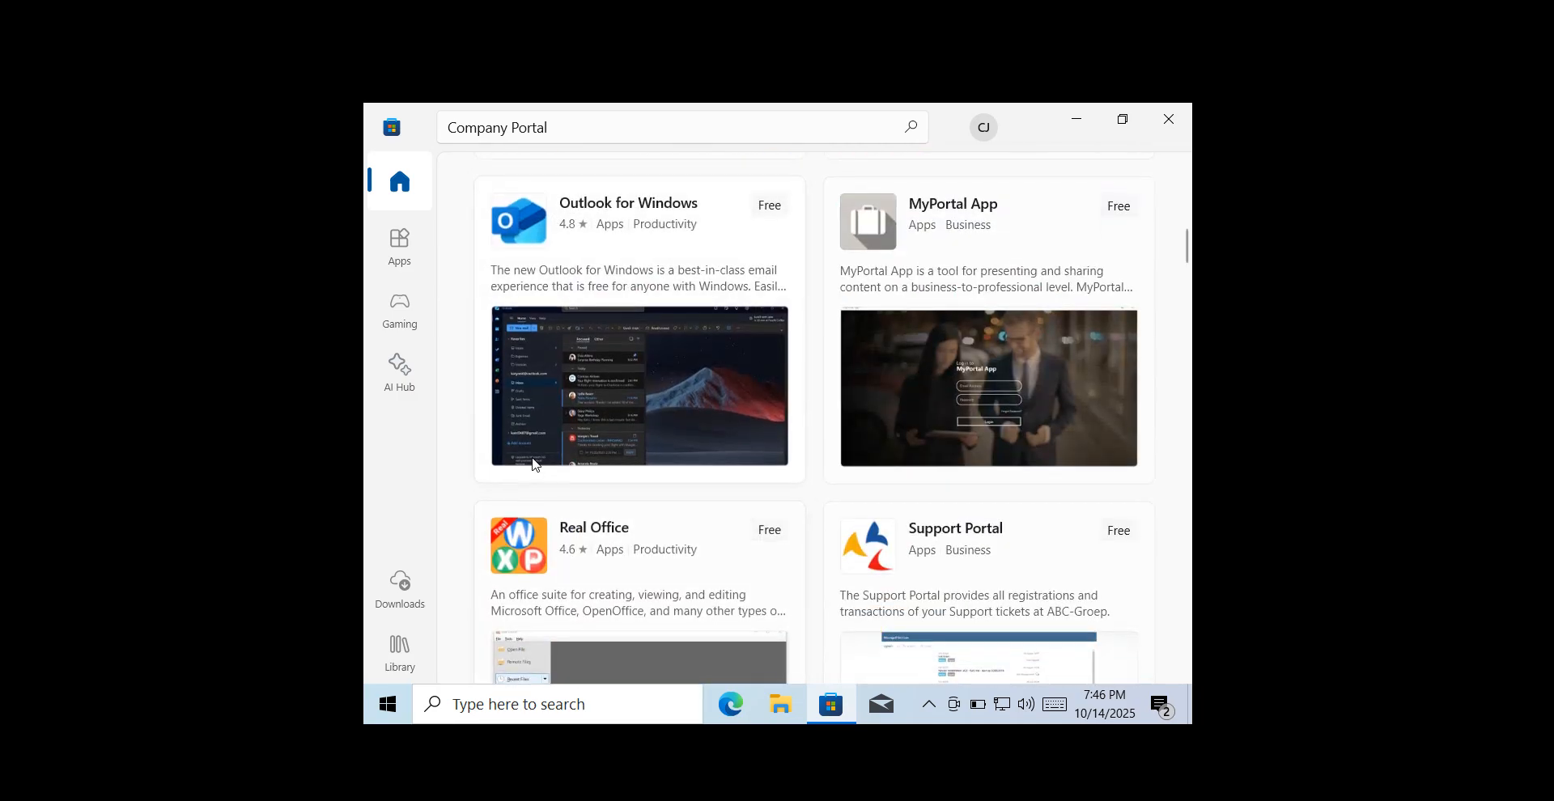
pyautogui.scroll(1, 433, 289)
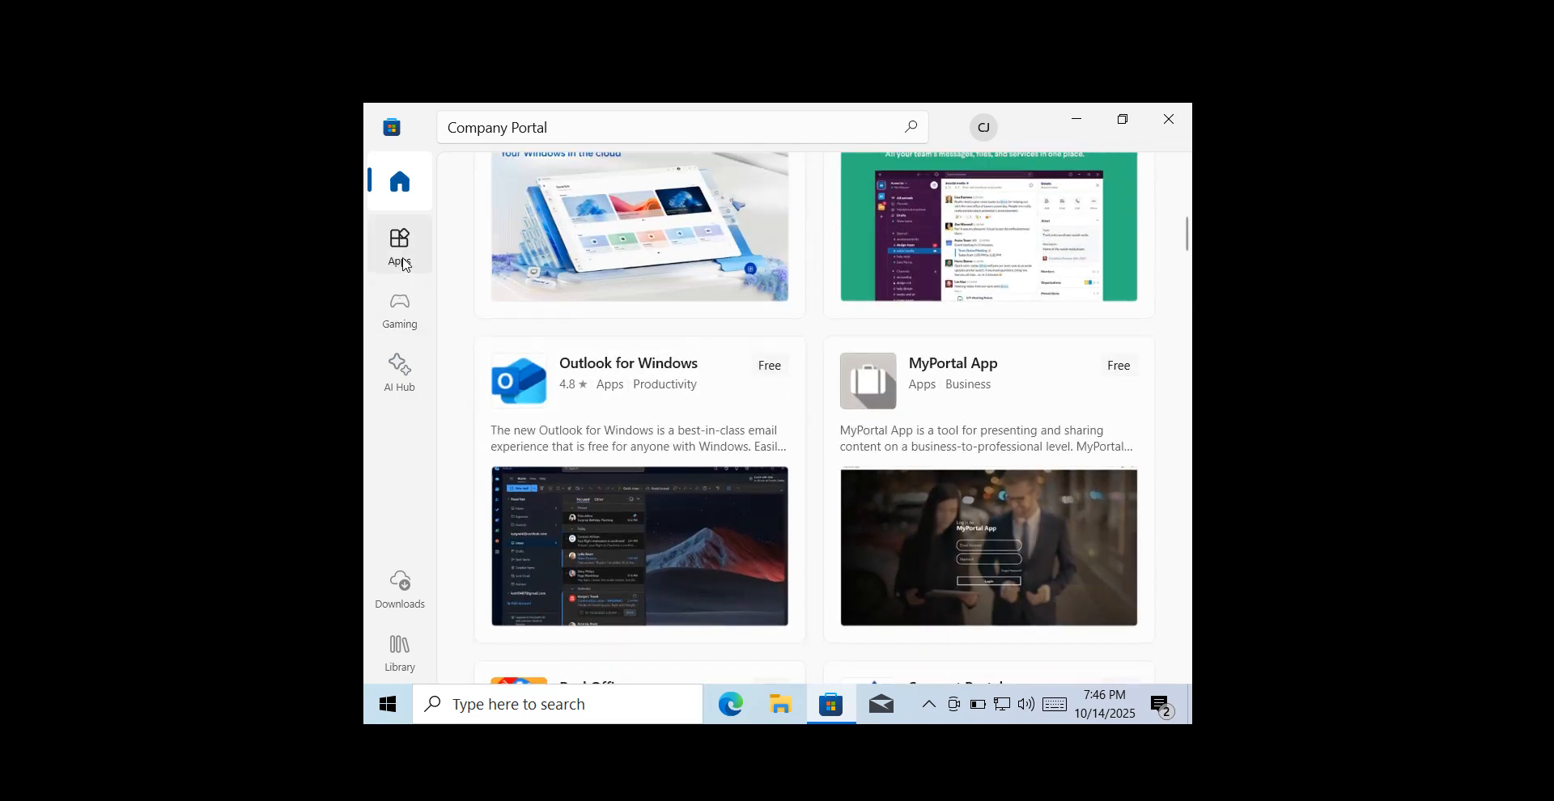
pyautogui.scroll(3, 447, 324)
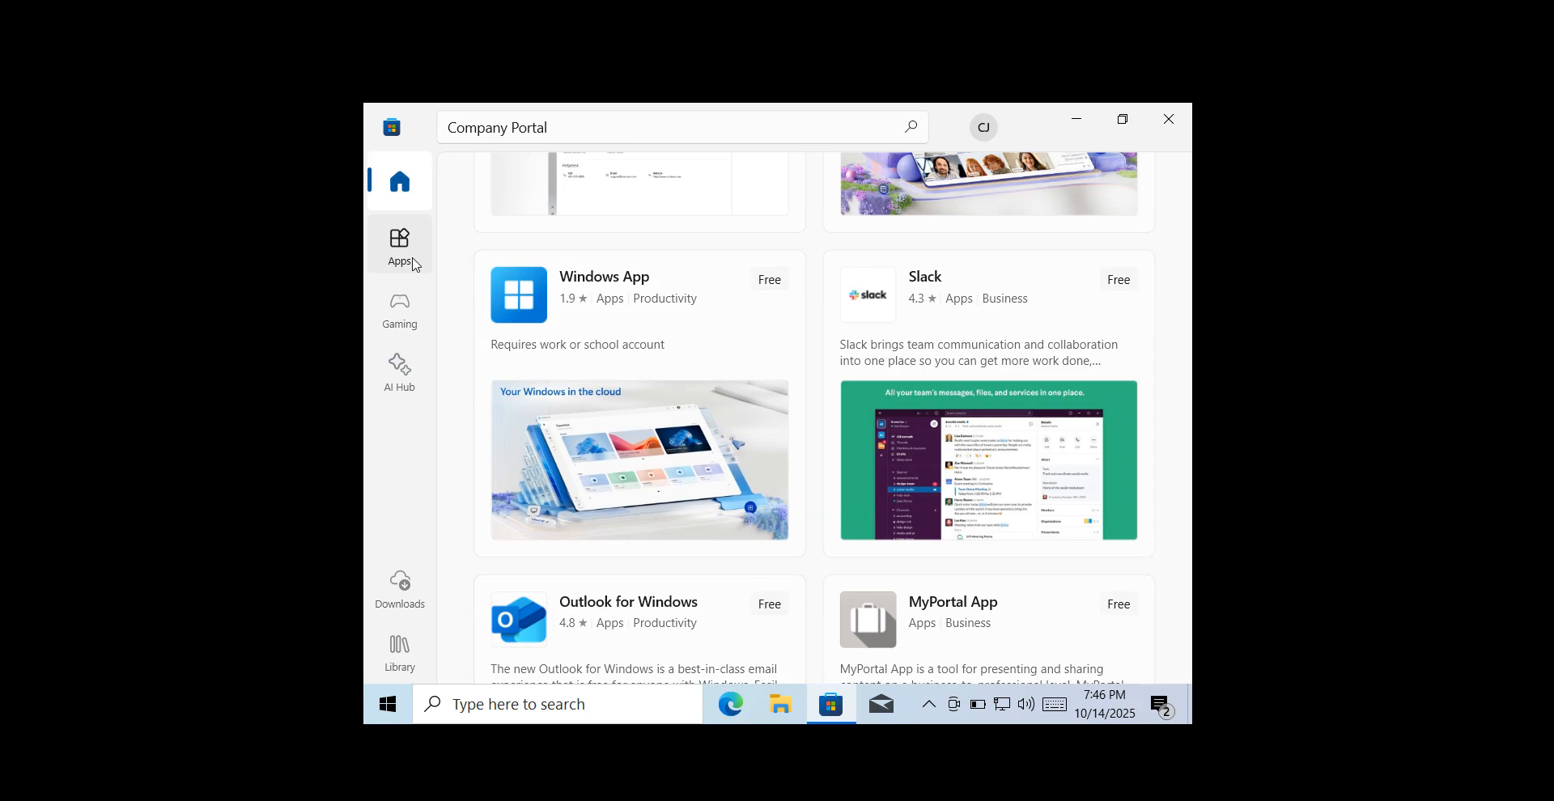
pyautogui.scroll(5, 563, 401)
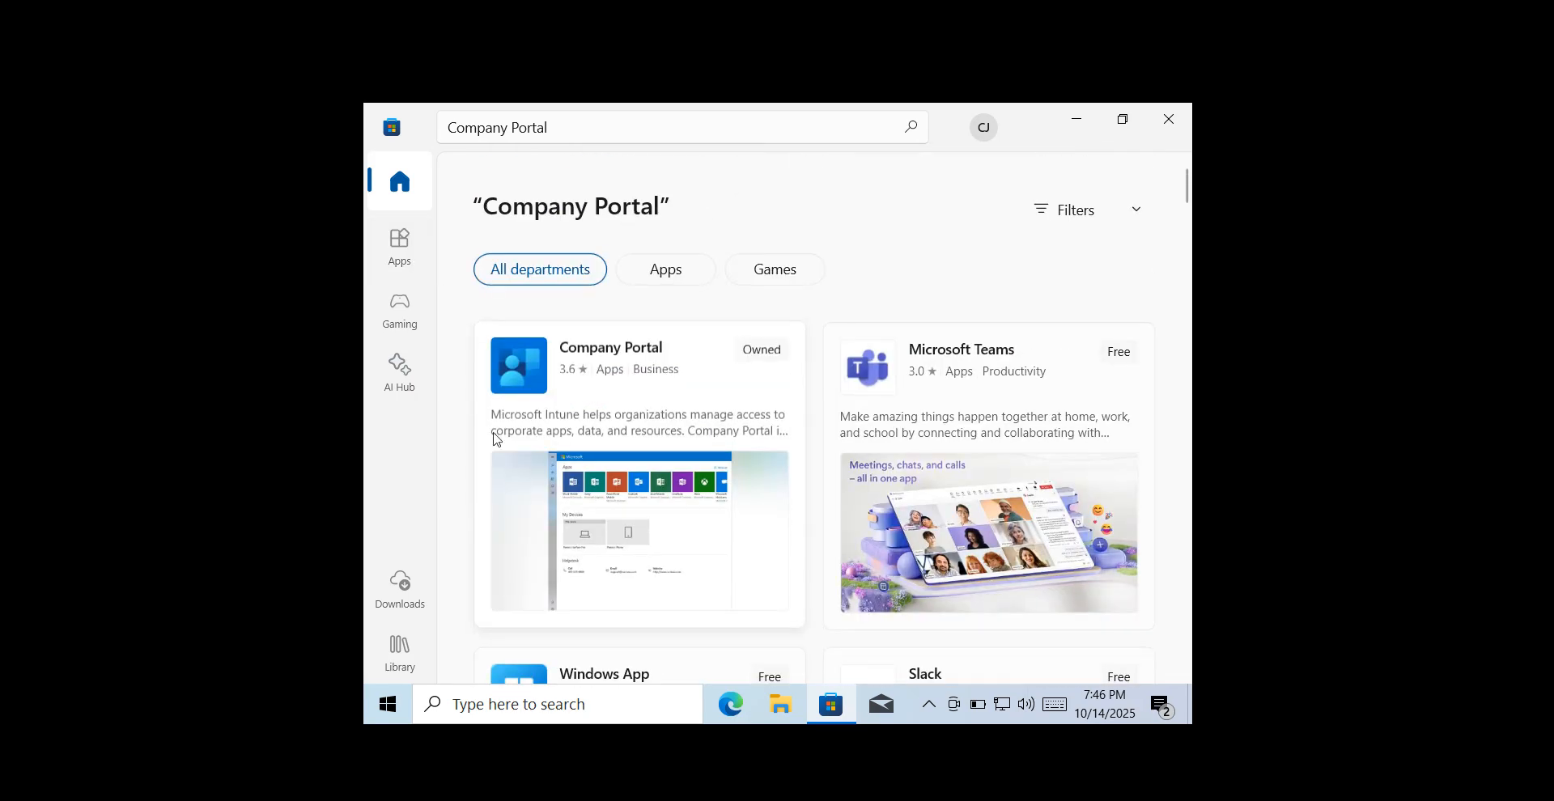